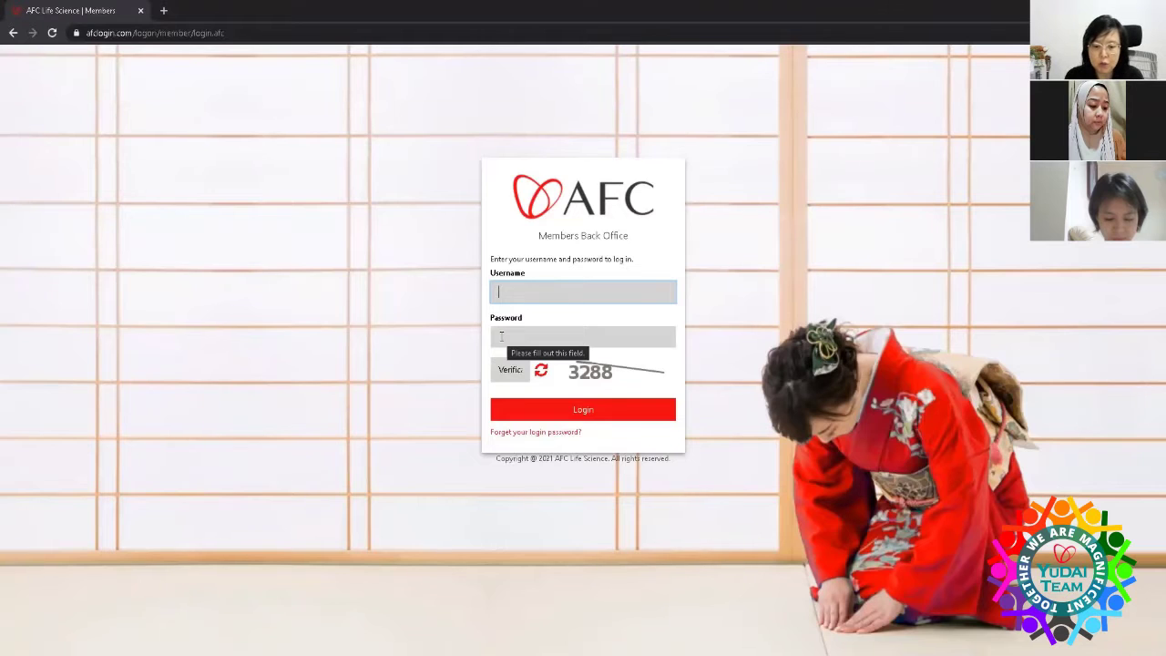
- Log in with the saved username, the account password and the verification code, then dismiss the undercutting reminder
text(em)
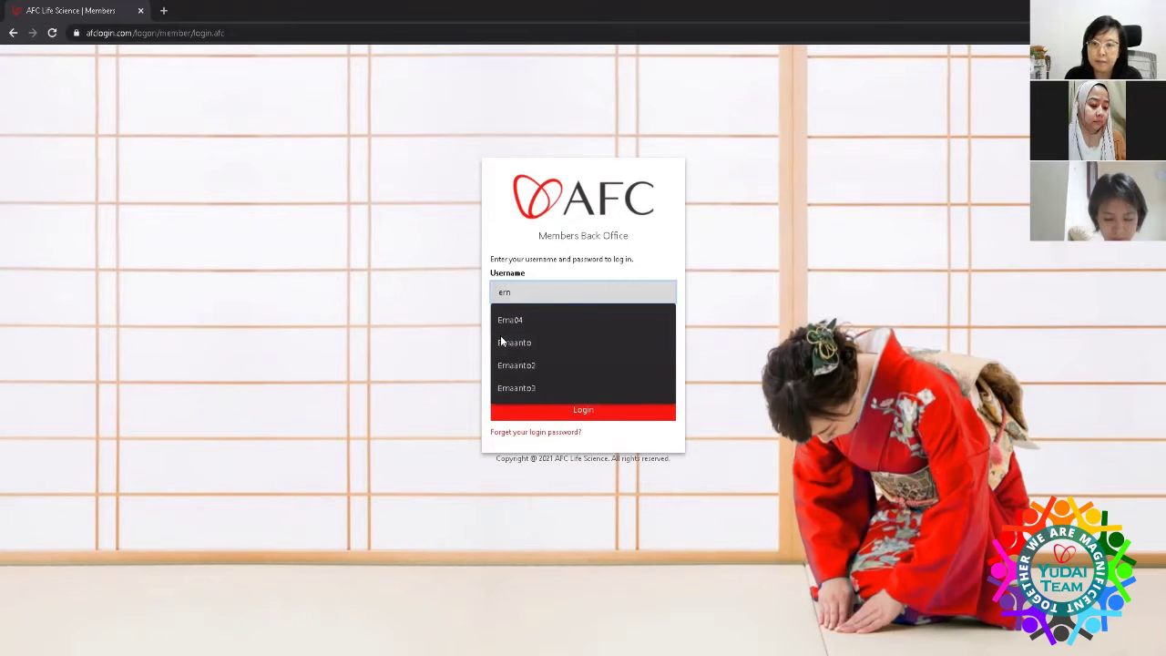
click(507, 322)
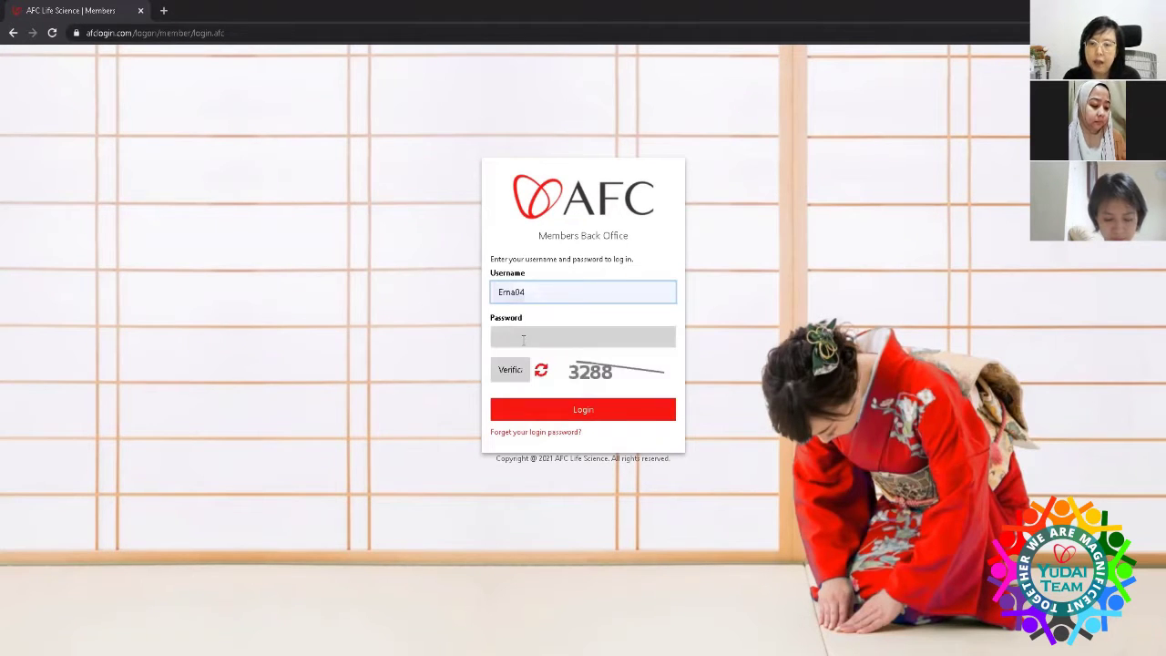
click(523, 339)
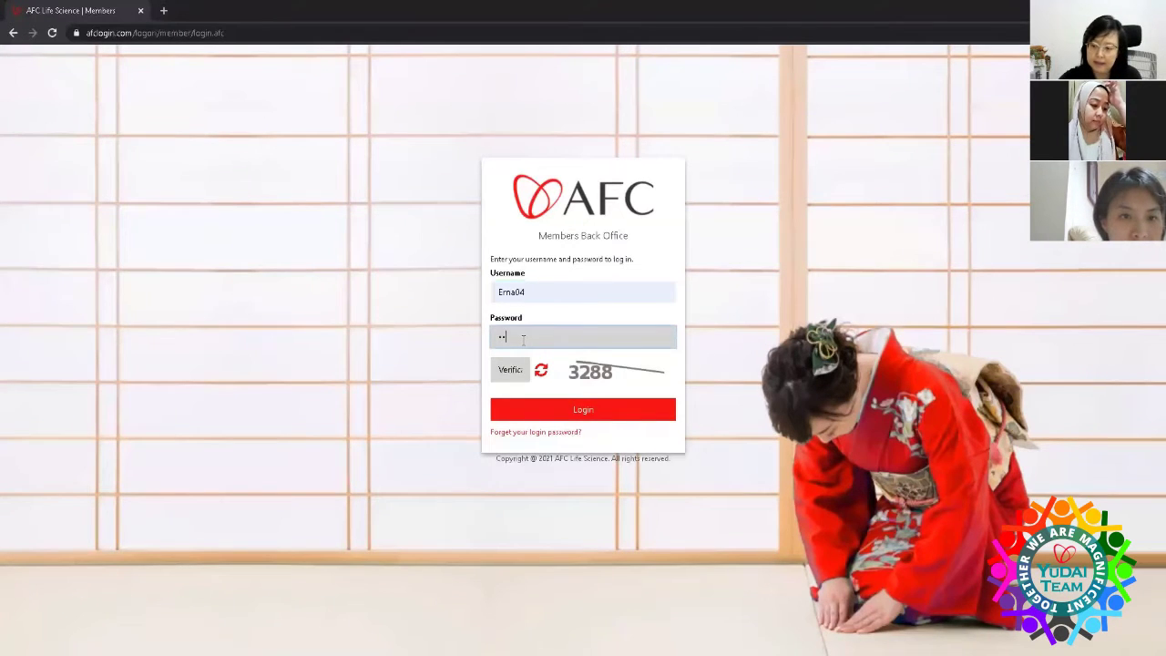
text(••)
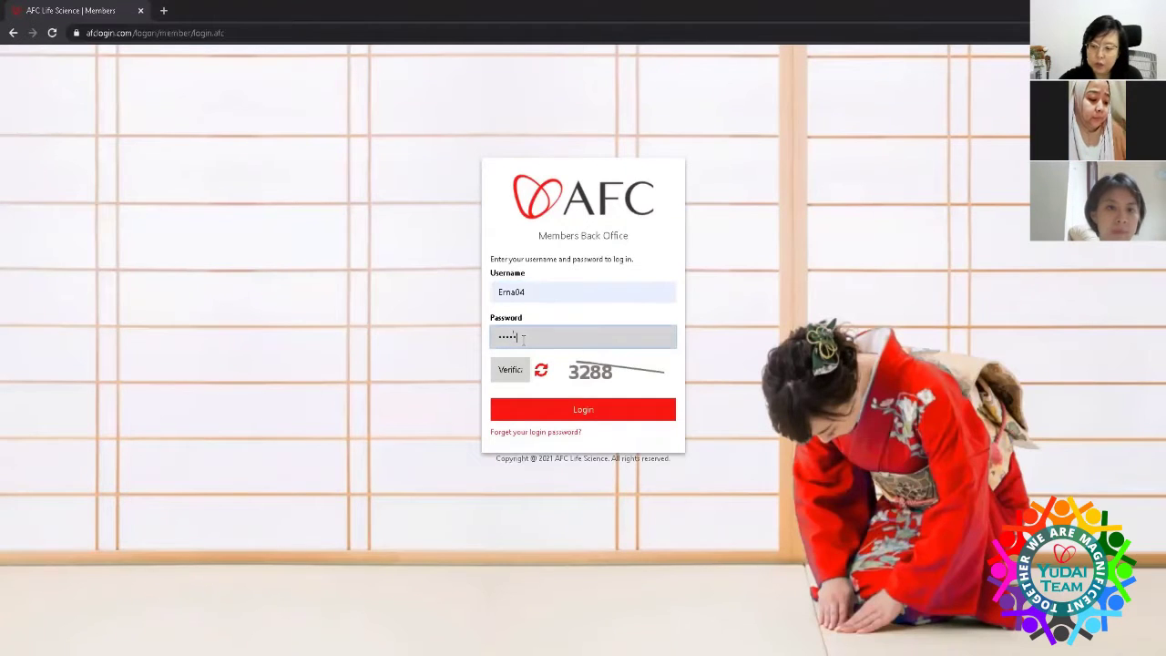
text(•)
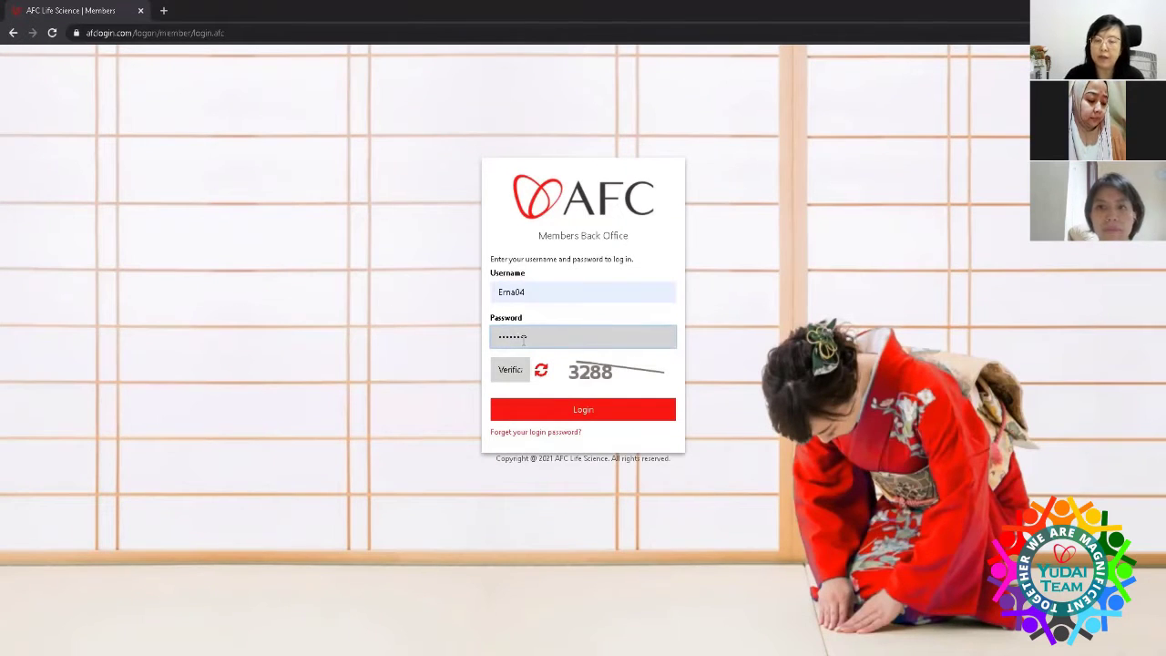
click(510, 369)
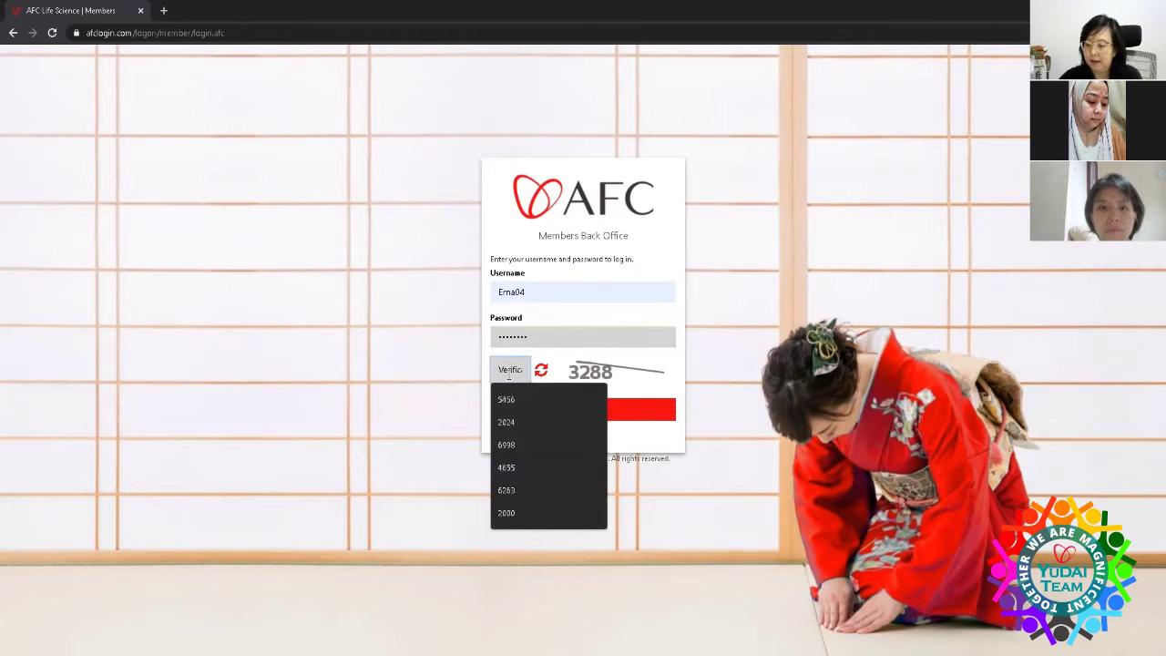
text(3288)
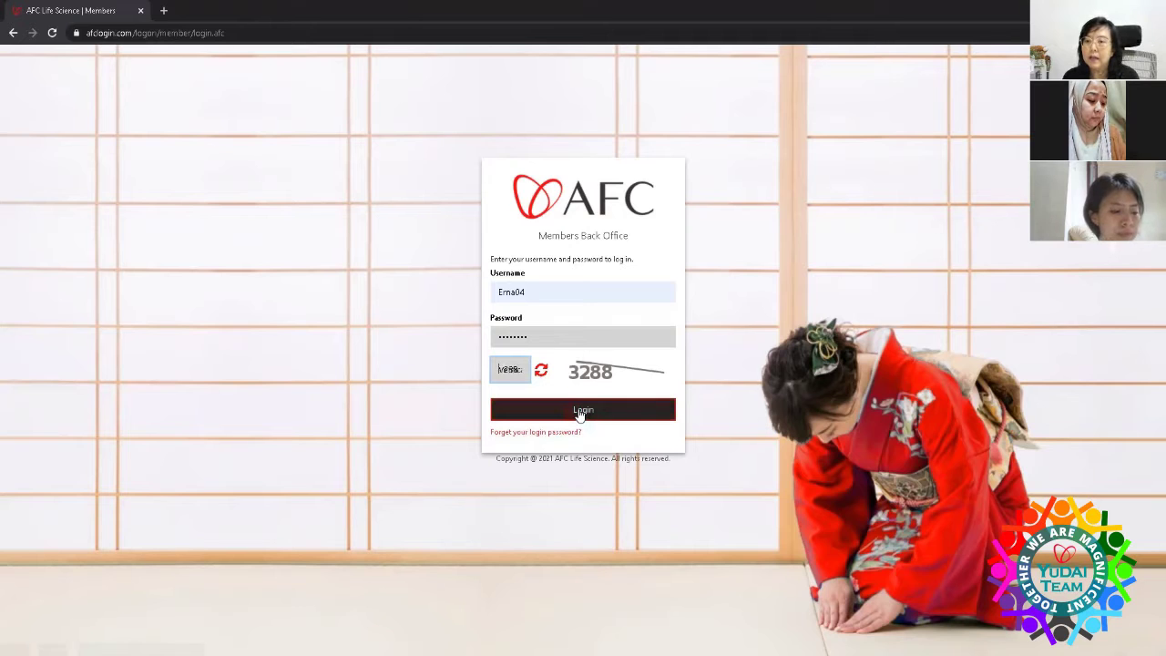
click(579, 412)
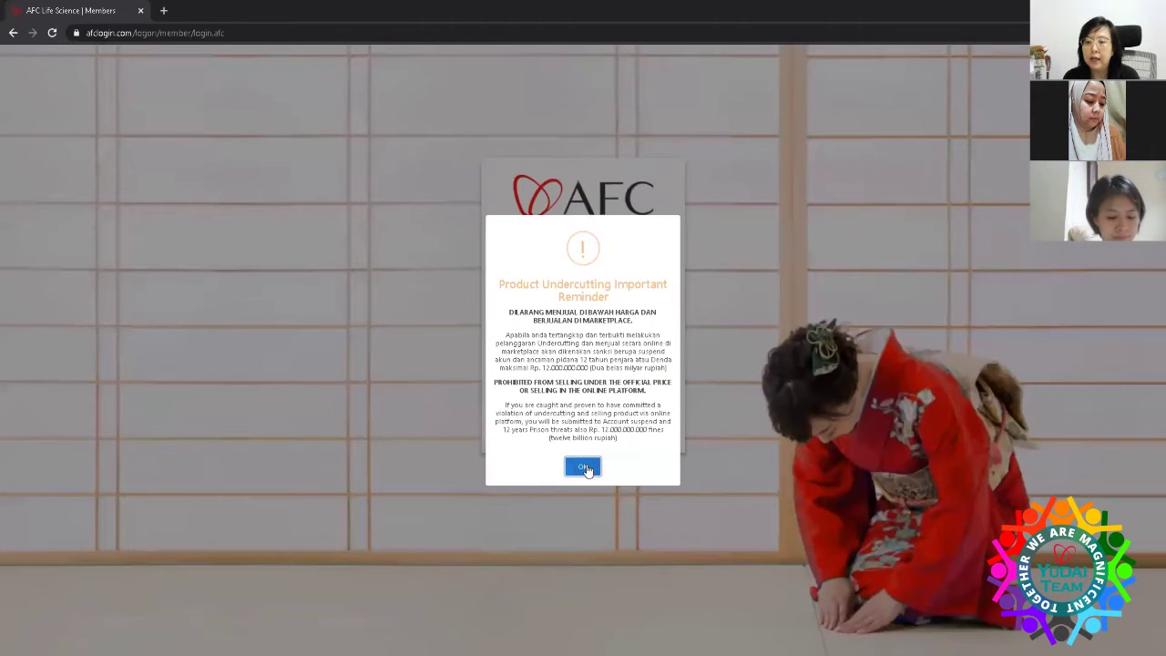
click(585, 468)
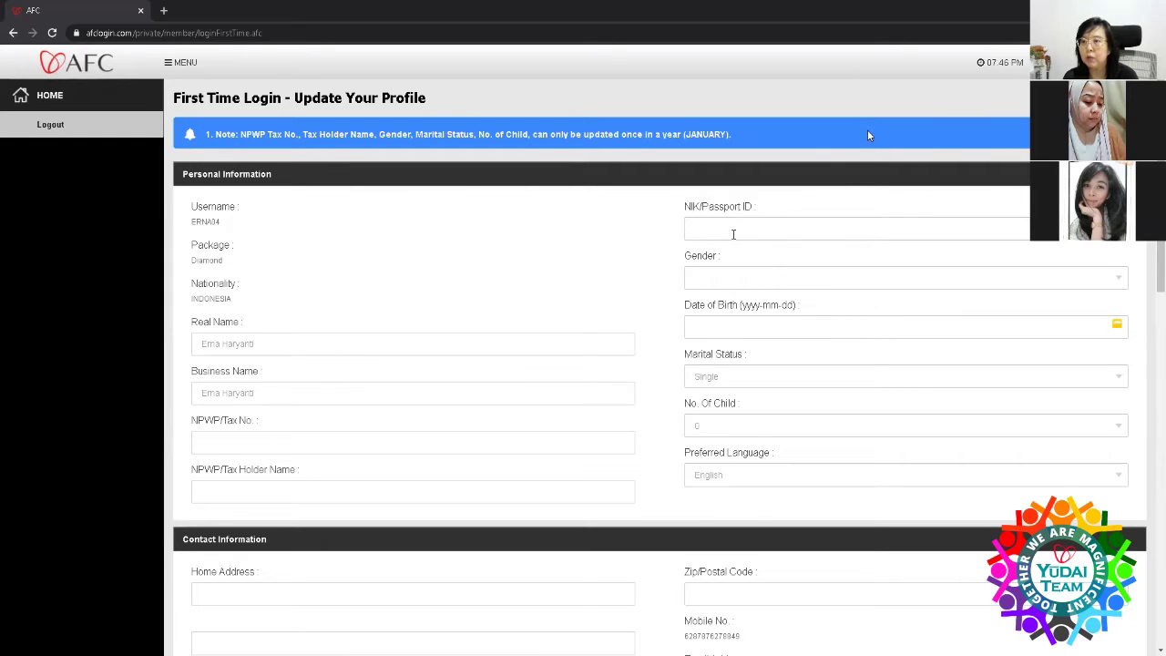
- Set the profile's Marital Status to Married and keep No. of Child at 0
click(1122, 278)
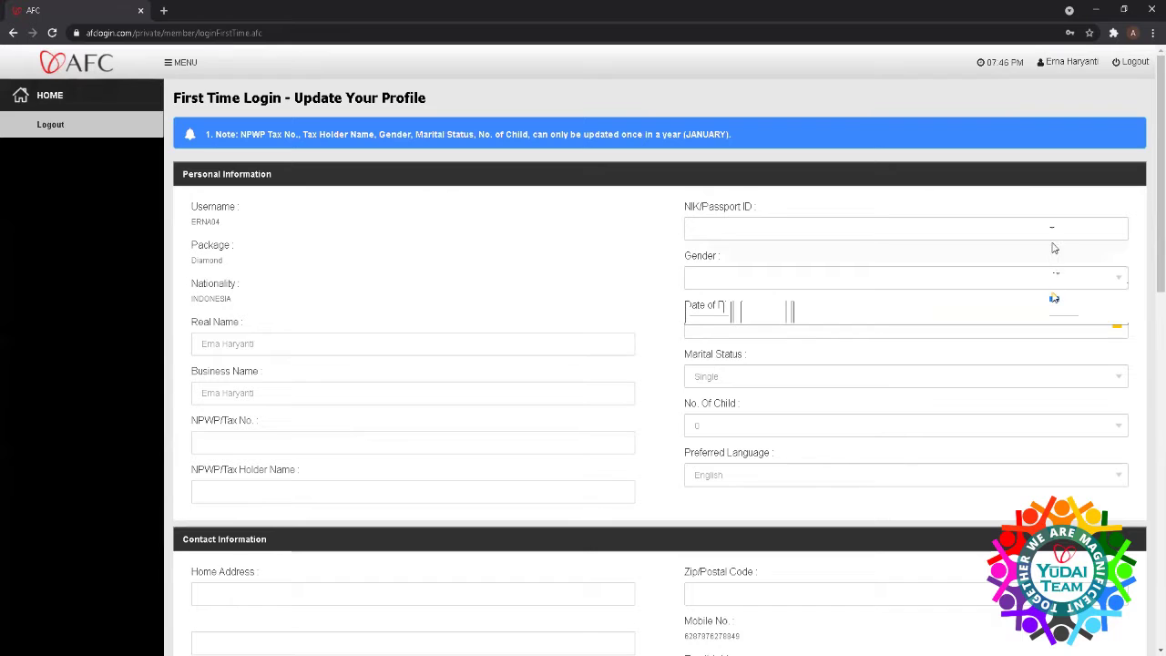
click(1119, 377)
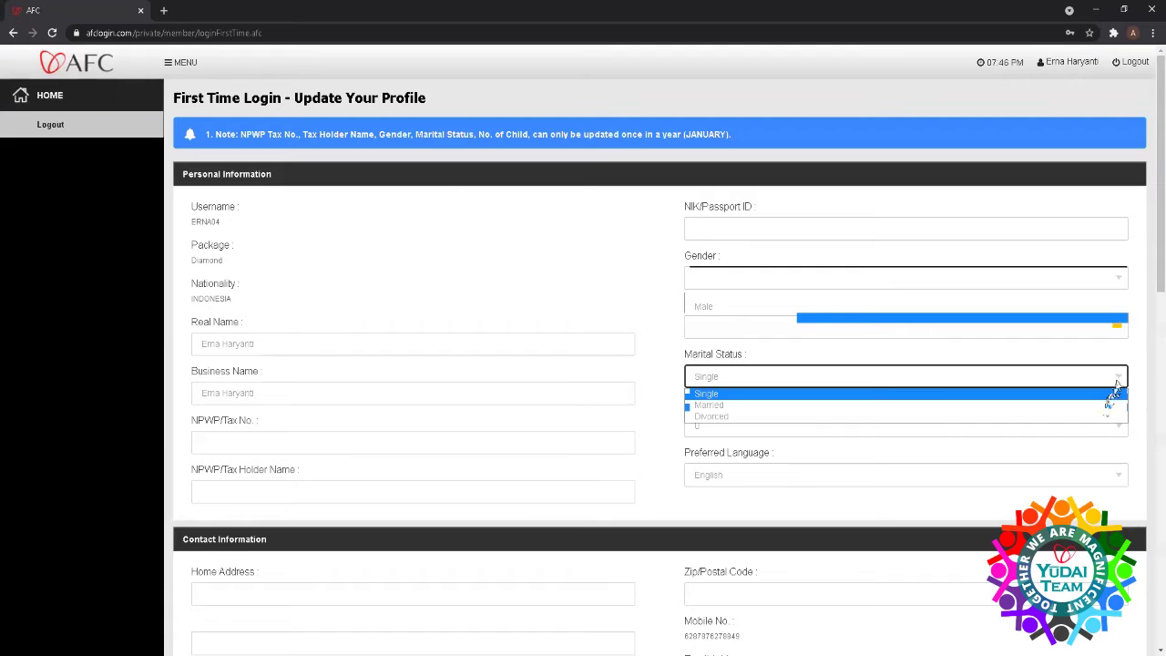
click(1090, 405)
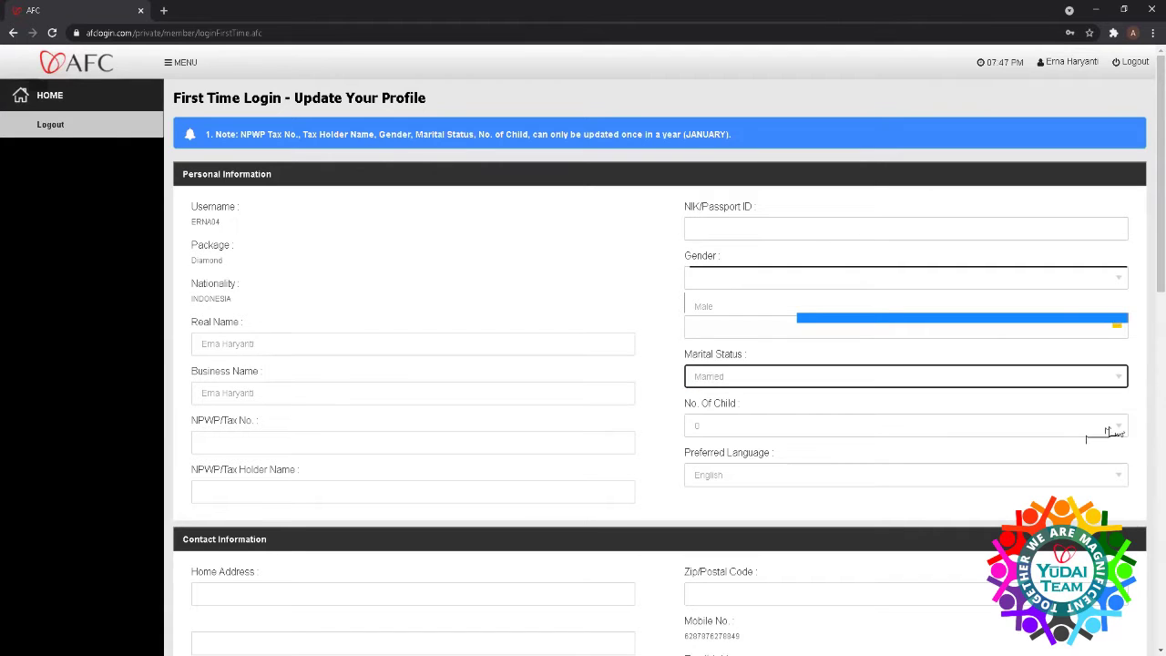
click(1120, 428)
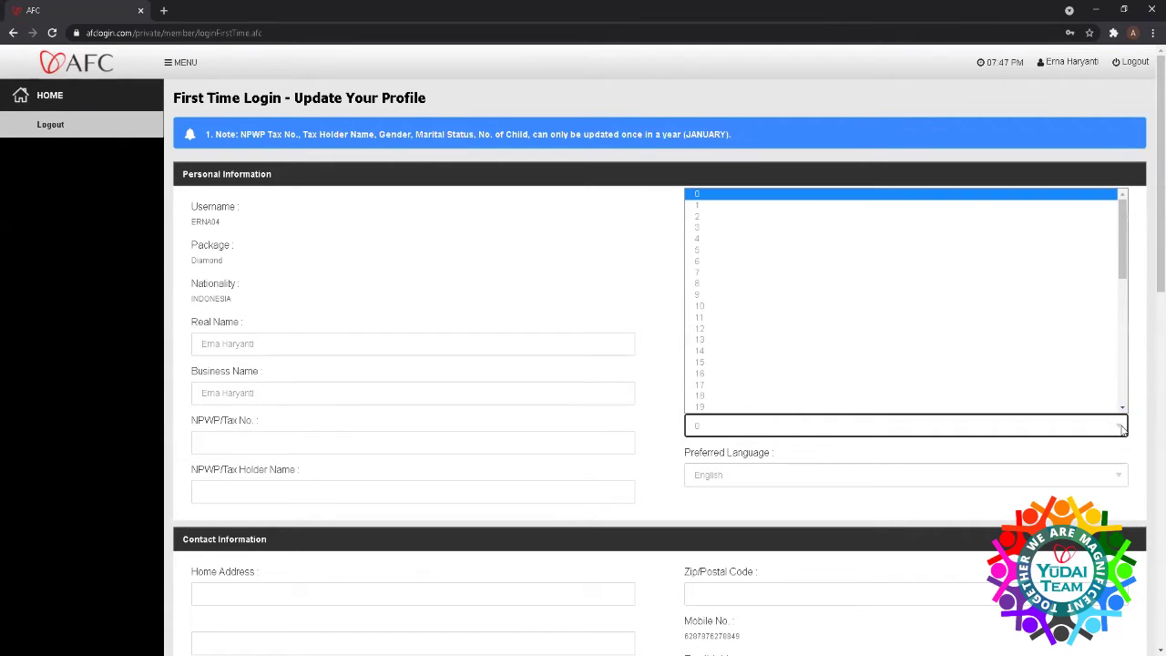
click(556, 273)
click(719, 377)
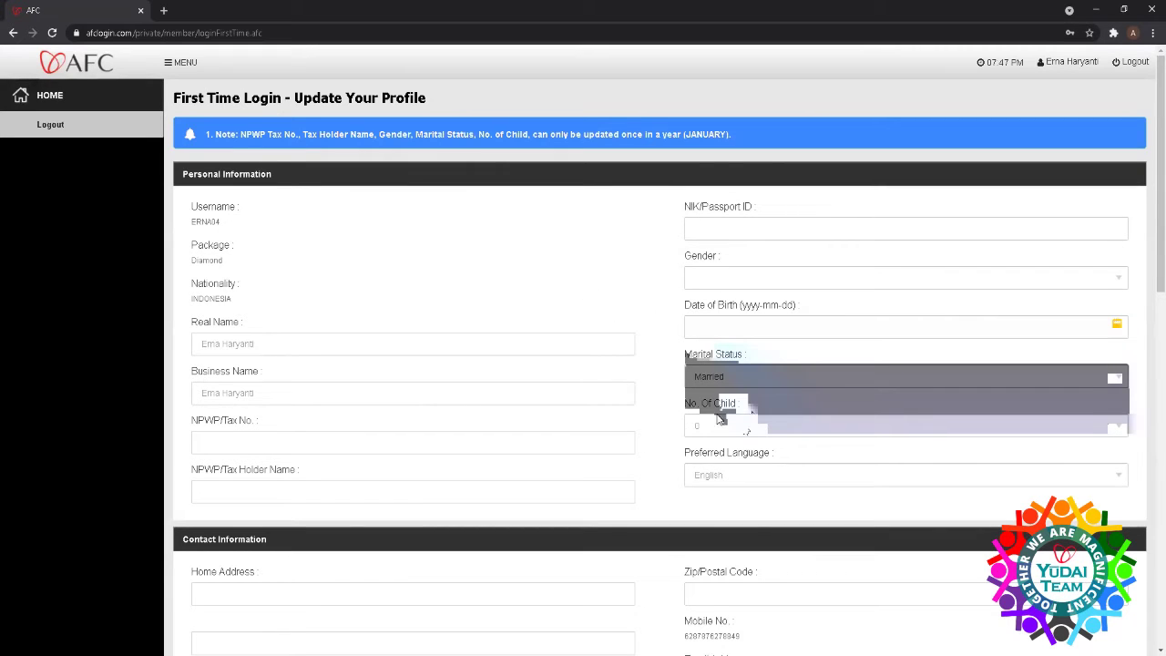
scroll(720, 444, down, 2)
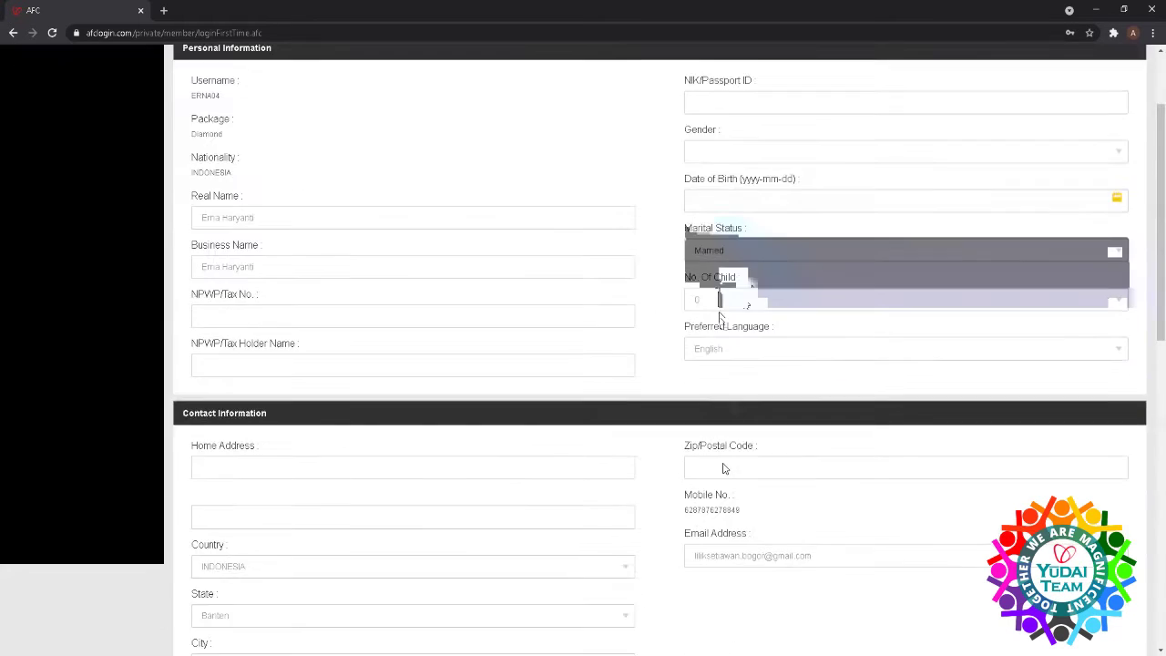
scroll(724, 465, down, 1)
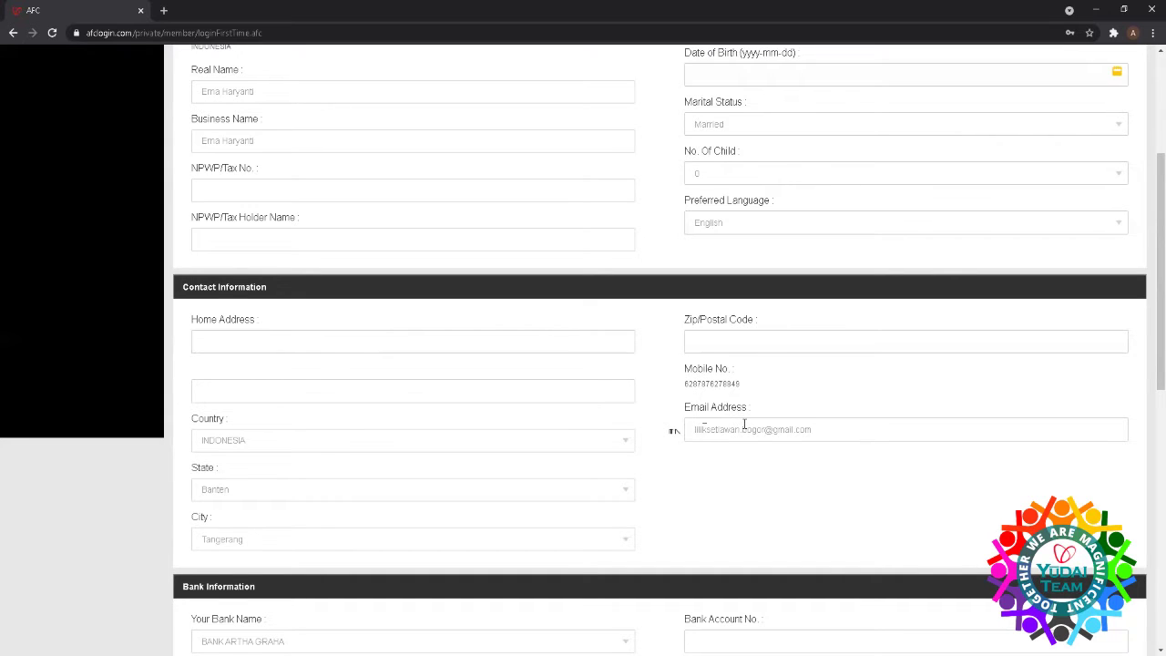
scroll(741, 425, up, 3)
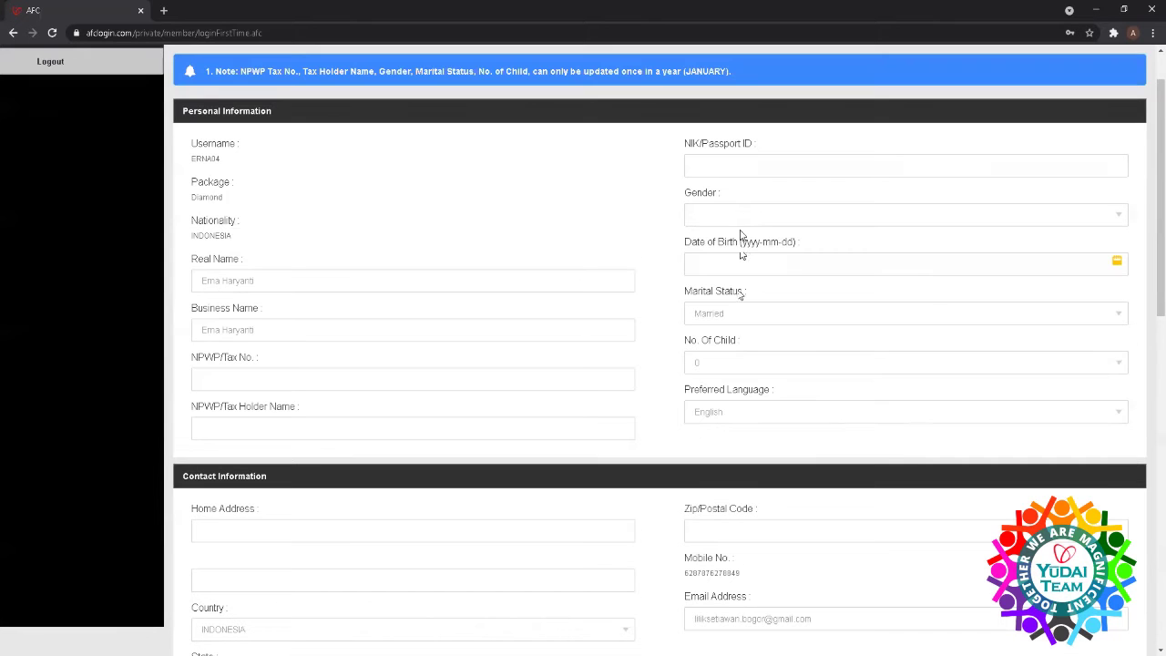
click(722, 165)
scroll(259, 331, down, 6)
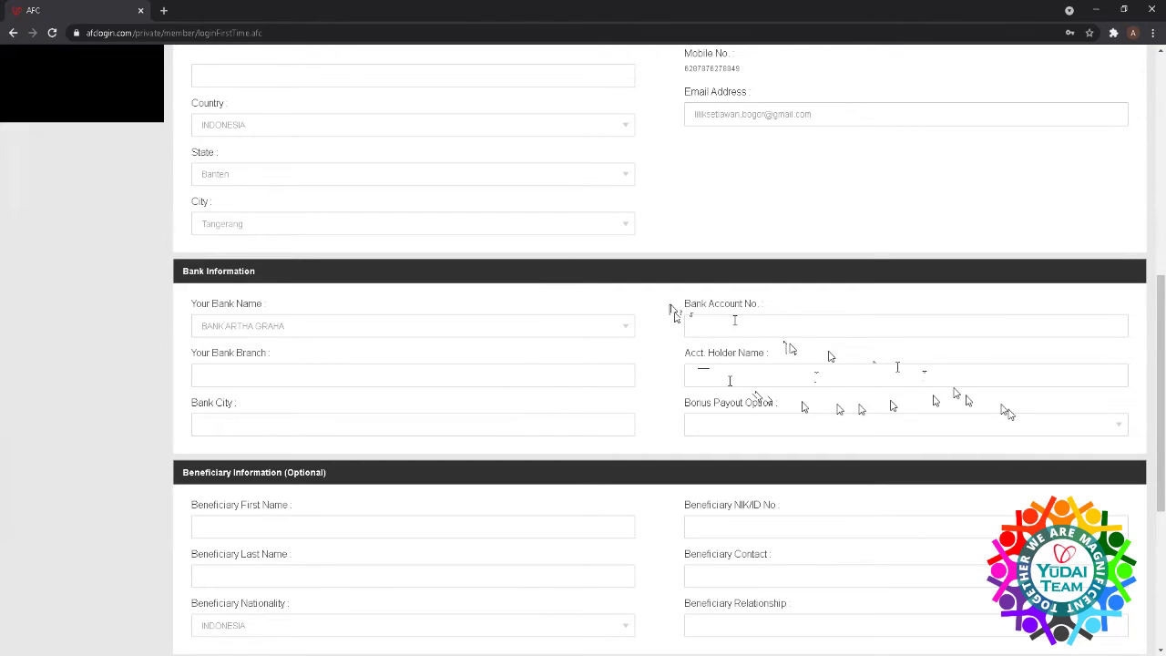
- Choose Auto Withdraw as the Bonus Payout Option in the bank details
click(1117, 425)
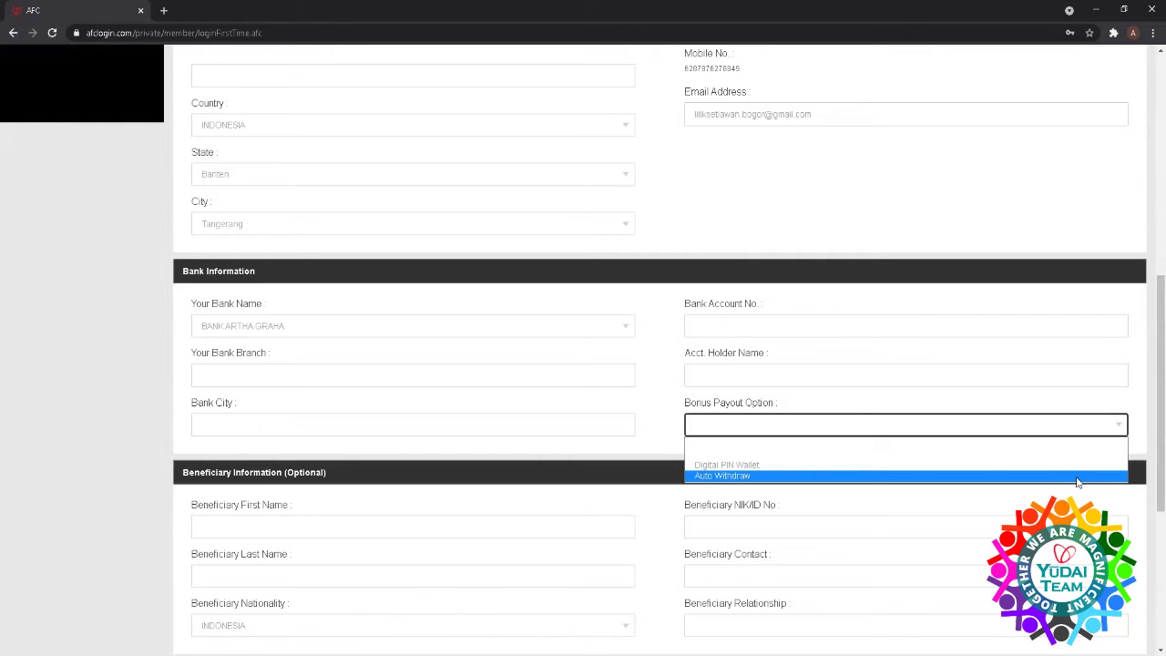
click(1078, 481)
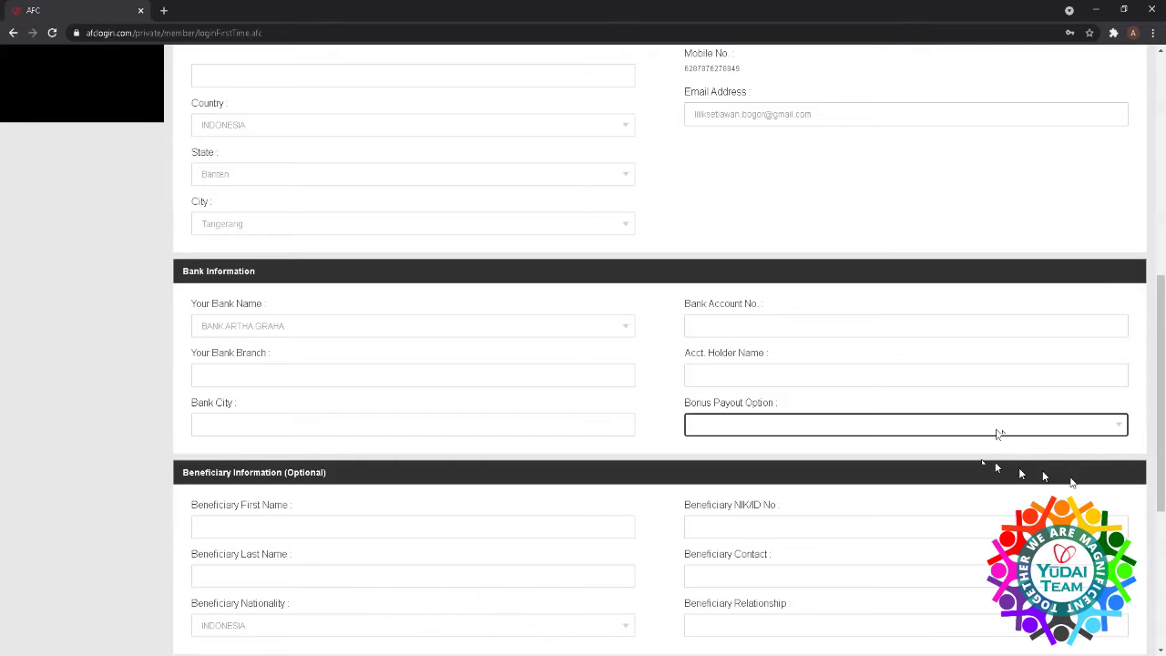
scroll(996, 422, down, 1)
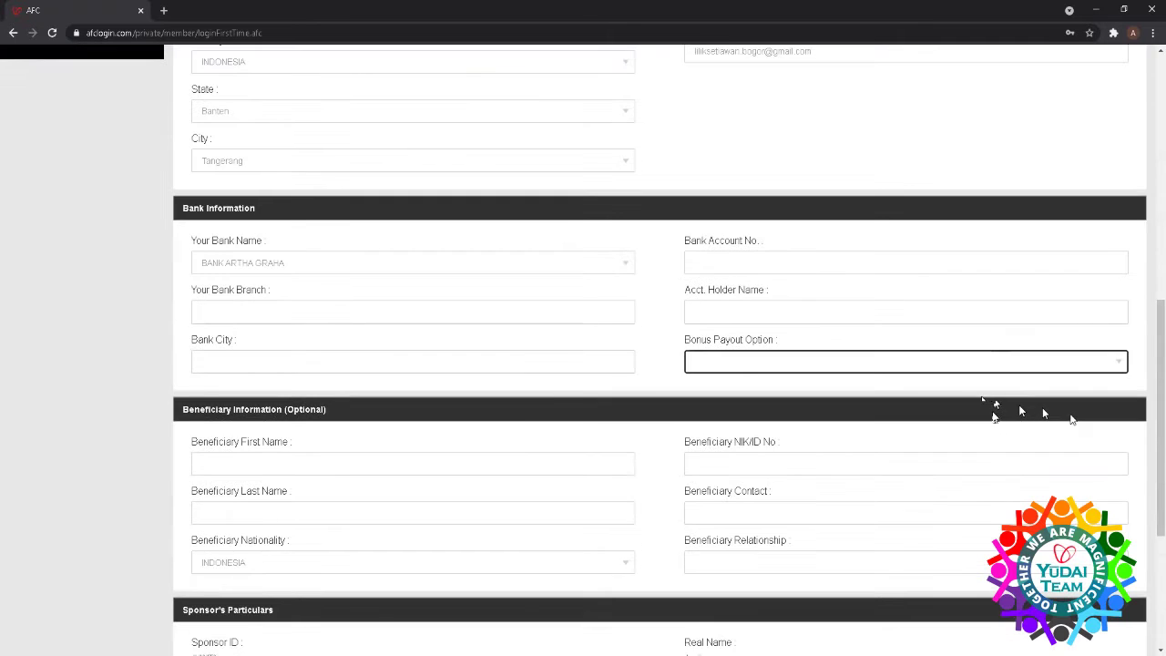
scroll(994, 417, down, 2)
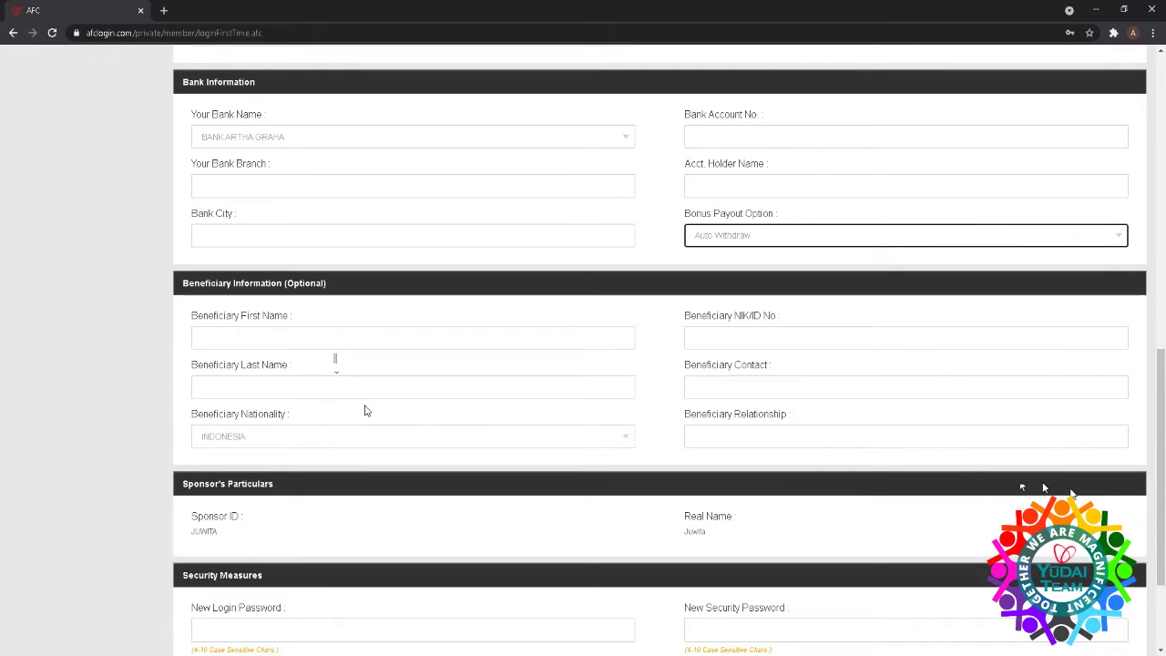
scroll(364, 410, down, 3)
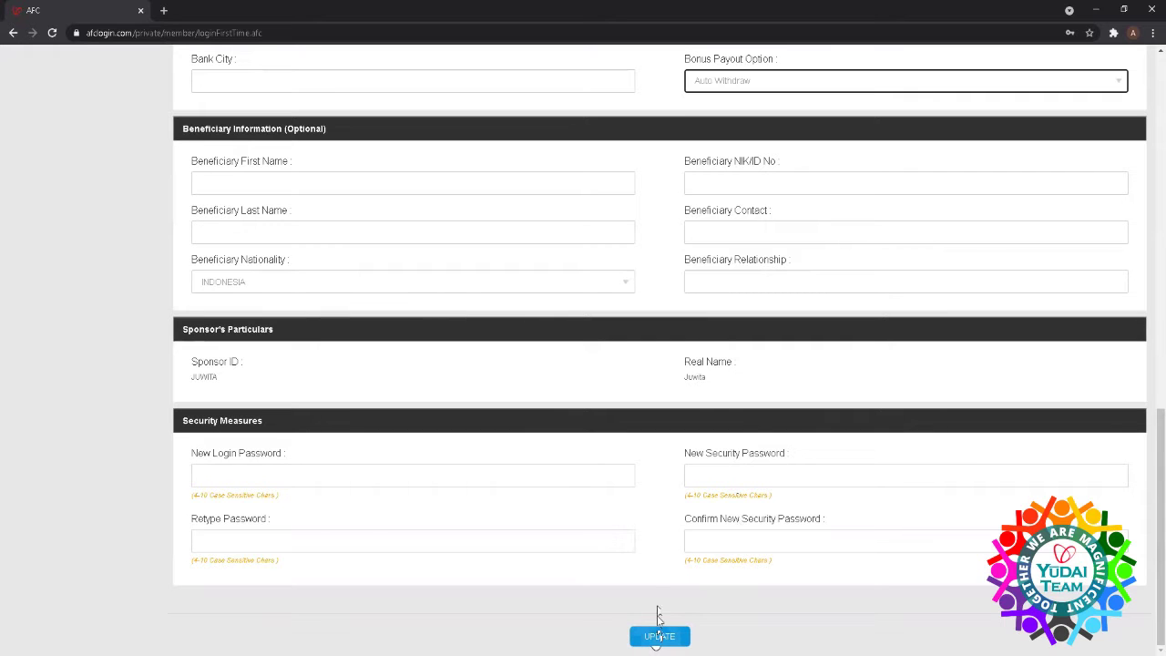
scroll(407, 368, up, 1)
scroll(406, 368, up, 5)
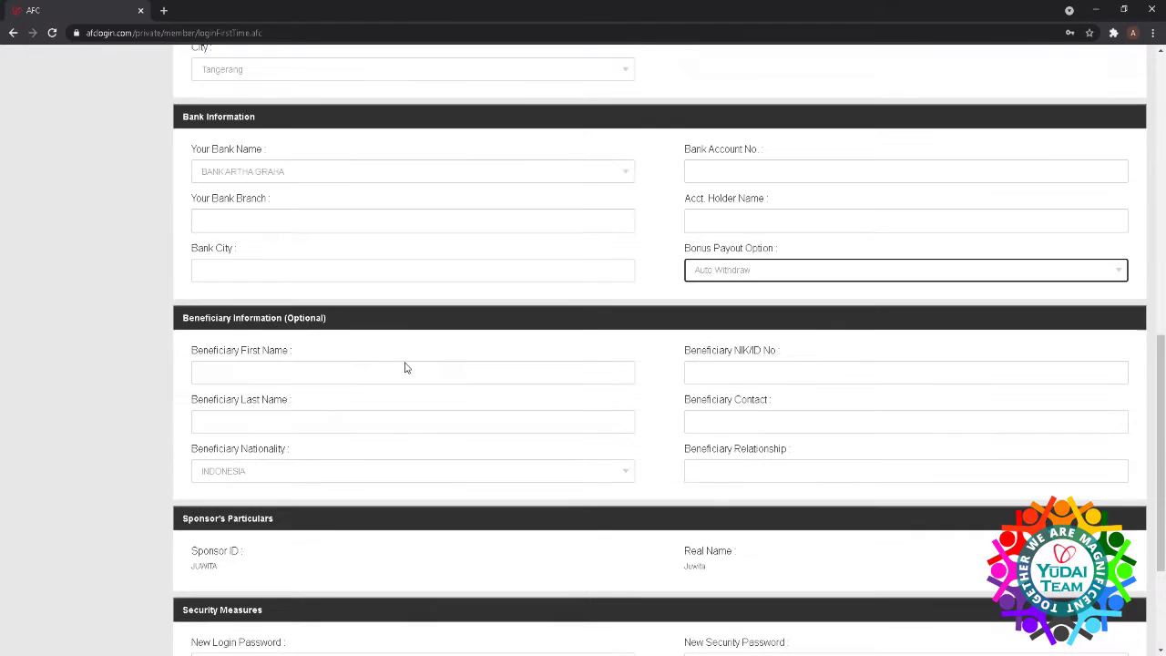
scroll(406, 366, up, 5)
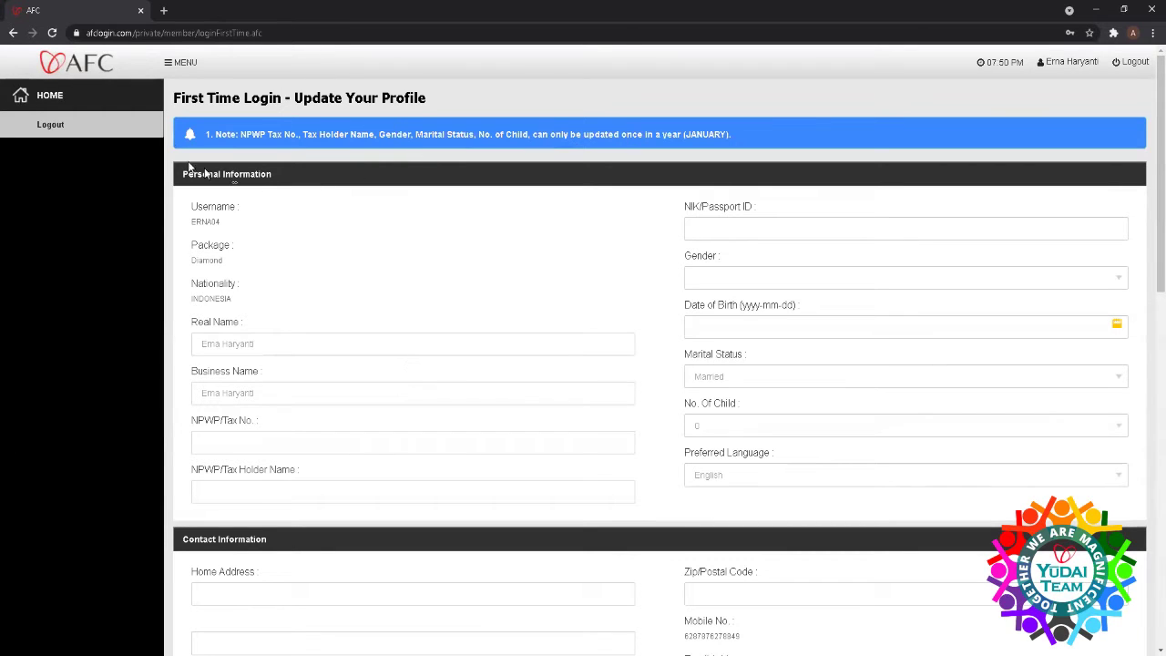
- Log out, then log back in as another saved member with the password and verification code
click(1130, 64)
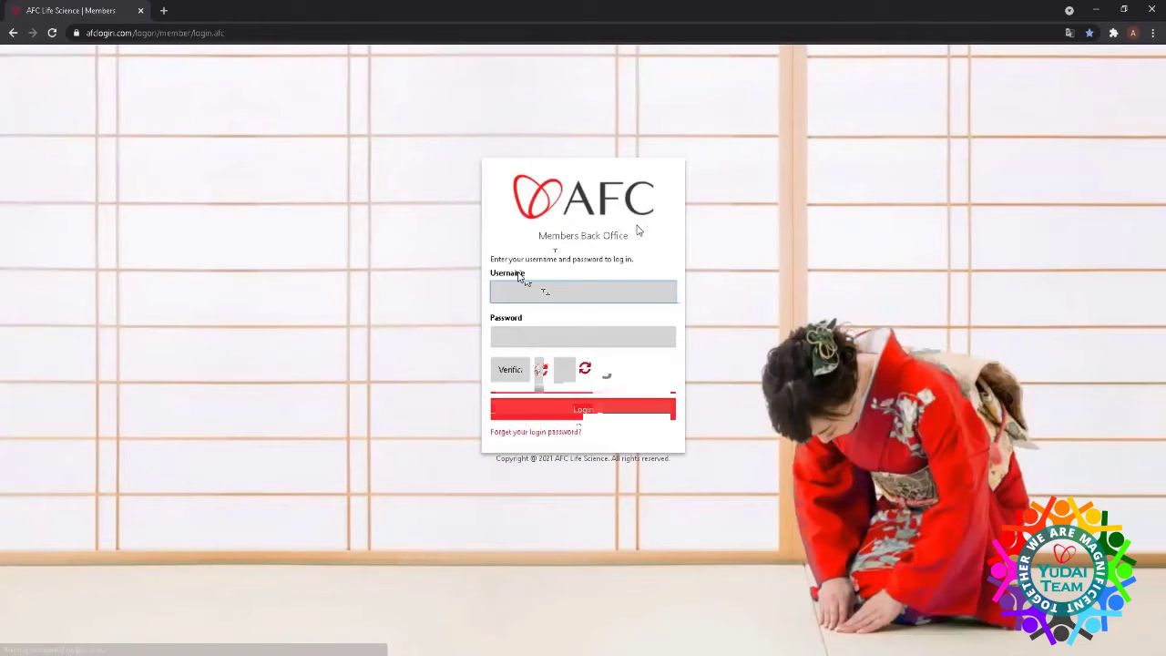
click(523, 279)
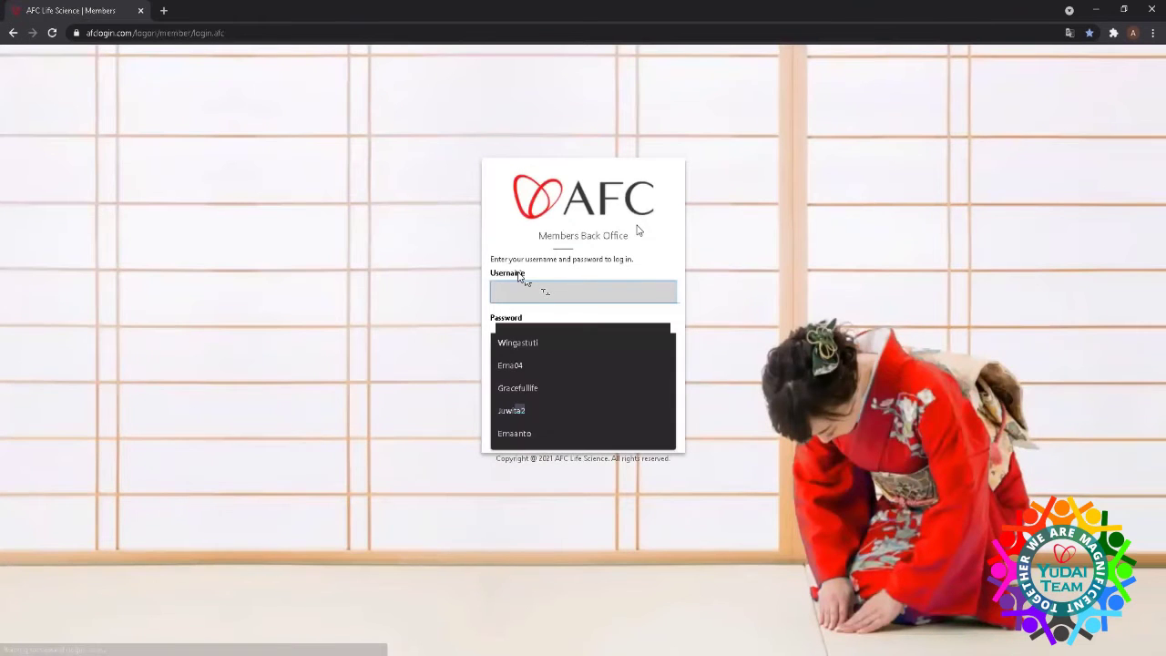
key(Down)
key(Down)
key(Down)
key(Down)
key(Return)
click(544, 339)
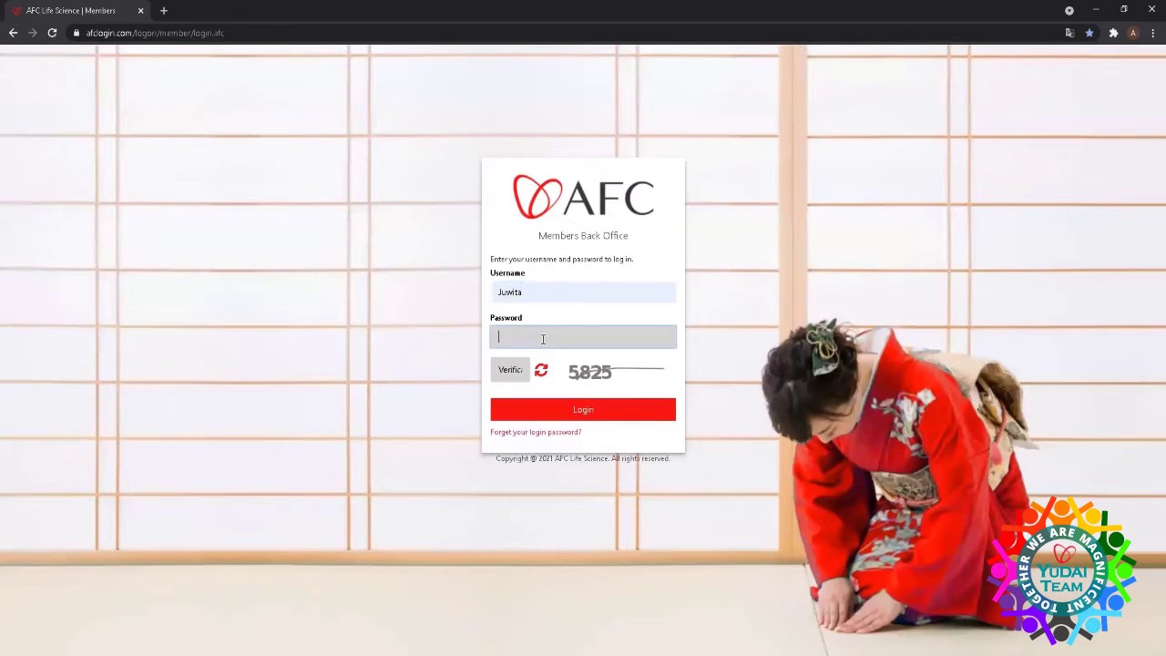
text(**********)
click(523, 375)
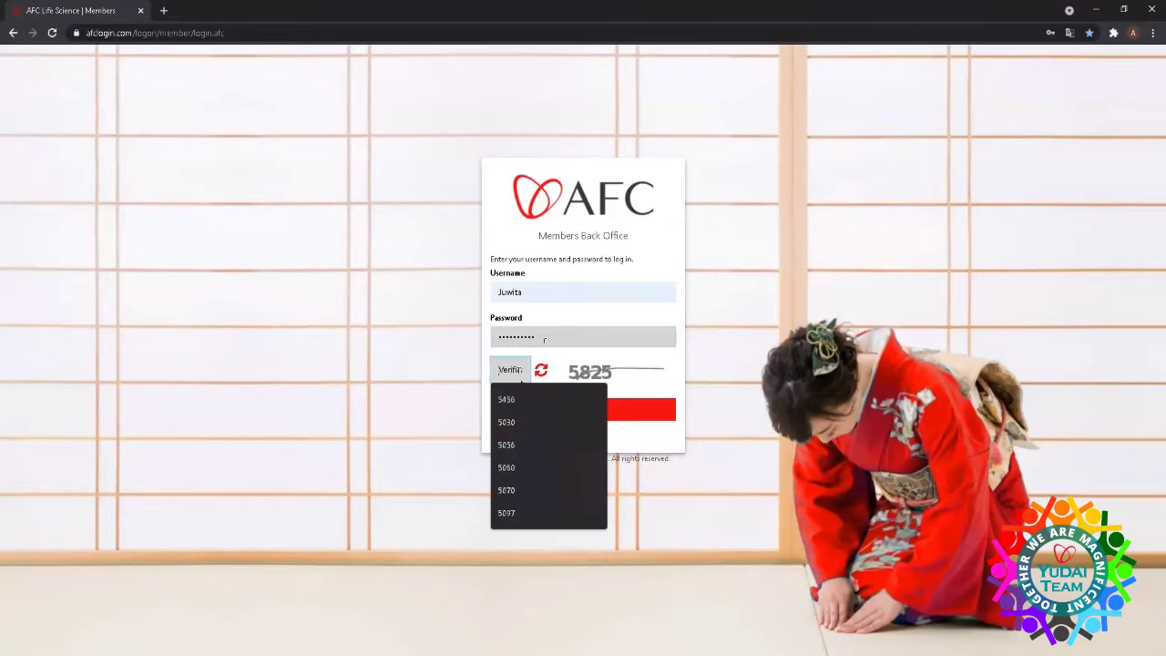
text(5825)
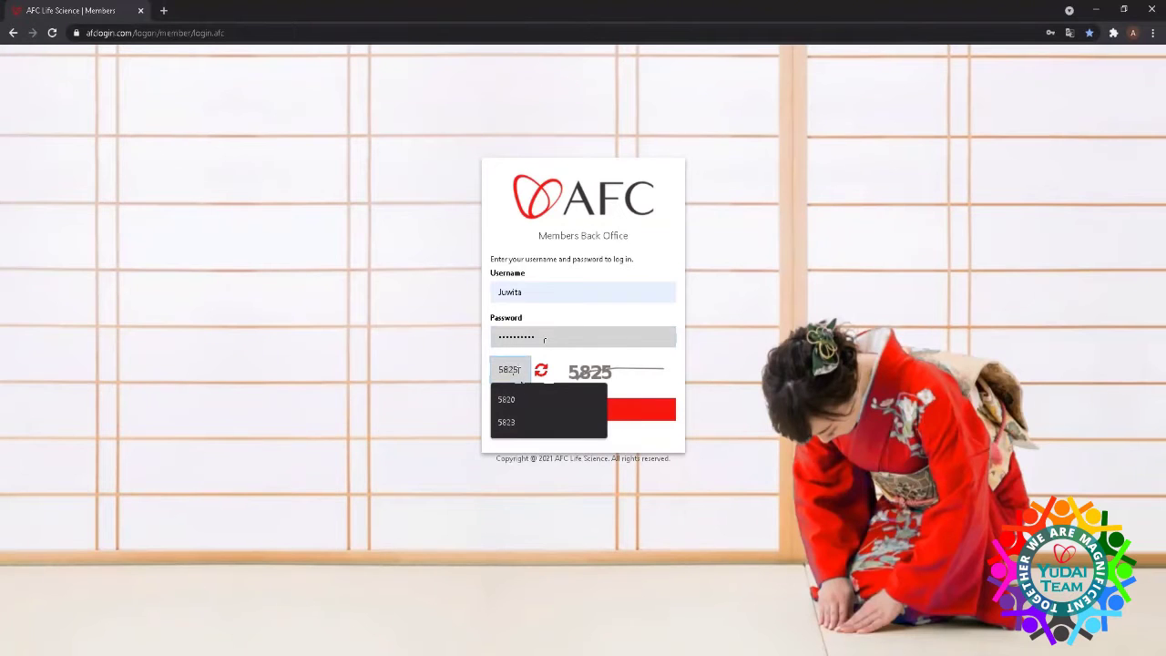
click(587, 409)
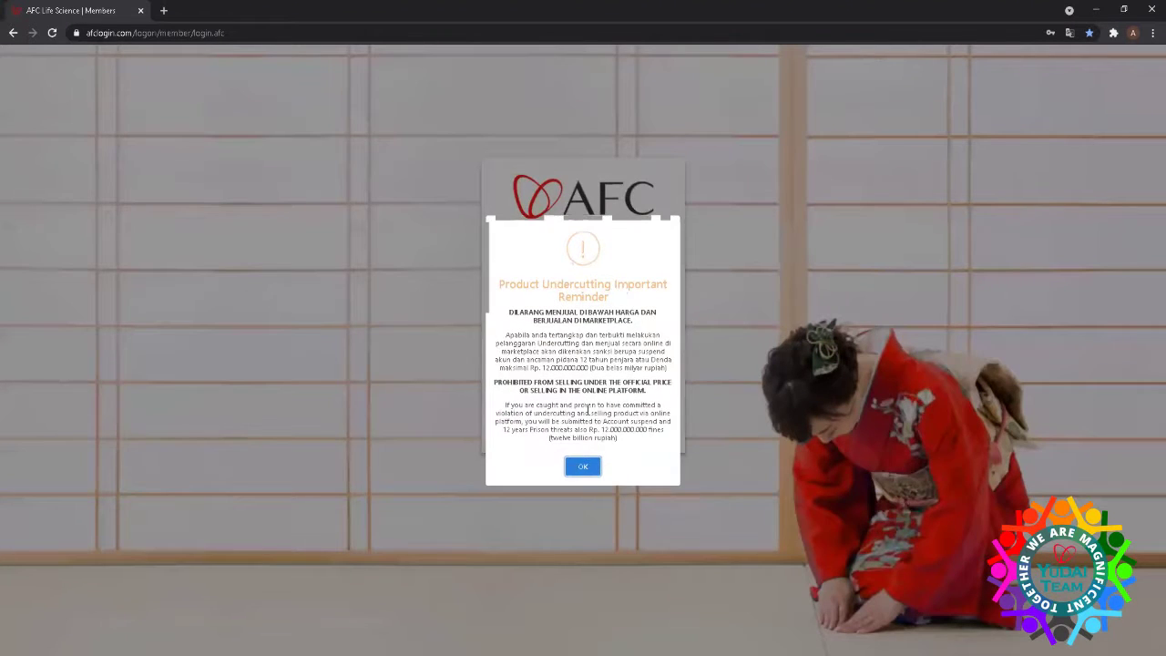
- Dismiss the reminder and open the Withdraw Digital PIN page for the 1.269,60 balance
click(582, 466)
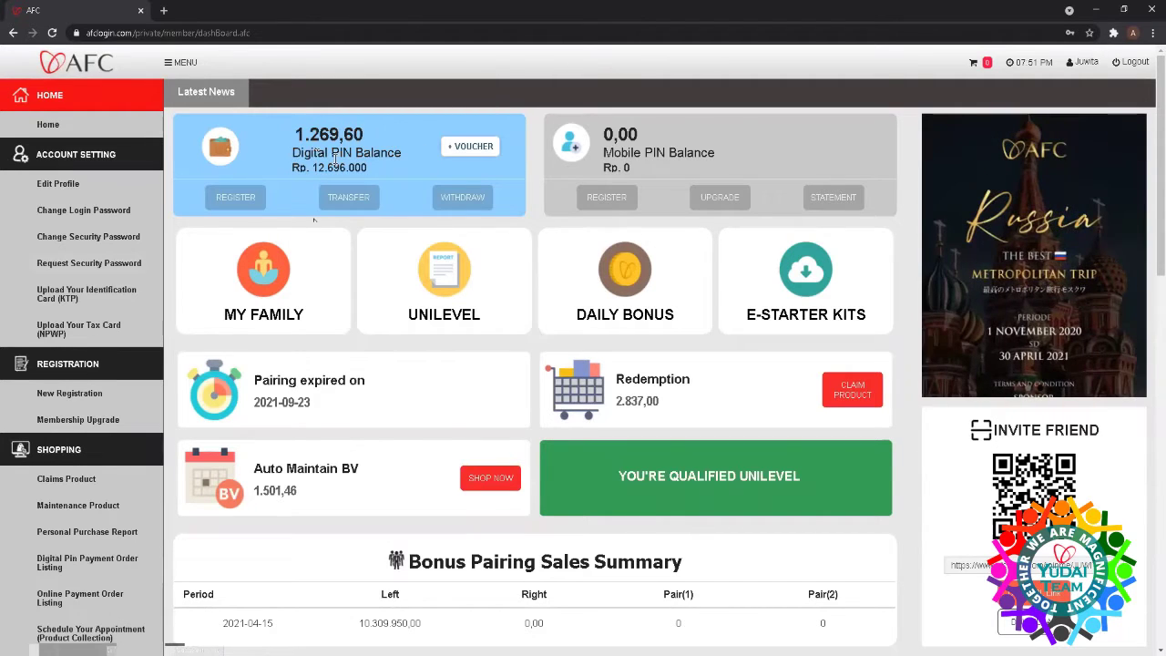
click(452, 198)
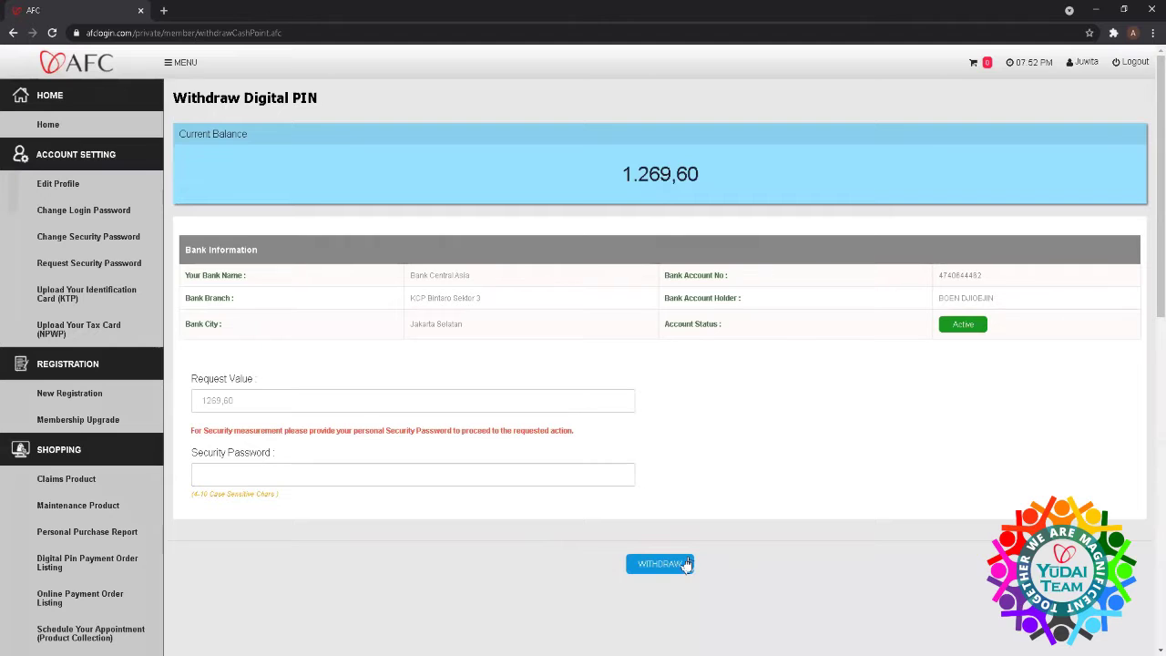
- Go back to Home and start an UPGRADE order from the Mobile PIN Balance card
click(46, 126)
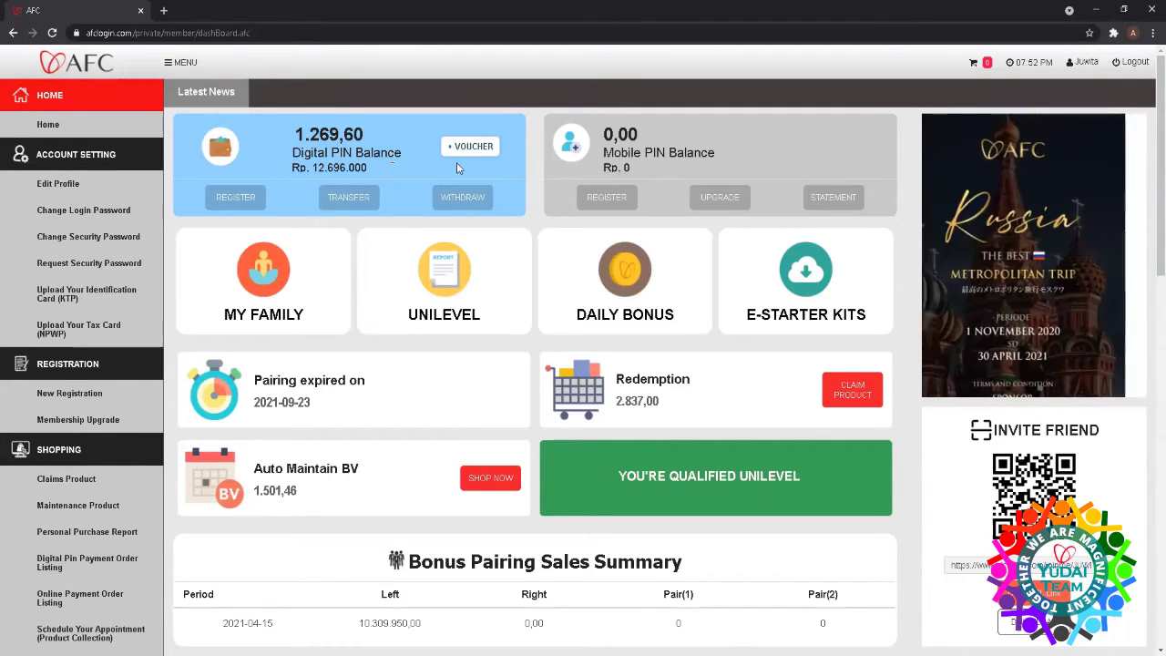
click(716, 197)
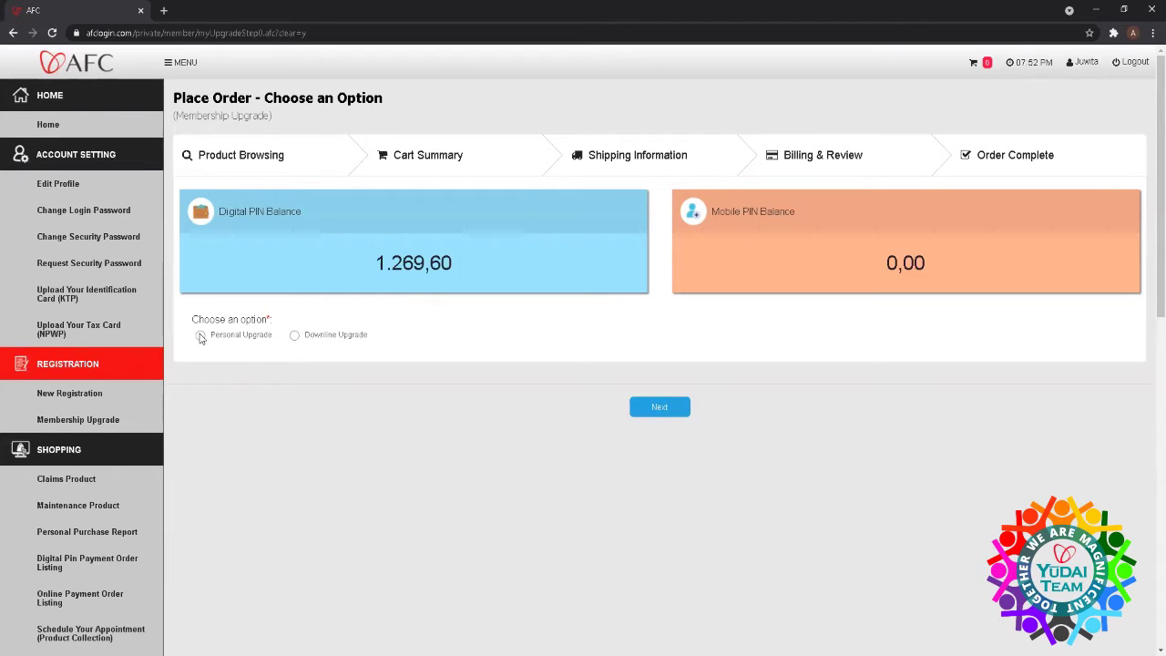
- Choose Downline Upgrade for a saved downline username, confirm, and advance to Product Browsing
click(296, 337)
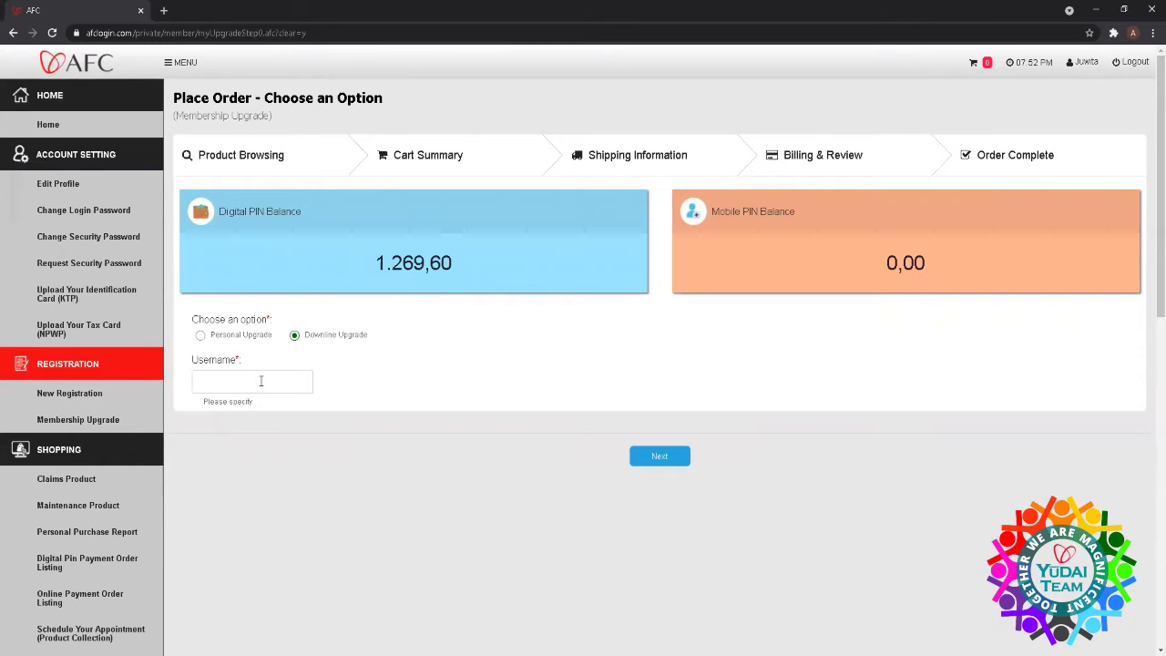
click(261, 381)
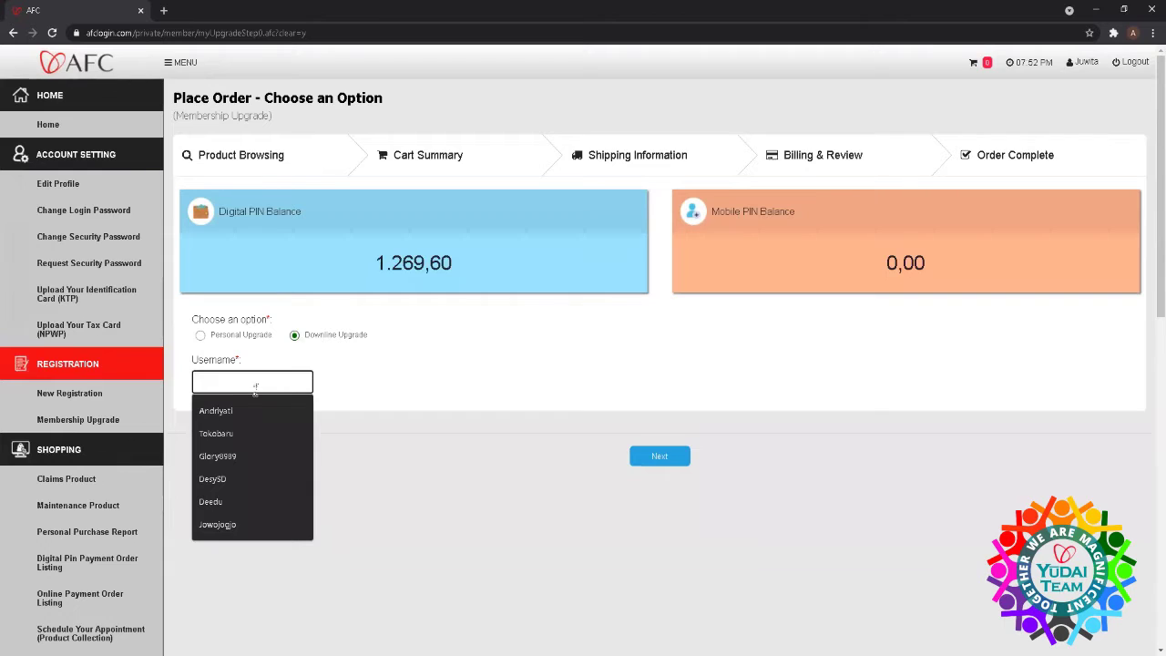
click(244, 455)
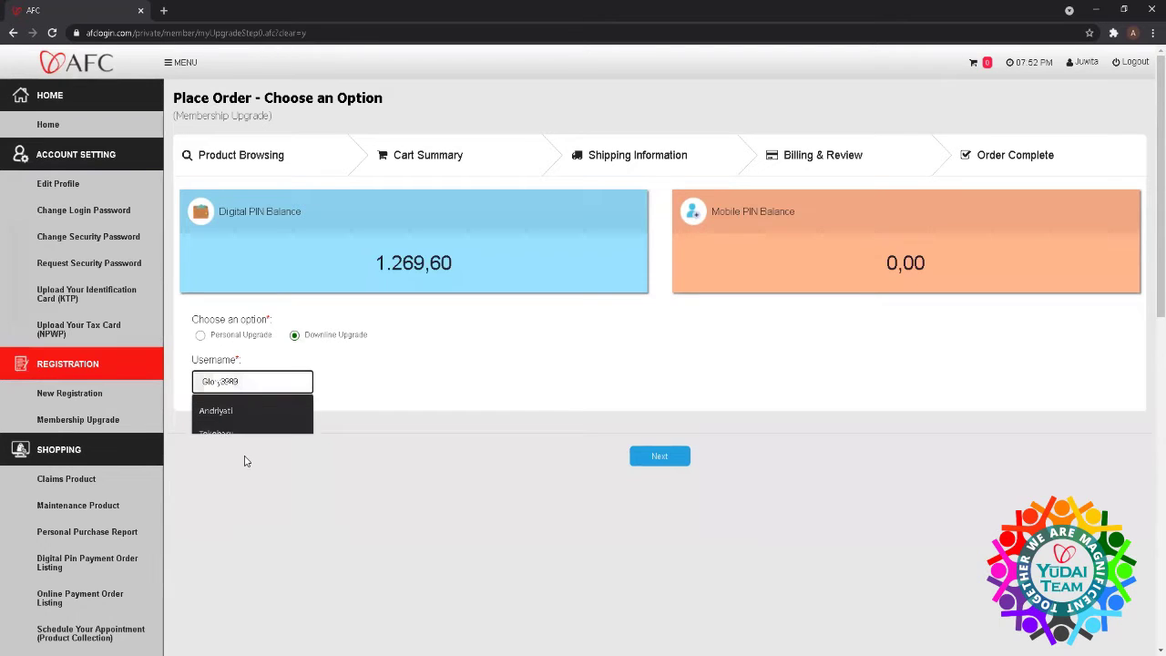
click(658, 456)
key(Return)
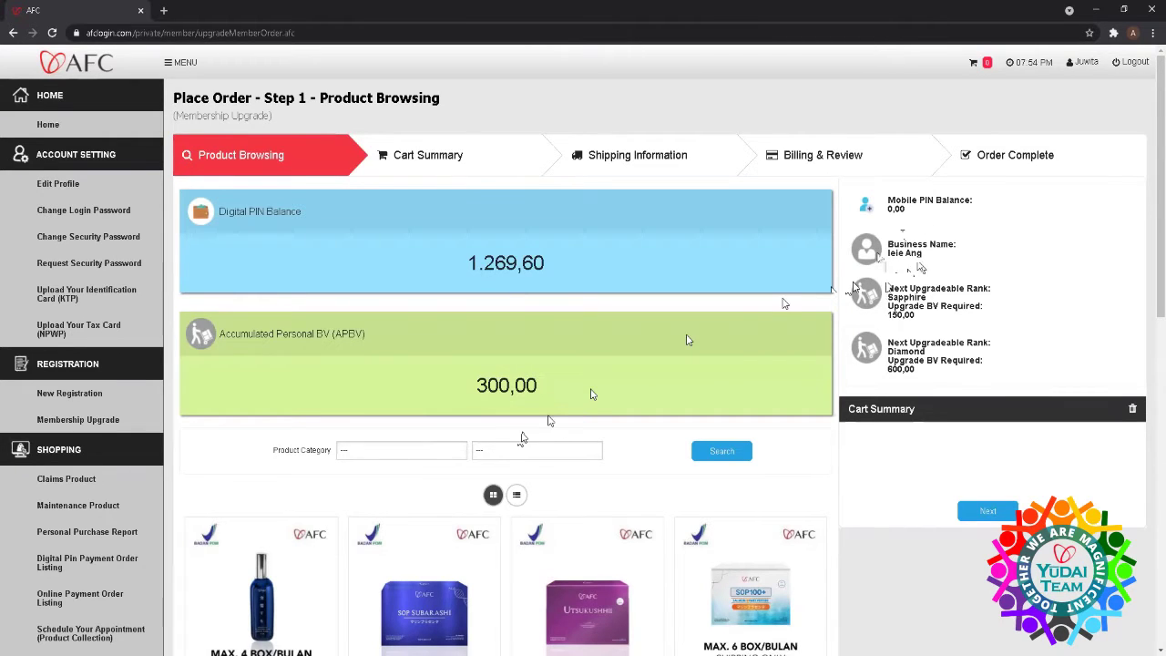
- Cart one SOP Subarashi and three Utsukushhii (Rp. 6,700,000 total) and continue to shipping
scroll(522, 438, down, 3)
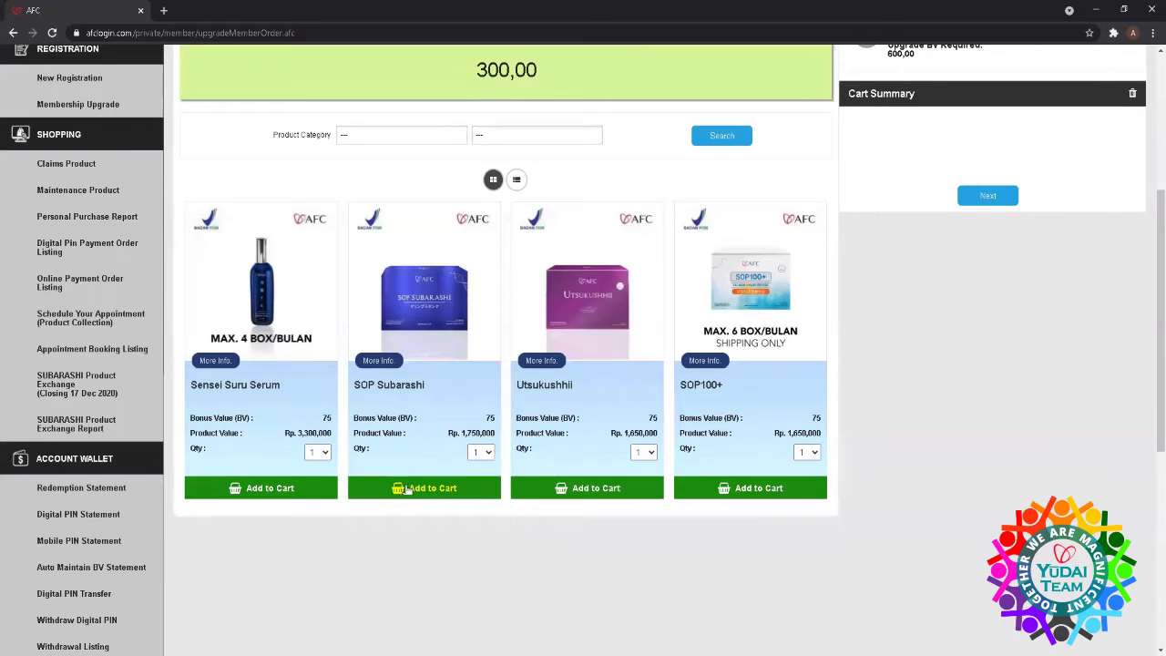
click(407, 490)
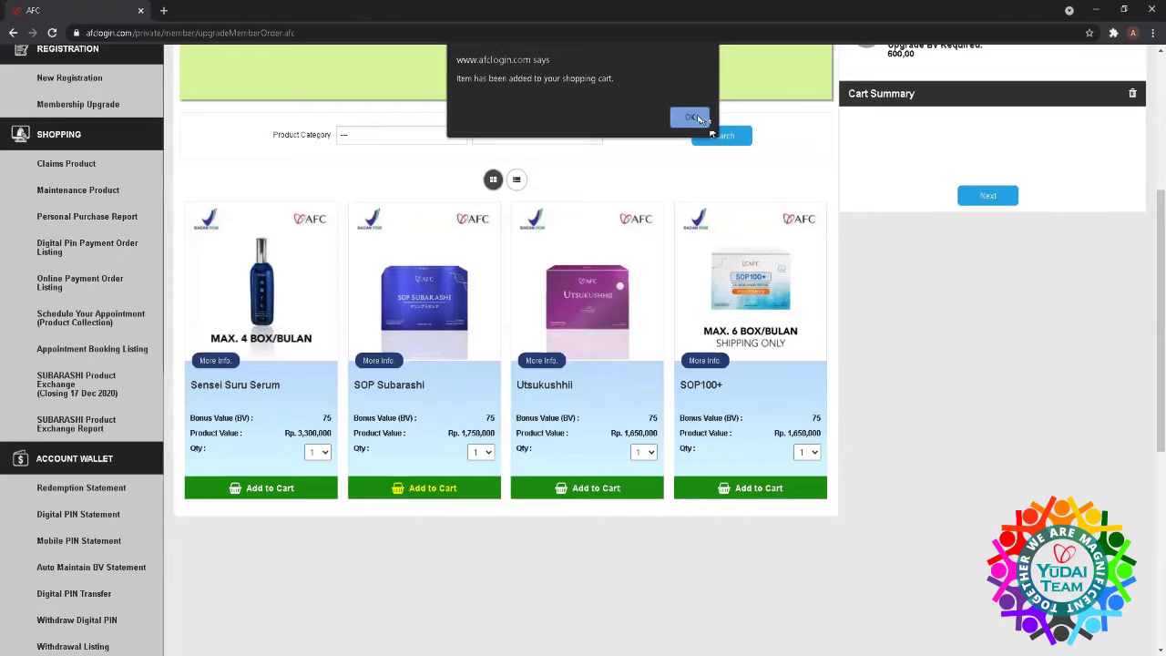
click(690, 118)
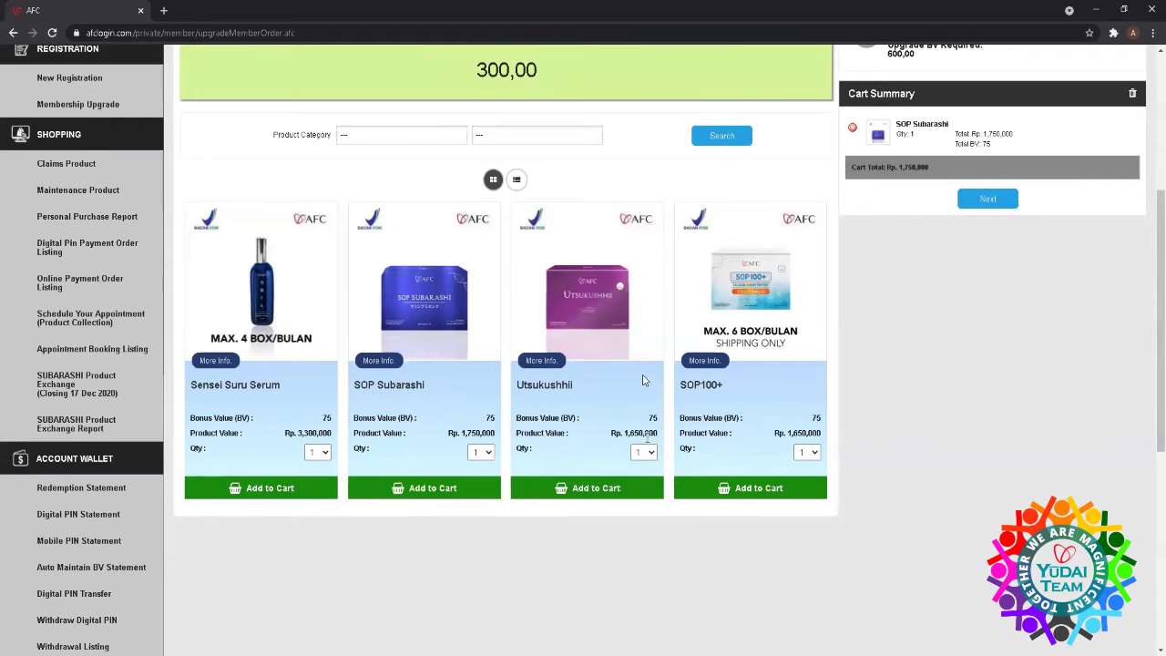
click(646, 453)
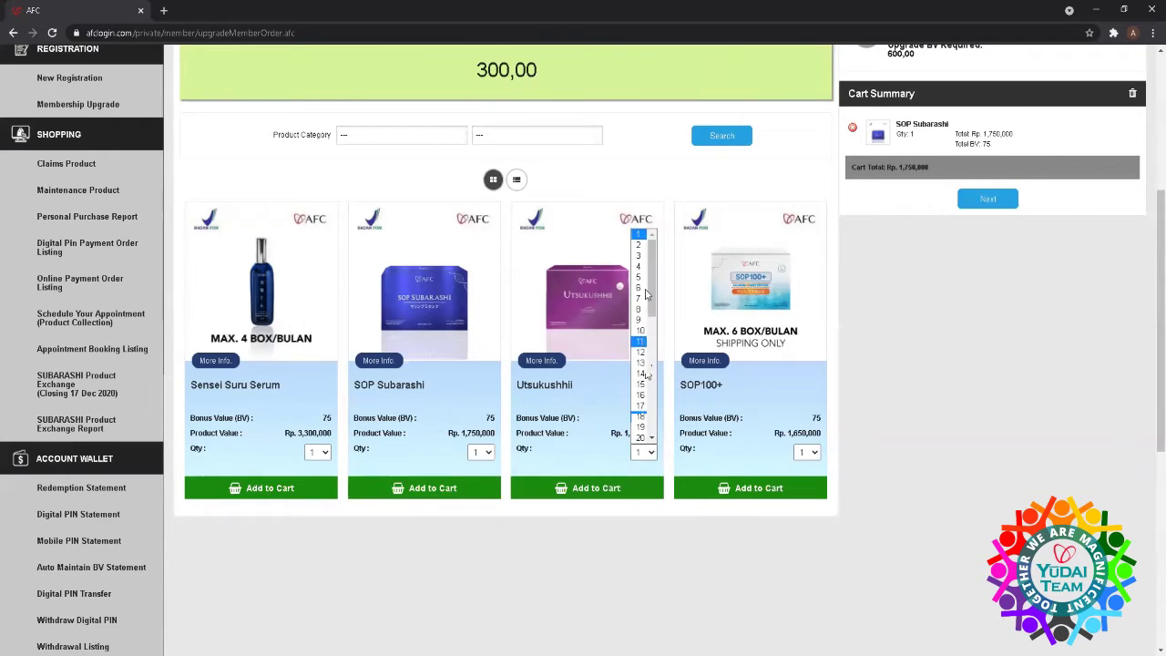
click(640, 256)
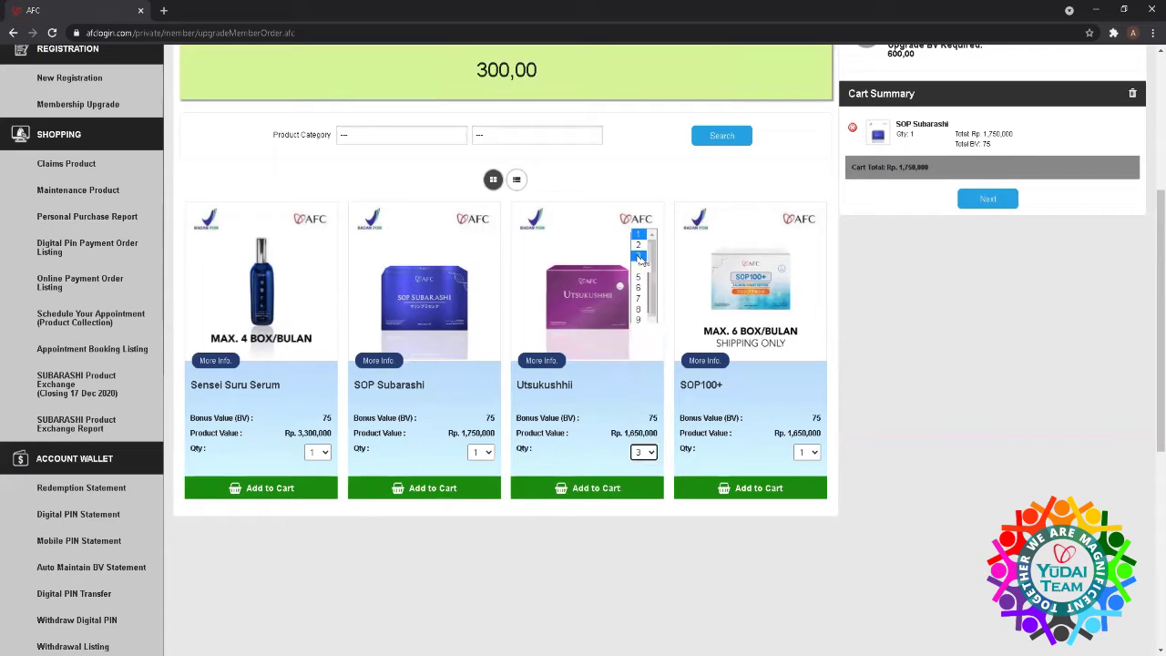
click(568, 490)
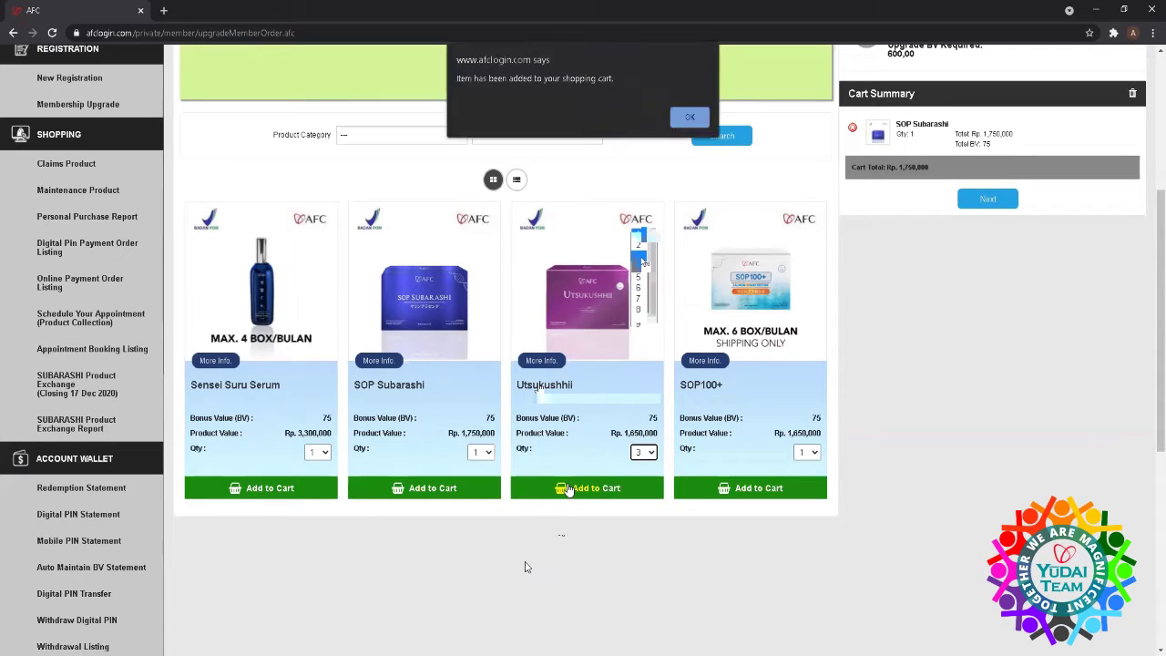
click(688, 117)
scroll(973, 228, up, 2)
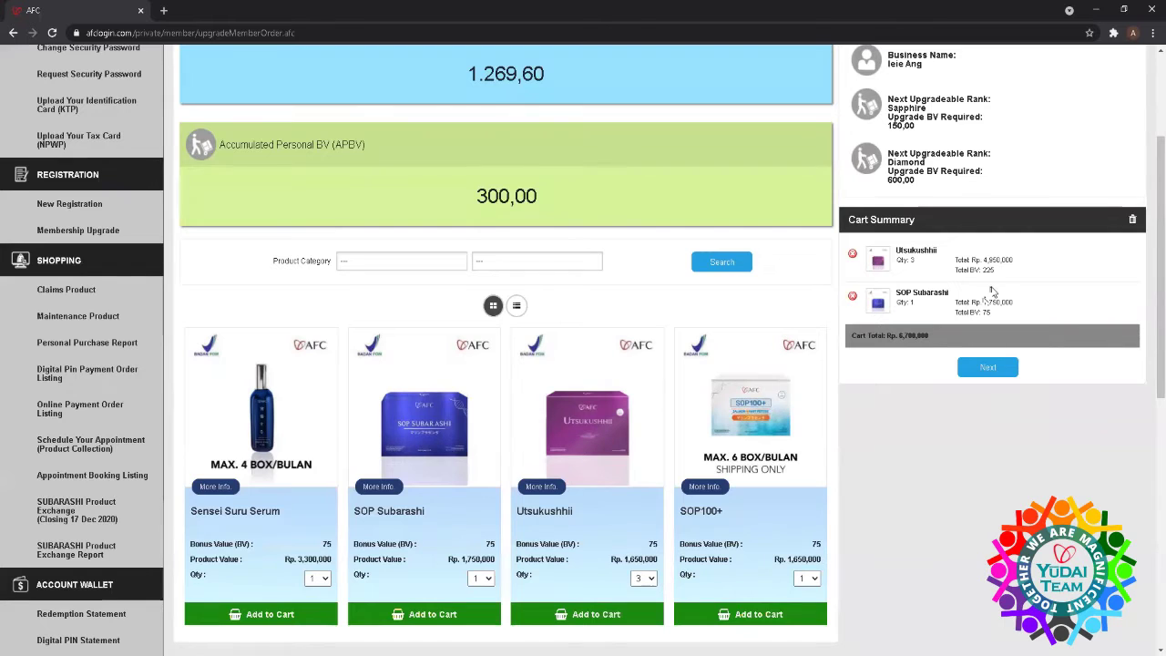
scroll(992, 291, up, 2)
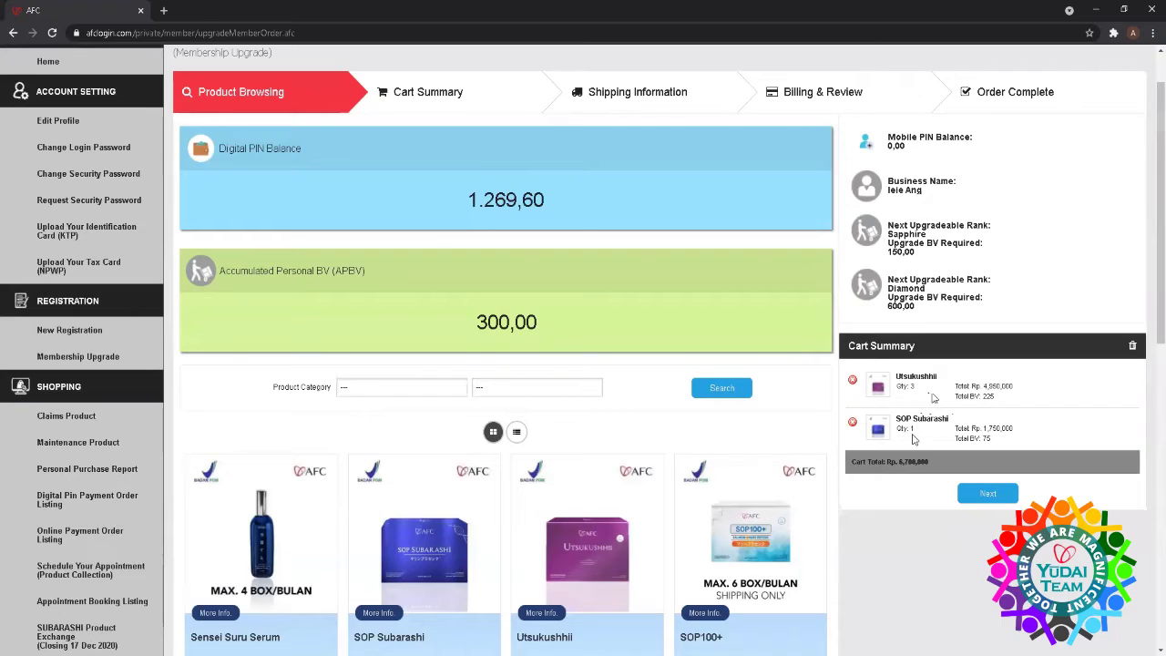
click(980, 498)
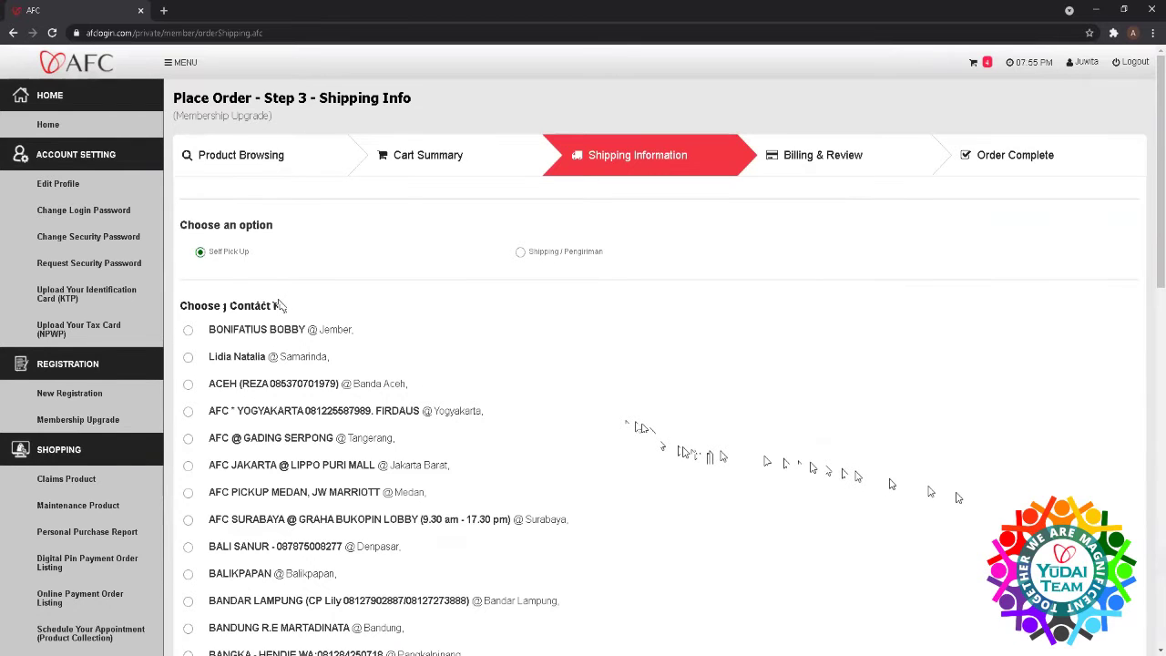
- Try Self Pick Up at the Padang stockist, then settle on Shipping/Pengiriman delivery
scroll(282, 308, down, 1)
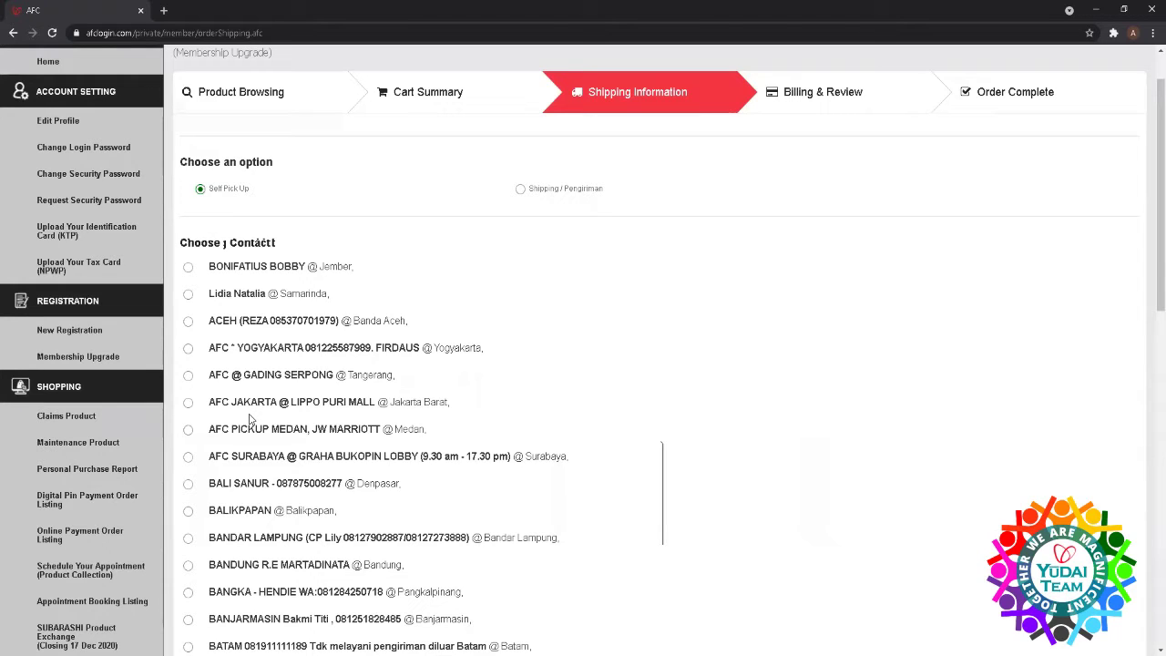
click(520, 192)
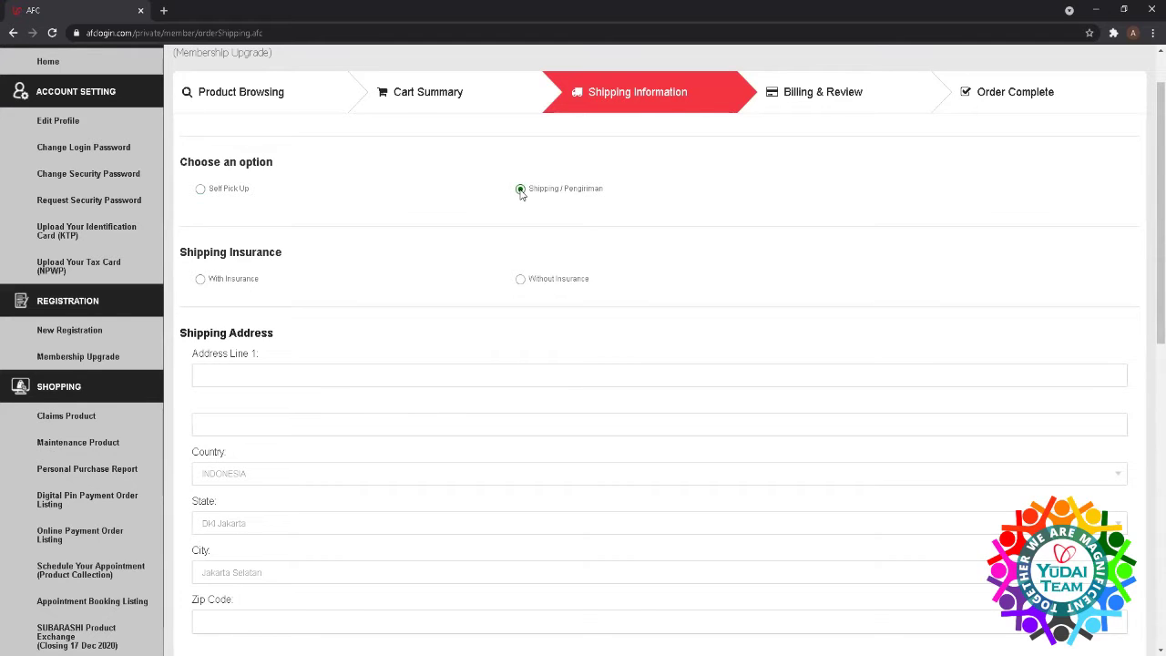
click(201, 189)
scroll(265, 287, down, 4)
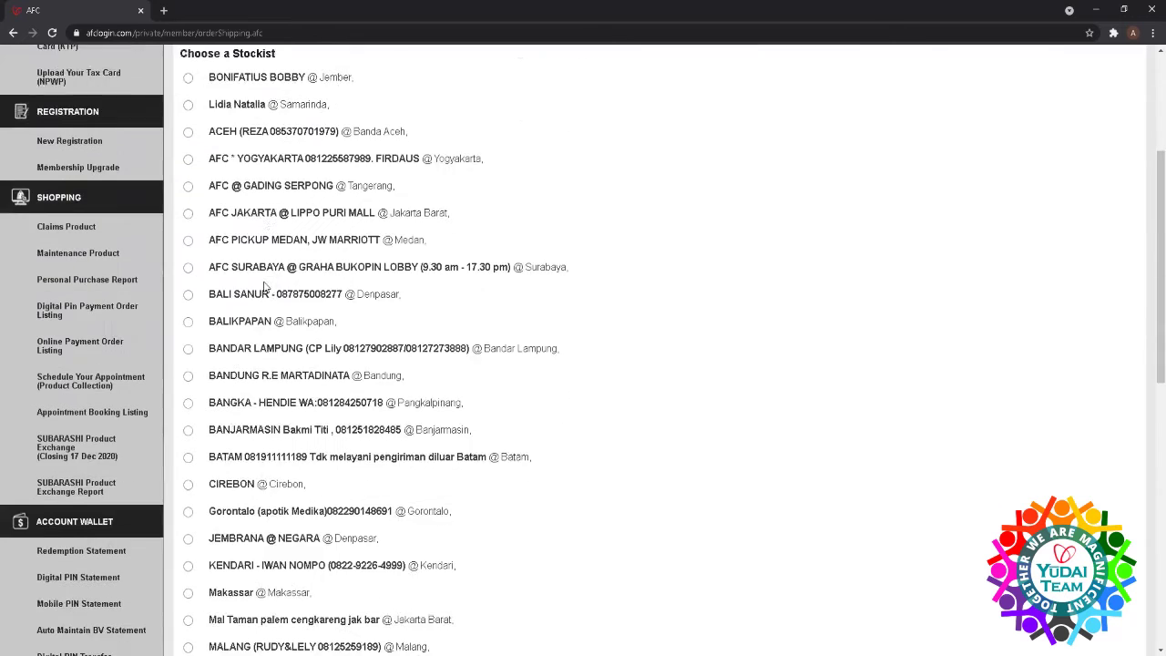
scroll(265, 286, down, 5)
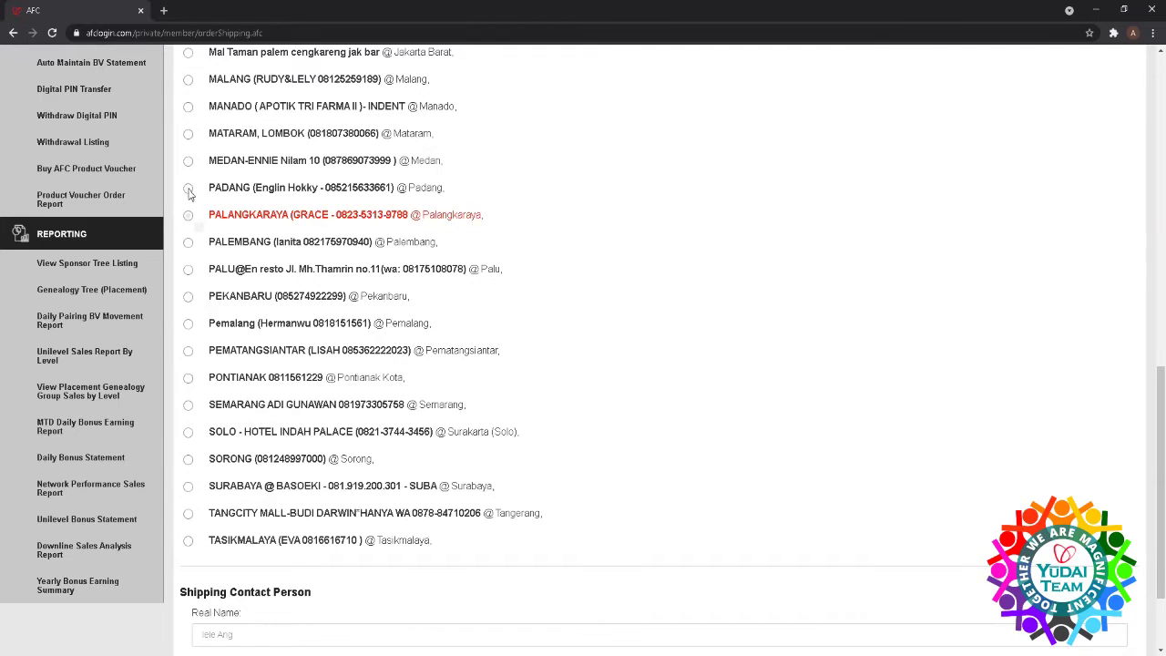
click(188, 188)
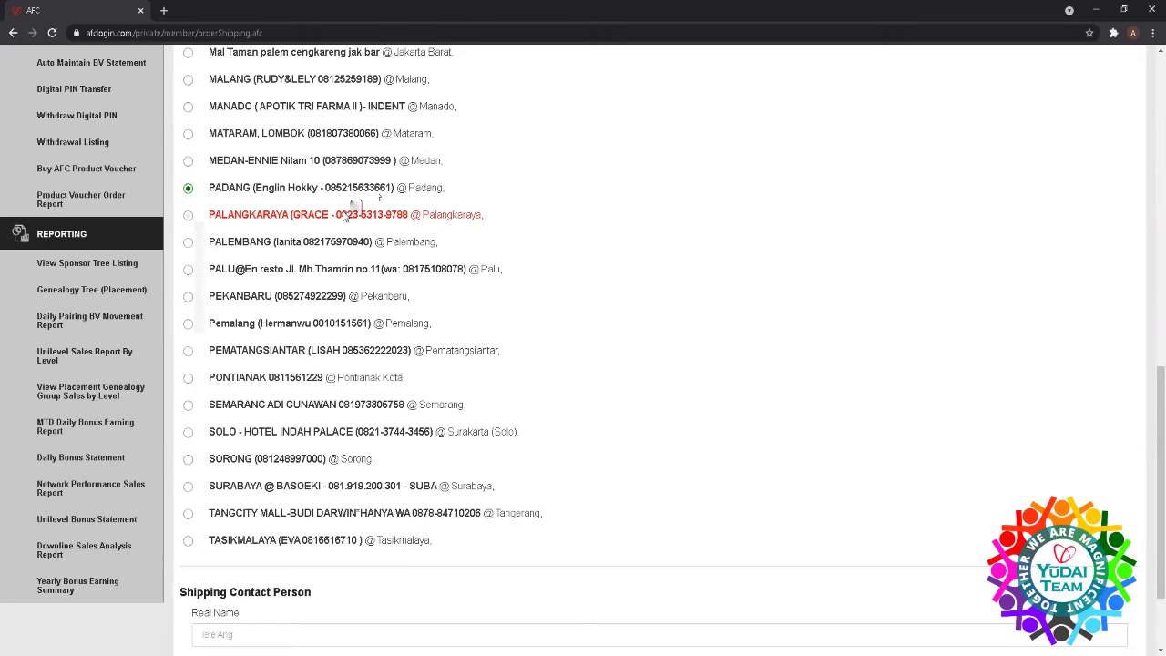
scroll(351, 209, up, 6)
scroll(345, 214, up, 2)
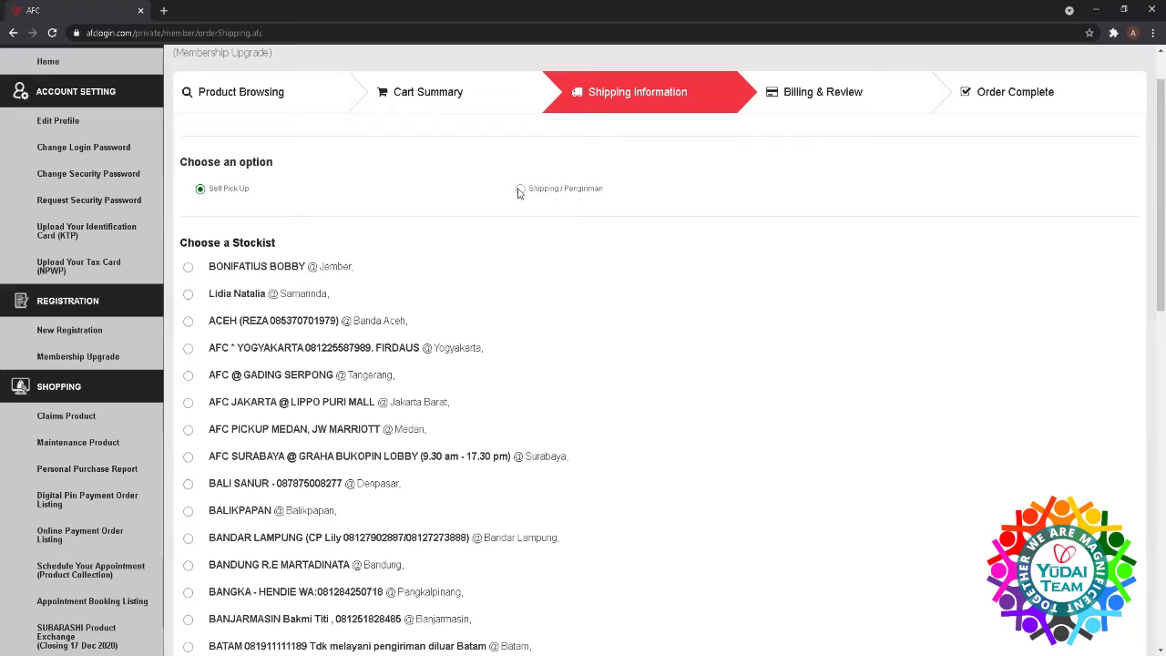
click(519, 189)
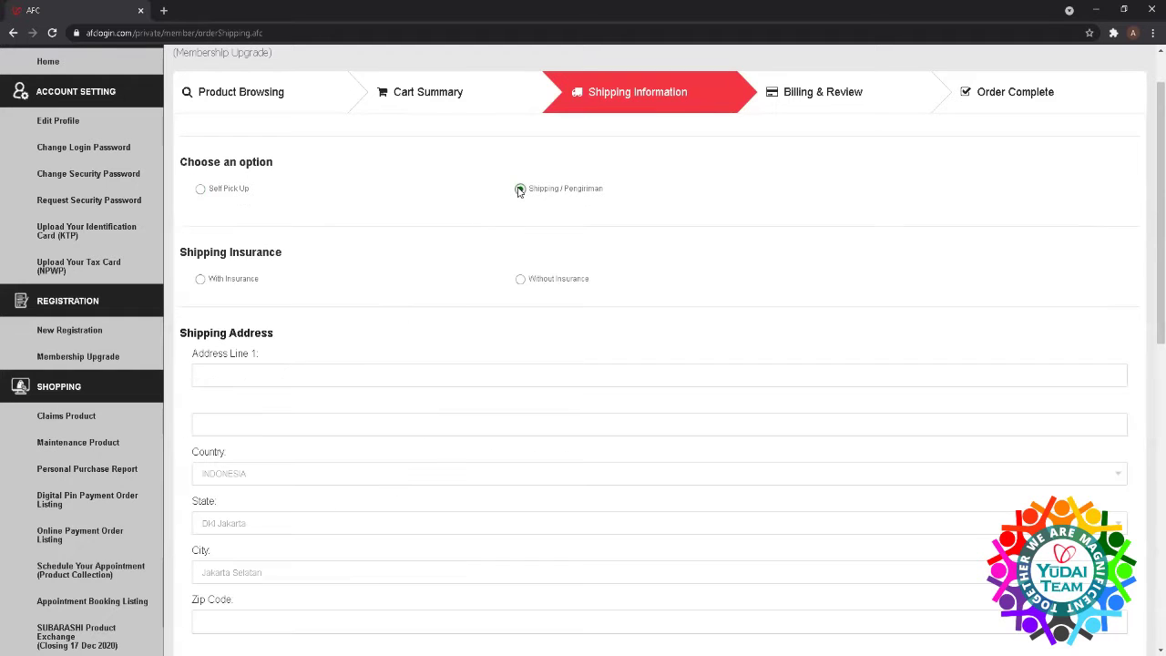
- Select shipping with insurance and fill the first address line from a saved address
scroll(426, 356, down, 1)
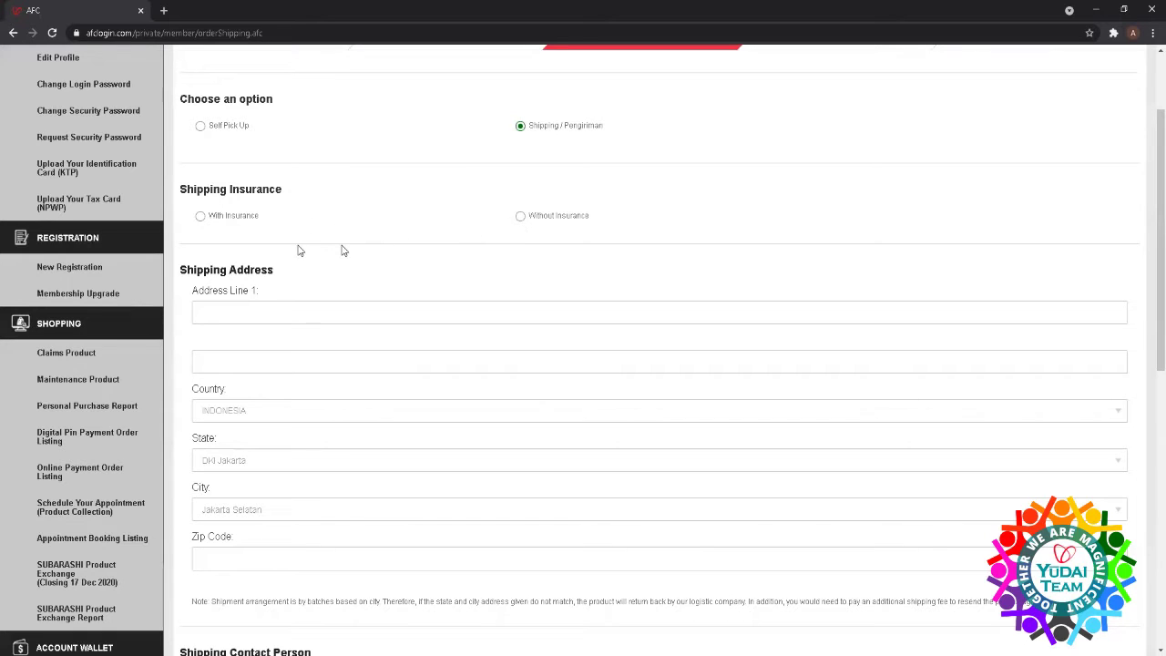
click(200, 217)
click(332, 310)
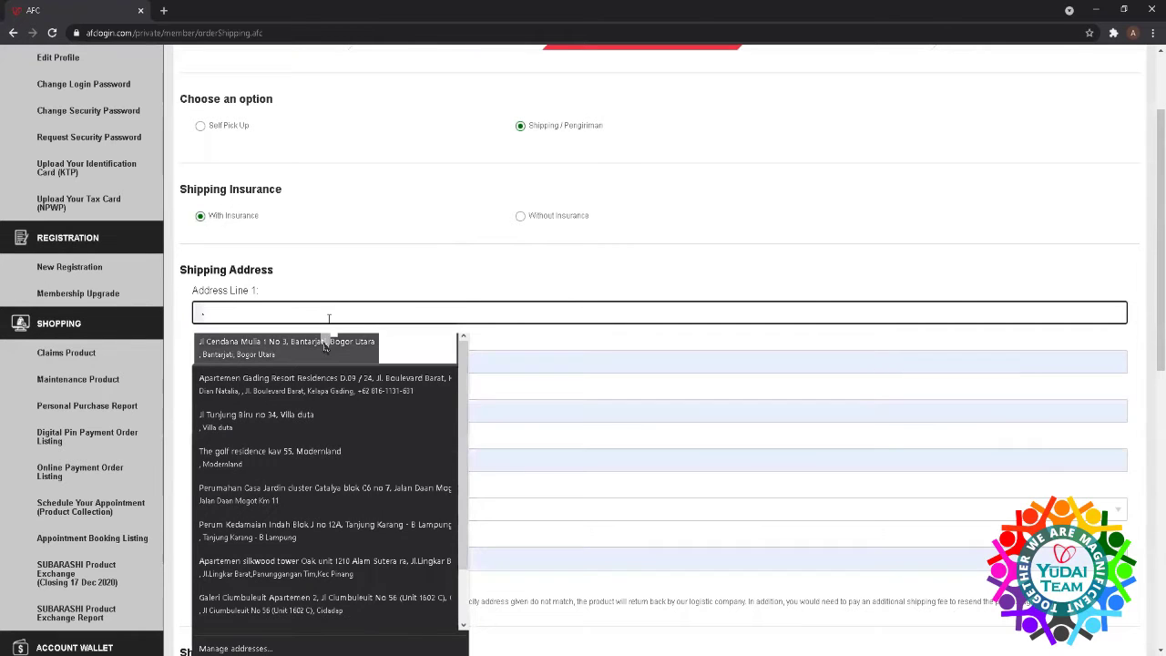
click(324, 347)
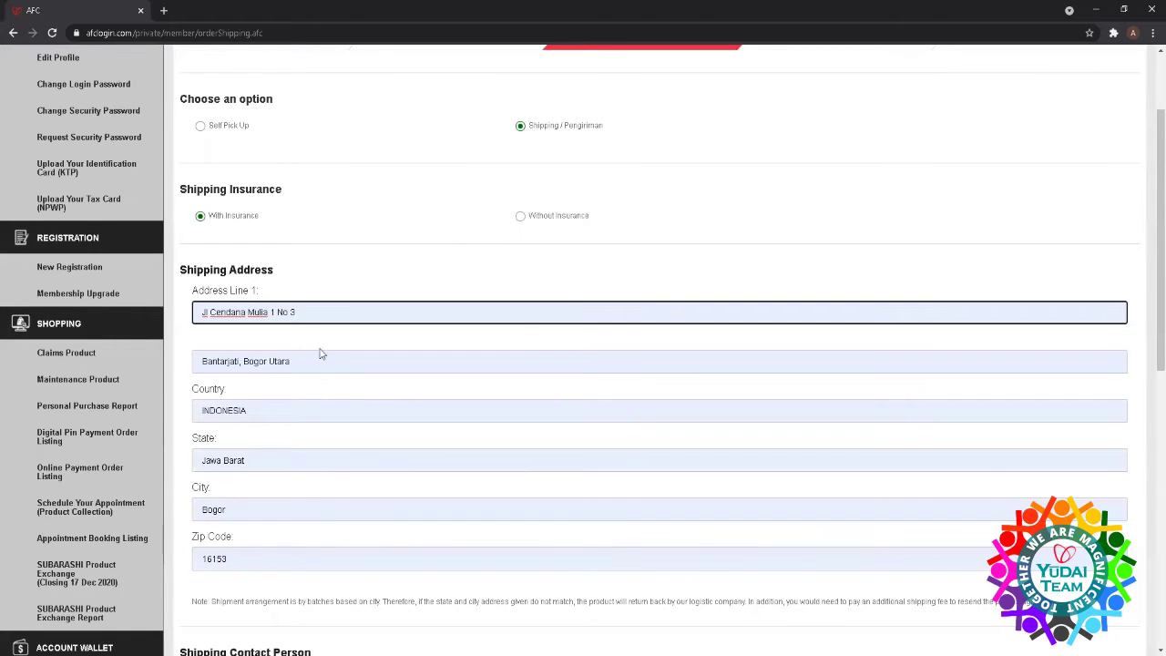
- Choose AFC JNE JAKARTA as the shipping stockist and submit the shipping information
scroll(309, 378, down, 2)
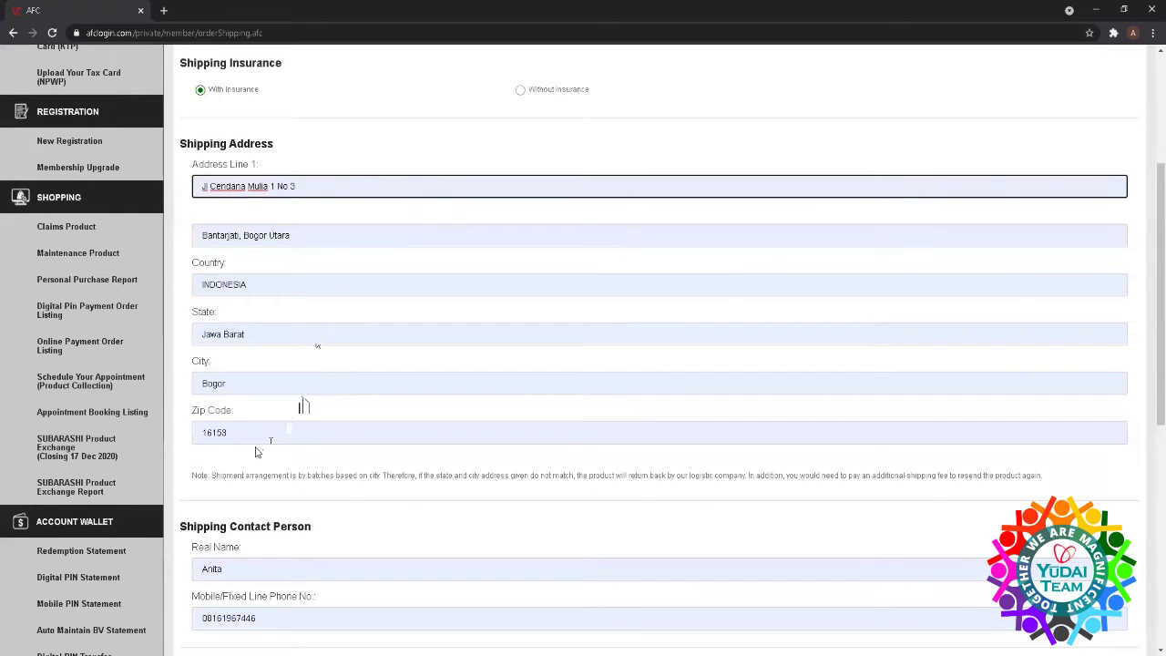
scroll(256, 453, down, 4)
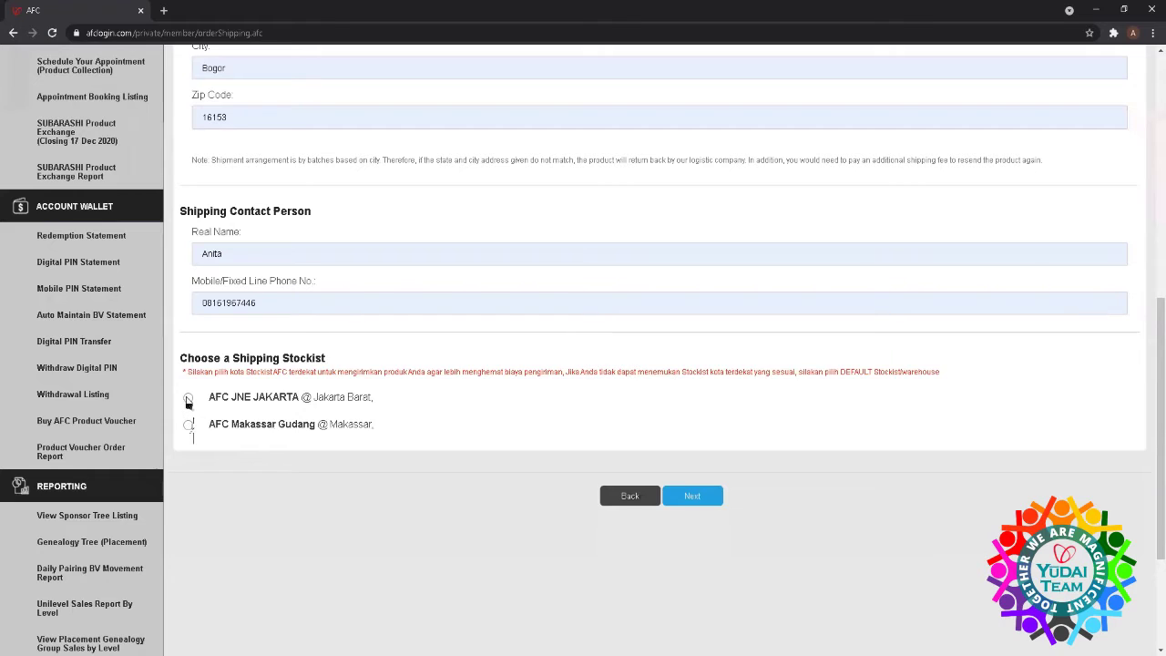
click(187, 399)
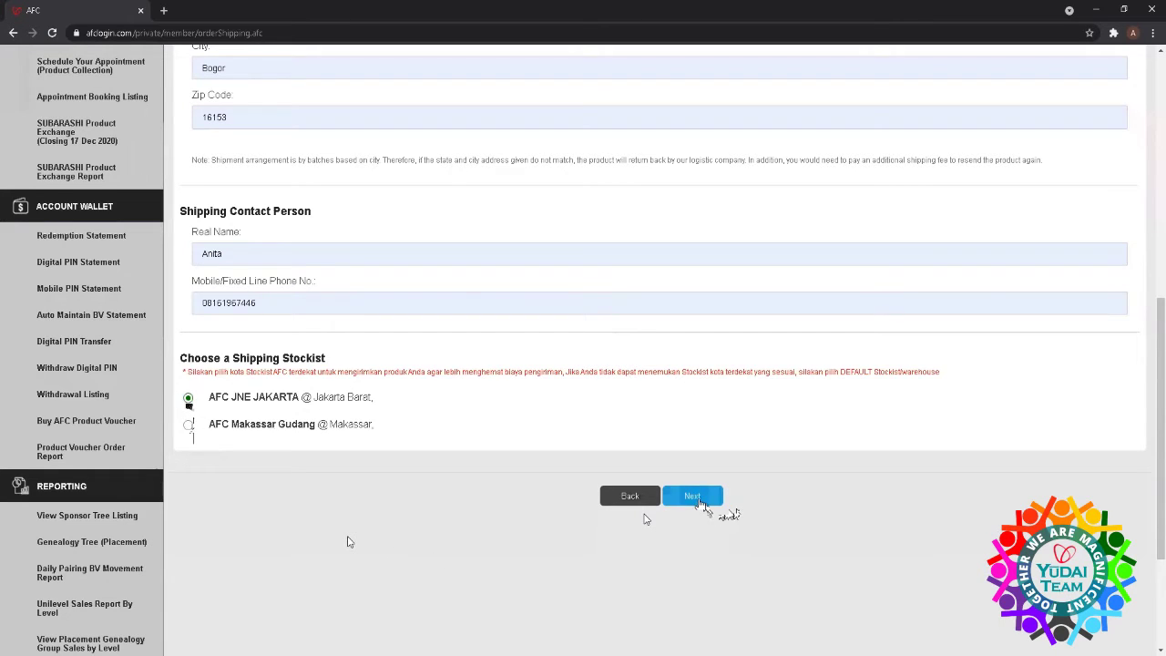
click(698, 502)
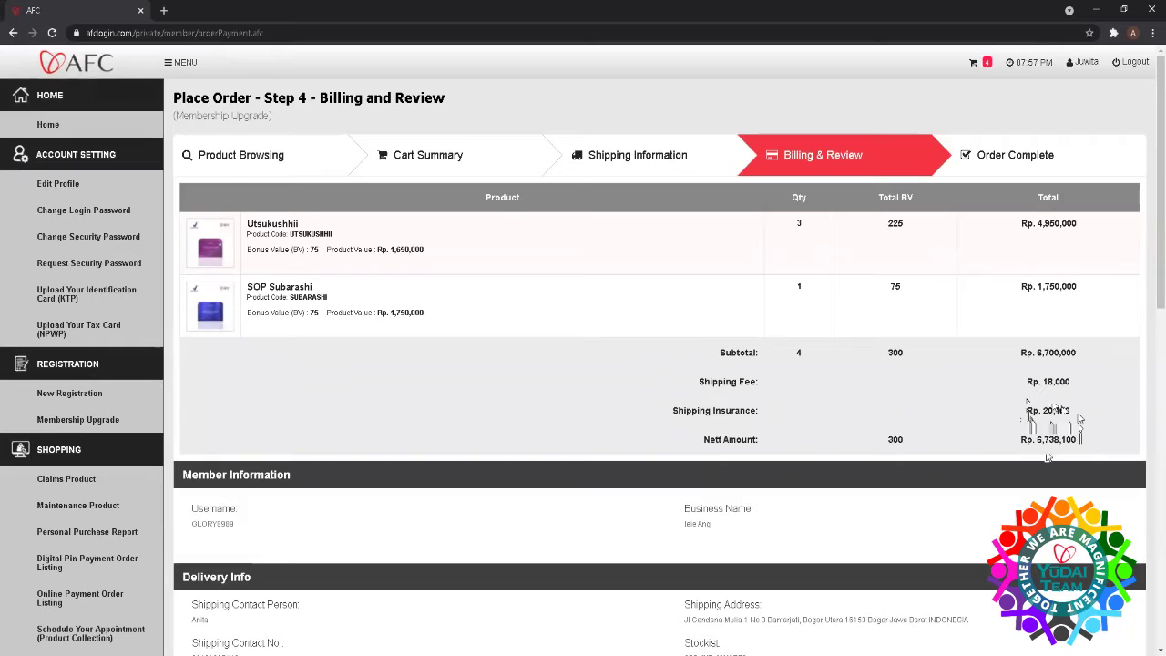
- Scroll the Billing and Review page past Delivery Info down to Payment Information
scroll(1059, 457, down, 2)
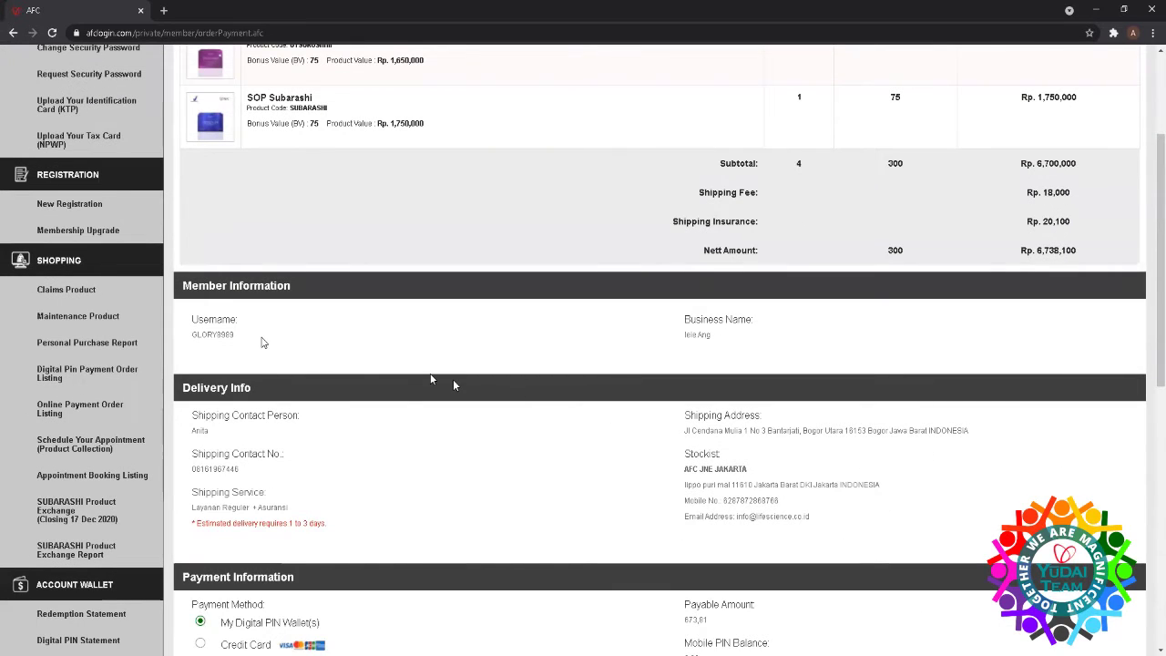
scroll(554, 366, down, 2)
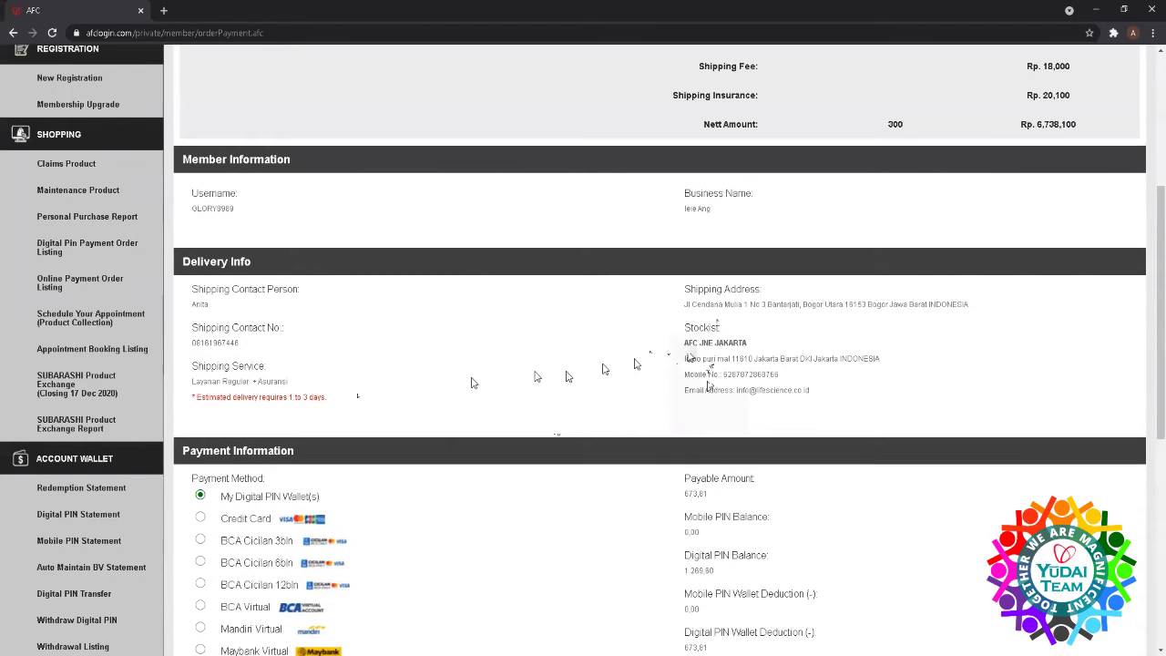
scroll(559, 419, down, 2)
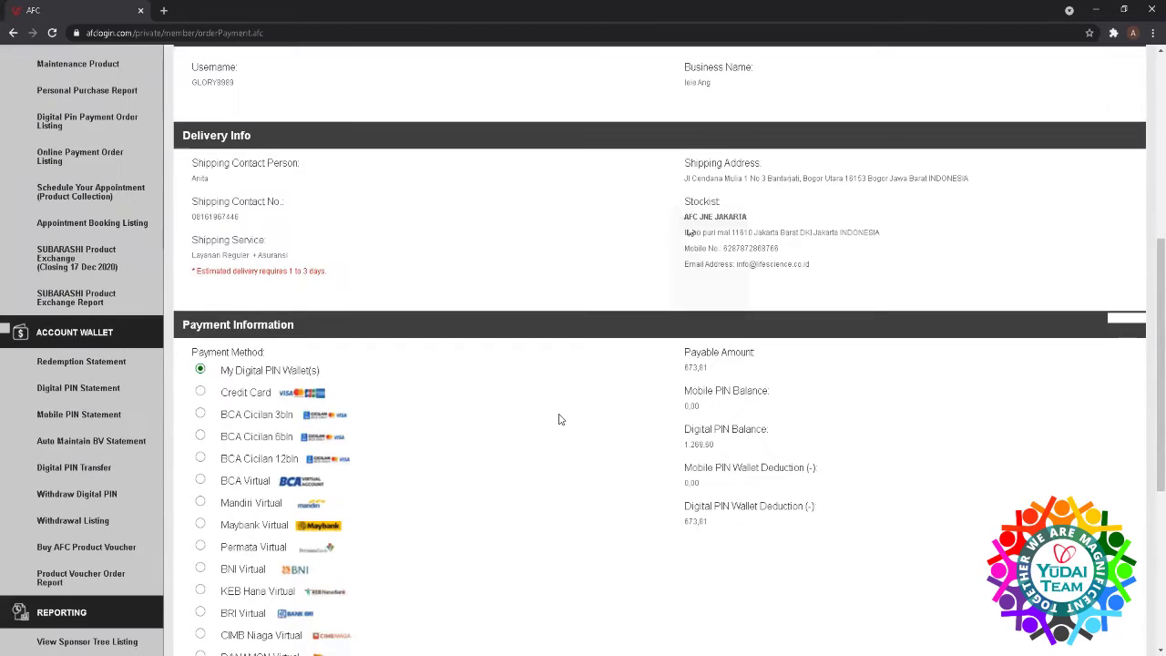
scroll(559, 419, down, 3)
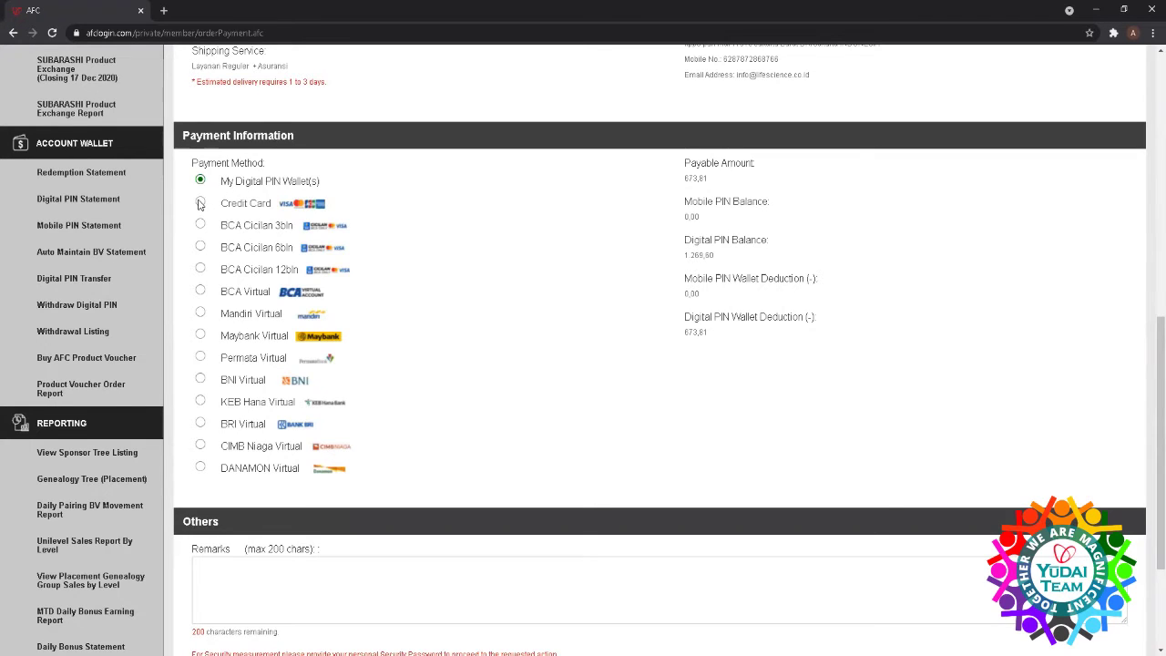
- Try Credit Card, BCA Cicilan 3/6/12bln, BCA and Mandiri Virtual, then settle on Maybank Virtual
click(200, 204)
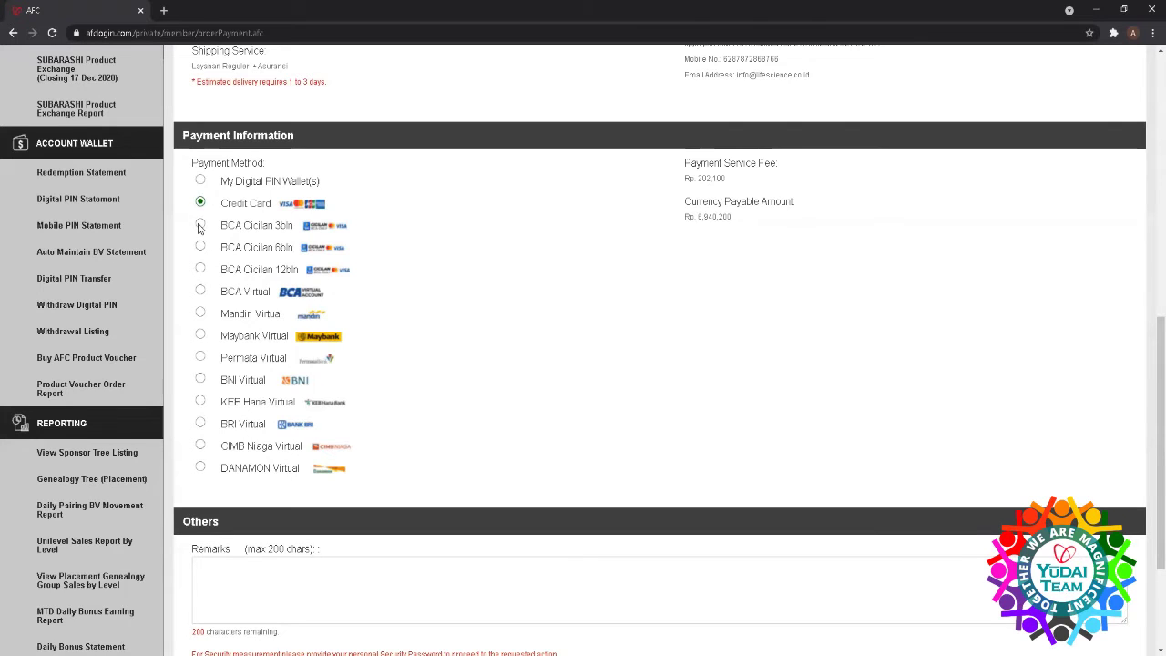
click(200, 226)
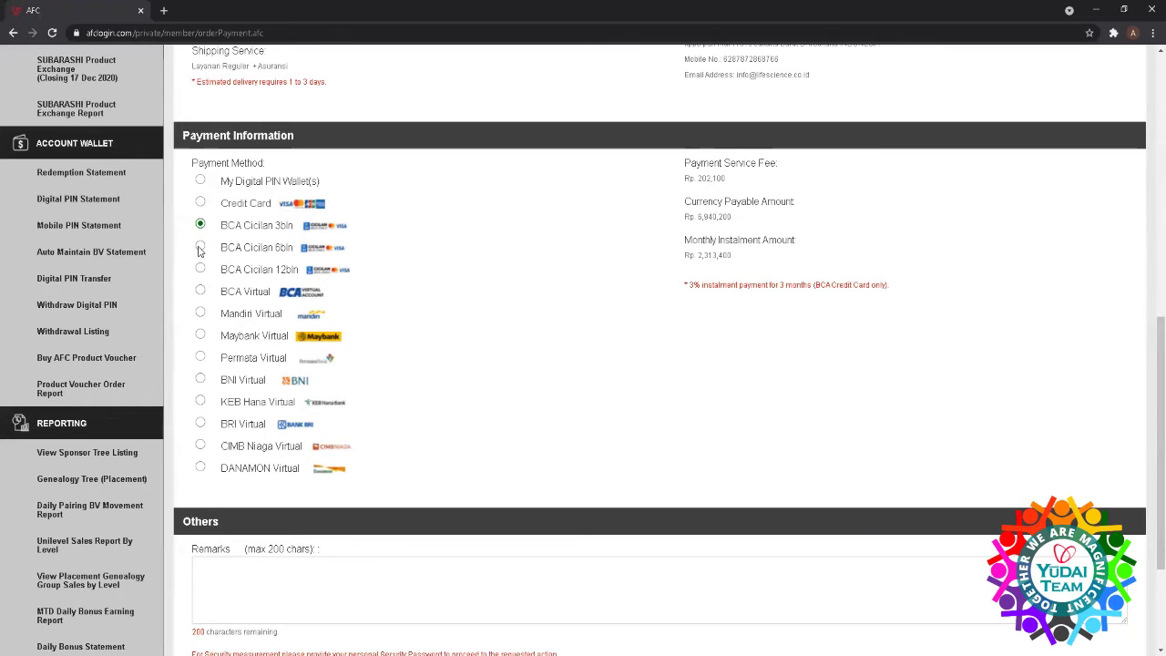
click(201, 247)
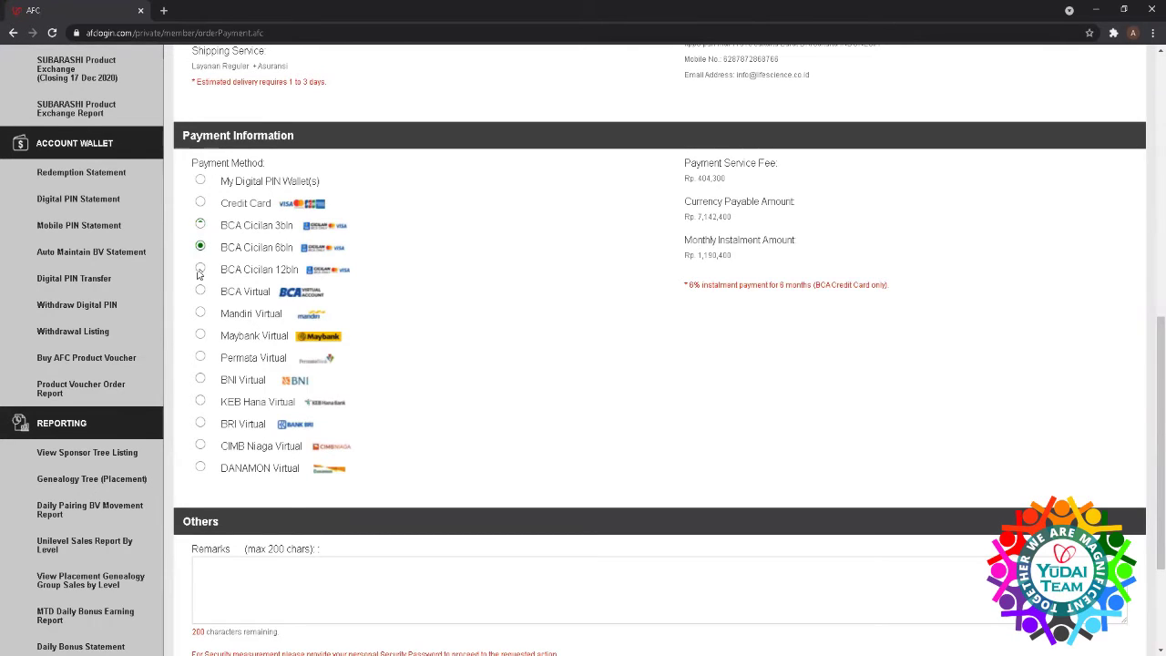
click(198, 270)
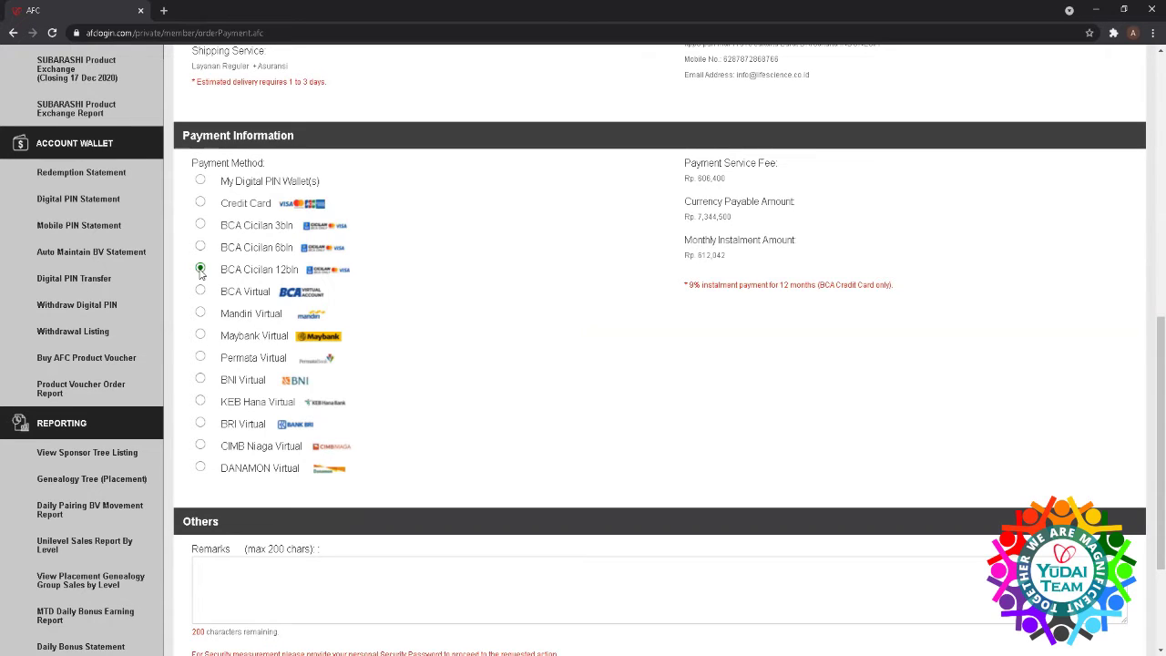
click(200, 292)
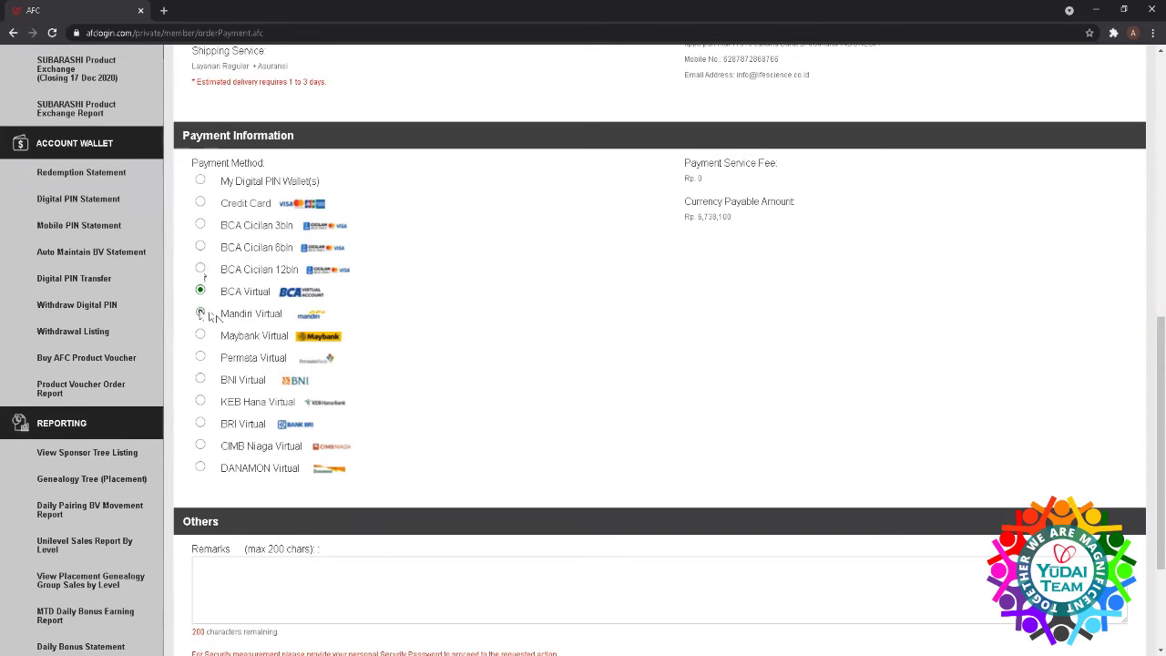
click(201, 312)
click(200, 334)
scroll(255, 417, down, 2)
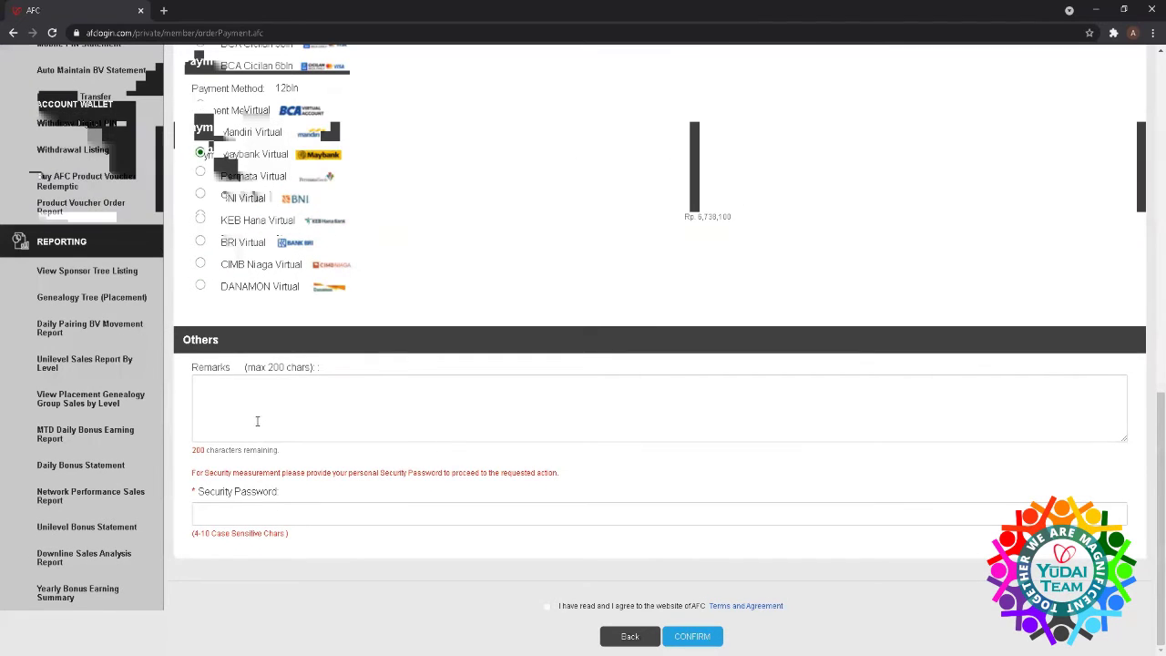
click(300, 515)
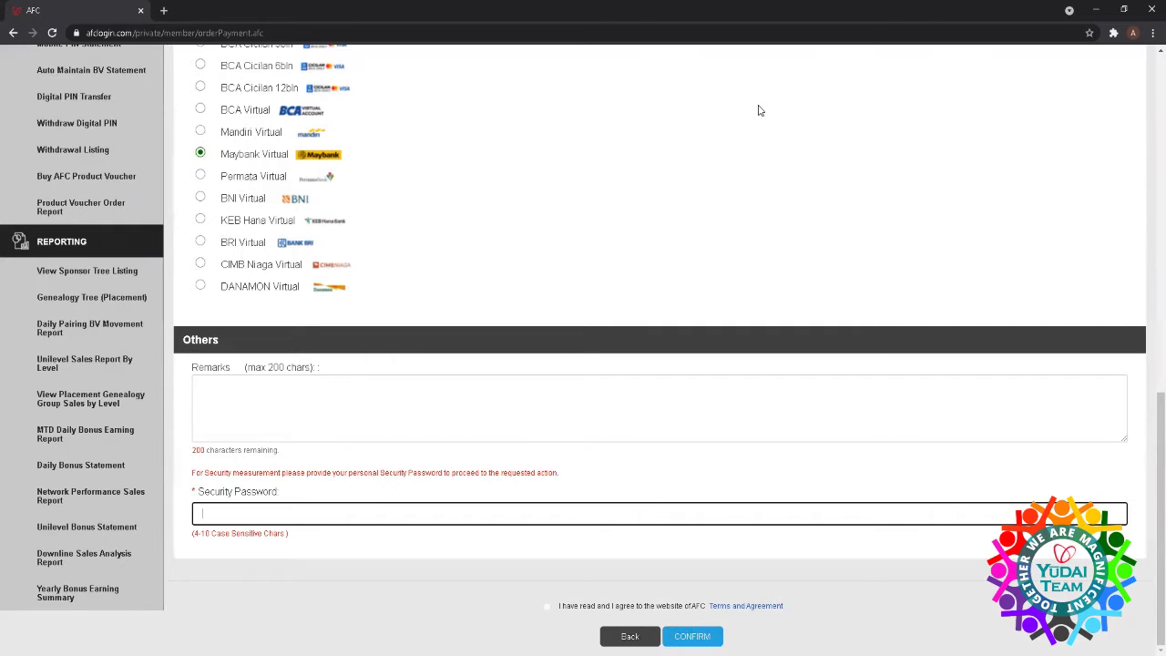
scroll(762, 132, up, 7)
scroll(762, 139, up, 2)
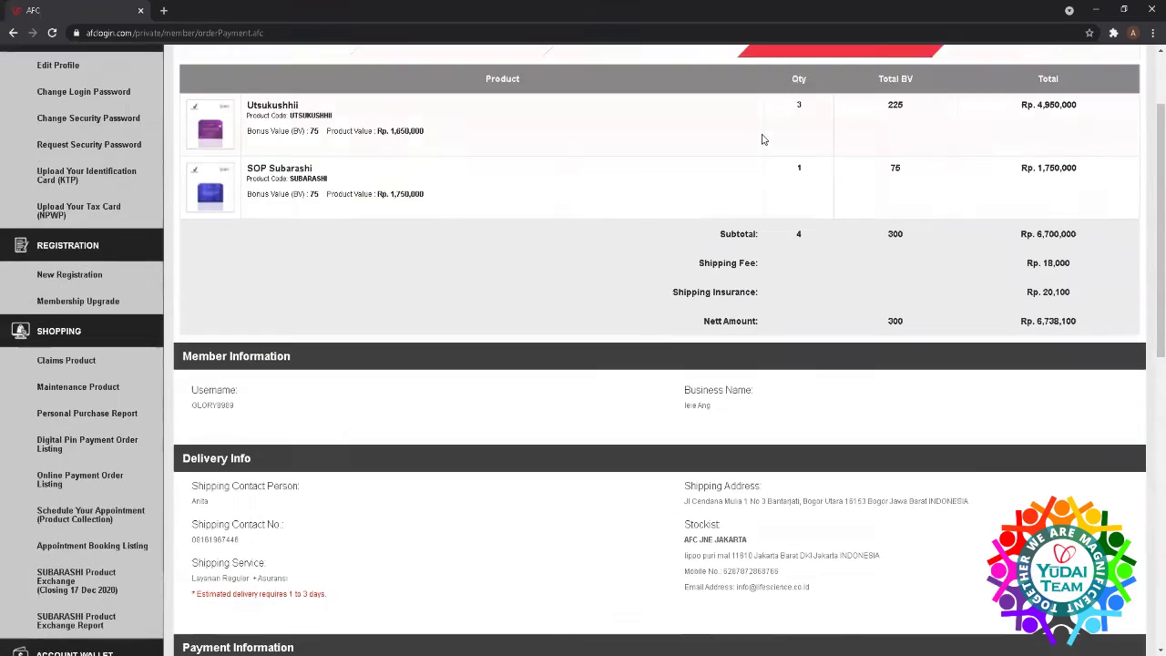
scroll(763, 138, down, 1)
scroll(762, 136, up, 1)
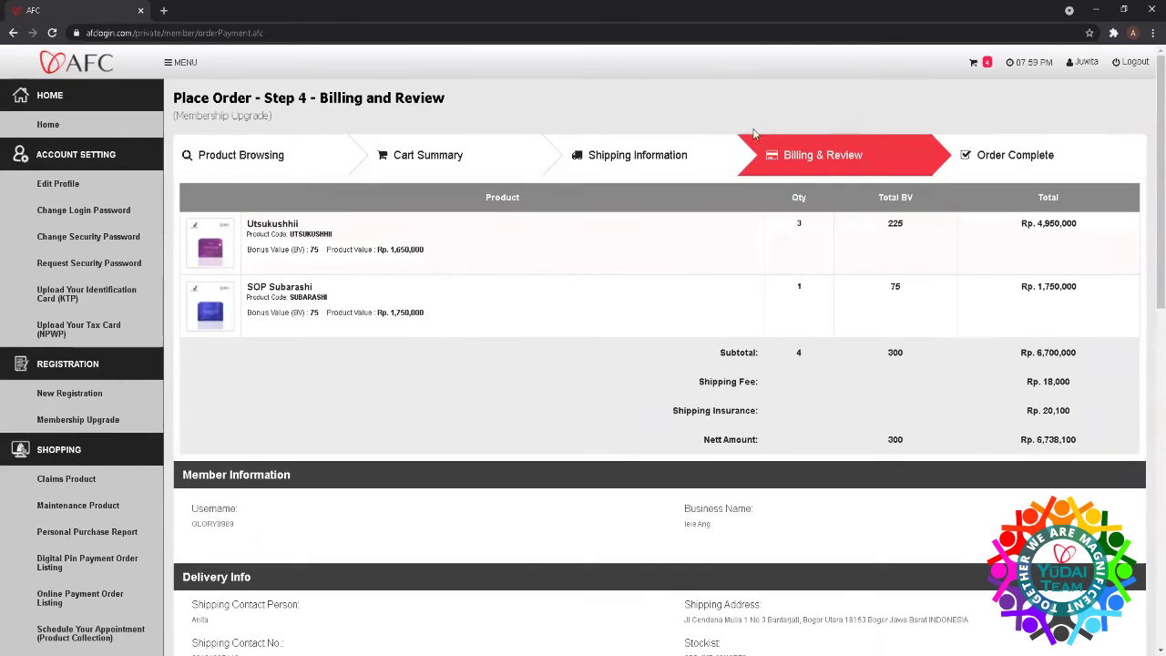
- Return to the dashboard showing the 1.269,60 Digital PIN Balance and 2.837,00 Redemption
click(49, 126)
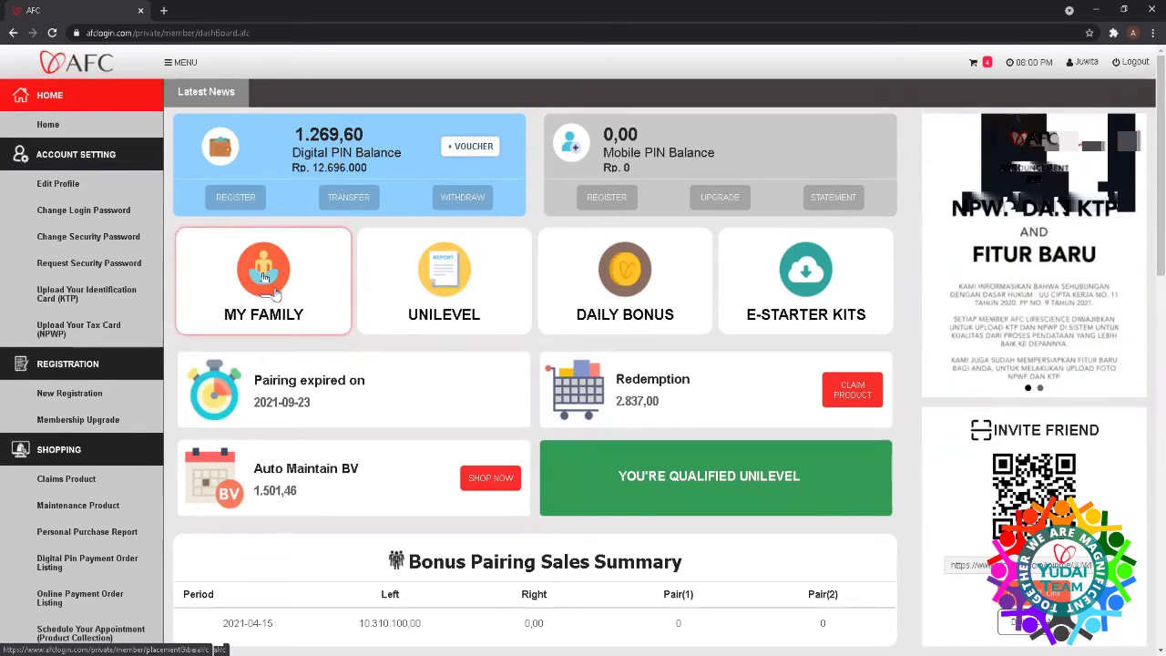
- Open the MY FAMILY placement genealogy tree for period 2021-04-15 and focus the Username search
click(268, 295)
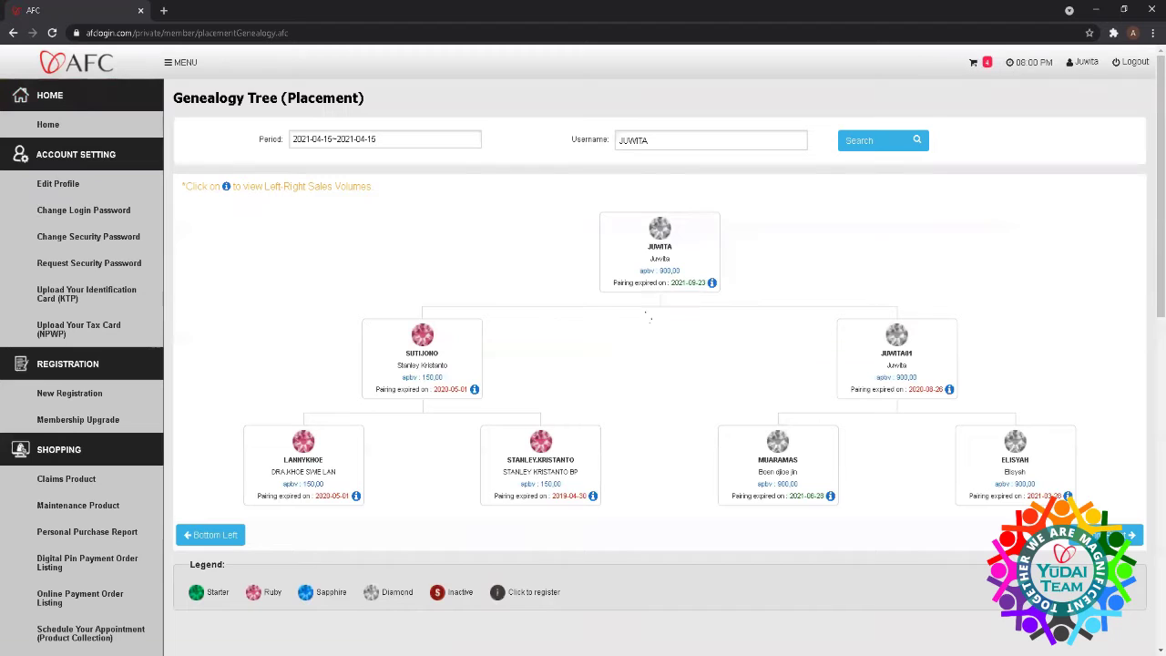
click(668, 136)
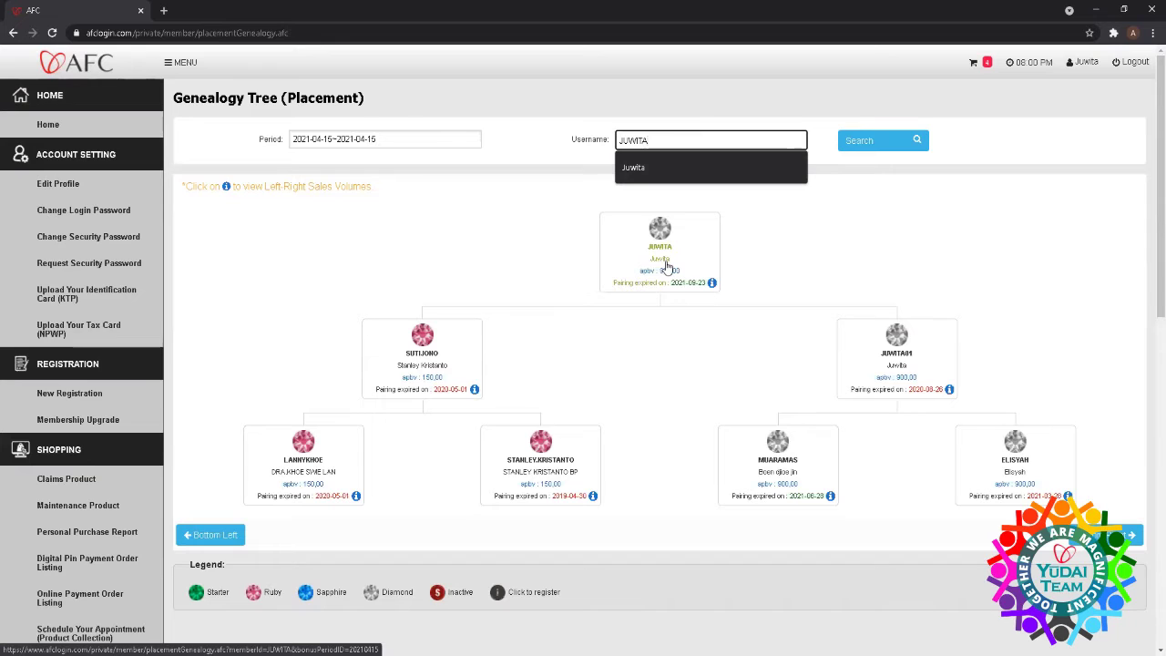
- Search the tree for a downline member using a suggested username with '2' appended
key(ctrl+a)
key(BackSpace)
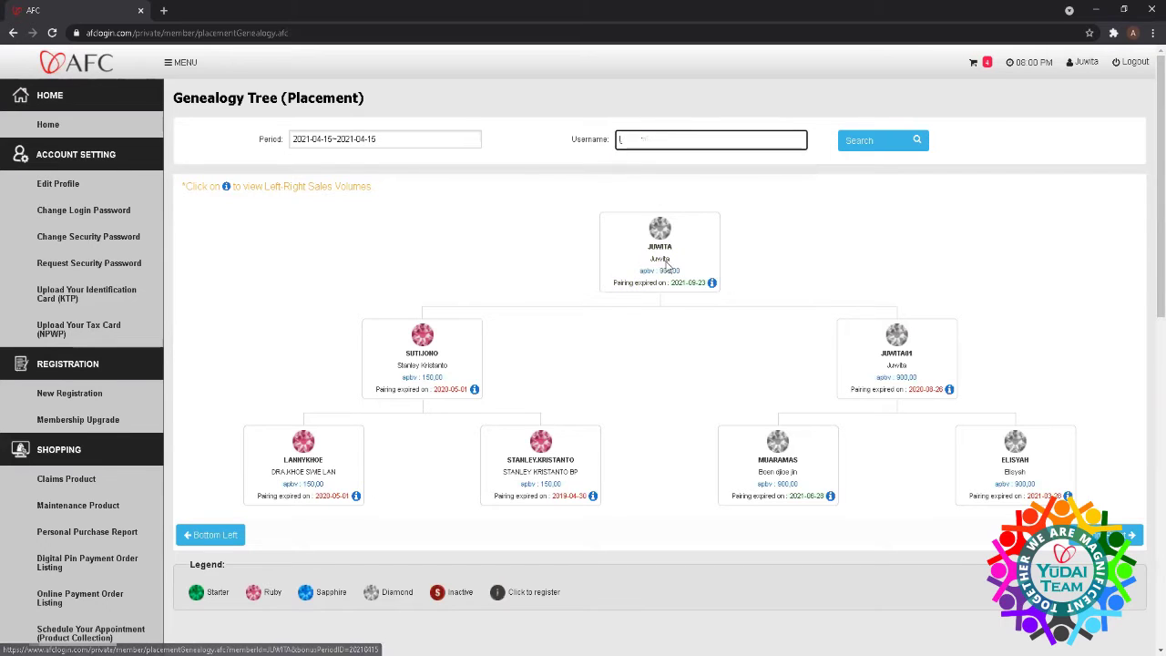
text(ca)
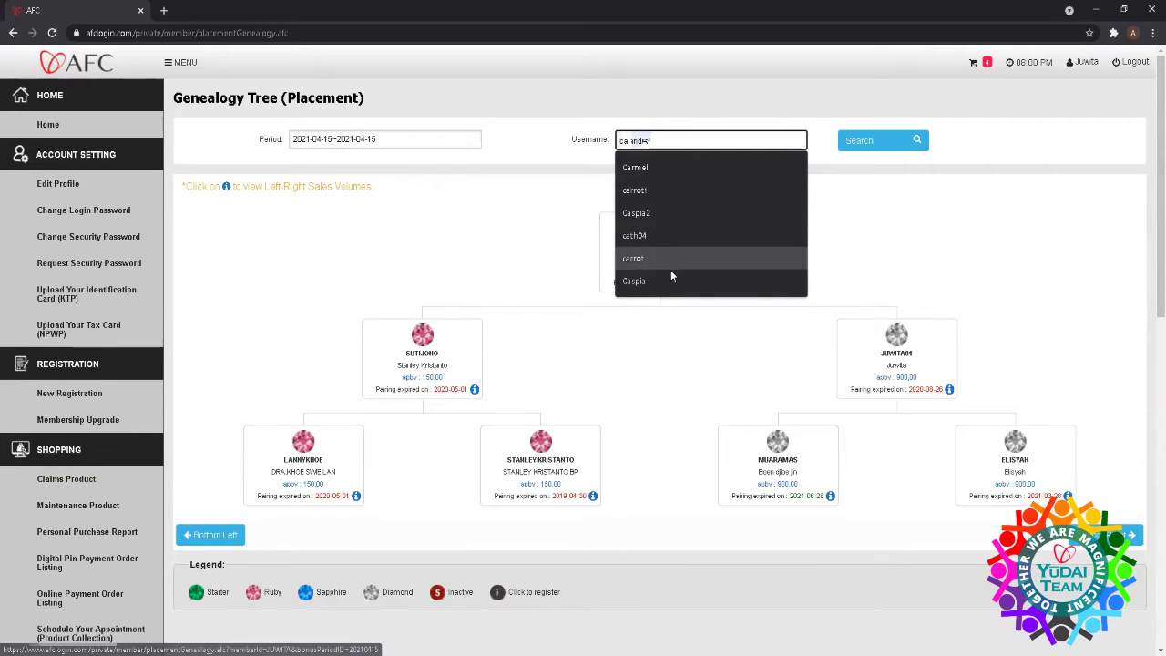
click(658, 280)
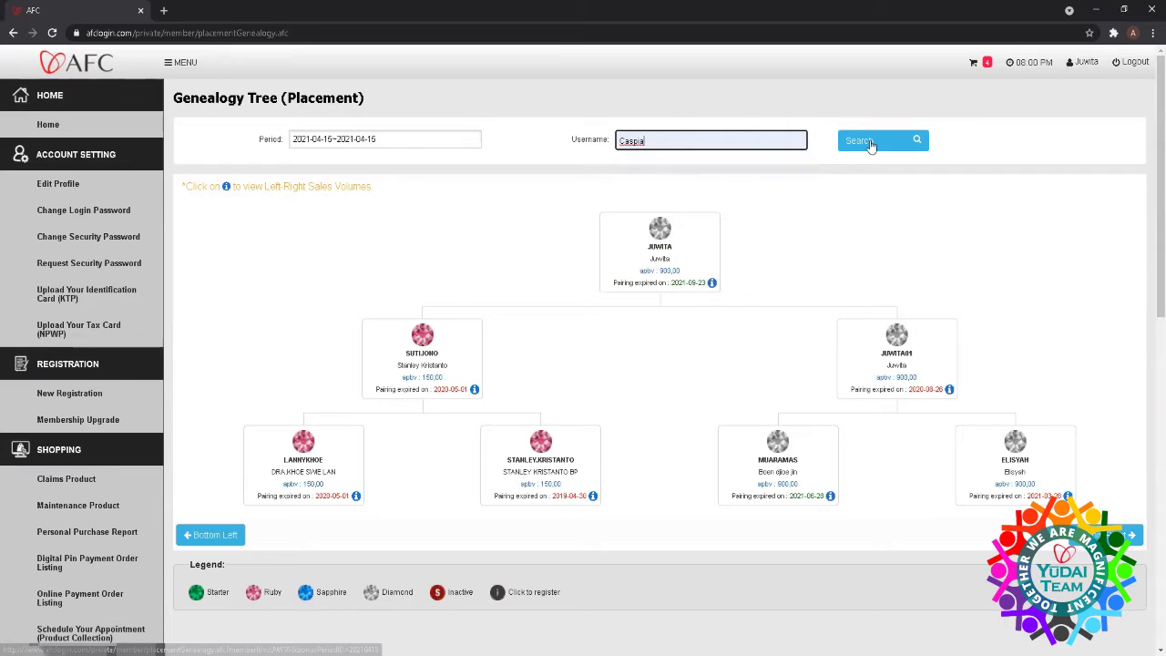
text(2)
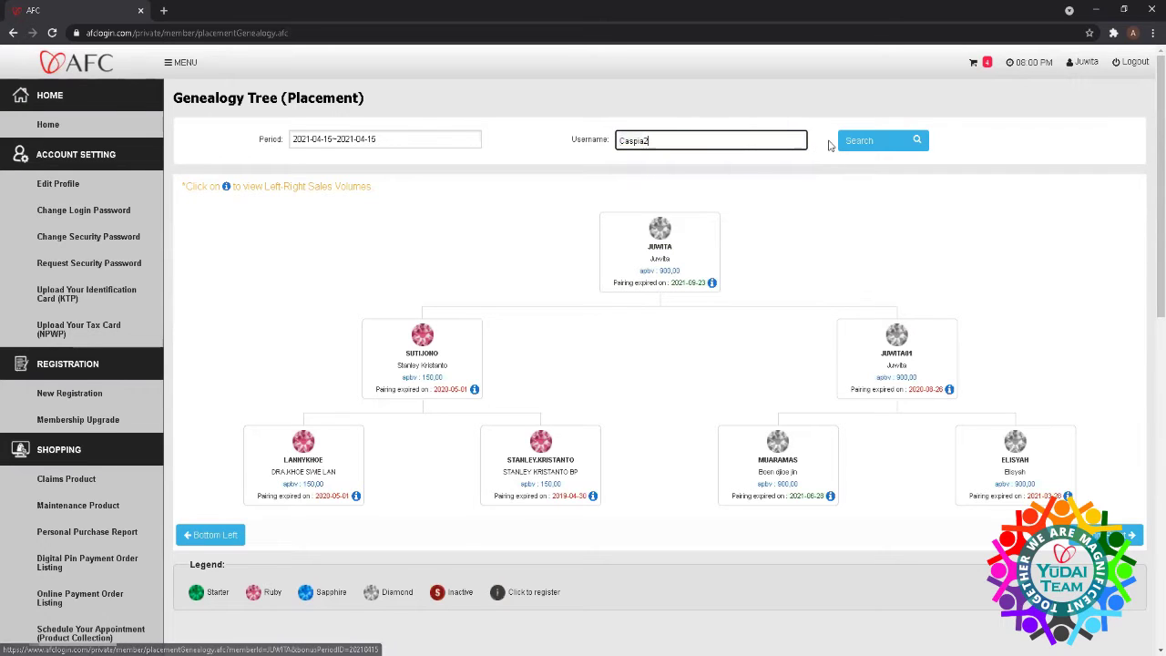
click(872, 143)
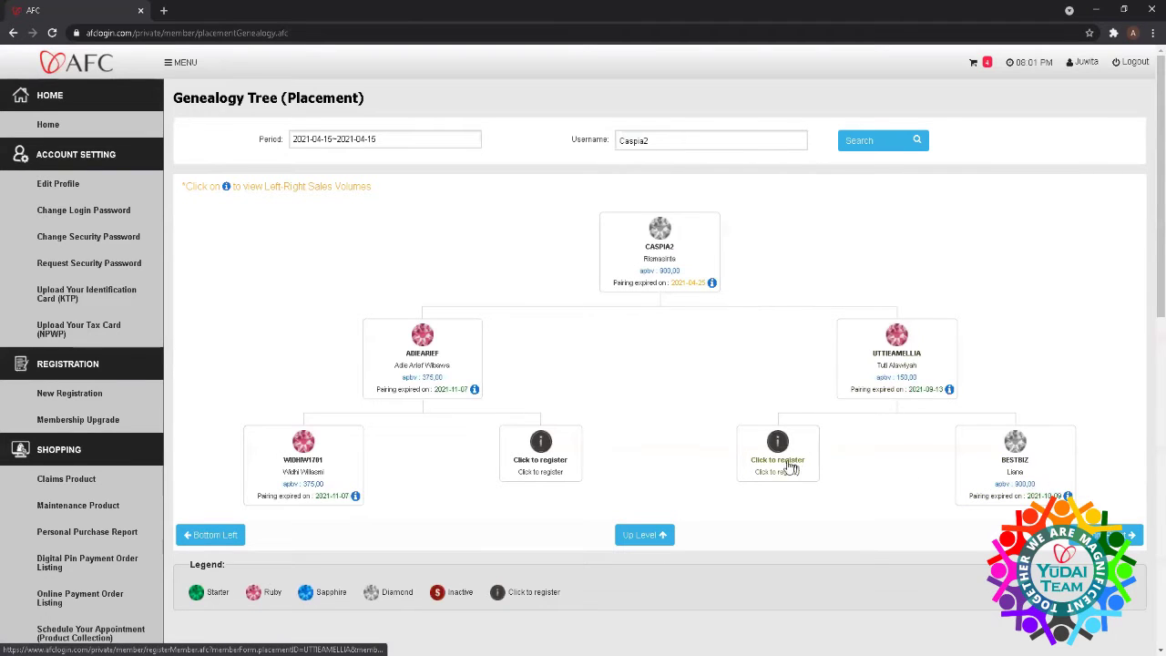
- Start a registration in the empty placement slot with the DIAMOND (12 Box) package
click(779, 465)
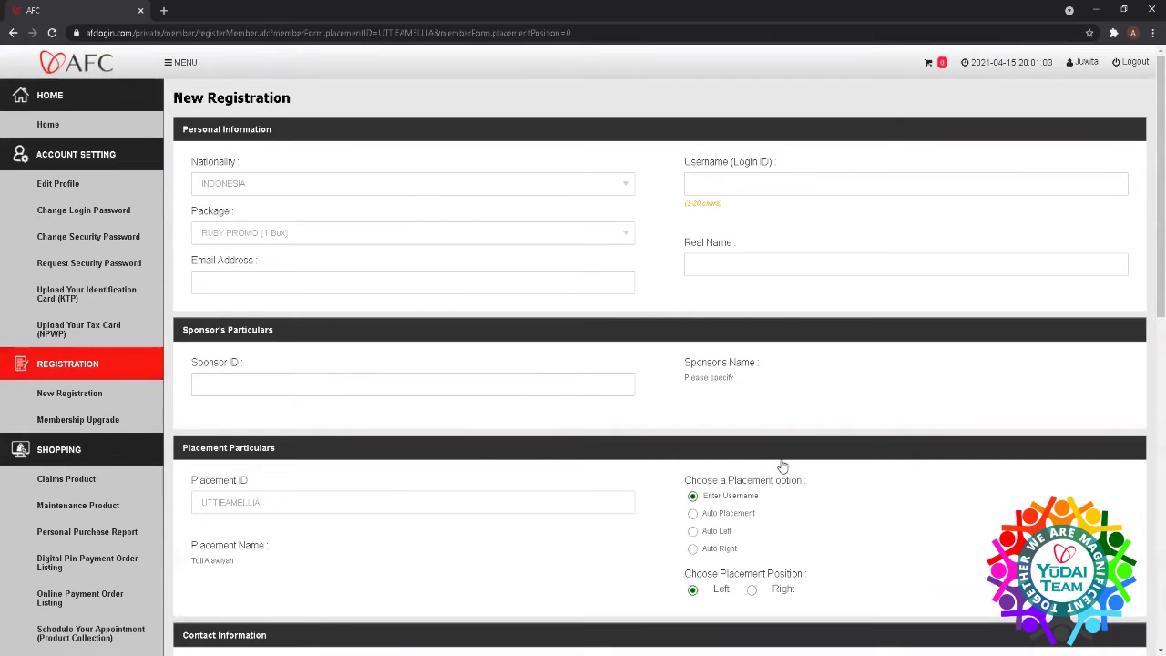
click(626, 234)
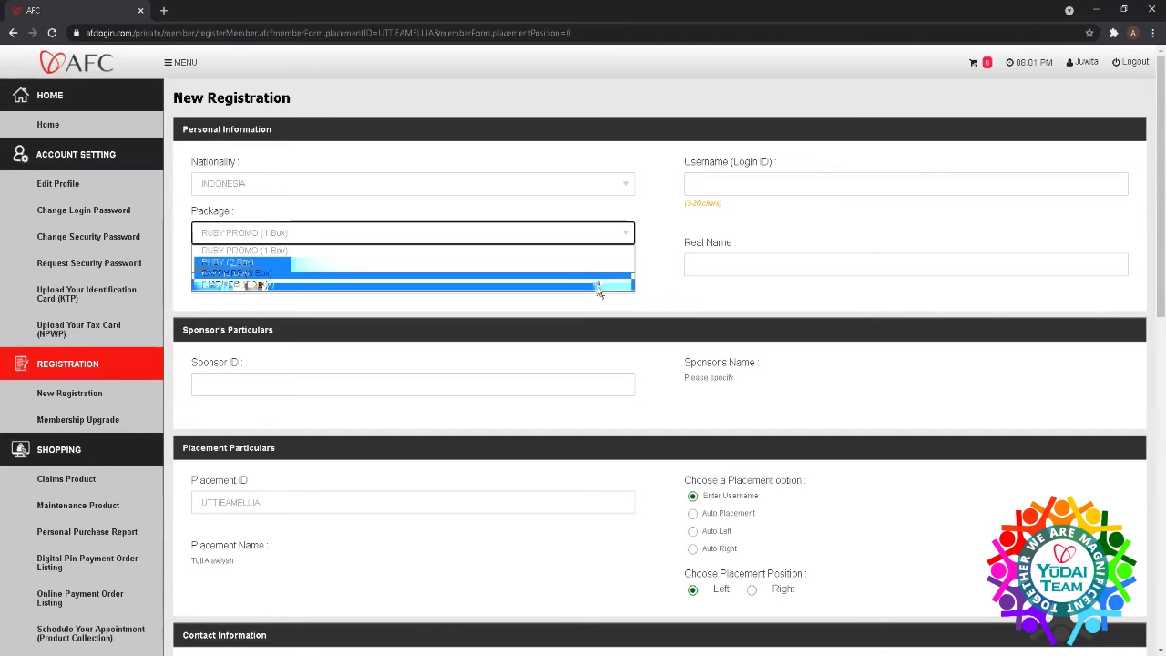
click(597, 285)
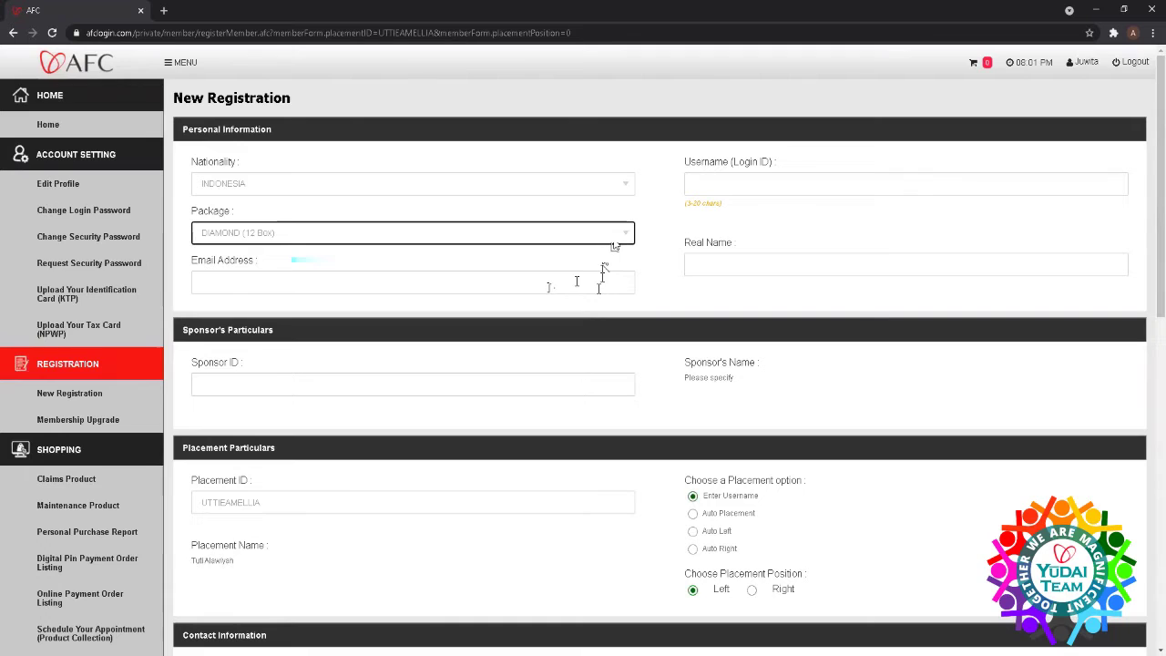
click(467, 280)
- Enter the member's e-mail and a saved username with '1' added so it shows available
click(469, 280)
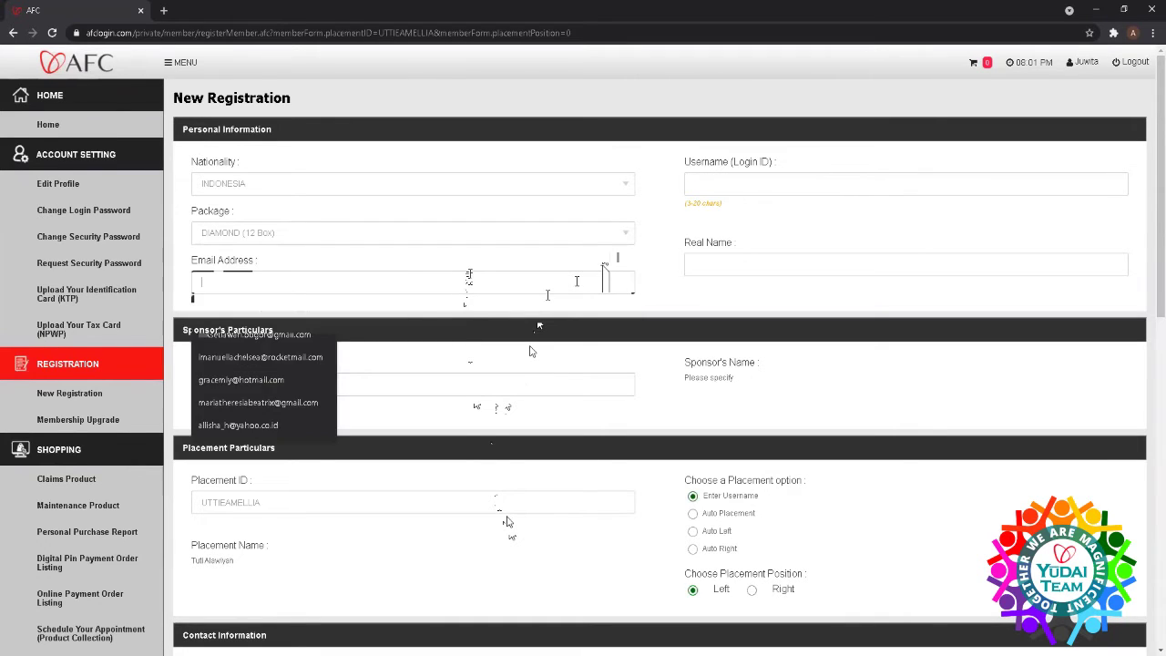
click(824, 191)
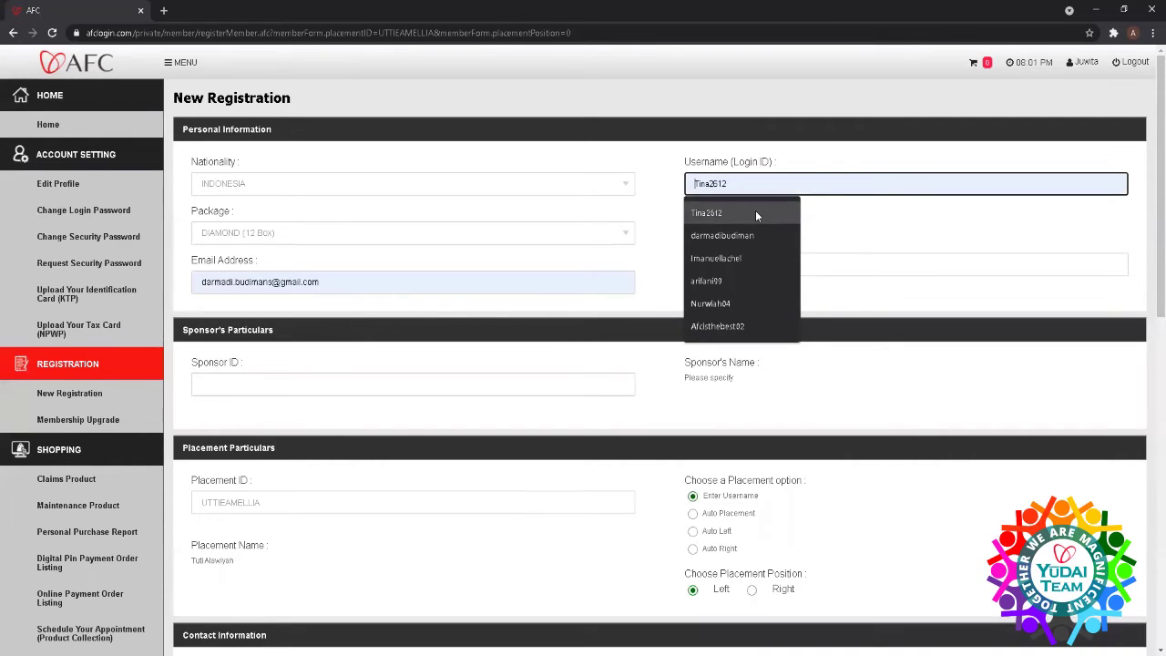
click(755, 212)
click(744, 267)
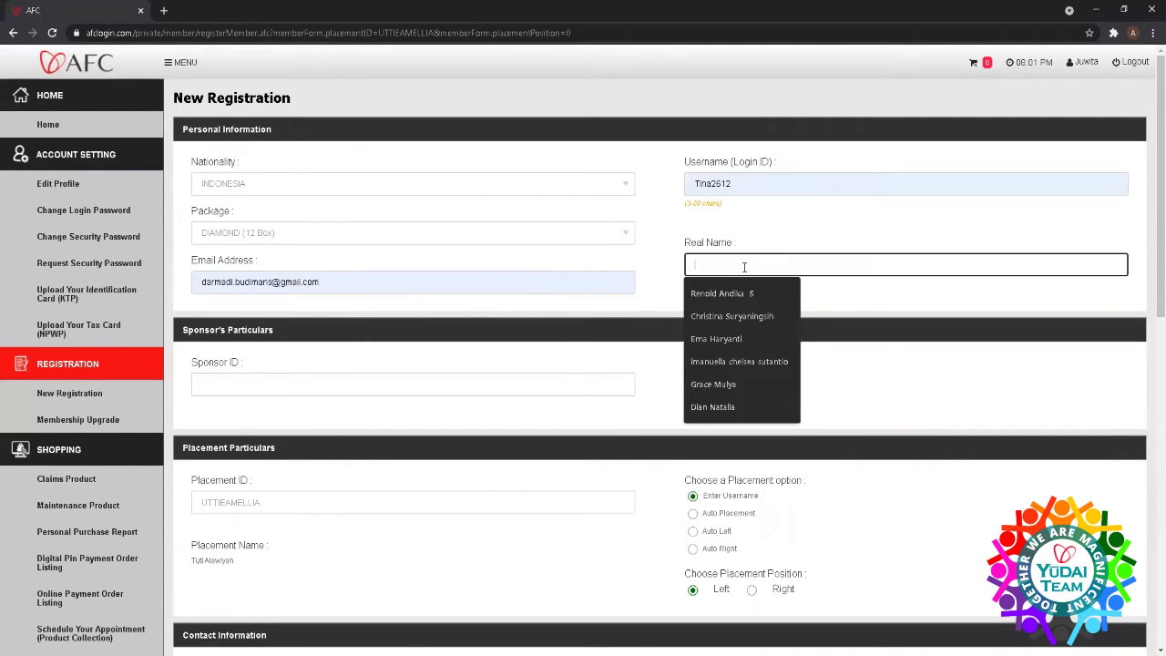
click(755, 183)
click(724, 215)
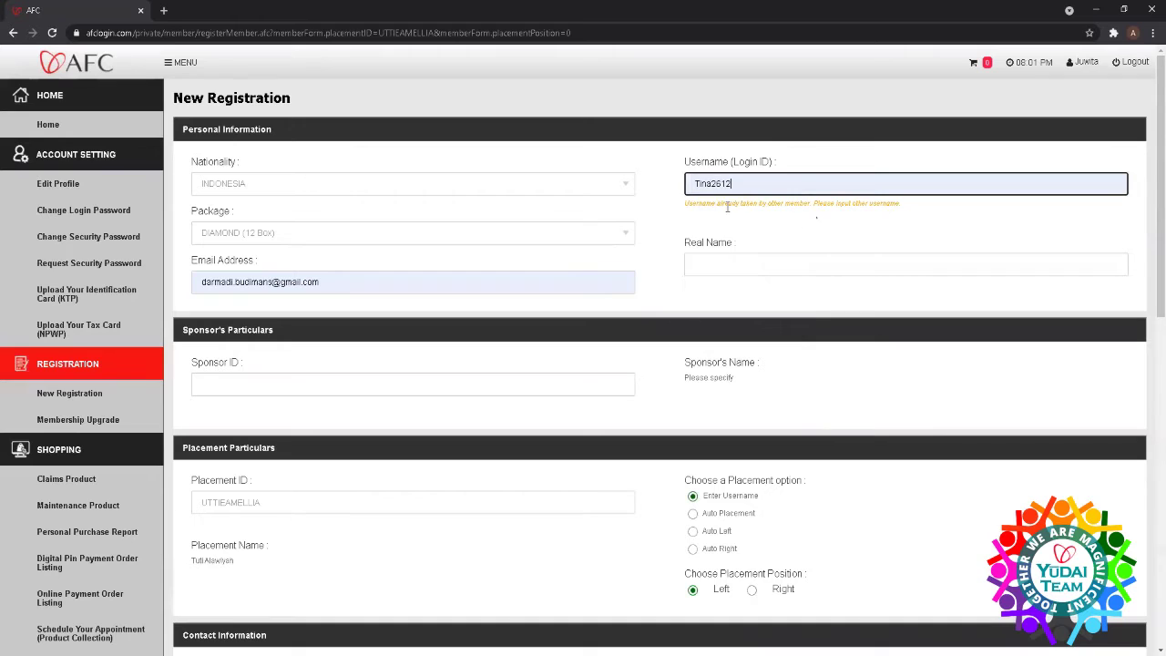
text(1)
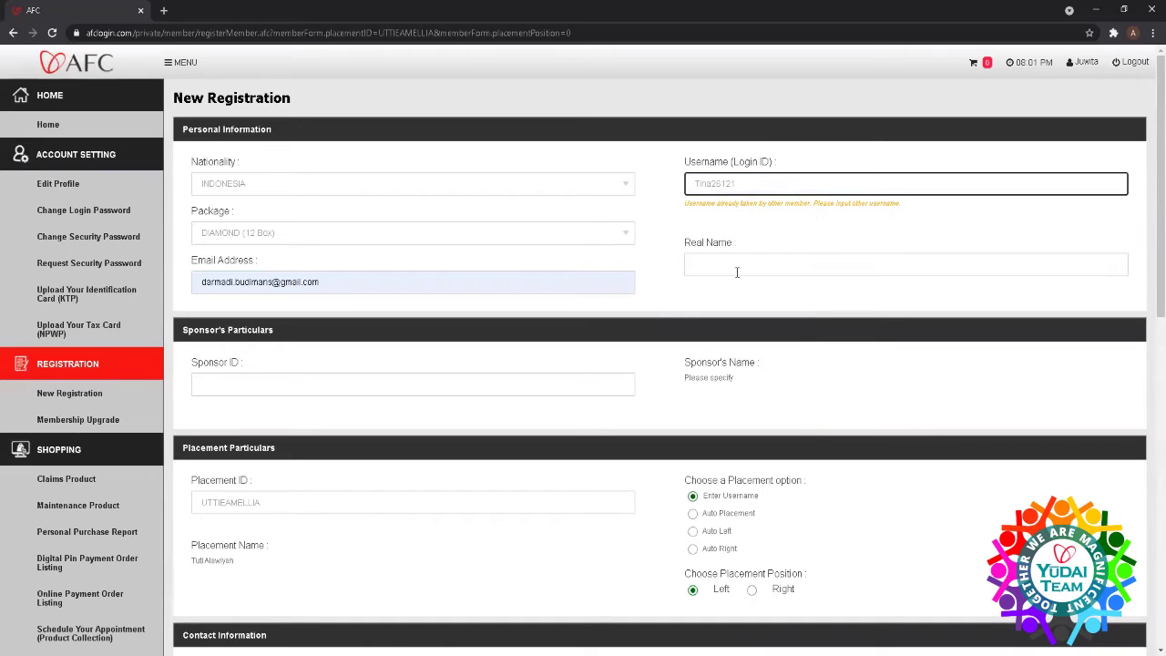
click(736, 264)
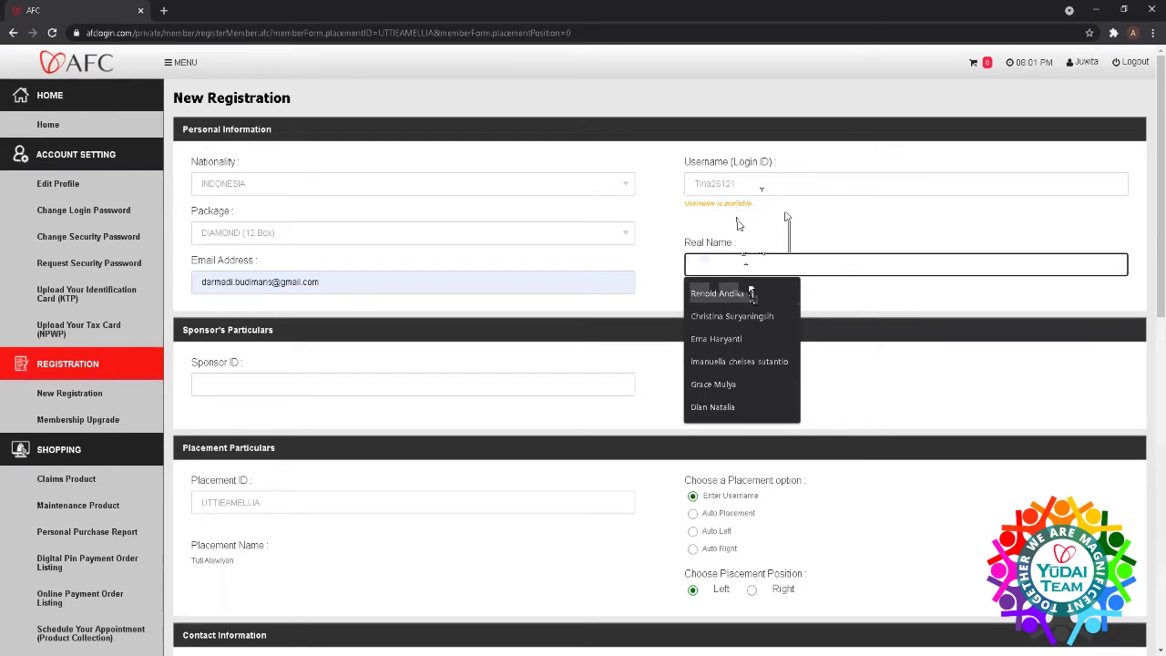
- Fill in the member's real name and try a saved sponsor ID, which is rejected
text(T)
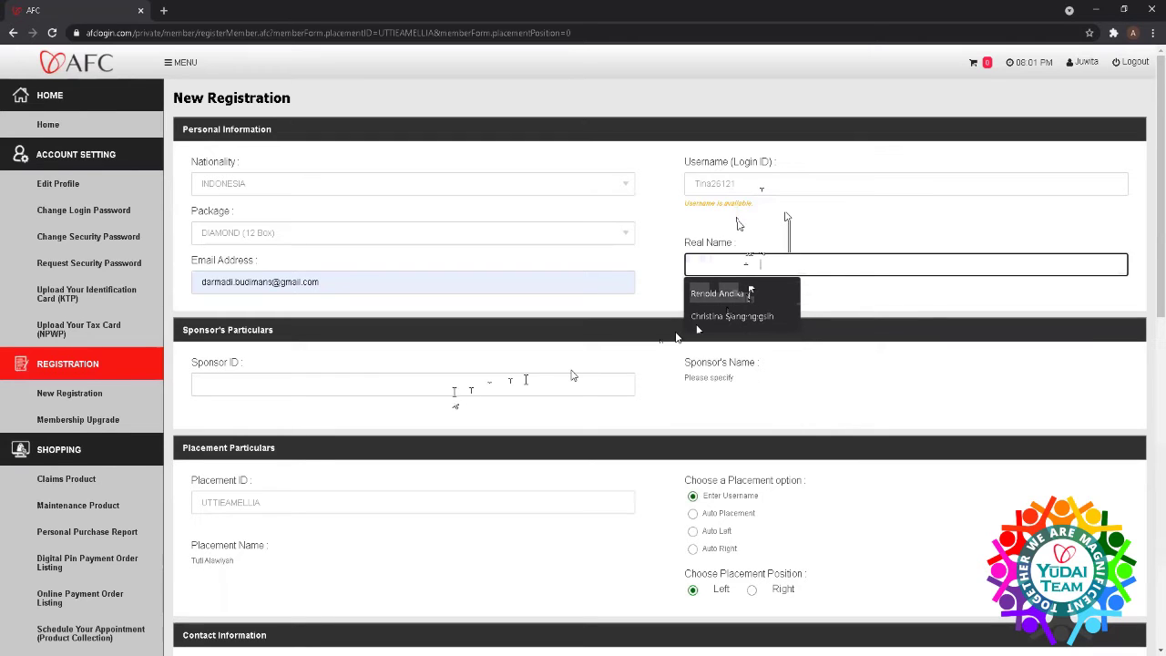
click(454, 387)
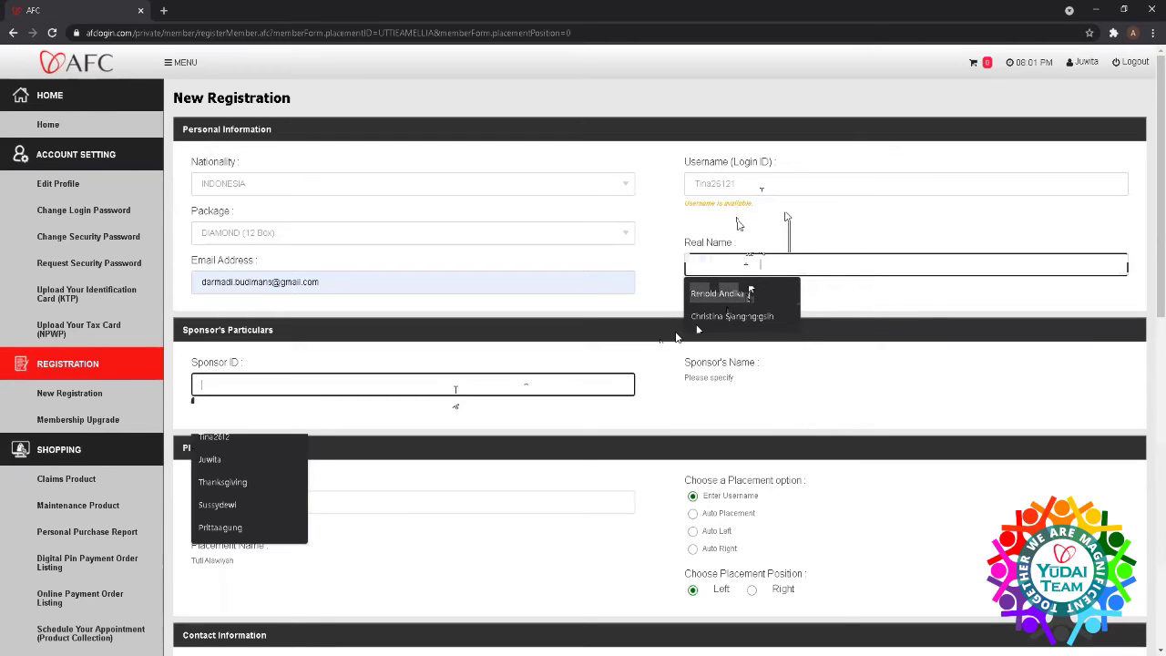
click(254, 456)
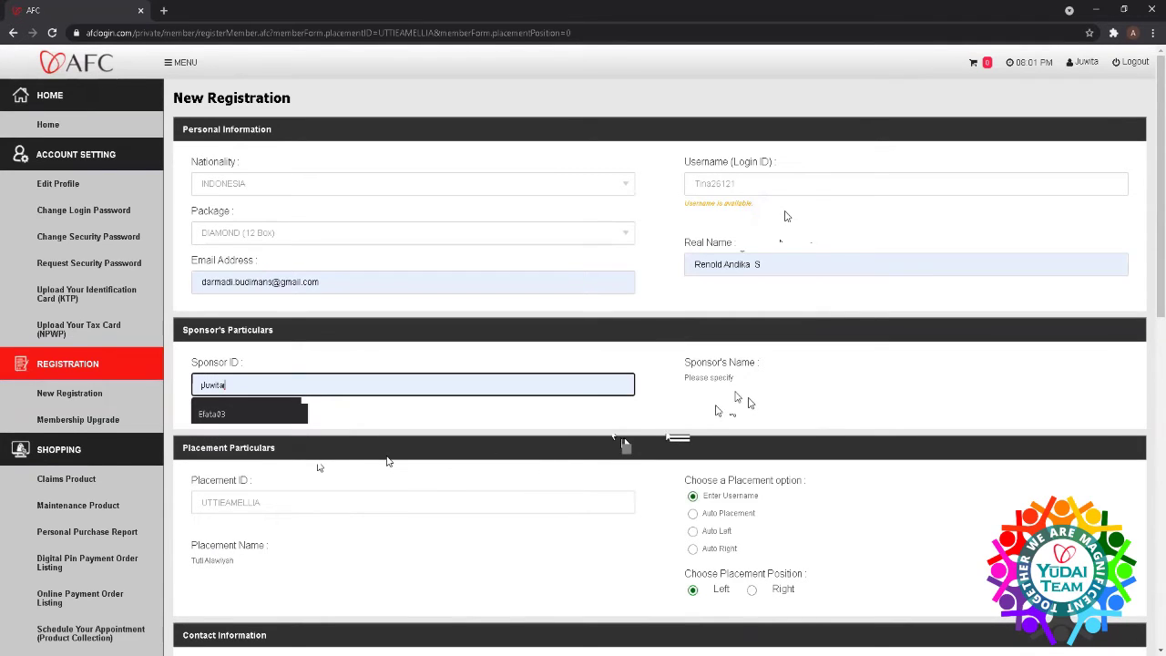
click(739, 265)
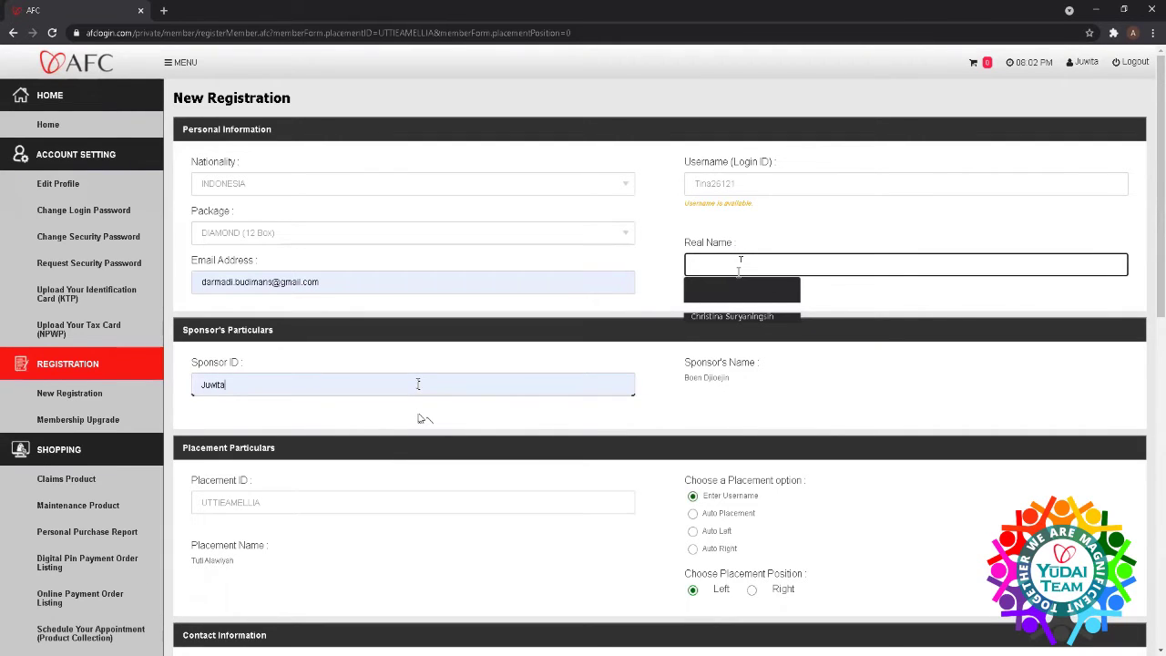
key(BackSpace)
key(BackSpace)
key(BackSpace)
key(BackSpace)
key(BackSpace)
key(BackSpace)
click(466, 408)
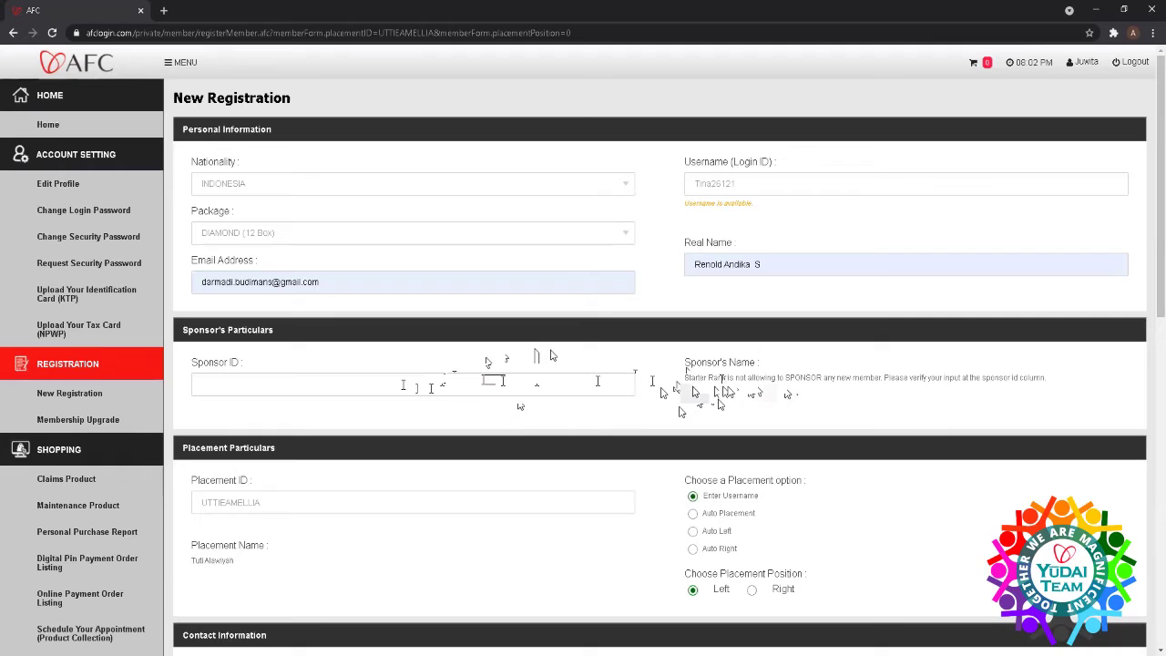
- Replace the sponsor ID with another saved ID so the sponsor's name loads
click(403, 384)
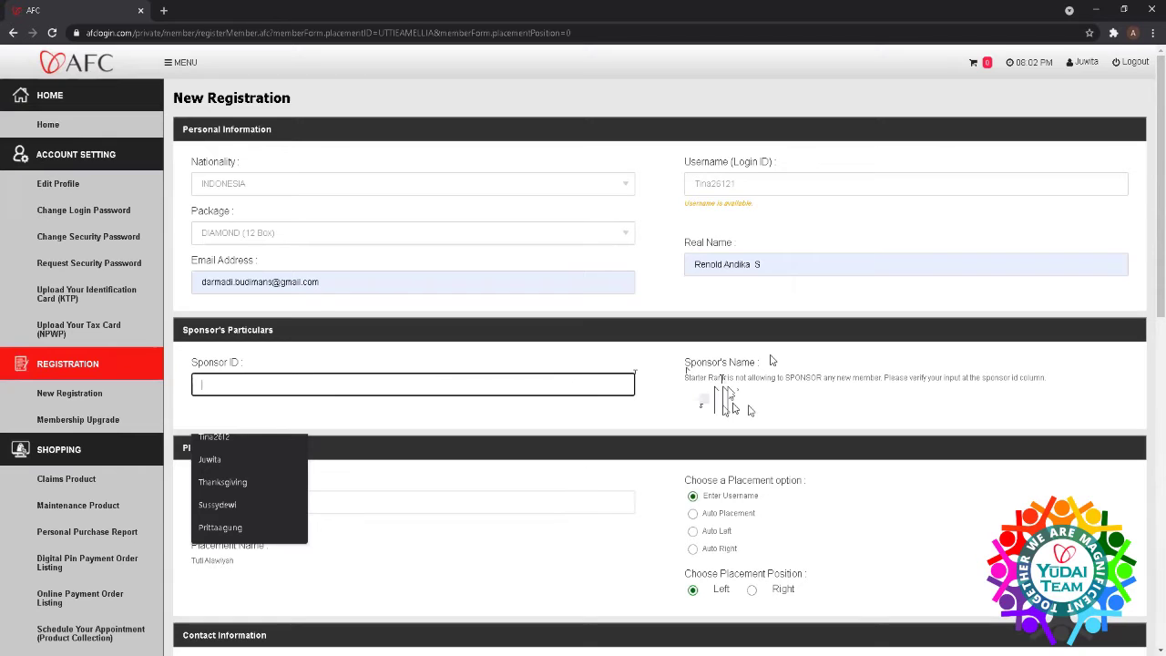
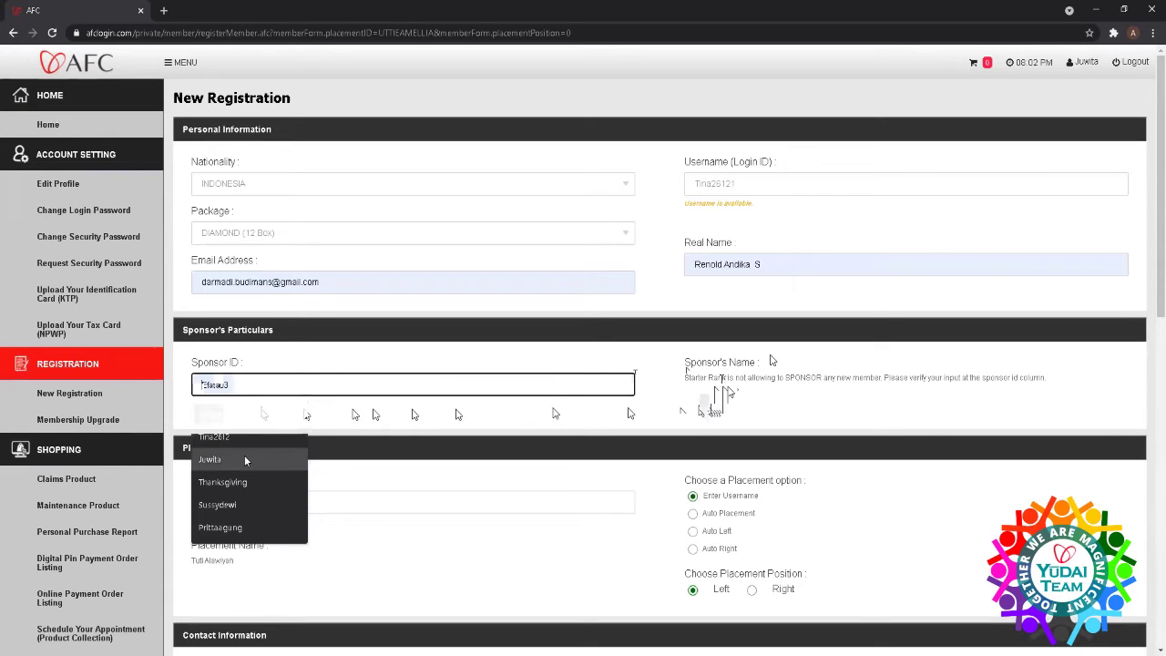
click(244, 460)
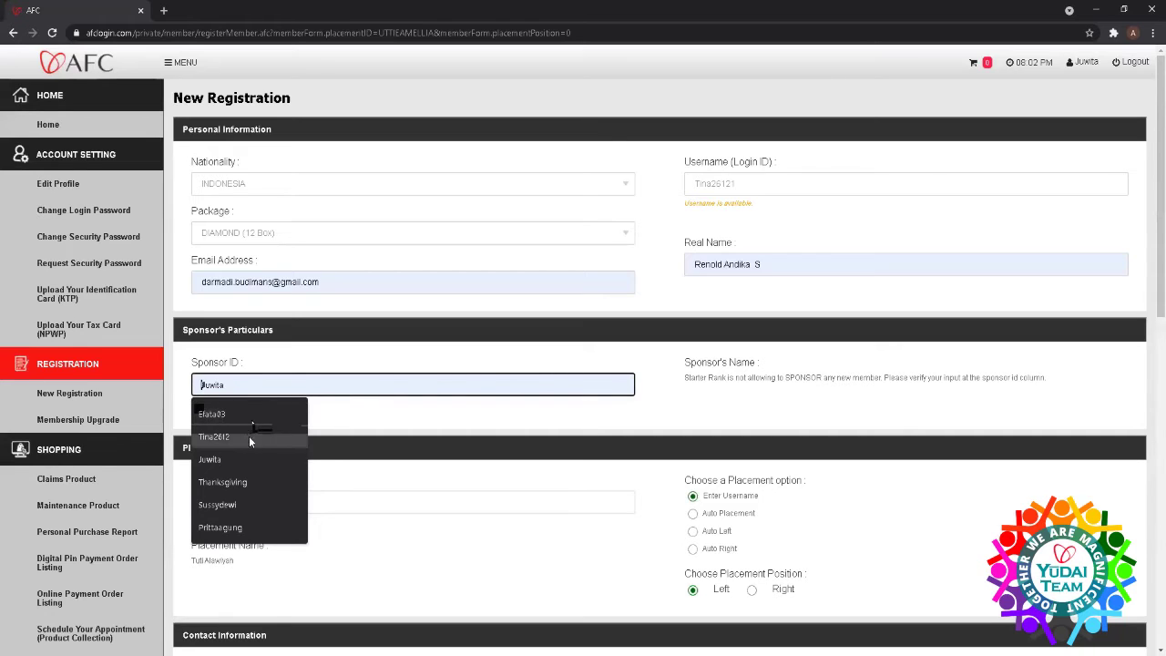
click(251, 412)
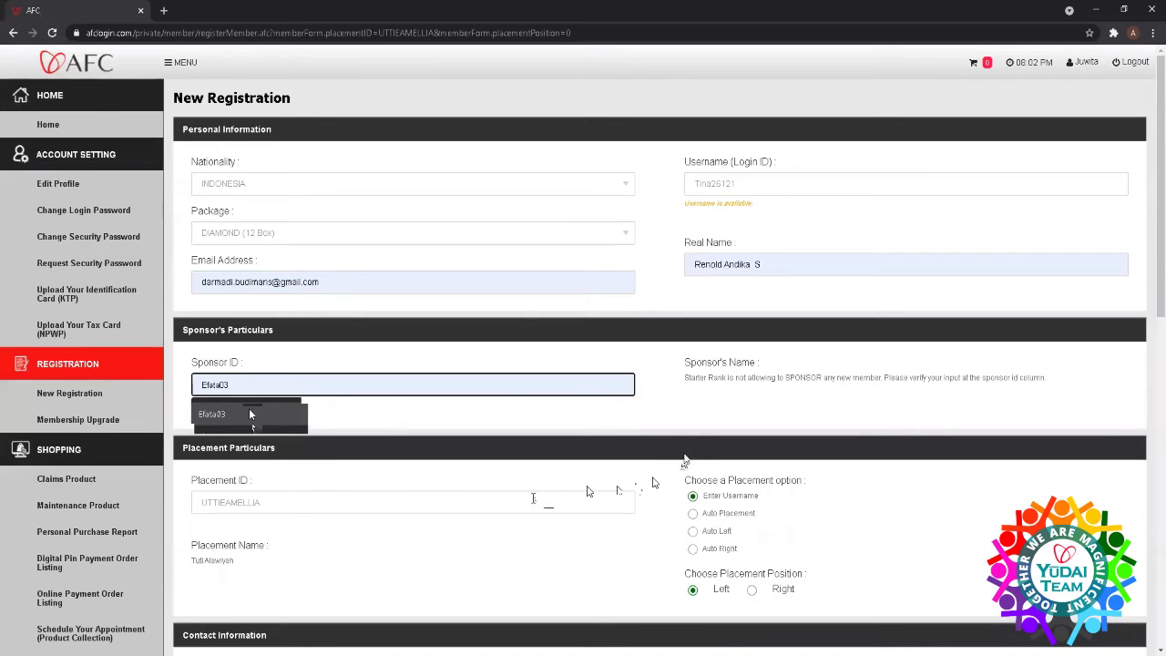
click(533, 498)
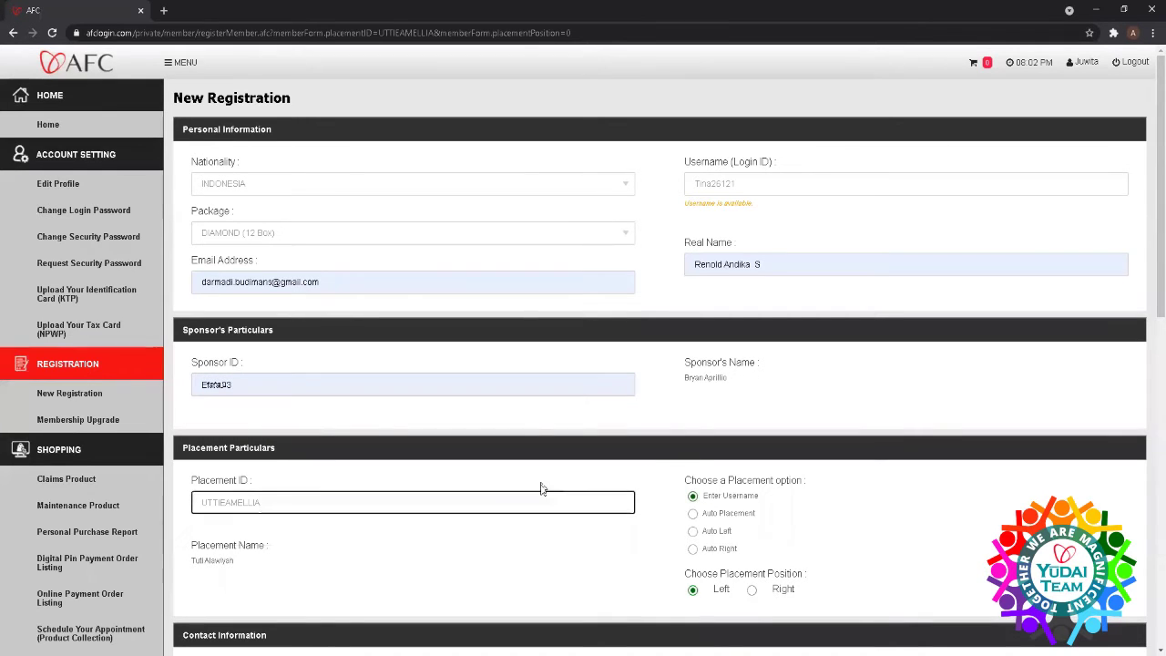
- Autofill the mobile country and number, accept the Terms and Agreement, and submit the registration
scroll(540, 489, down, 4)
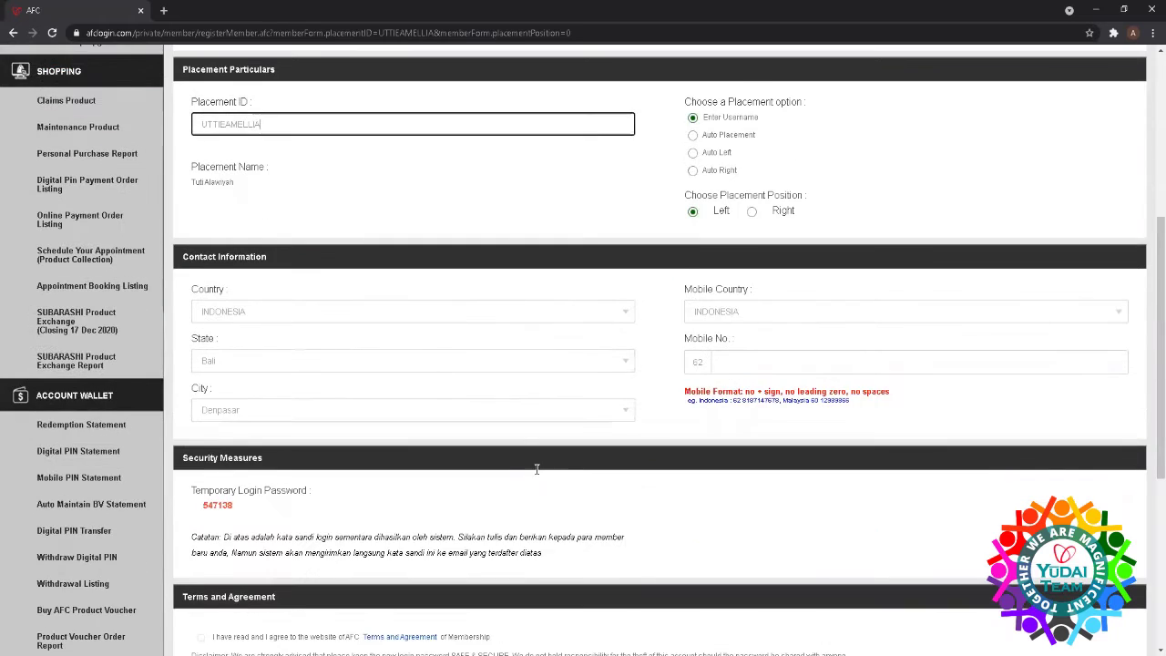
scroll(536, 469, down, 2)
click(755, 237)
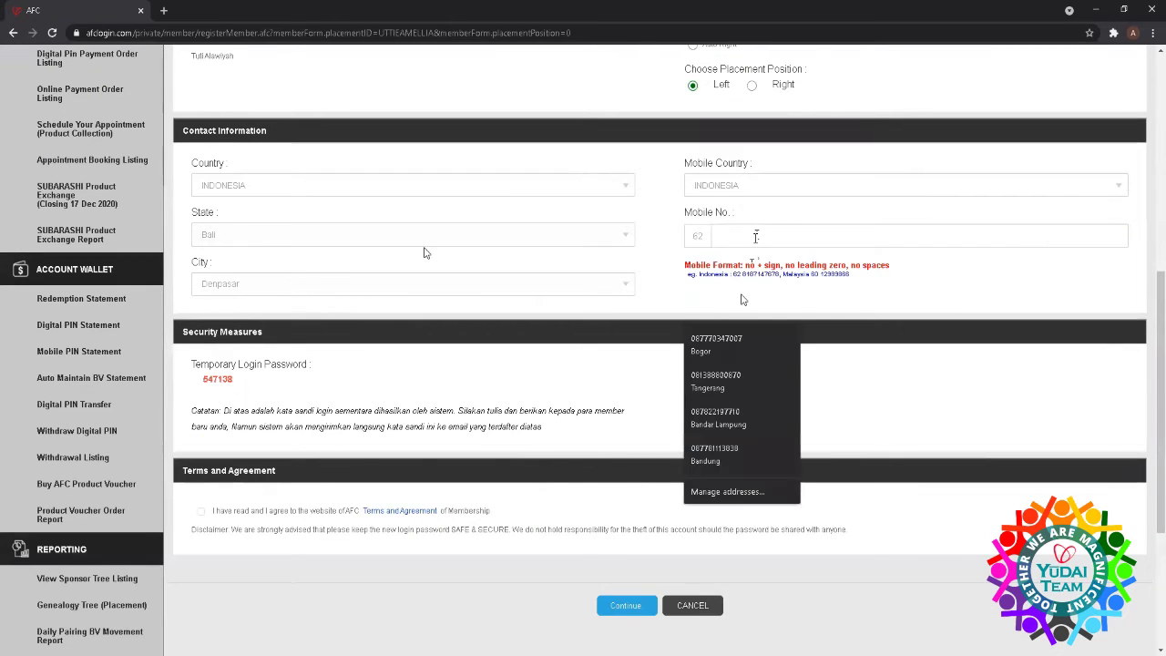
click(742, 300)
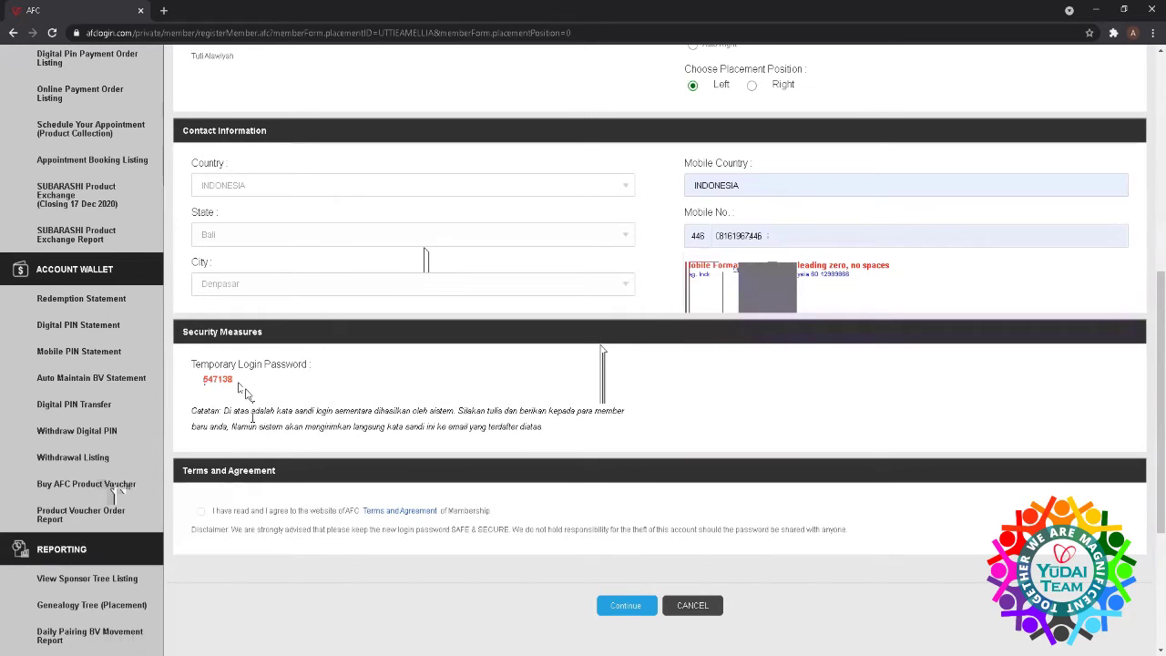
click(201, 512)
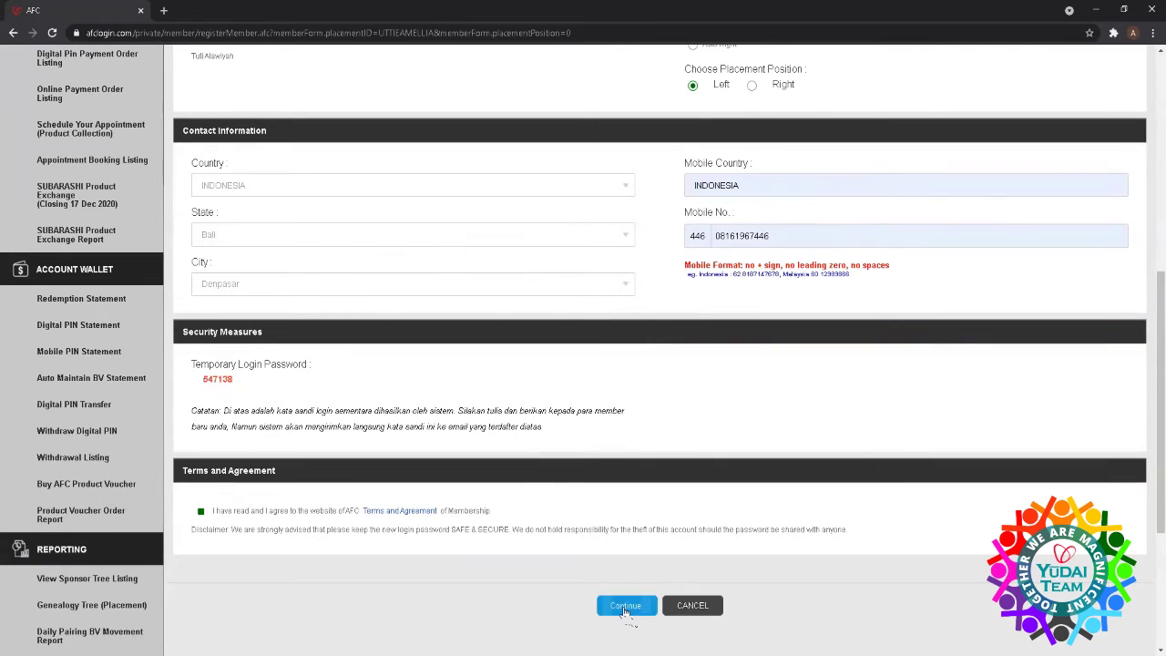
click(625, 606)
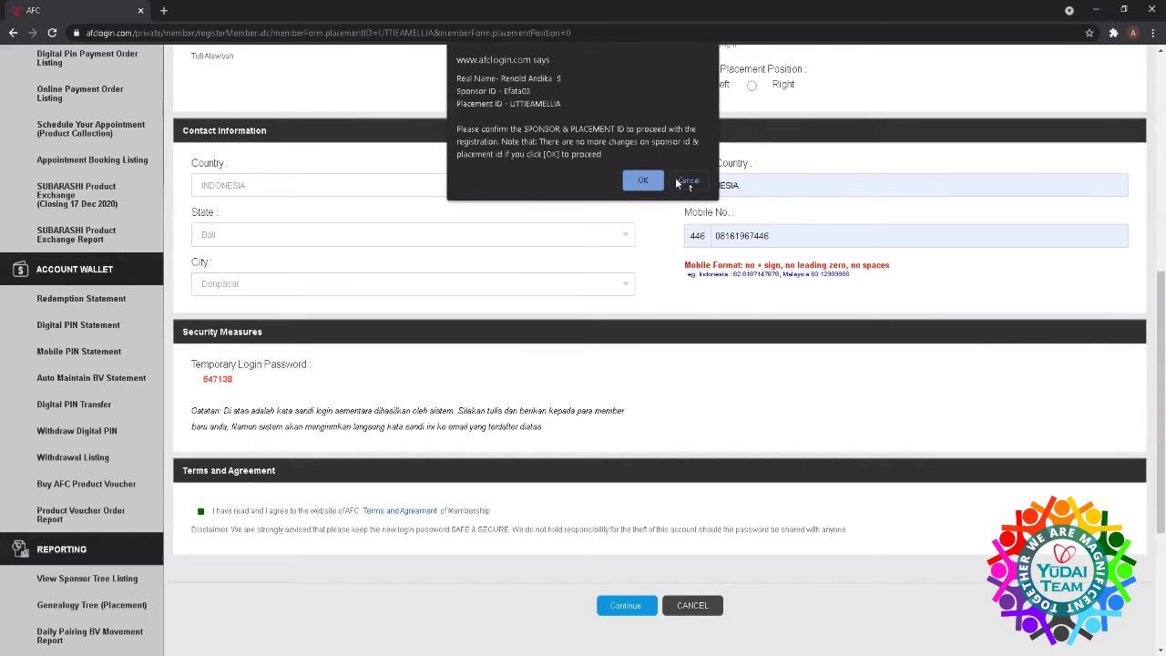
- Confirm the sponsor and placement IDs, getting crossed-placement and mobile number errors
click(641, 181)
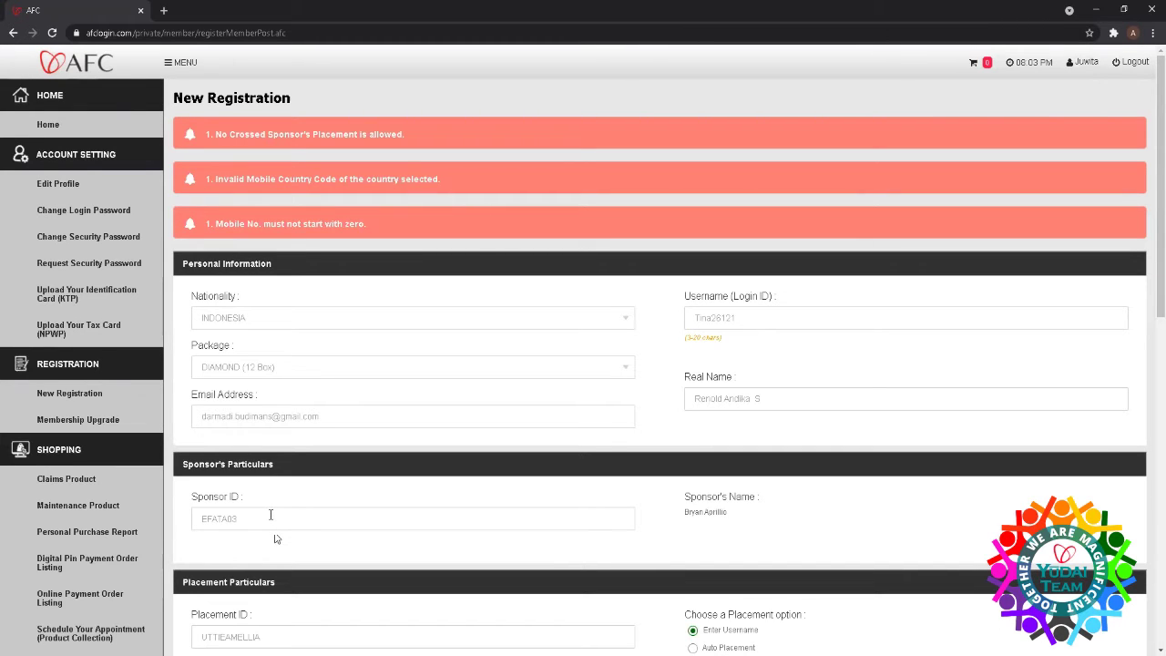
- View the blank Mobile PIN Register form, then return to the member dashboard
click(48, 125)
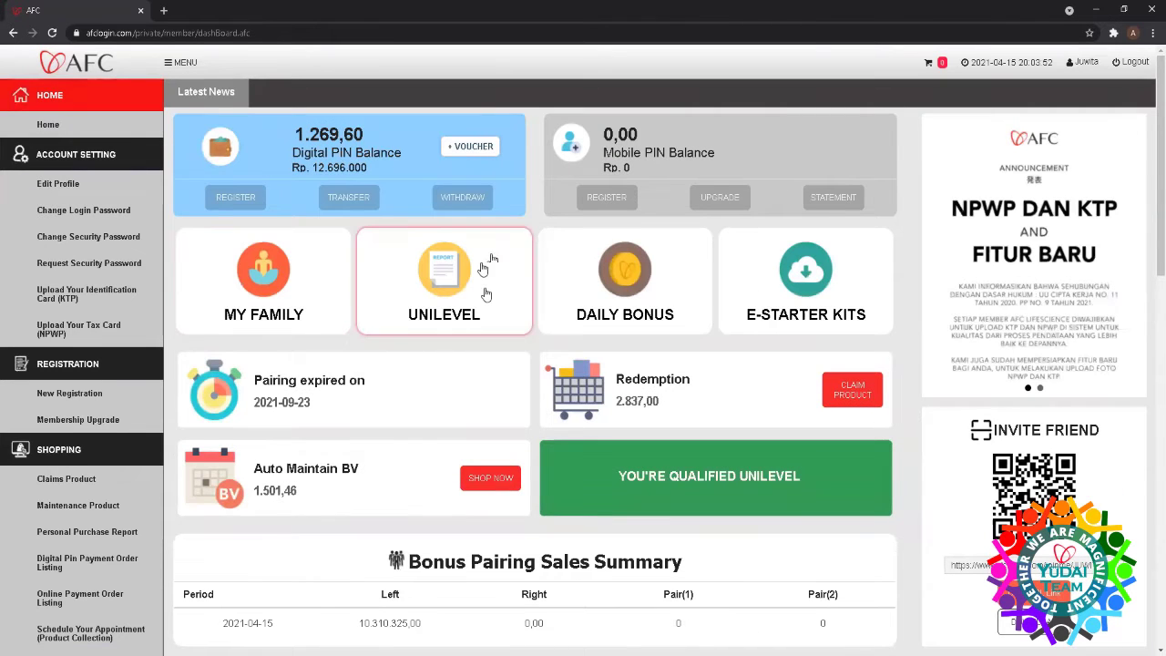
click(606, 197)
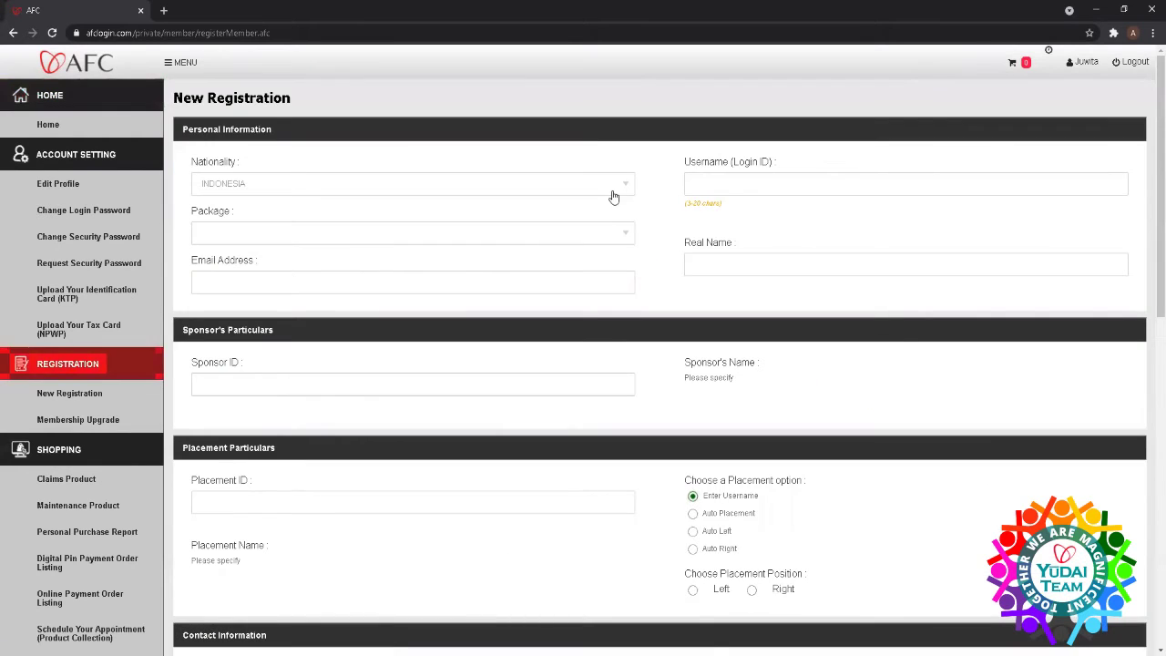
scroll(613, 197, down, 2)
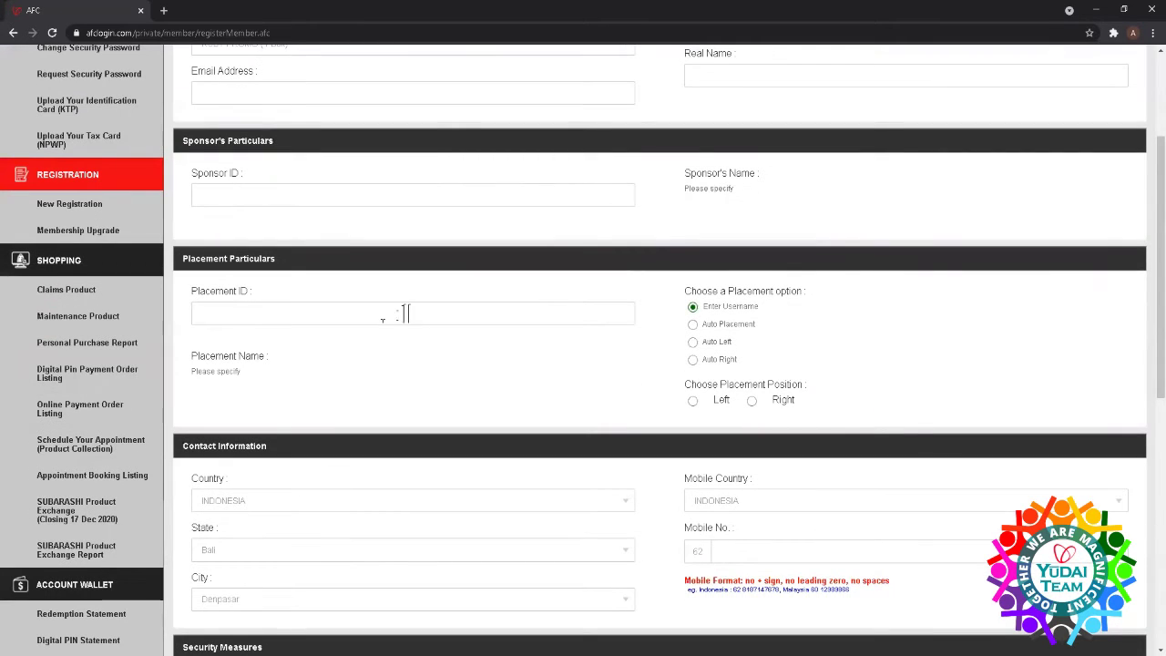
scroll(395, 312, up, 2)
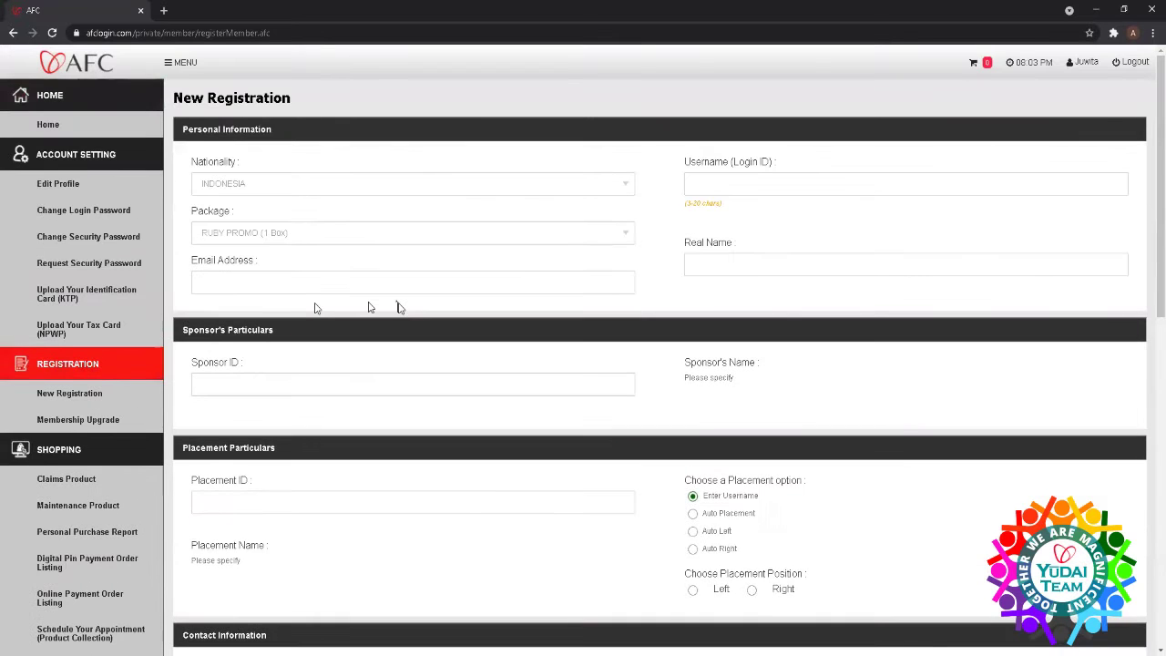
click(67, 131)
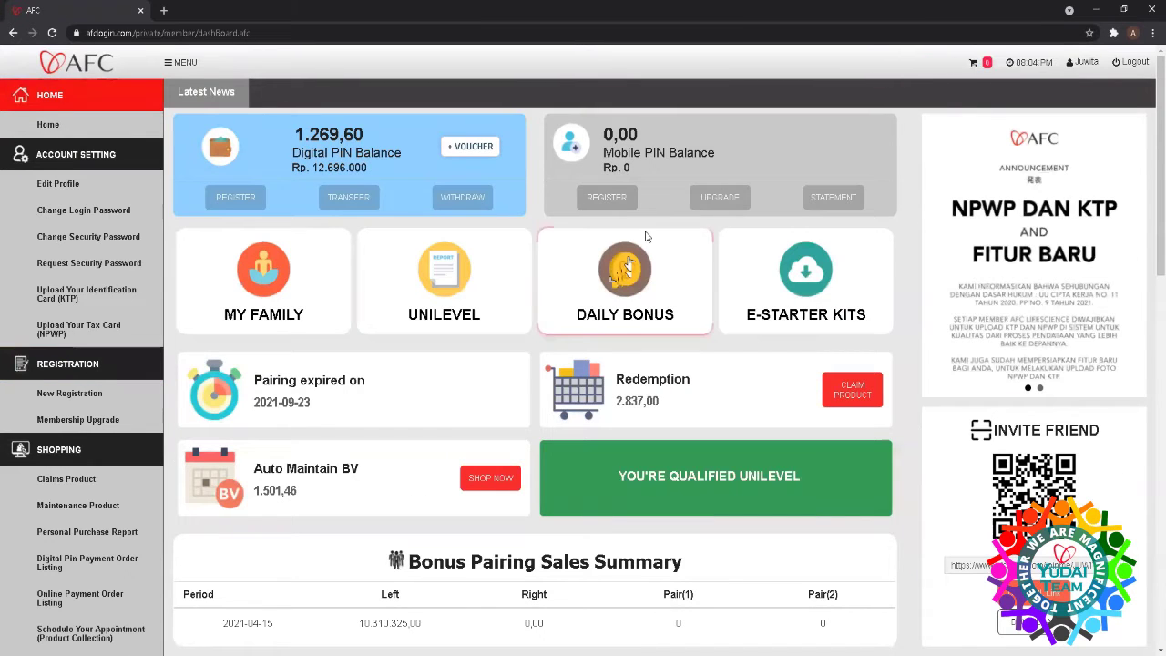
- In the family placement tree, search for a downline member chosen from the 'ca' username suggestions
click(258, 282)
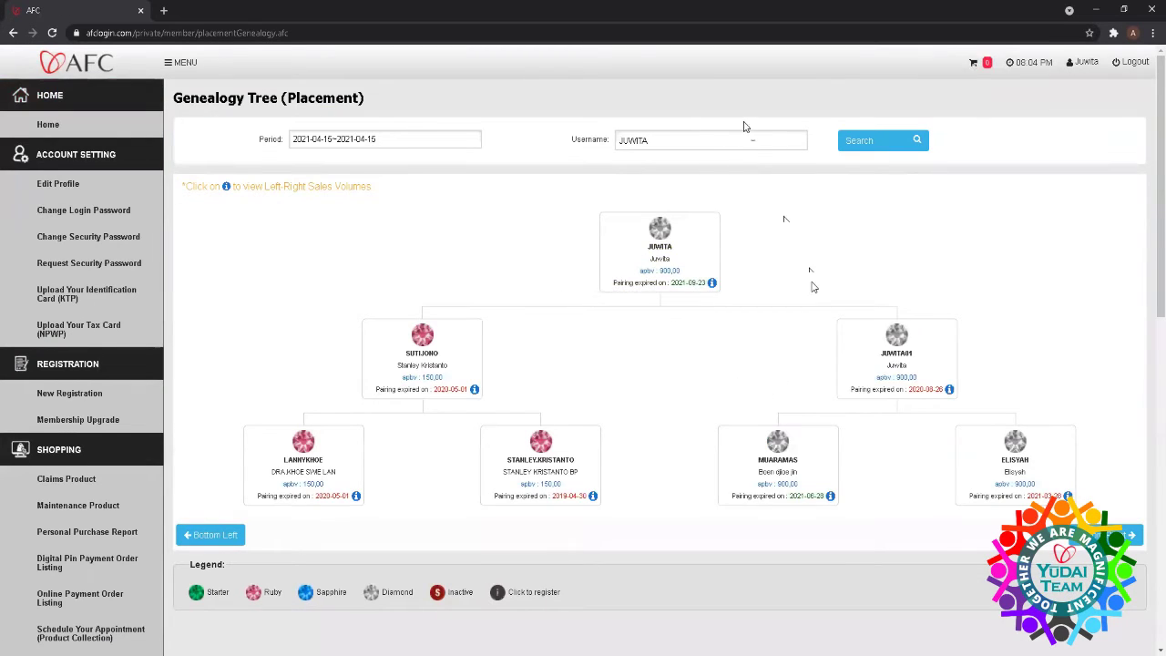
click(746, 136)
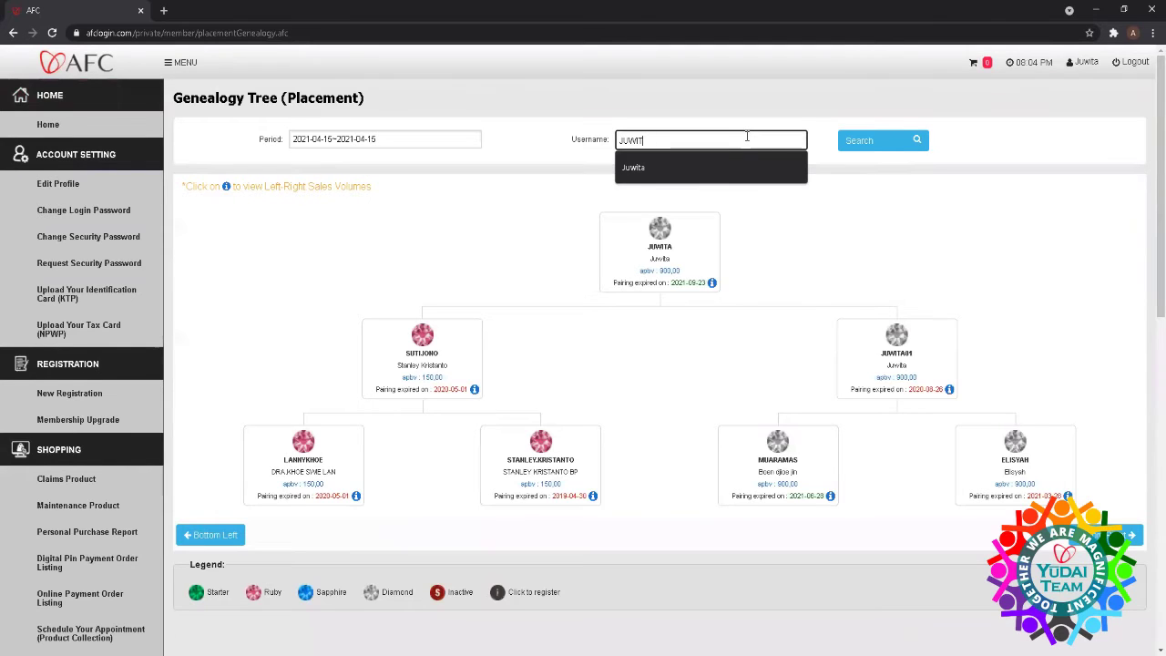
key(BackSpace)
key(BackSpace)
key(BackSpace)
key(BackSpace)
key(BackSpace)
key(BackSpace)
text(ca)
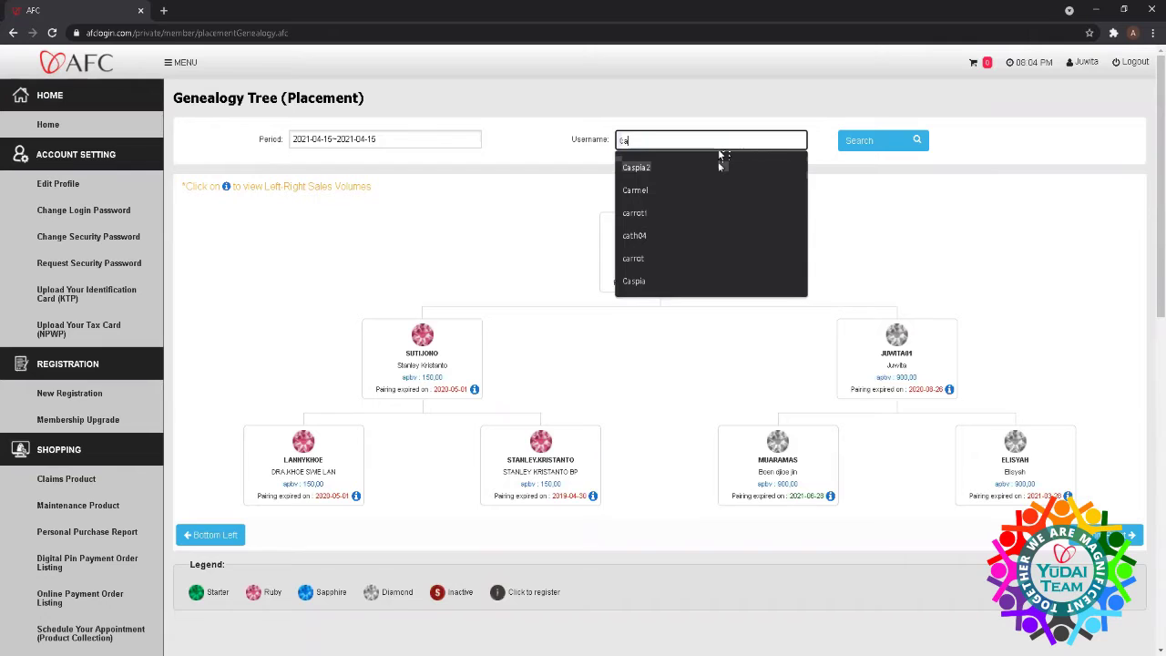
click(719, 164)
click(897, 141)
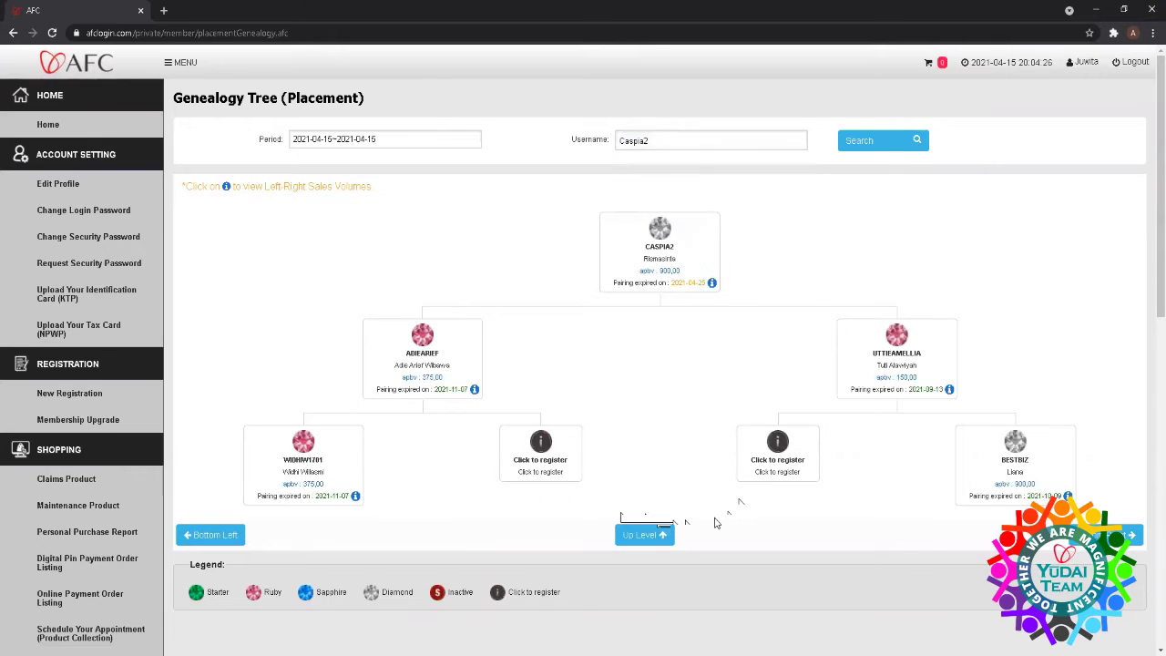
- Start a new registration in an empty left slot and fill the e-mail from saved suggestions
click(765, 465)
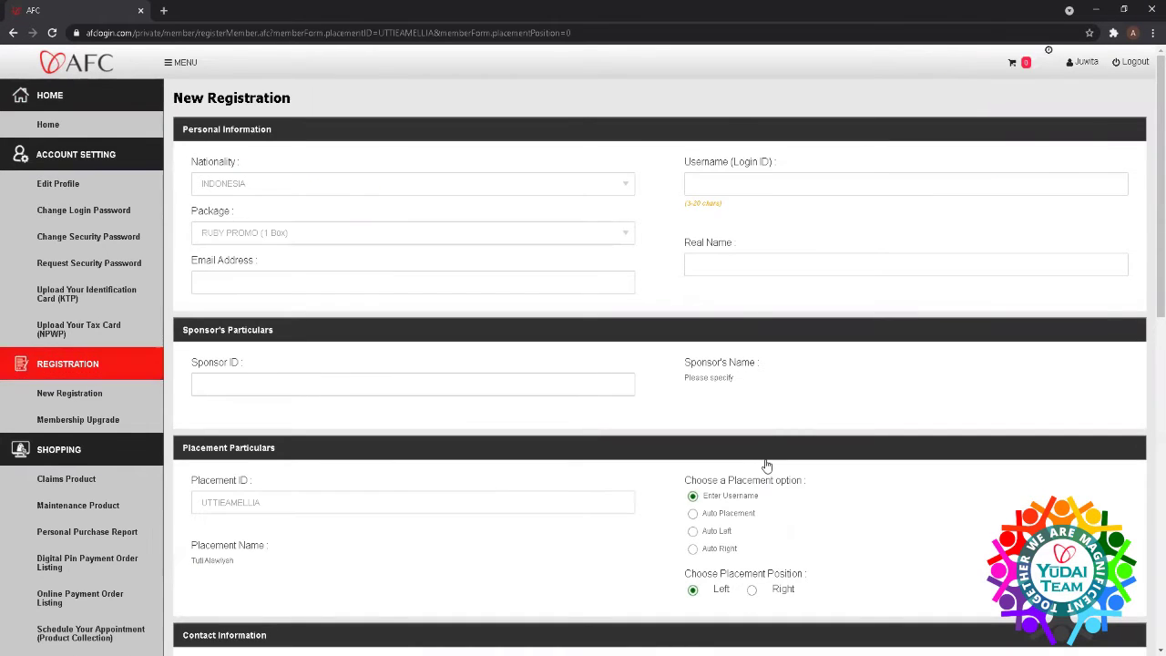
scroll(766, 466, down, 2)
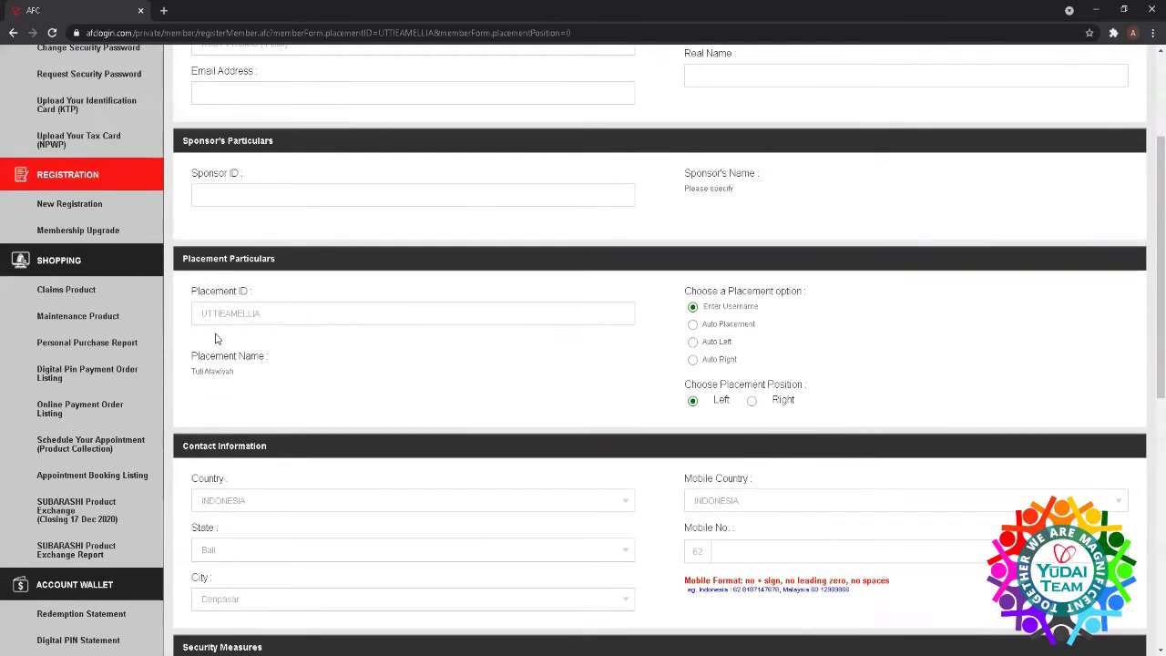
click(247, 316)
key(Home)
scroll(260, 337, down, 5)
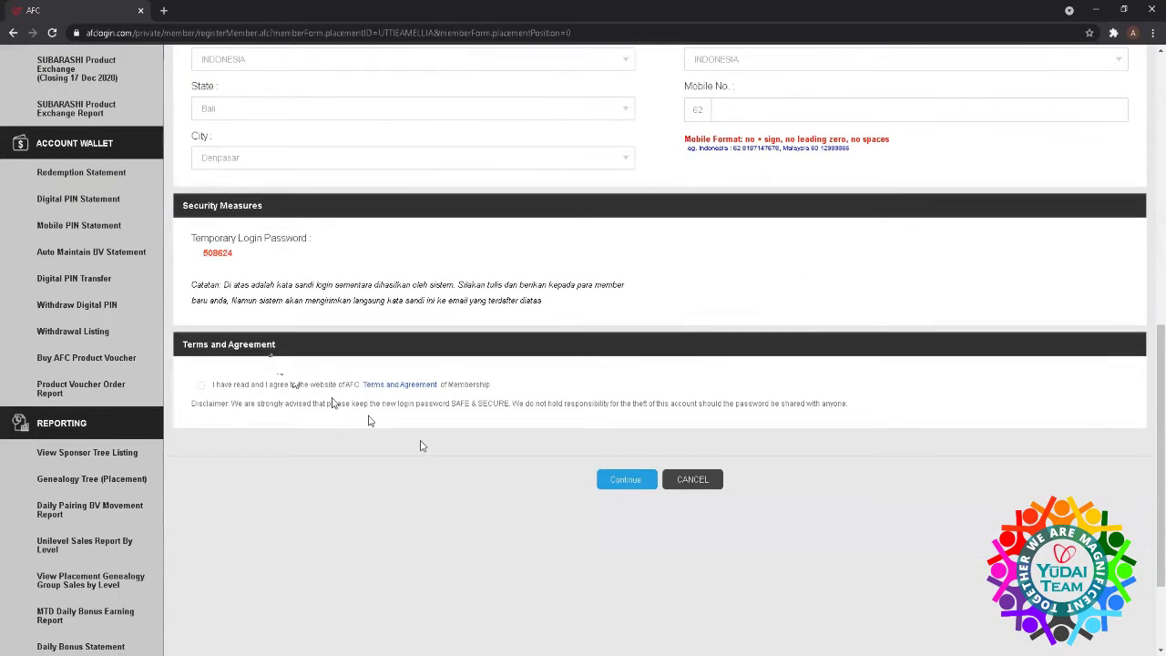
scroll(541, 470, up, 5)
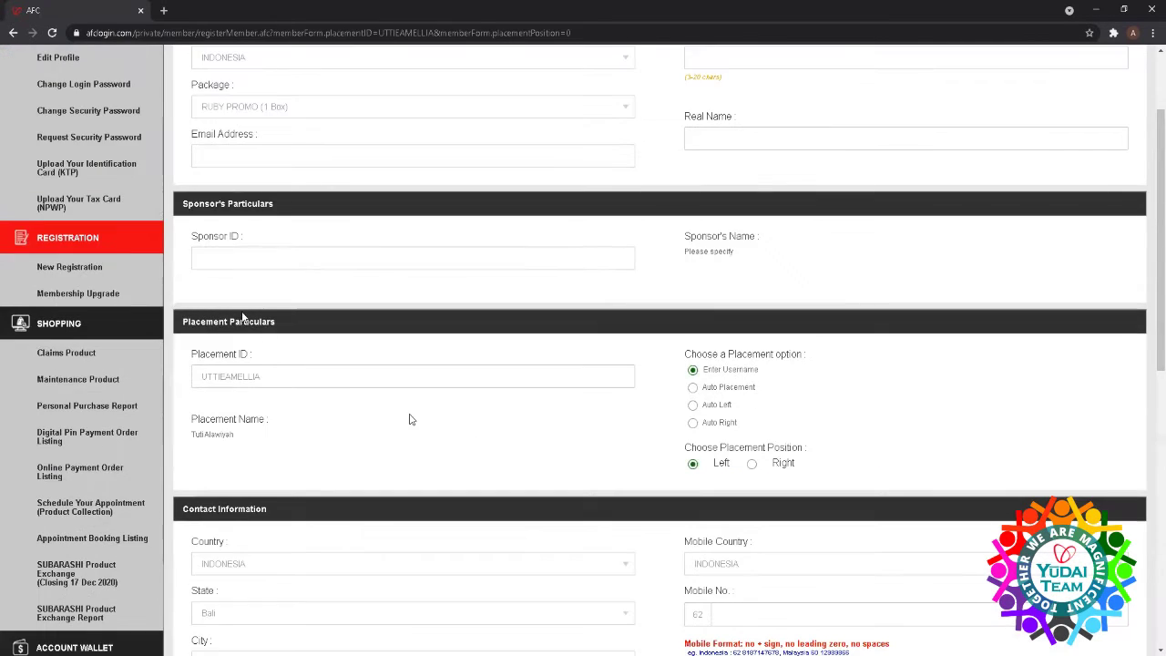
scroll(408, 419, up, 2)
click(273, 284)
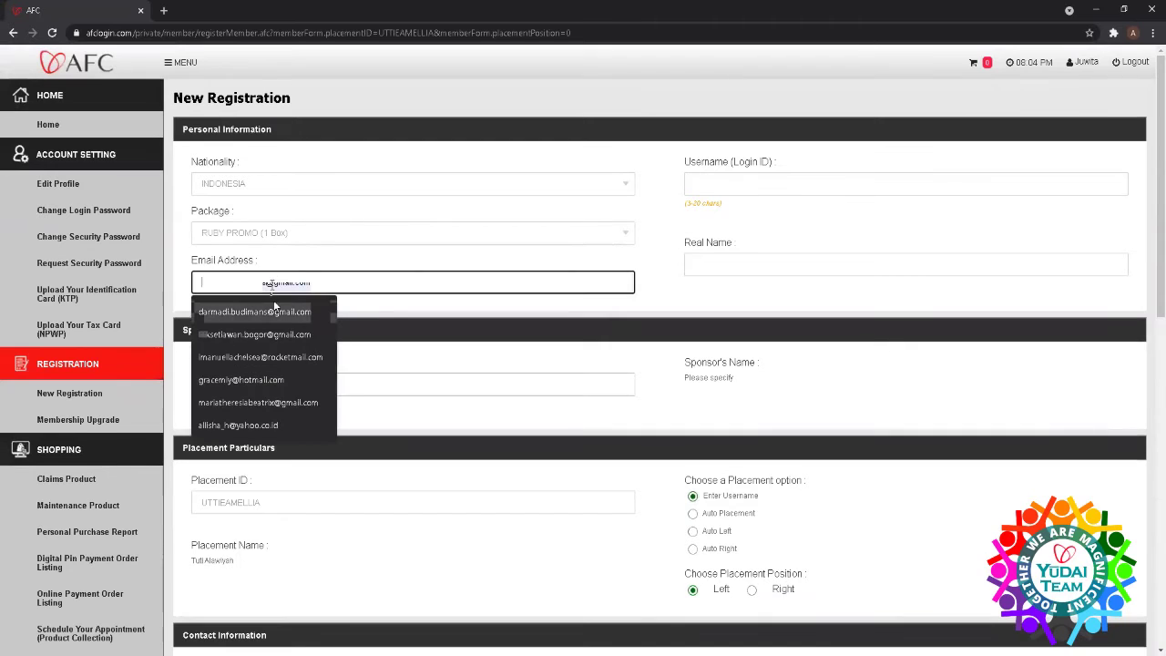
click(274, 312)
- Fill the username from a saved suggestion with '1' appended, and enter the member's real name
click(783, 185)
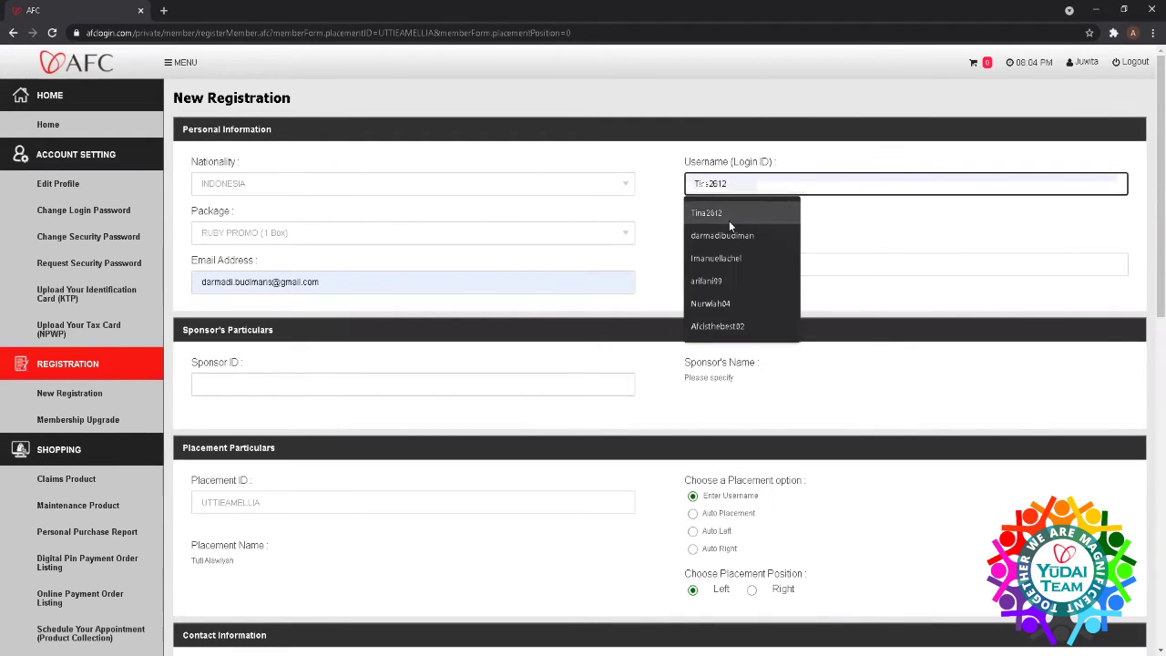
click(729, 218)
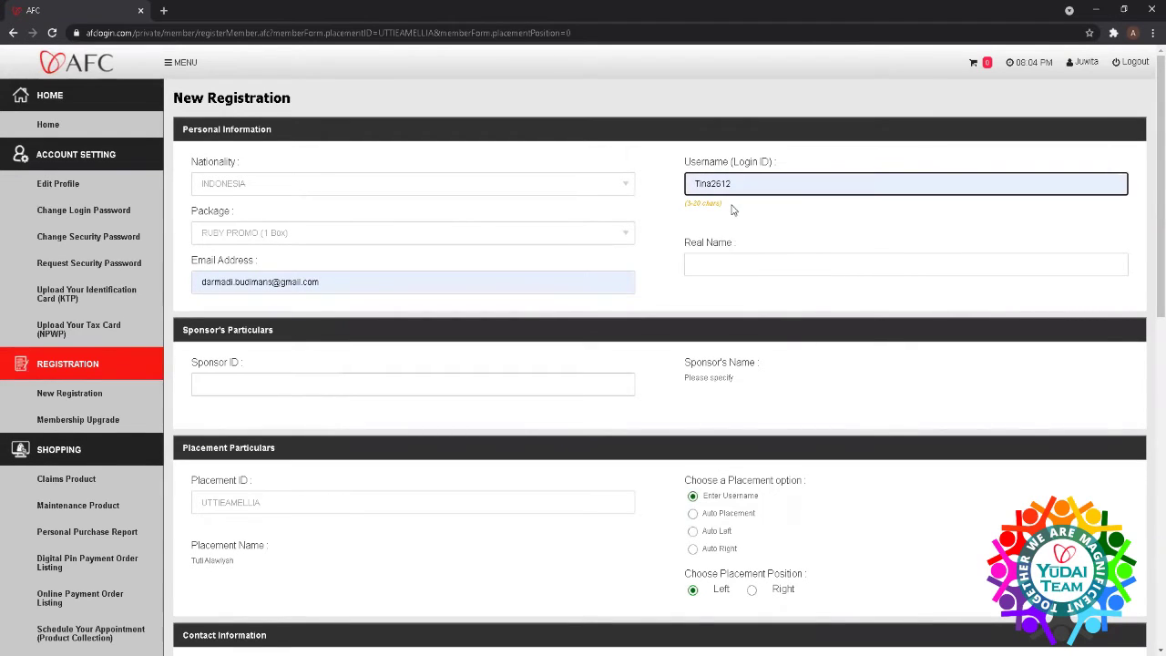
text(1)
click(712, 246)
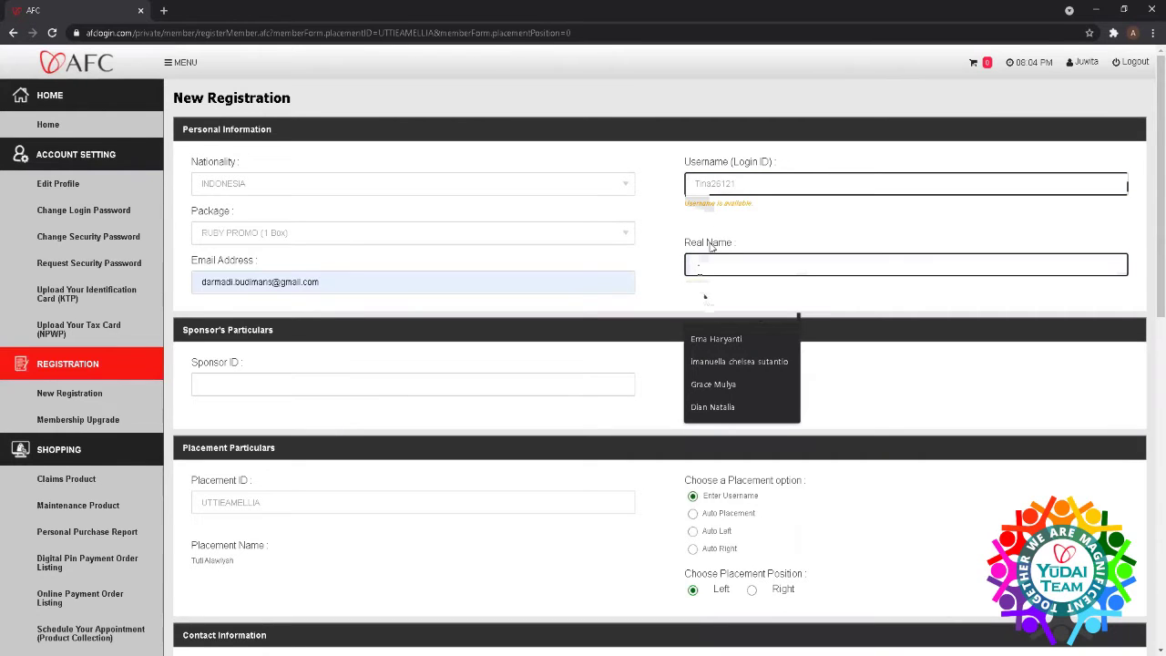
- Pick the sponsor ID from the suggestions so the sponsor's name loads
click(528, 390)
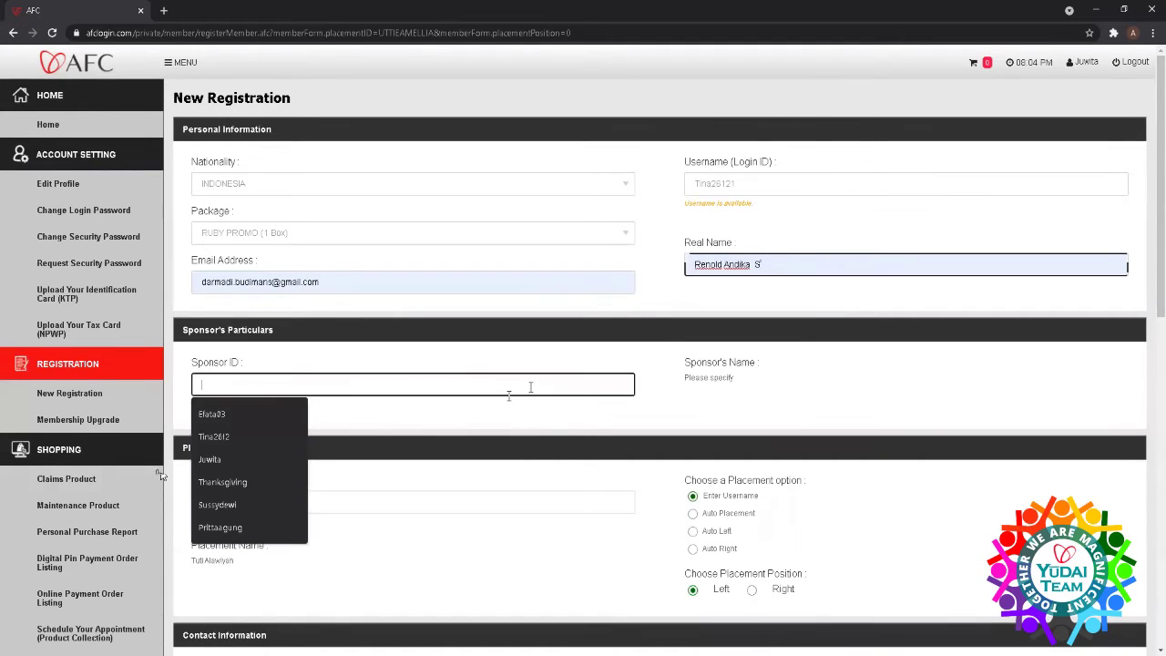
click(210, 459)
scroll(387, 495, down, 2)
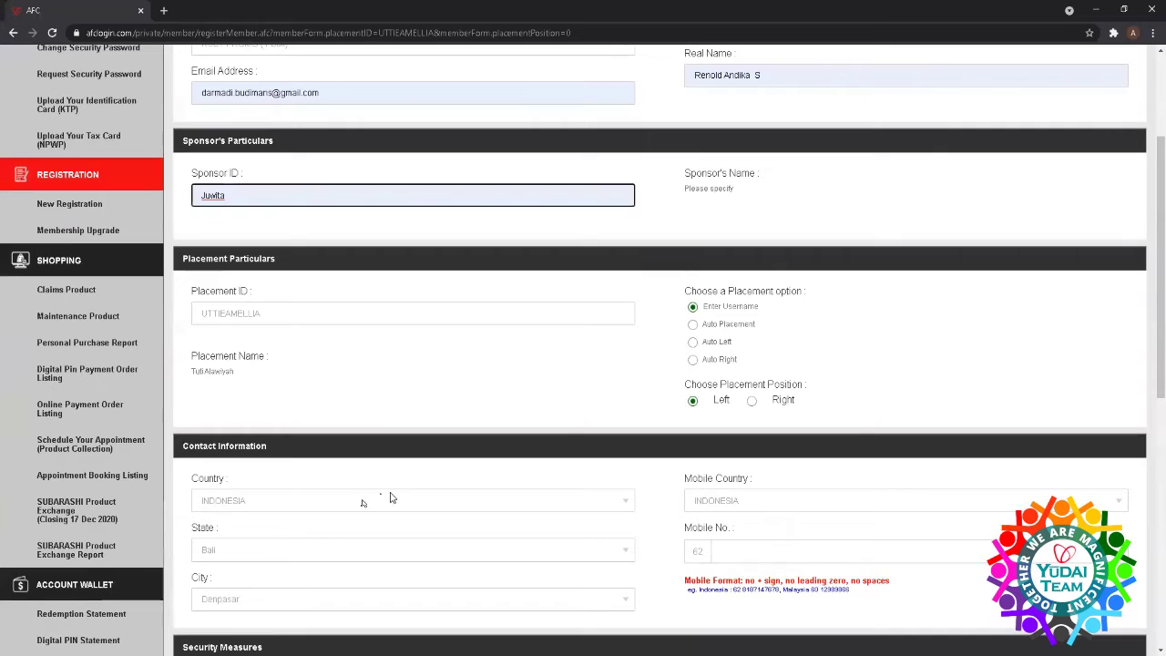
click(768, 504)
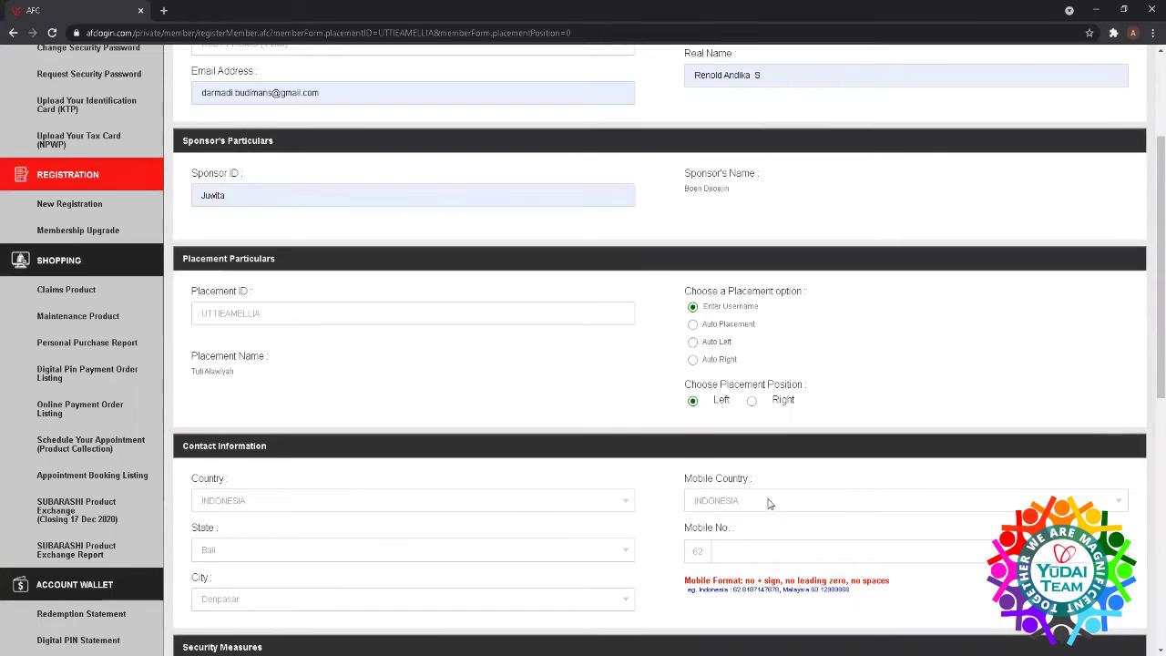
click(767, 504)
- Fill the mobile number from a saved entry and remove its leading zero
click(746, 551)
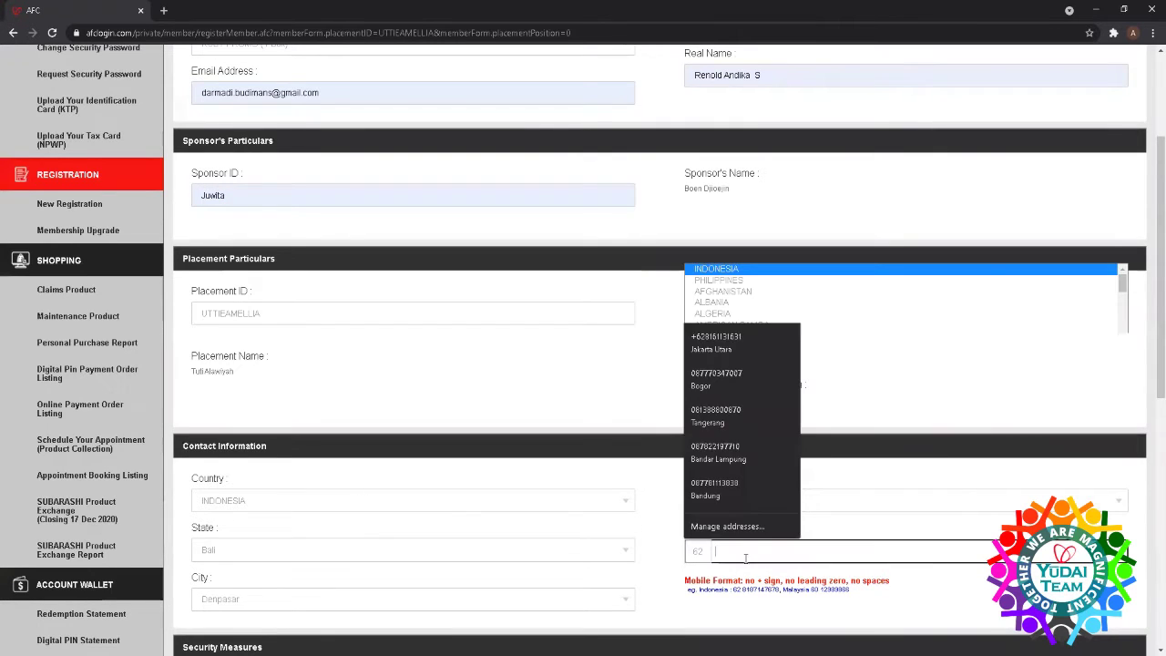
click(719, 313)
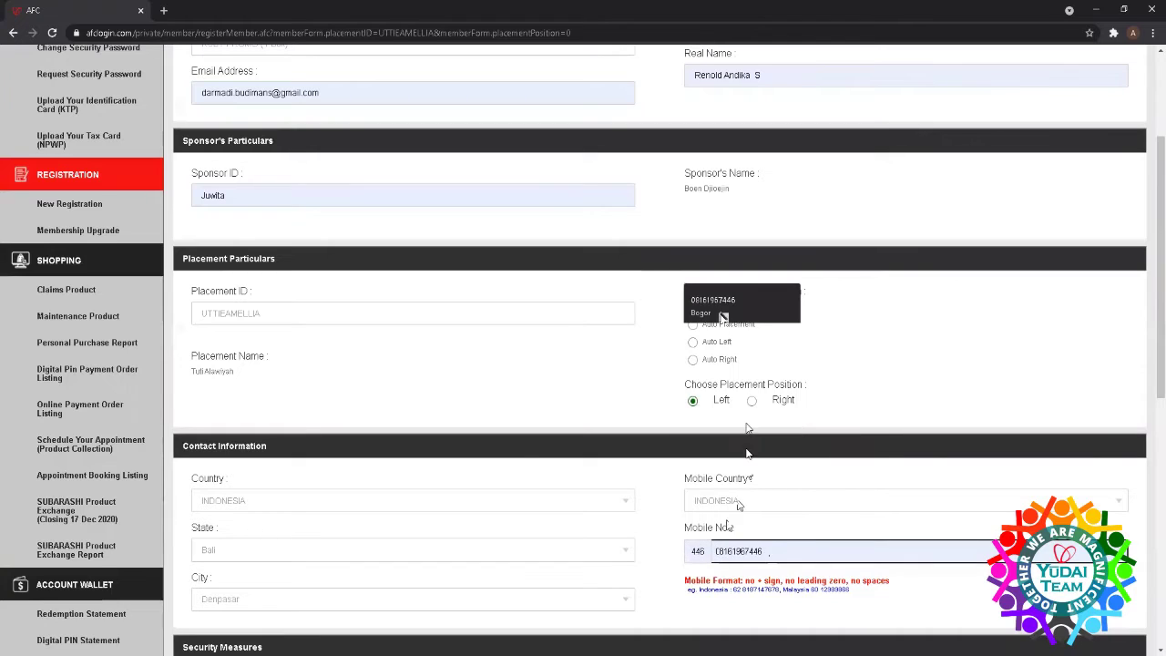
click(719, 549)
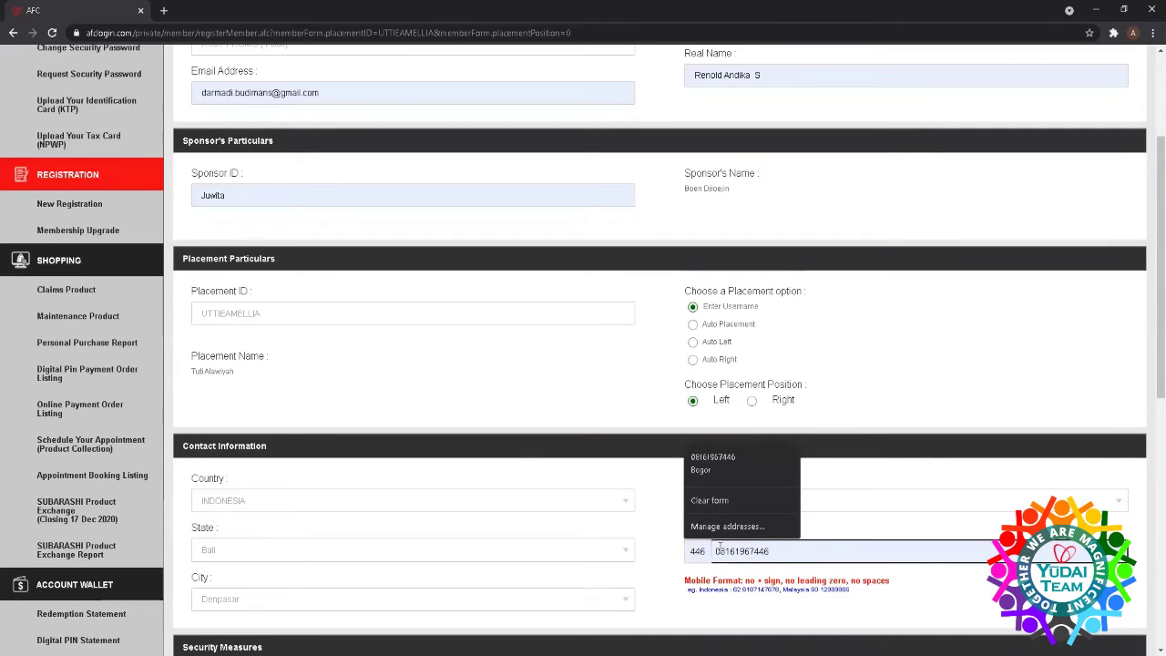
key(BackSpace)
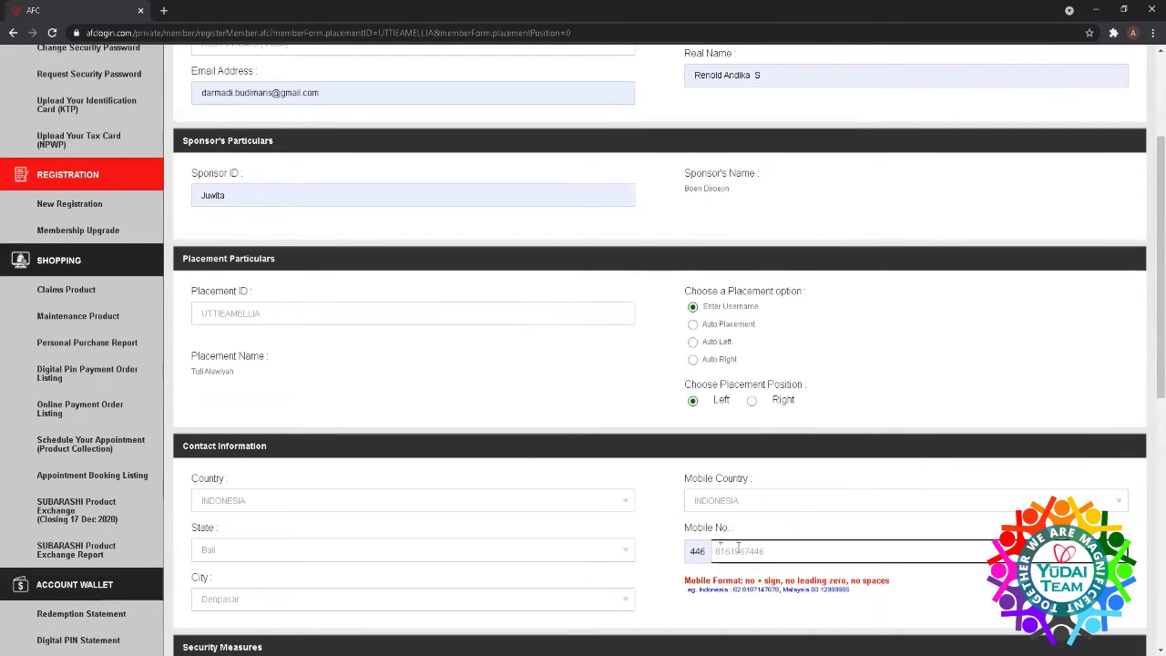
- Clear the country code and browse the saved phone-number suggestions
click(707, 550)
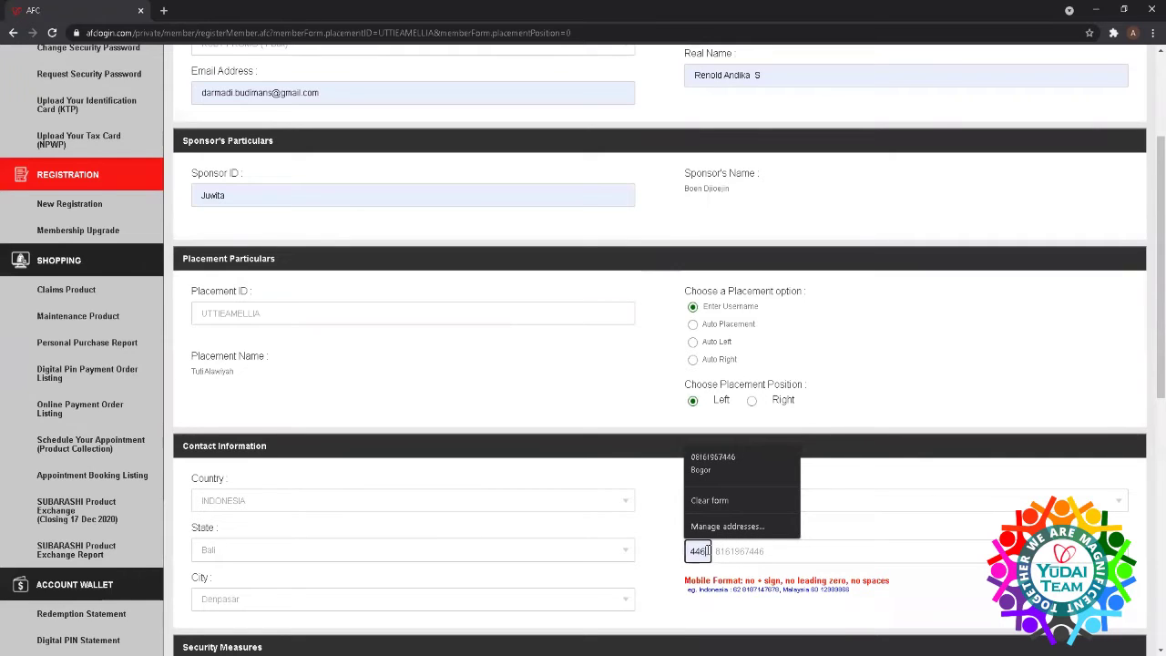
key(BackSpace)
key(BackSpace)
key(BackSpace)
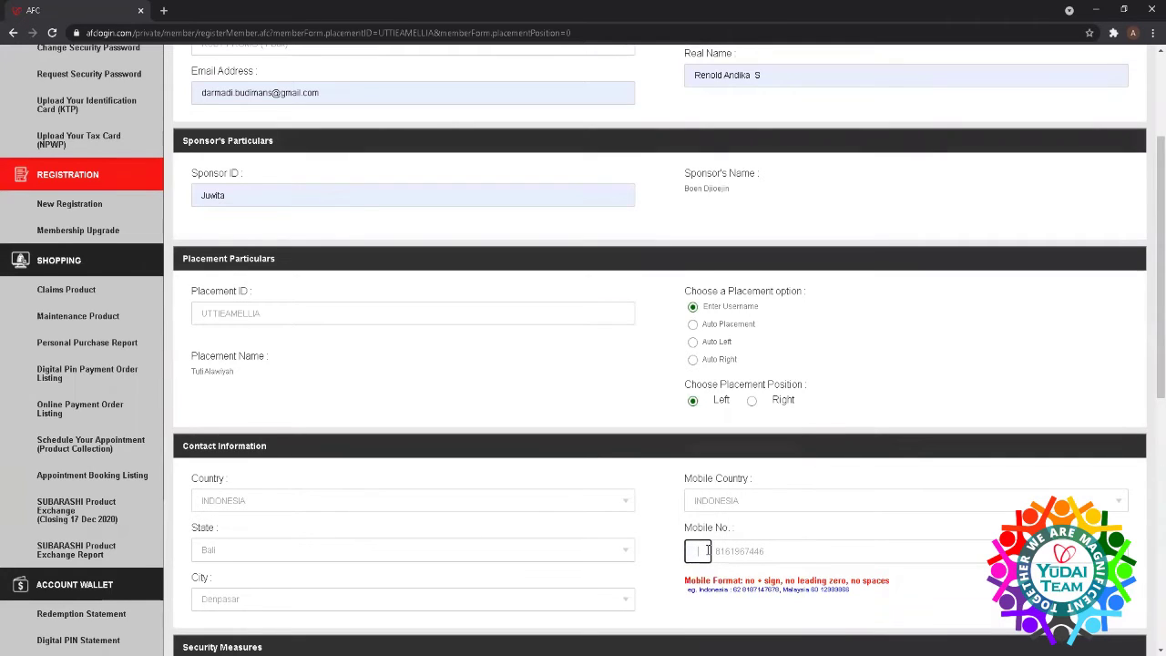
click(701, 550)
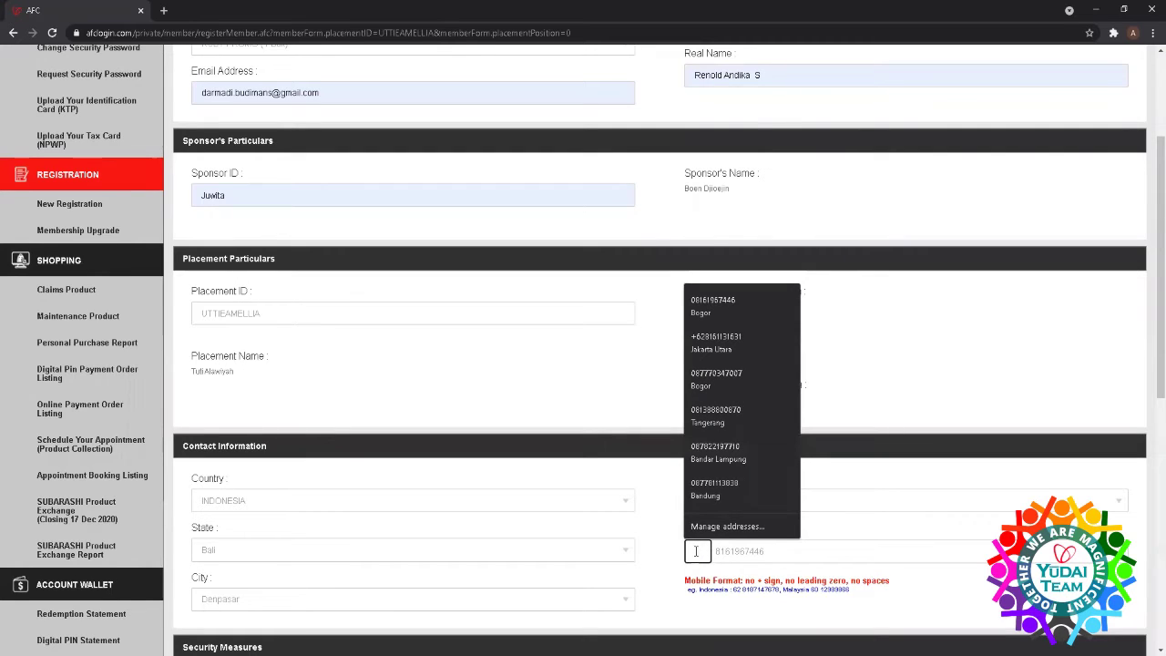
key(Down)
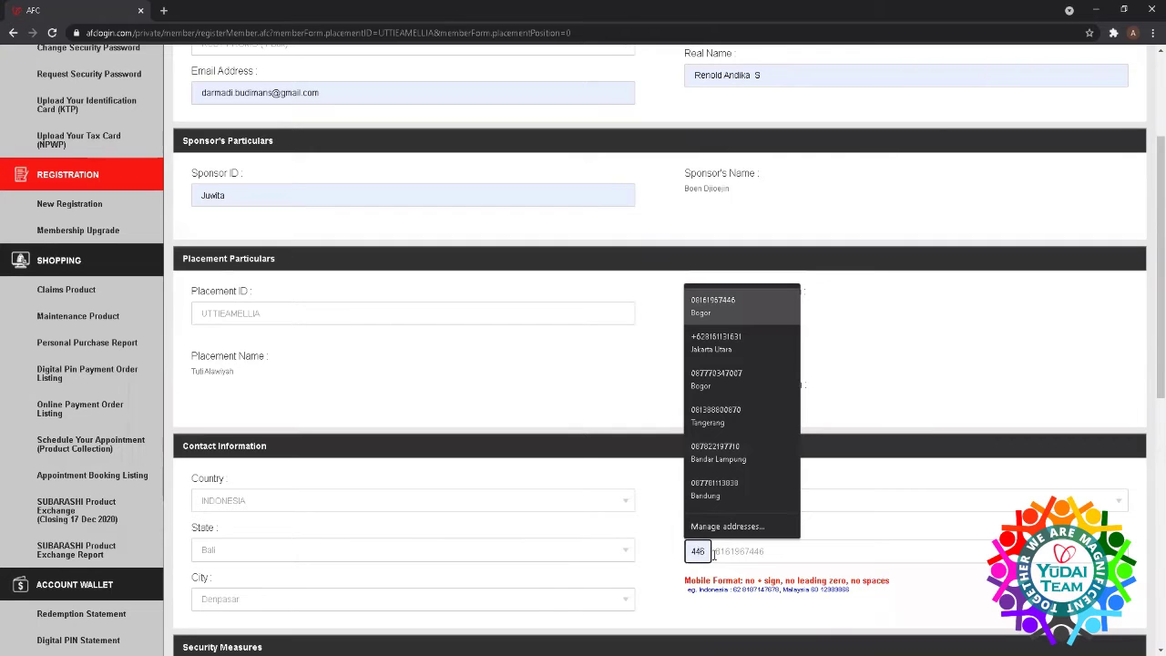
key(Escape)
scroll(637, 570, down, 1)
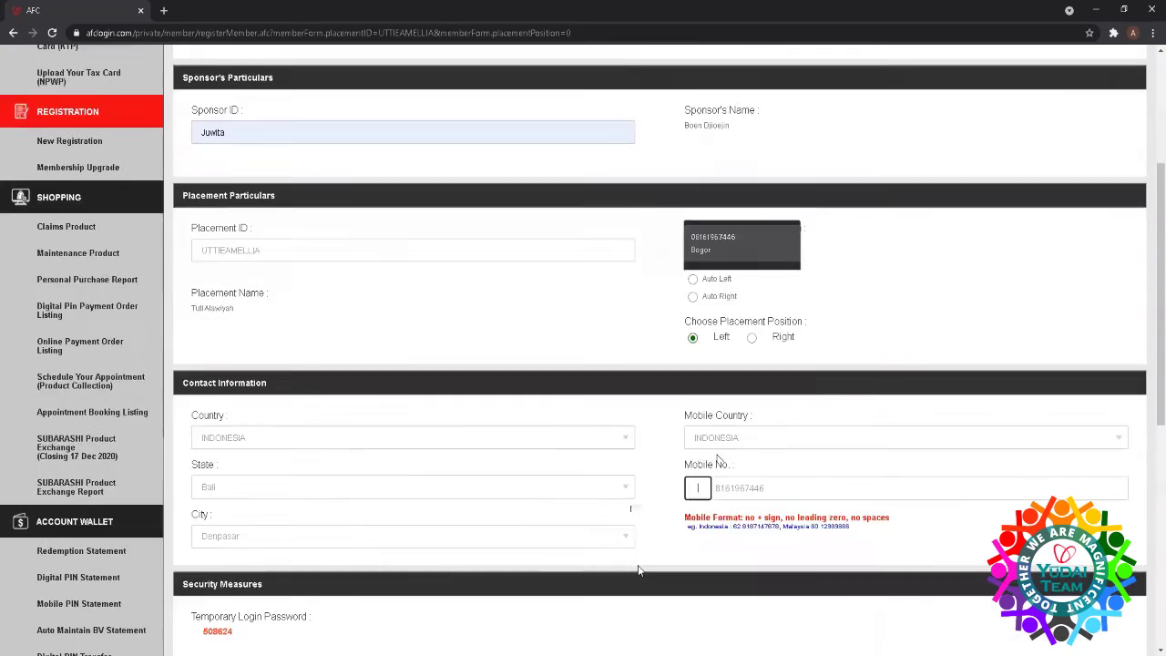
scroll(637, 570, down, 2)
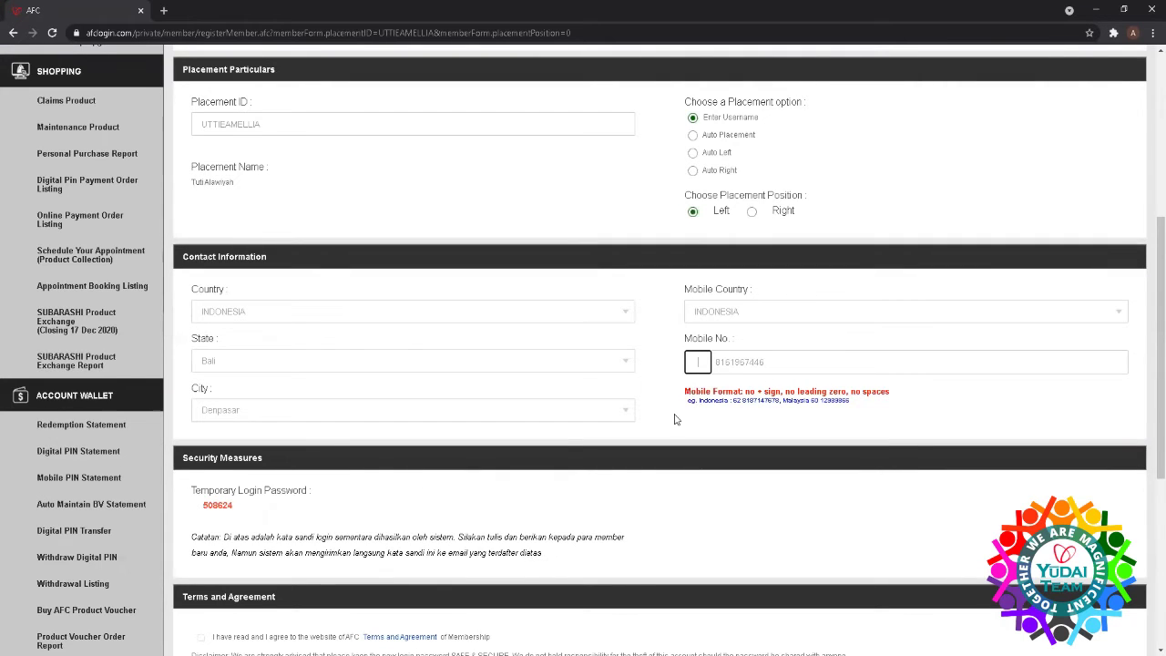
- Rework the mobile country code, accept the membership terms and submit the registration
click(695, 360)
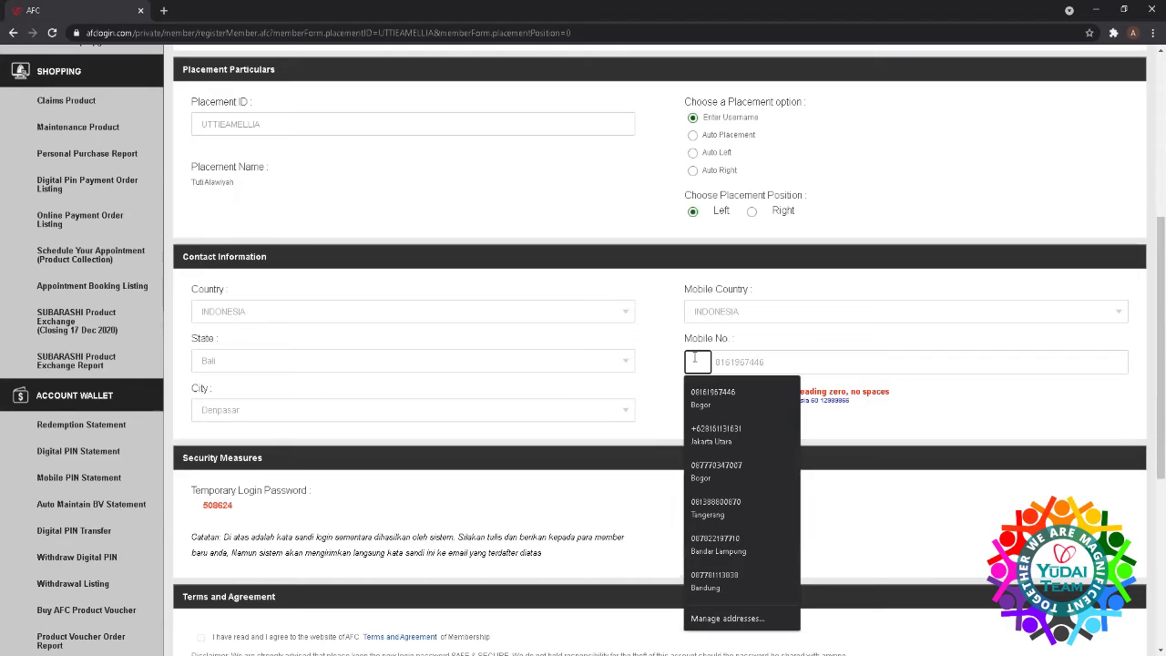
click(723, 424)
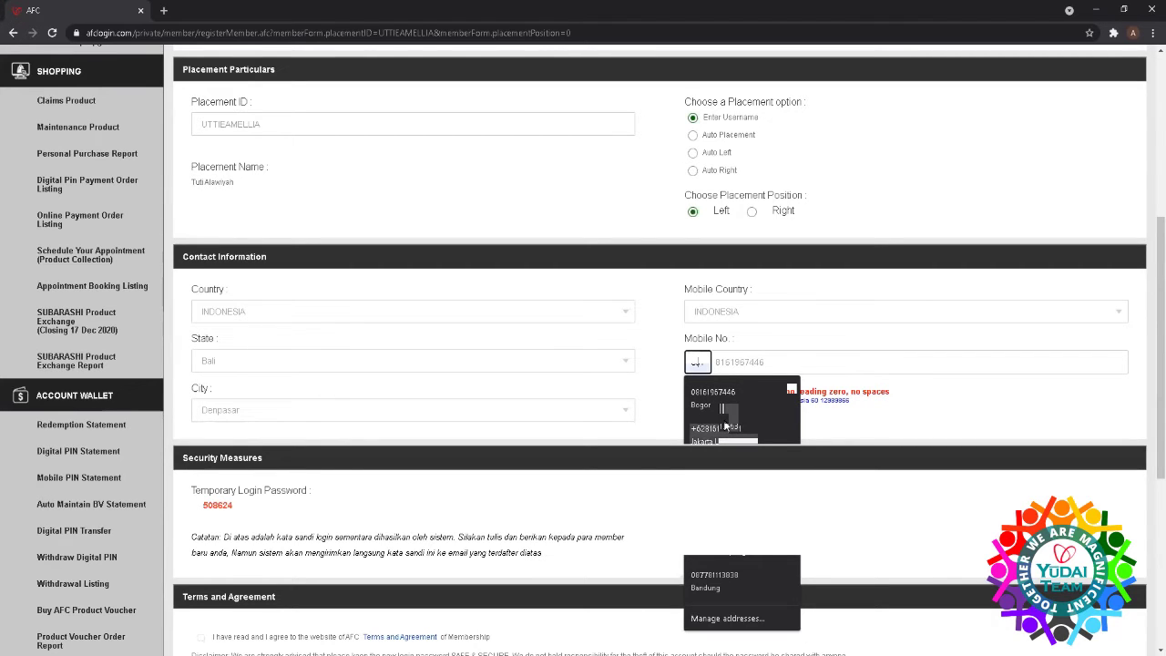
scroll(717, 425, down, 3)
scroll(714, 424, up, 1)
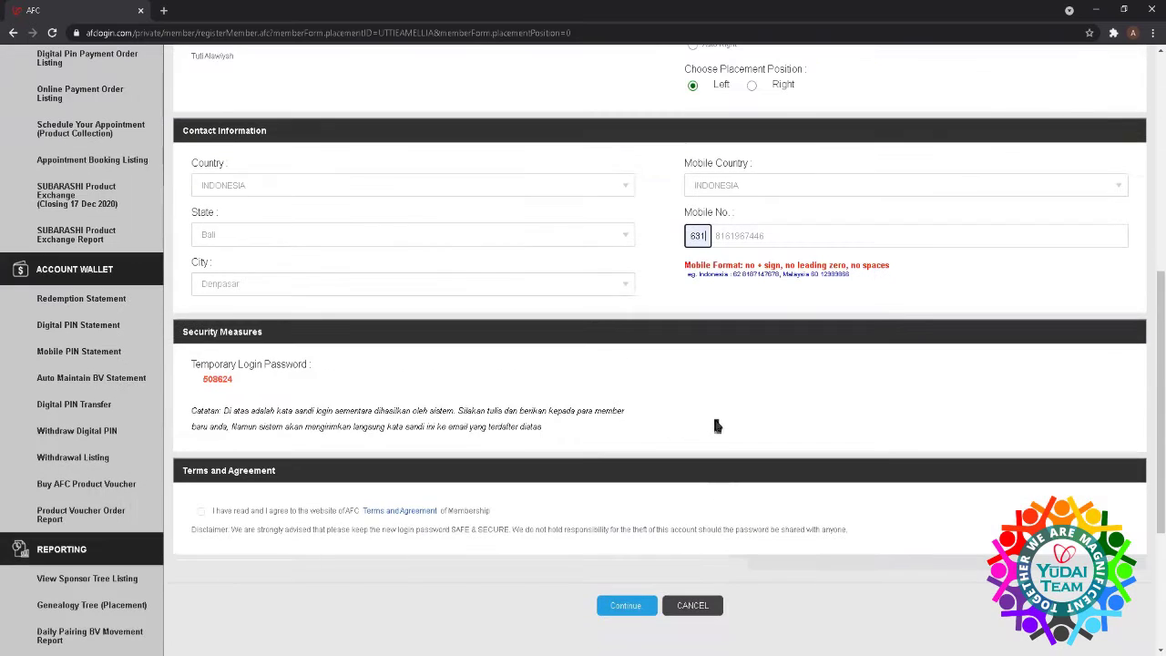
key(BackSpace)
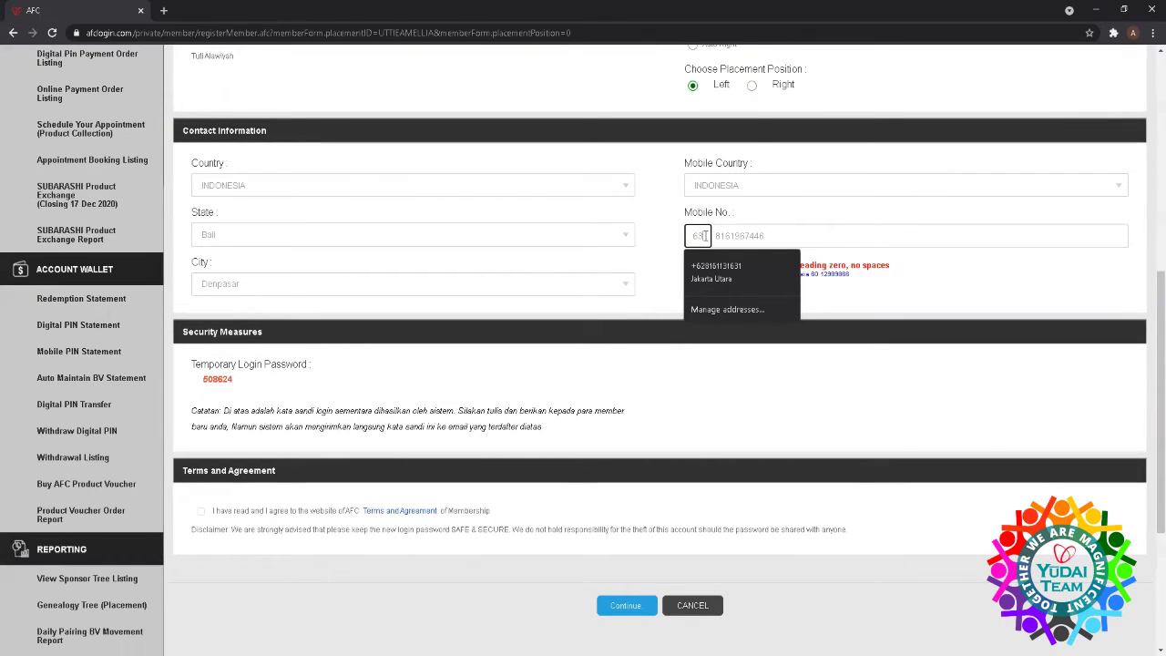
text(1)
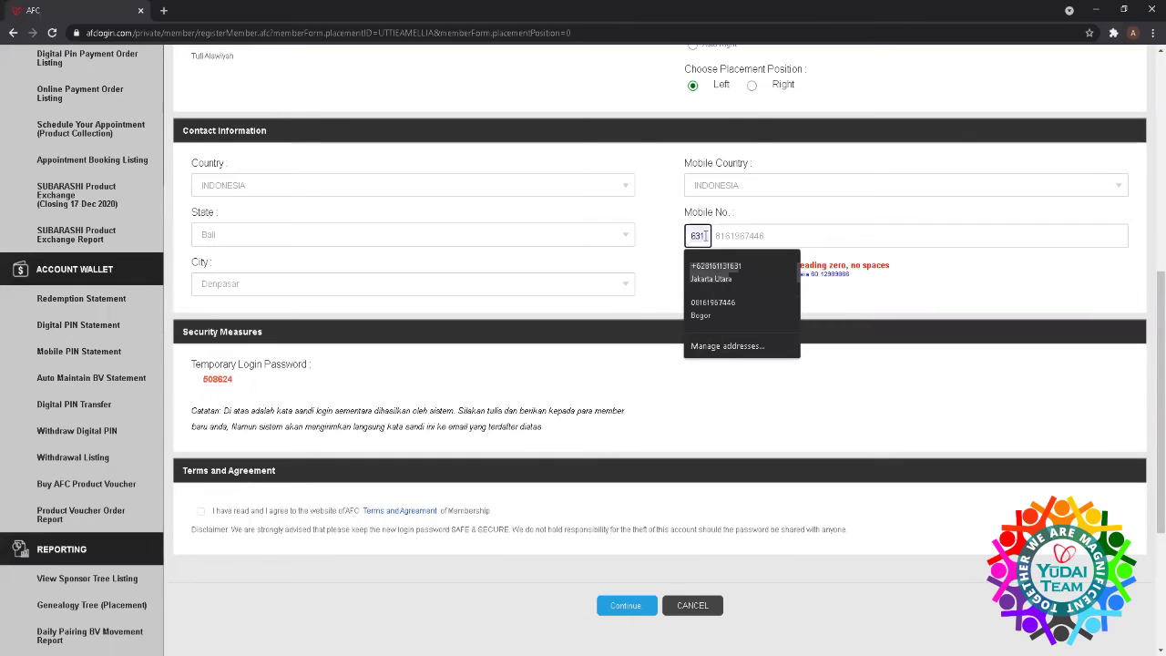
key(BackSpace)
key(BackSpace)
key(BackSpace)
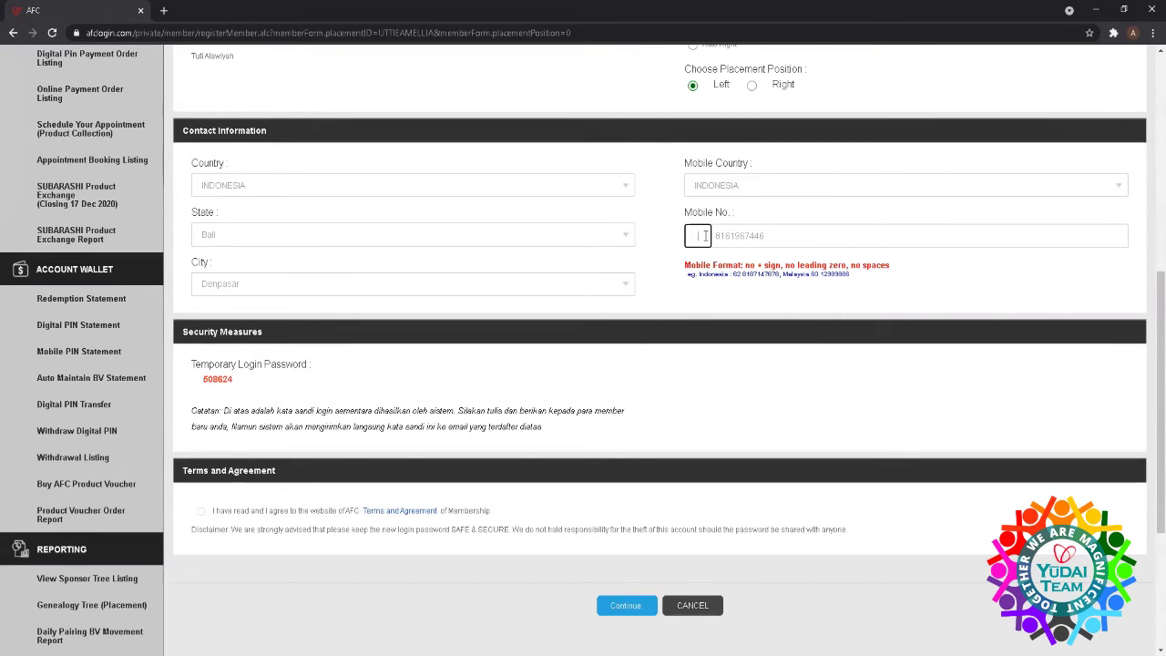
click(704, 236)
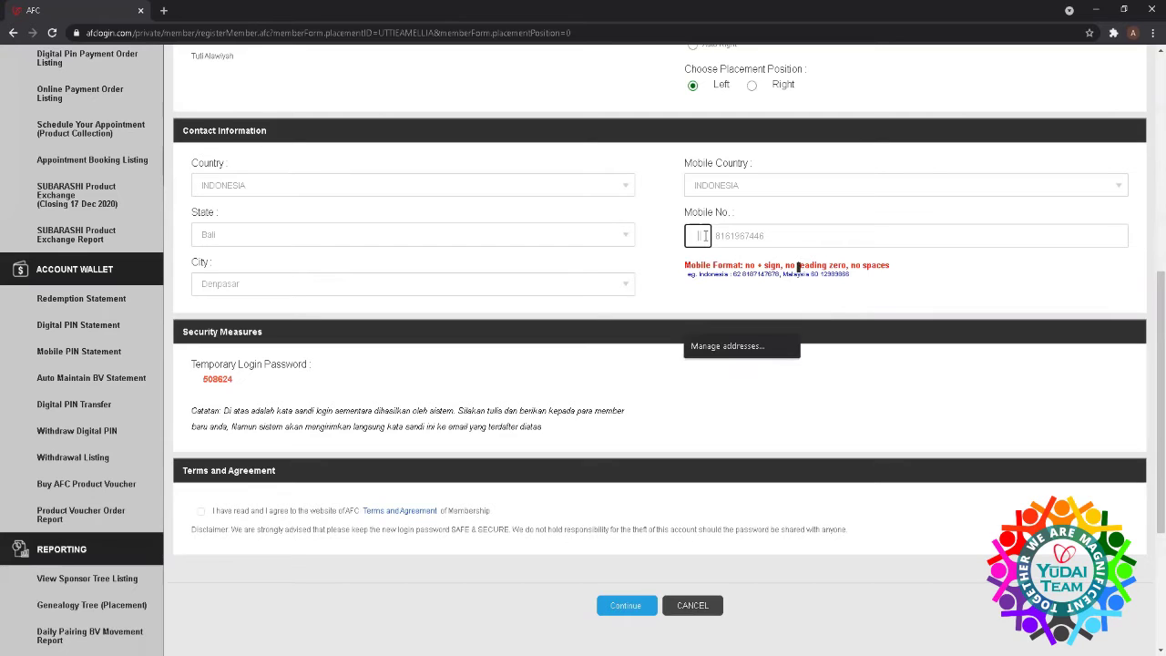
click(644, 346)
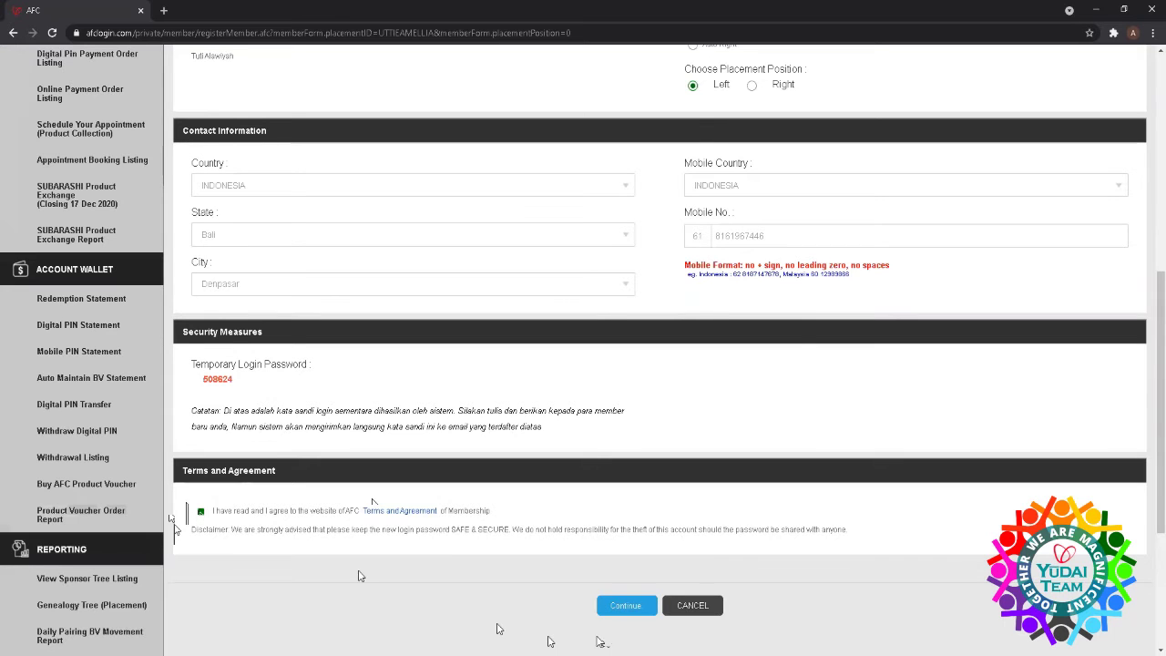
click(640, 612)
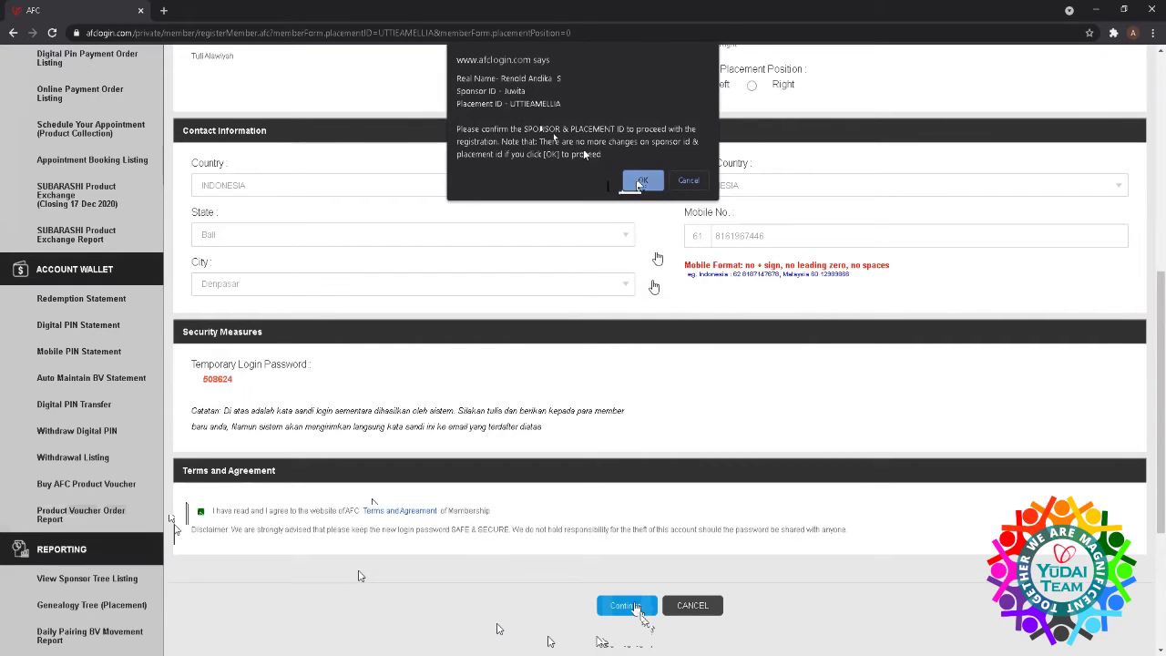
- Confirm sponsor and placement IDs, re-accept the terms and resubmit to reach Product Browsing
click(640, 182)
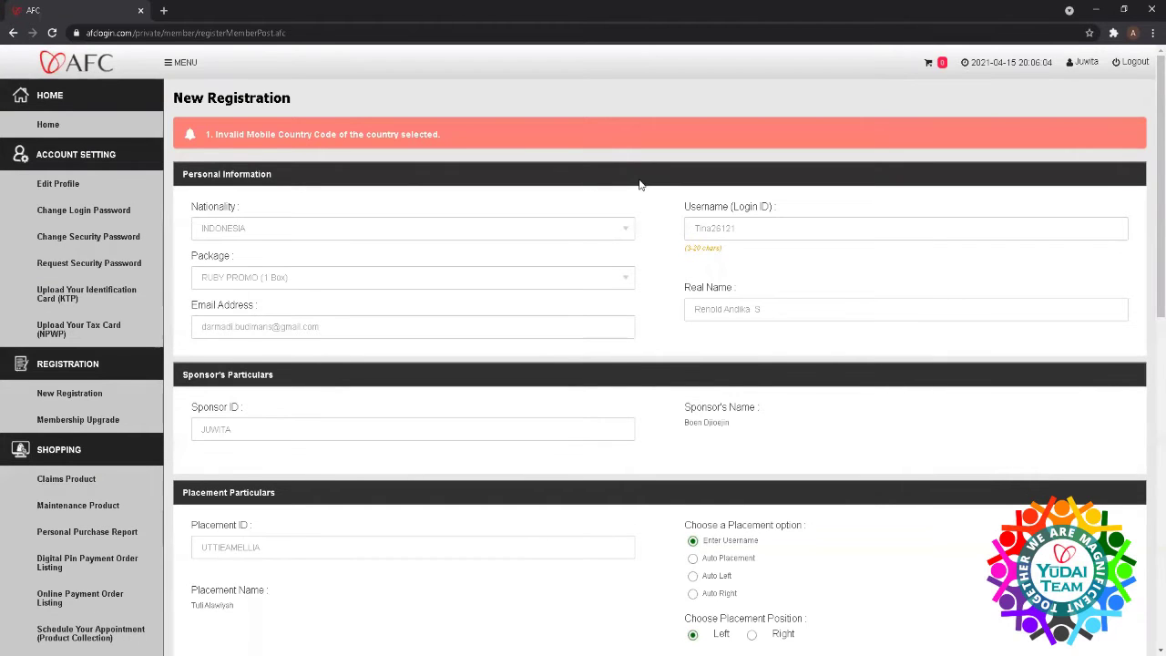
scroll(674, 382, down, 3)
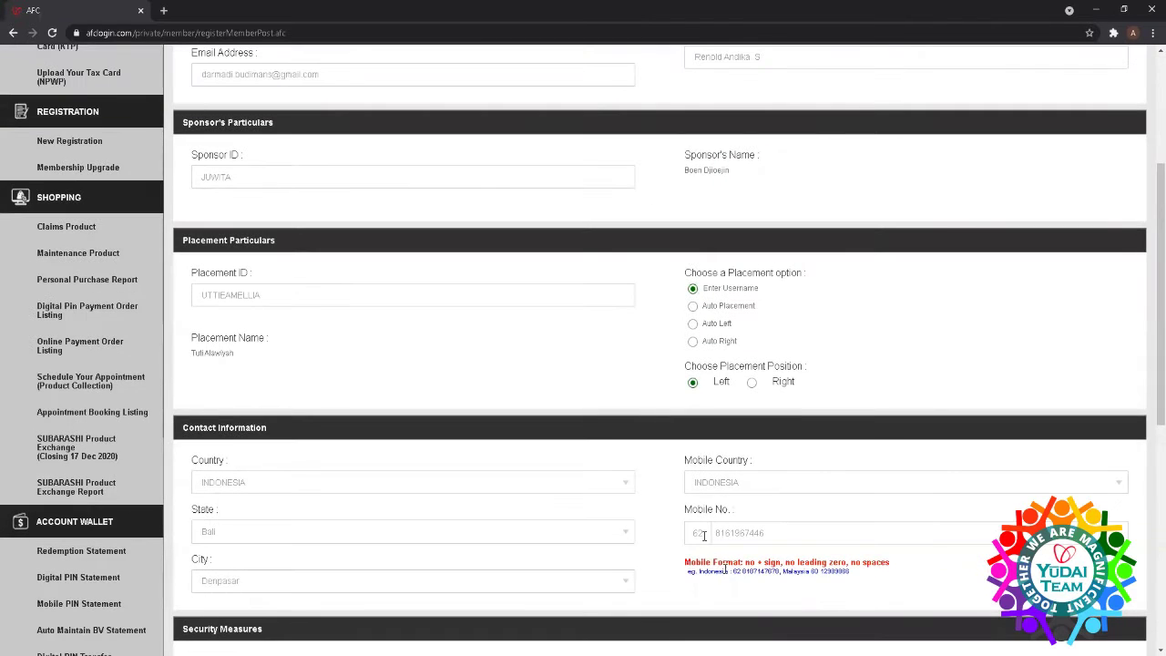
scroll(718, 564, down, 5)
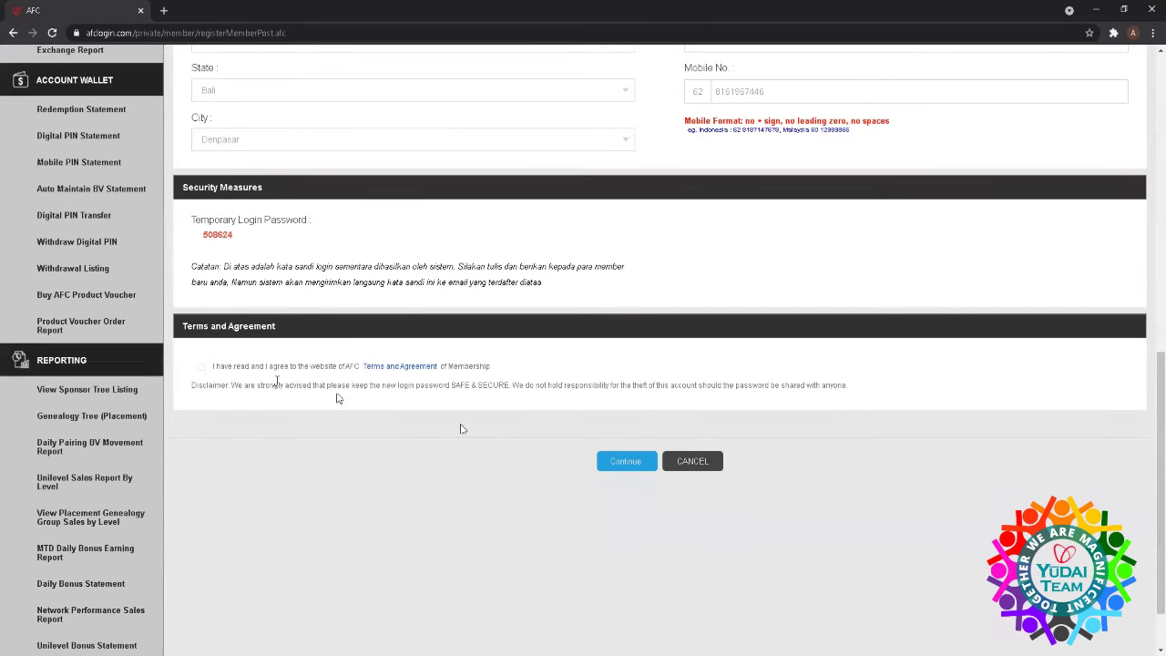
click(201, 367)
click(625, 461)
click(634, 178)
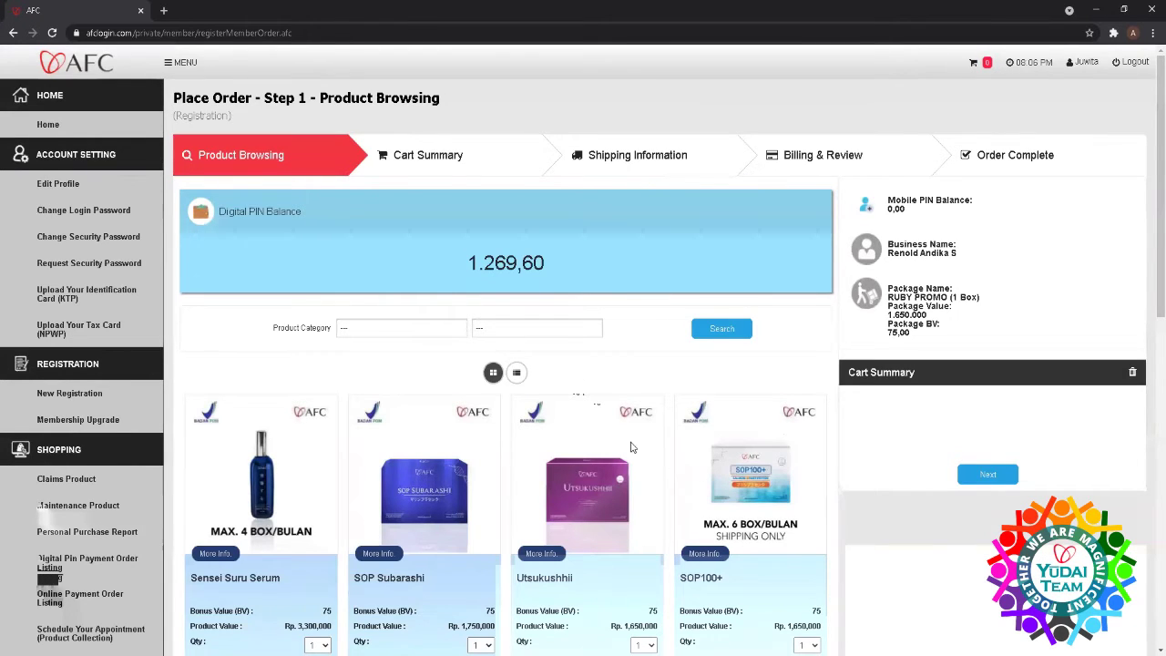
- Leave the order page and return to the member dashboard
click(46, 127)
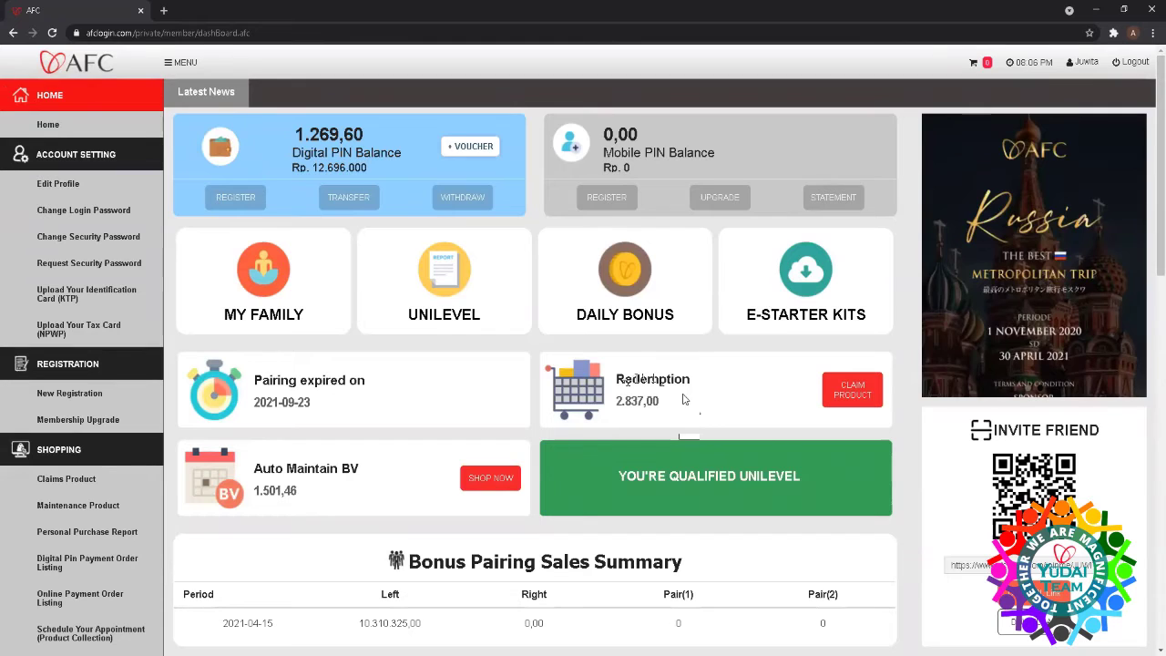
- Claim one PC Hanamai (85.00) into the redemption cart and go back to the dashboard
click(853, 397)
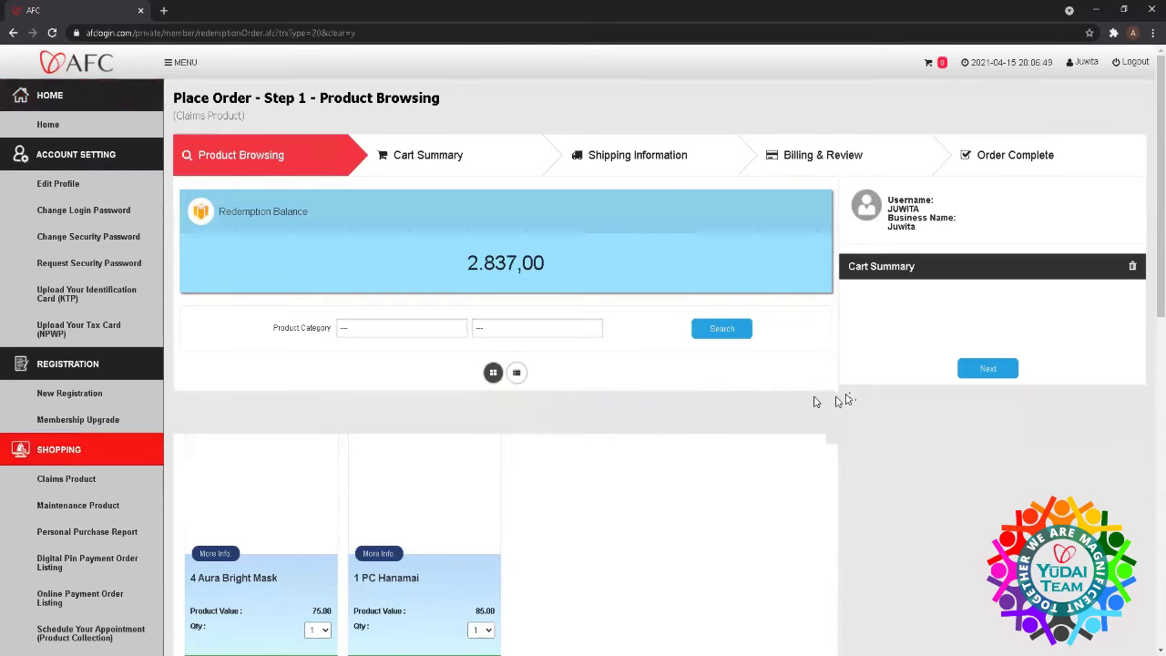
scroll(597, 424, down, 2)
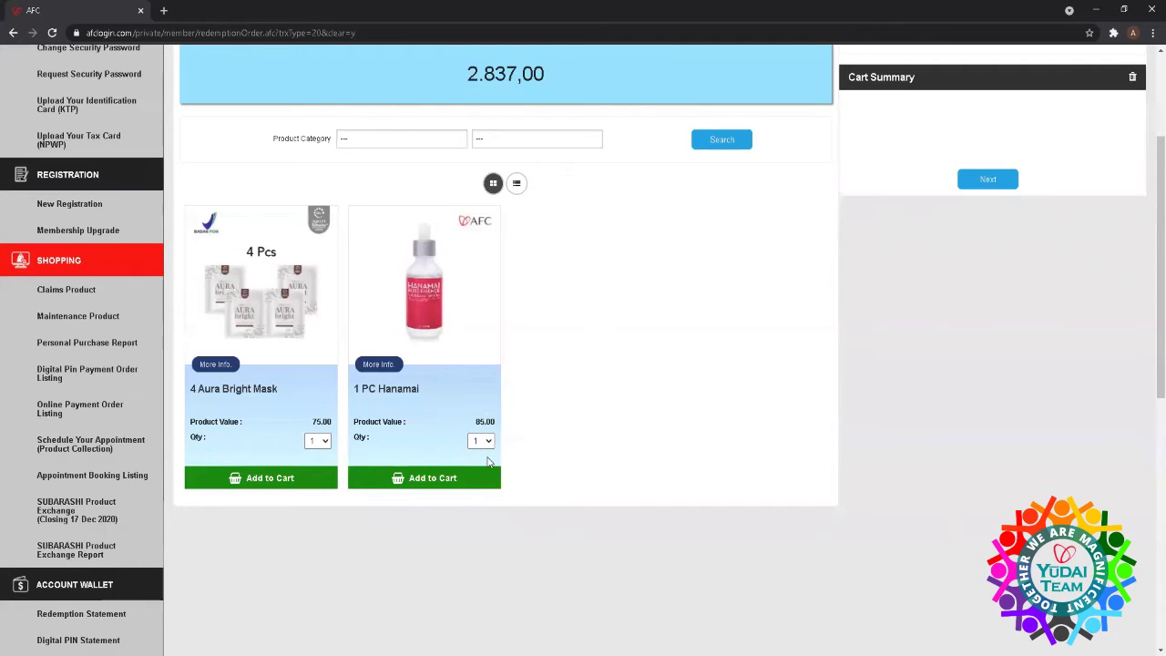
click(427, 475)
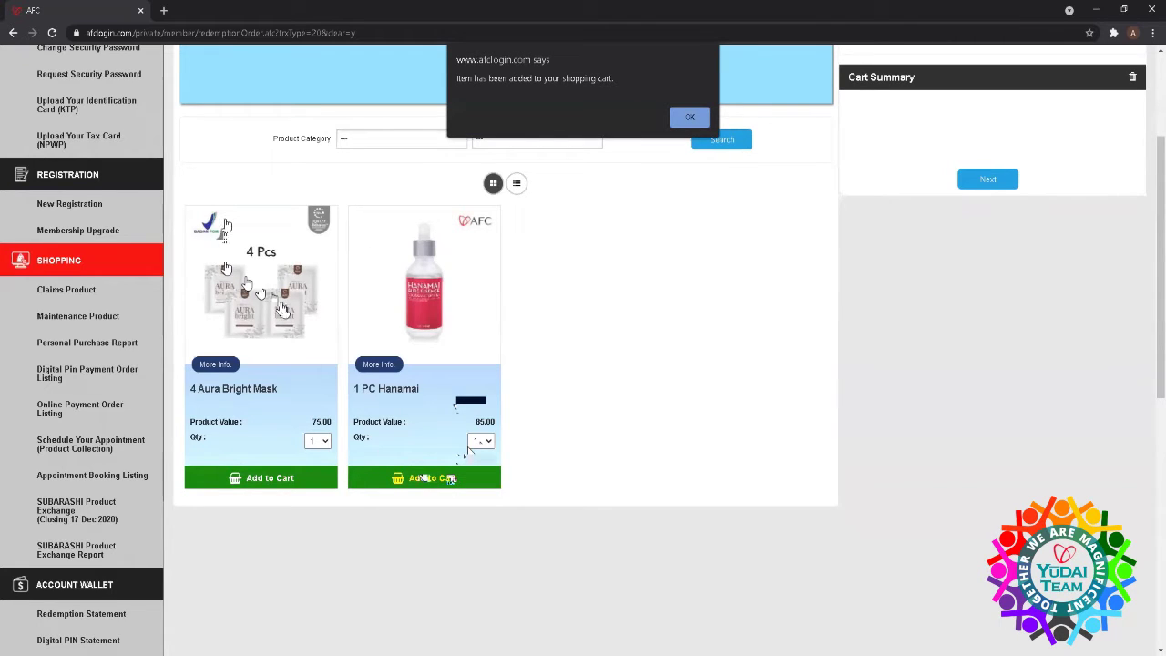
click(689, 117)
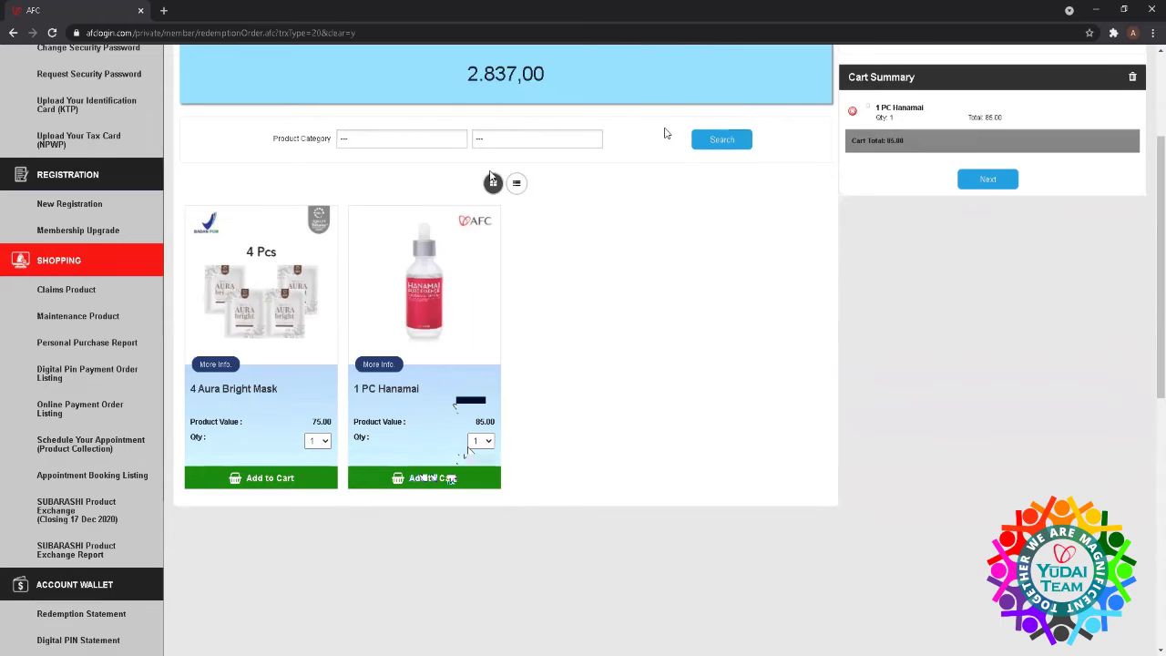
click(50, 124)
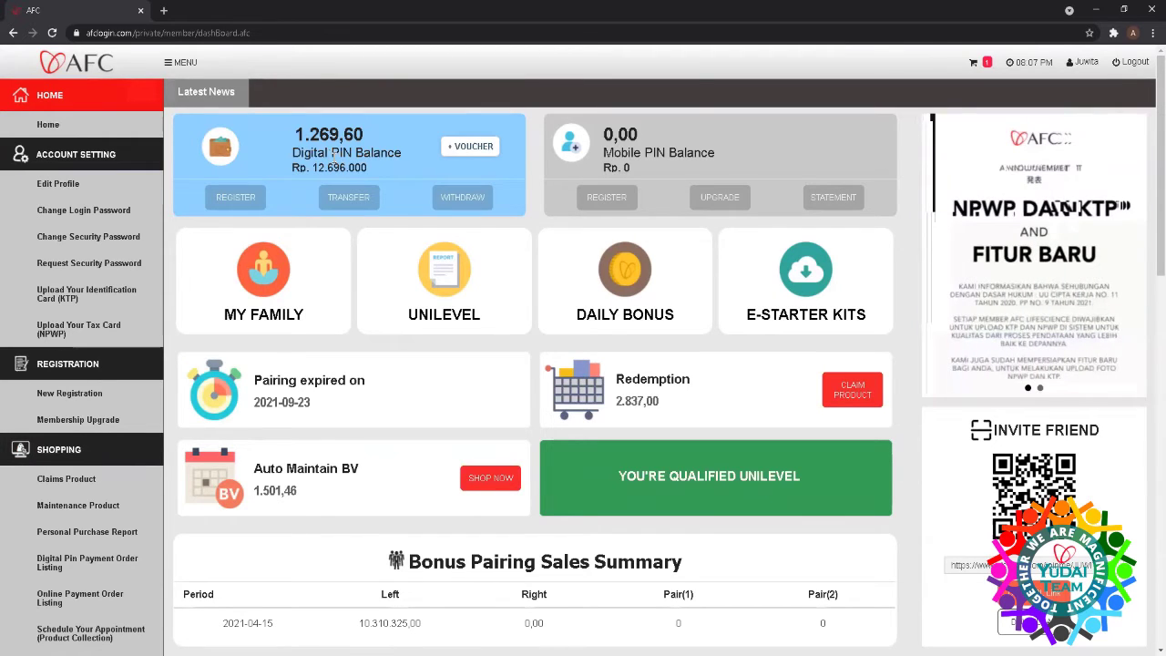
- Fill a 330 Digital PIN transfer to a member picked from 'g' suggestions, unsent
click(337, 200)
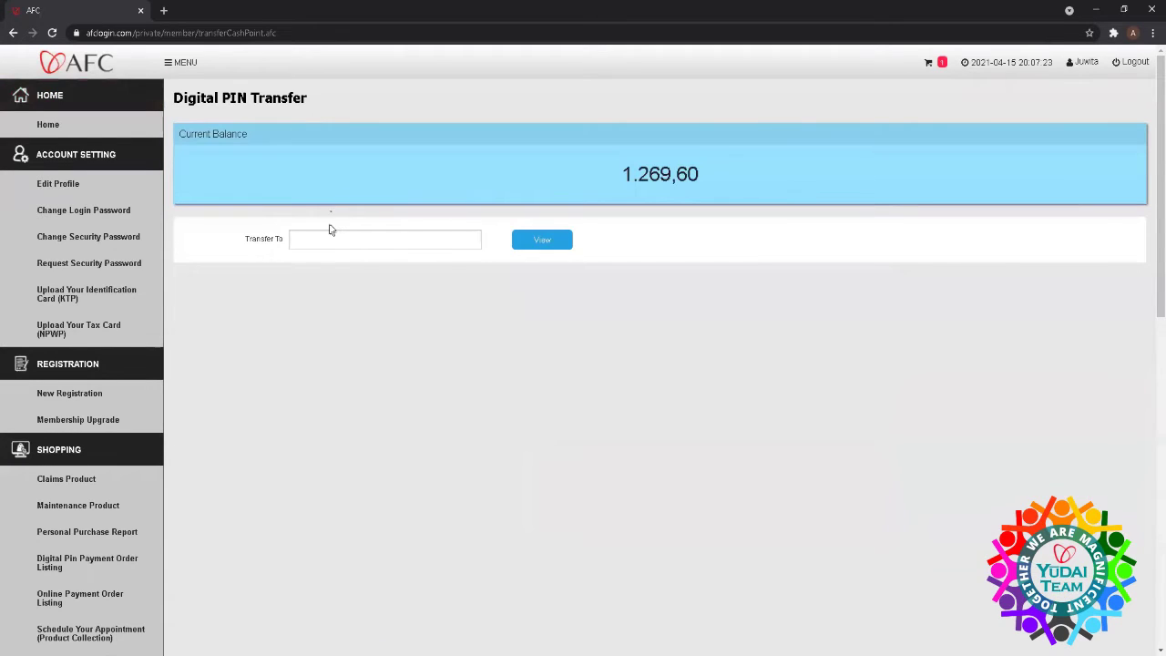
click(331, 235)
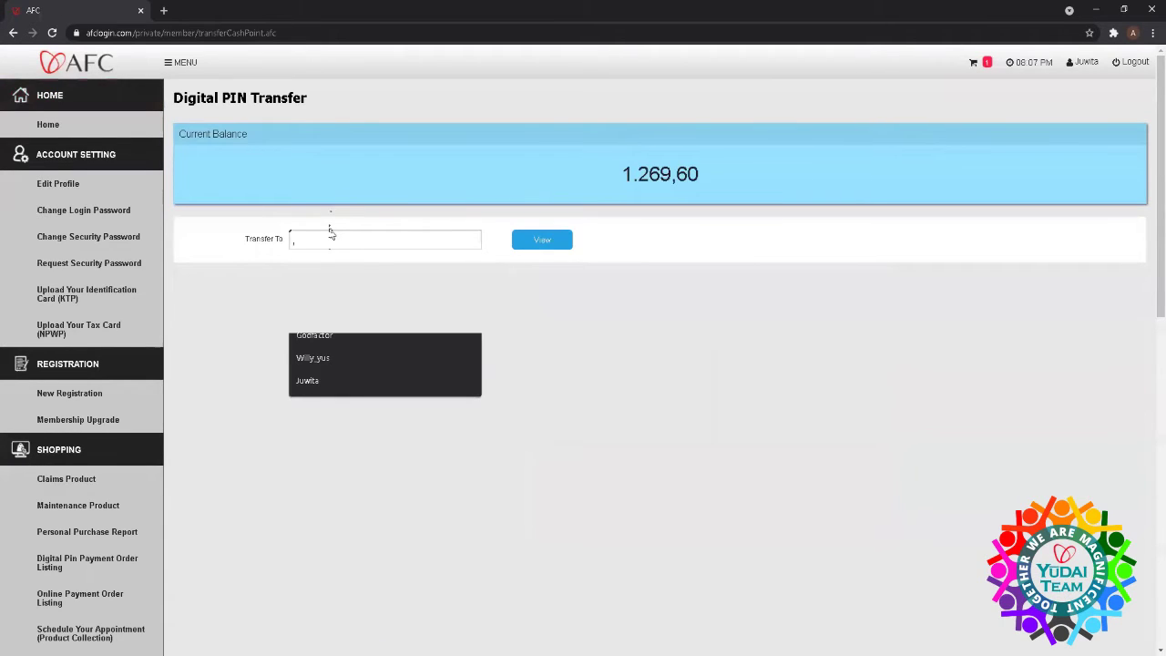
text(g)
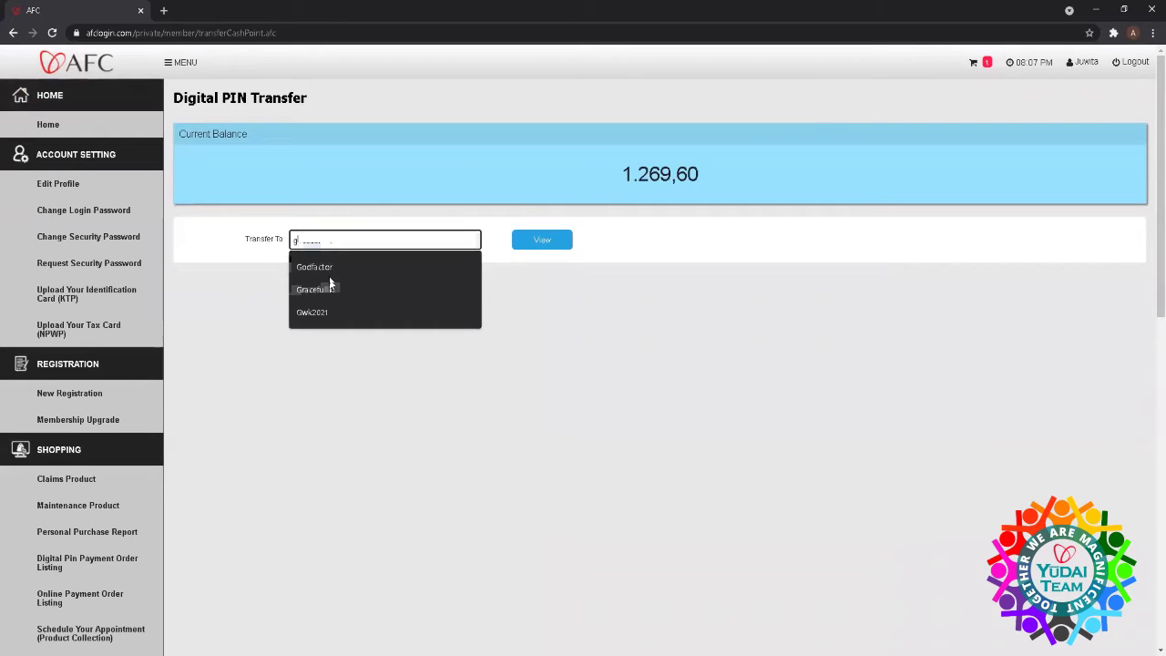
click(330, 289)
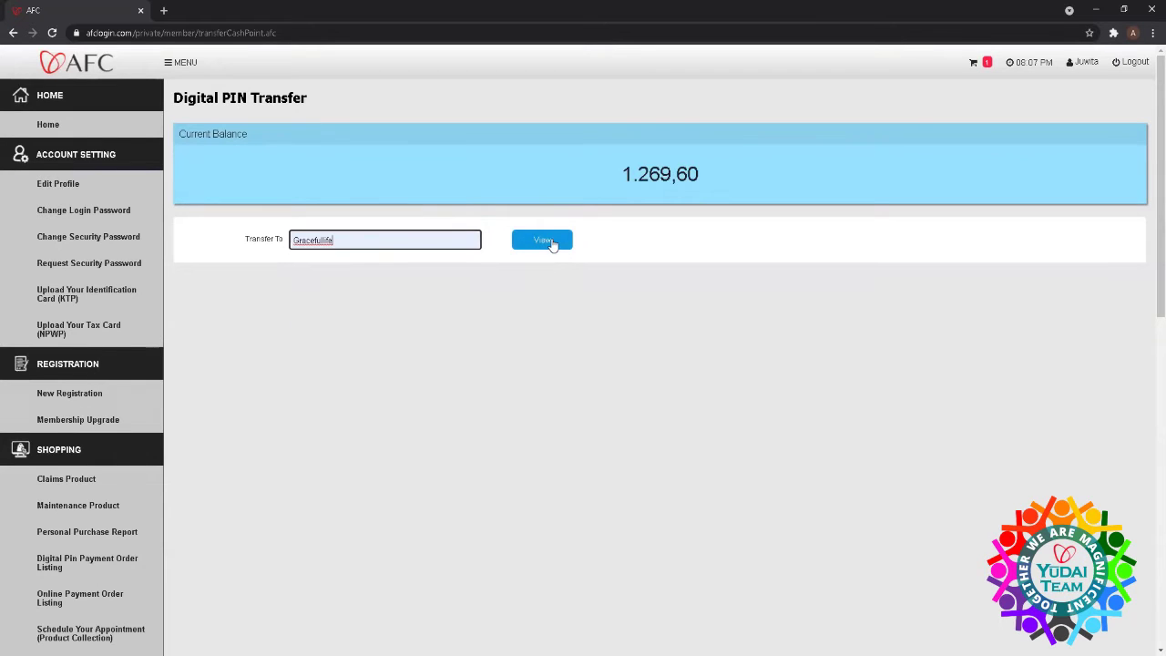
click(551, 242)
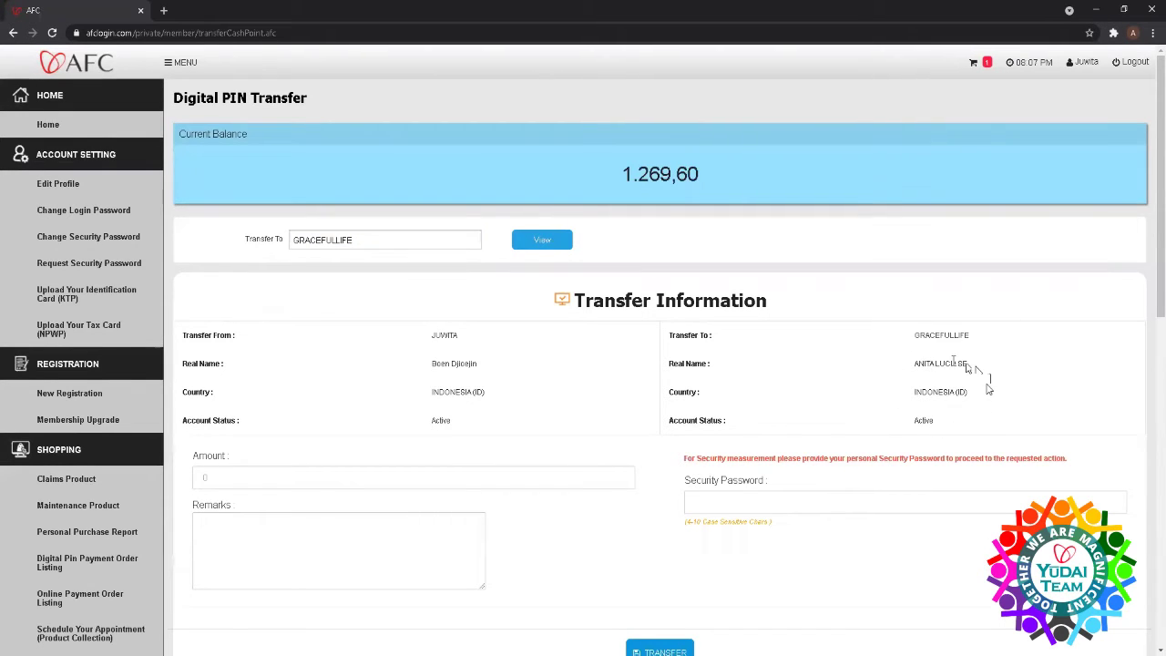
click(259, 476)
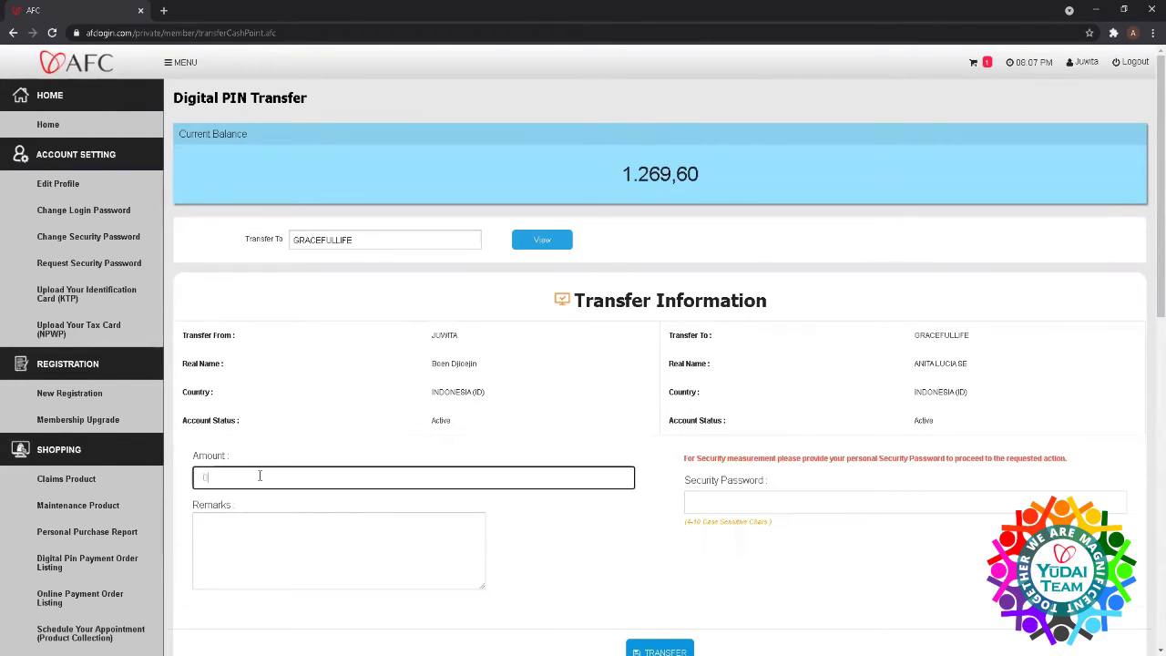
scroll(260, 475, down, 10)
scroll(264, 484, up, 10)
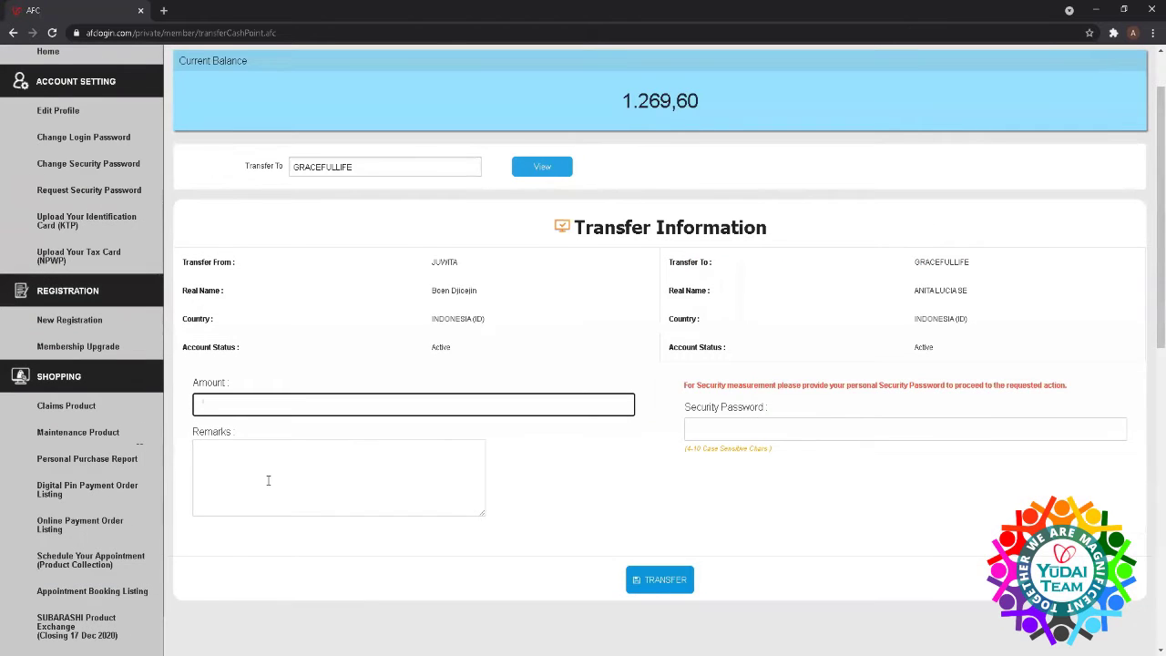
text(330)
scroll(750, 421, up, 2)
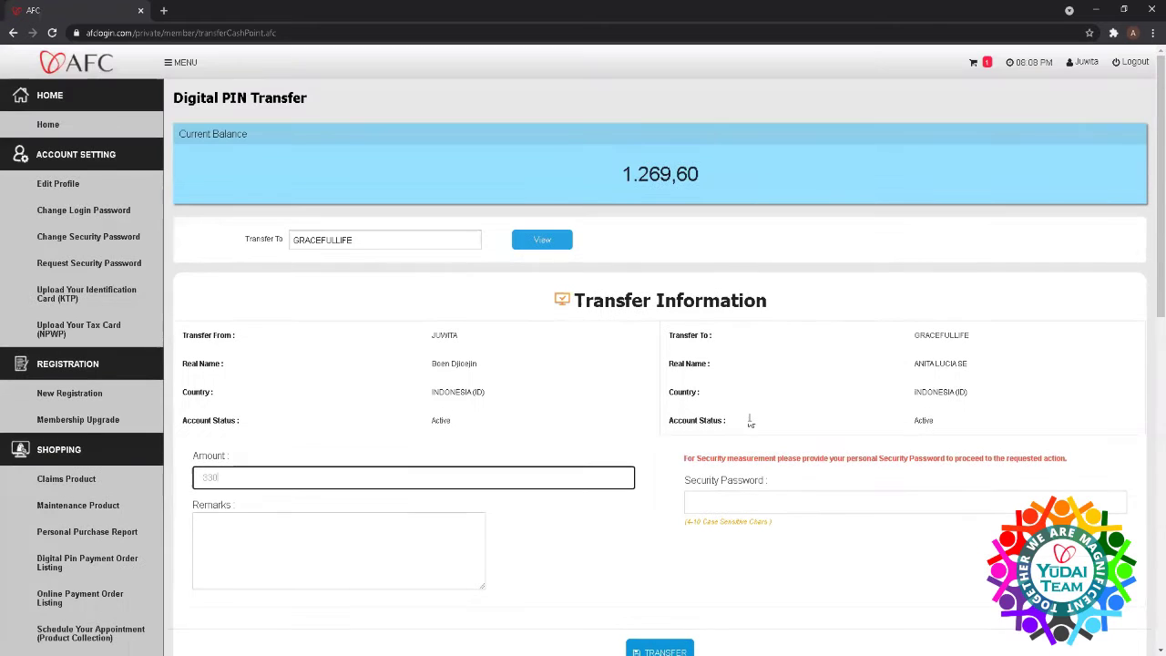
click(51, 126)
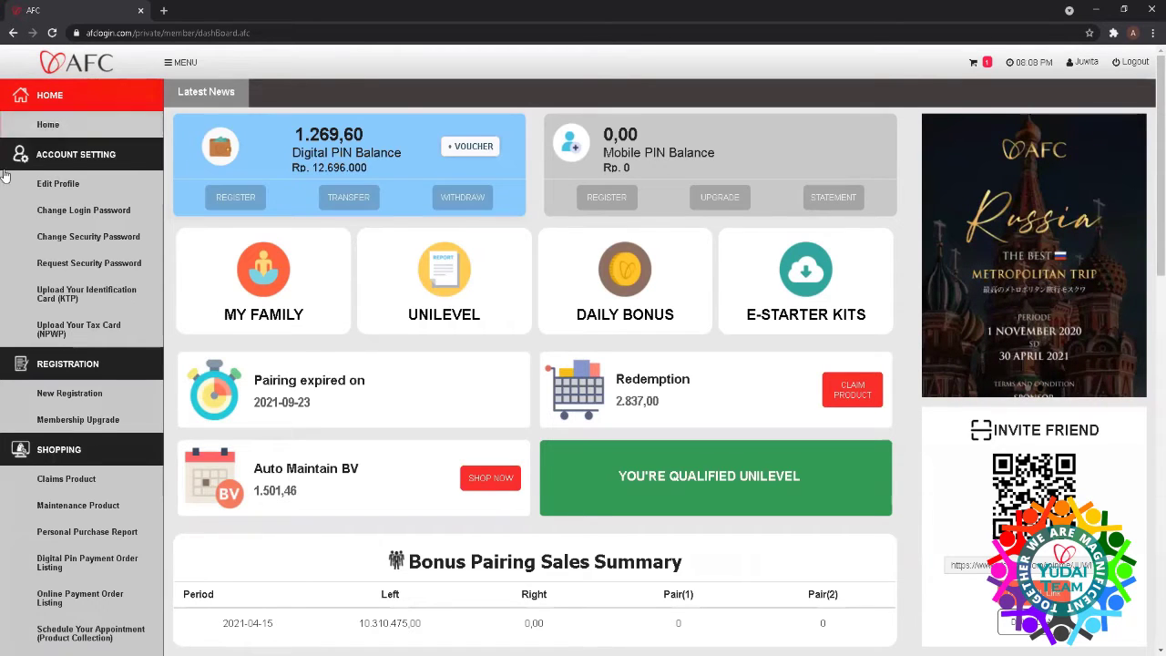
- Open MY FAMILY and show the top member's sales volumes: Left 10,310,475.00, Right 0.00
click(262, 265)
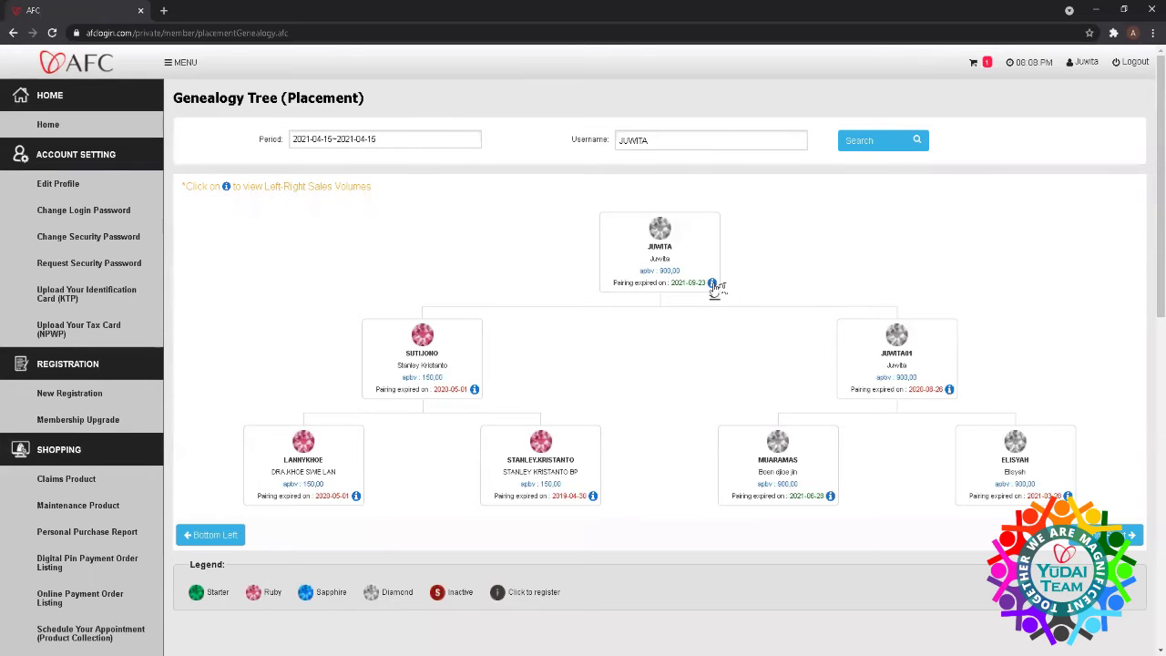
click(712, 284)
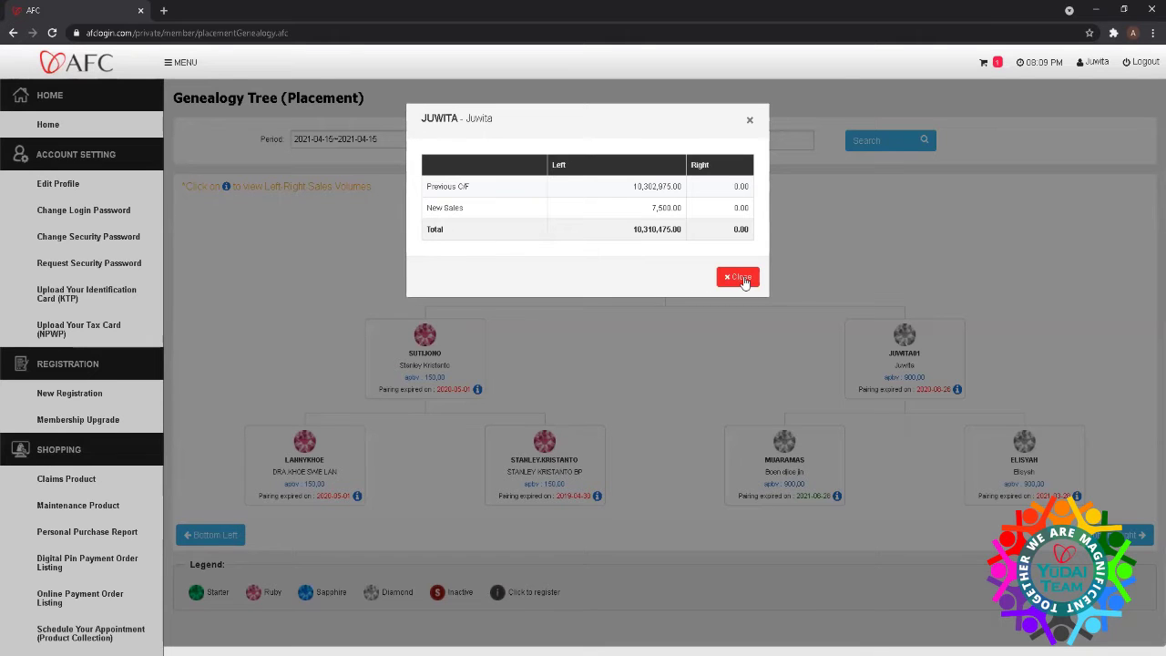
- Close the sales volume summary and go back to the member dashboard
click(744, 282)
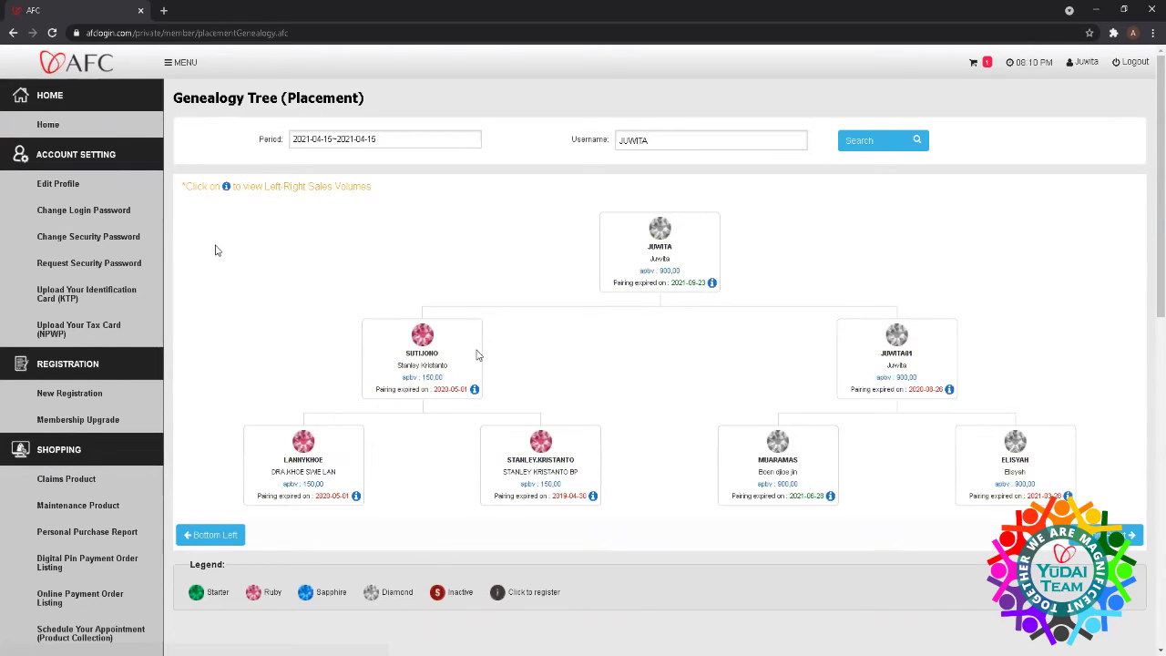
click(56, 133)
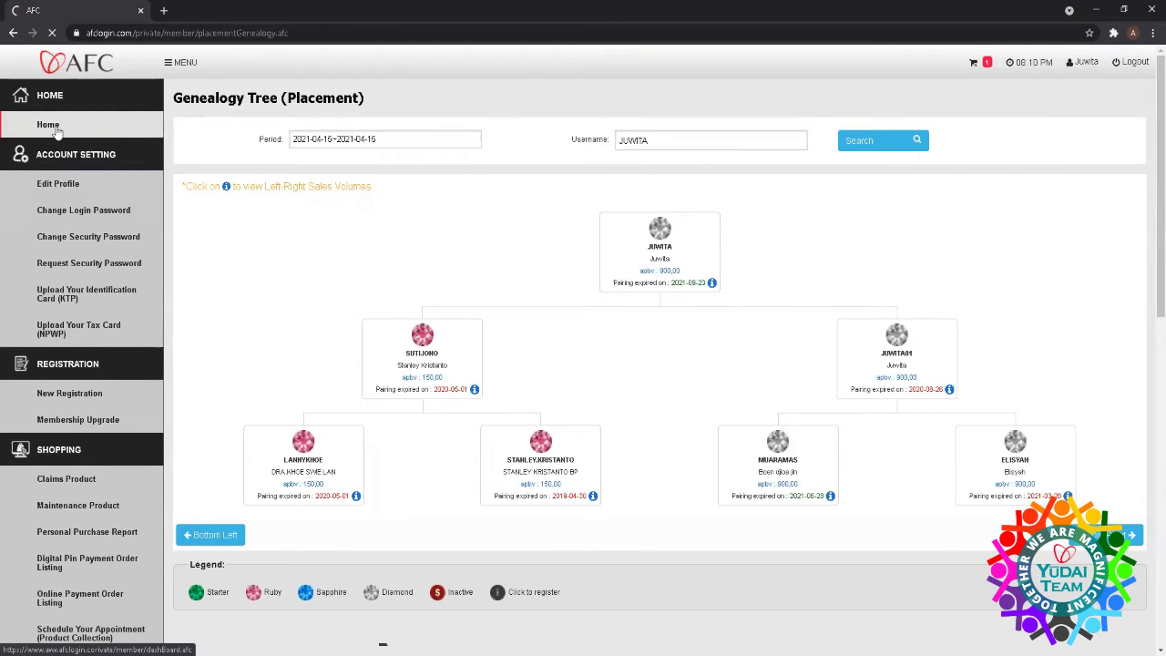
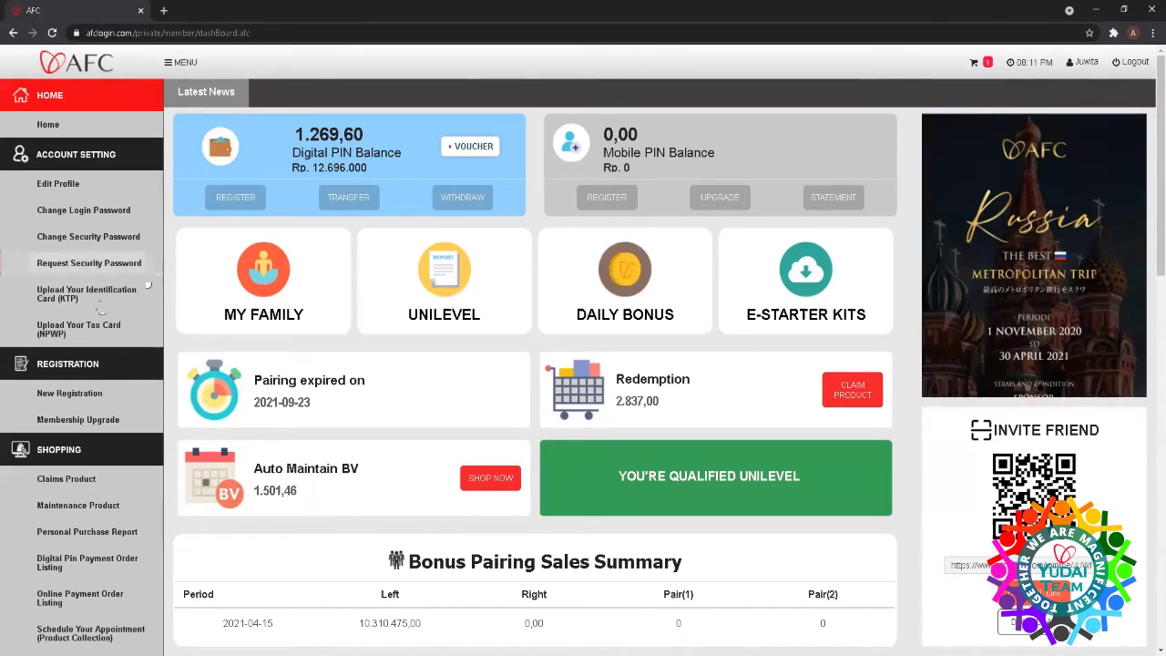
- List withdrawals for the chosen dates, then return to the member dashboard
scroll(75, 280, down, 4)
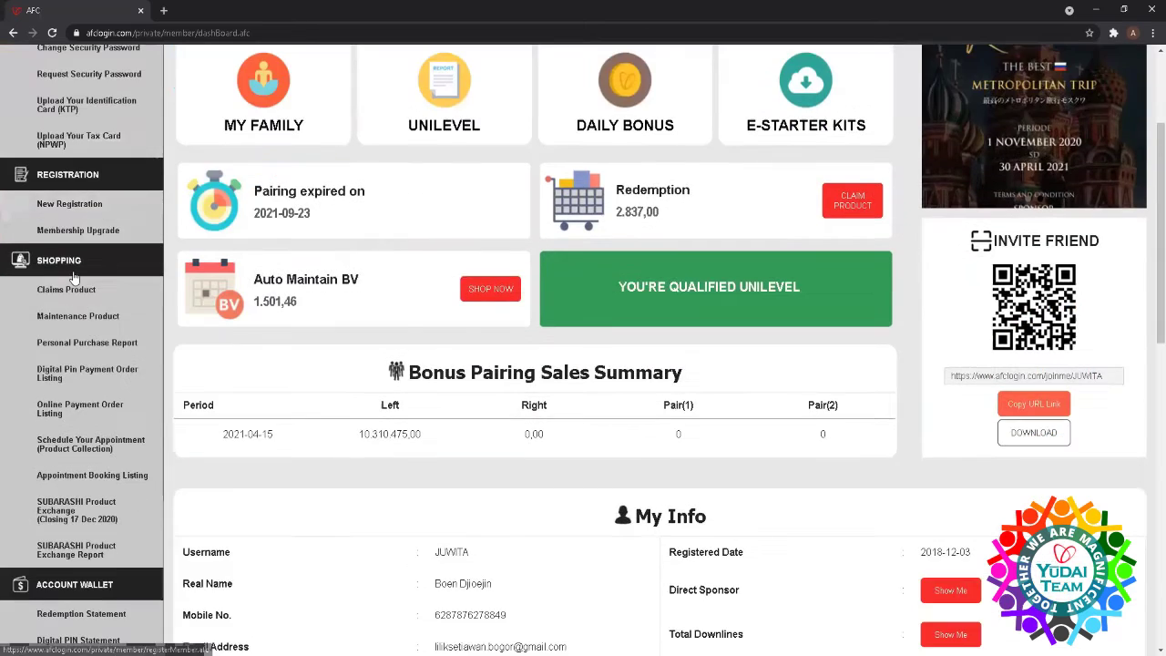
scroll(76, 280, down, 1)
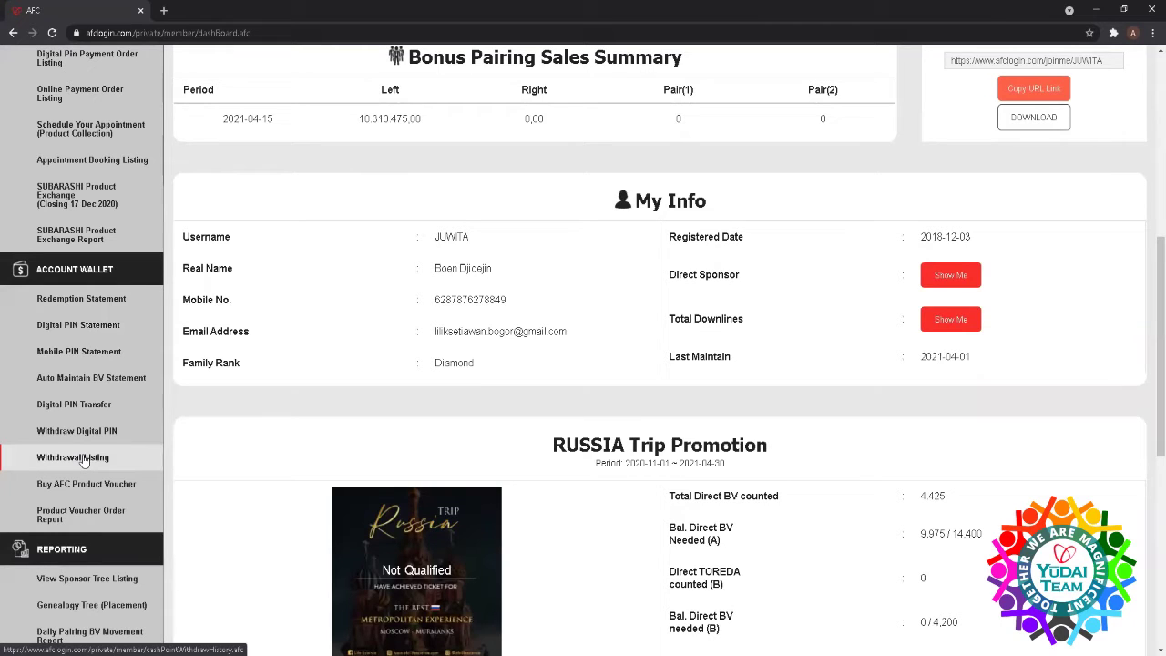
click(83, 458)
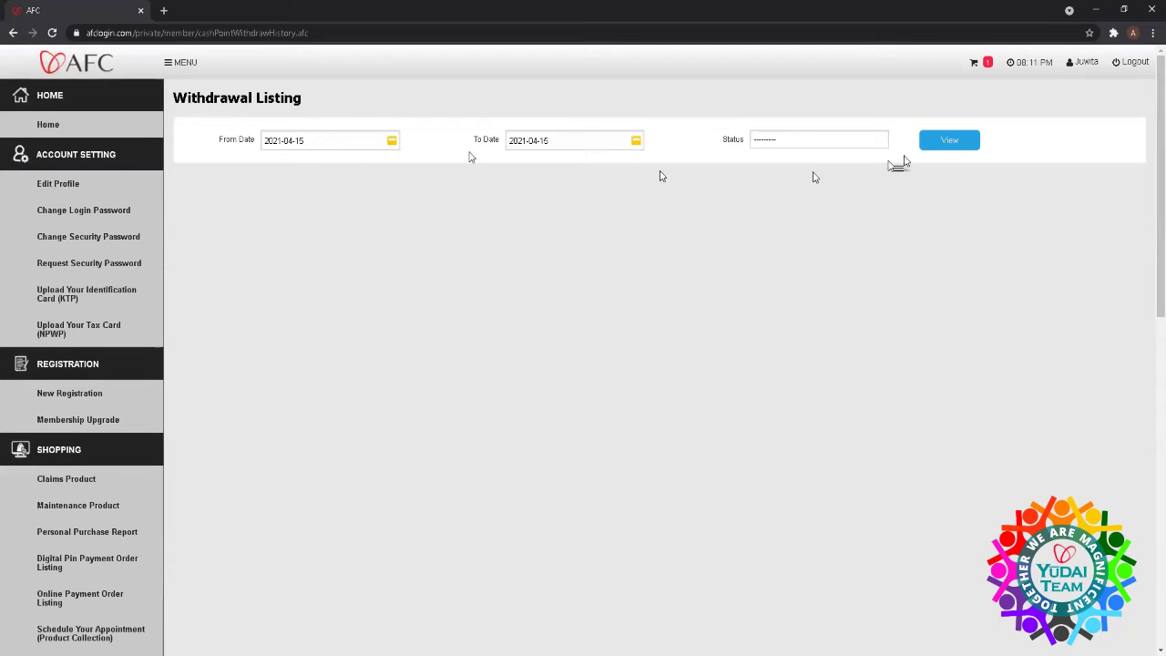
click(931, 141)
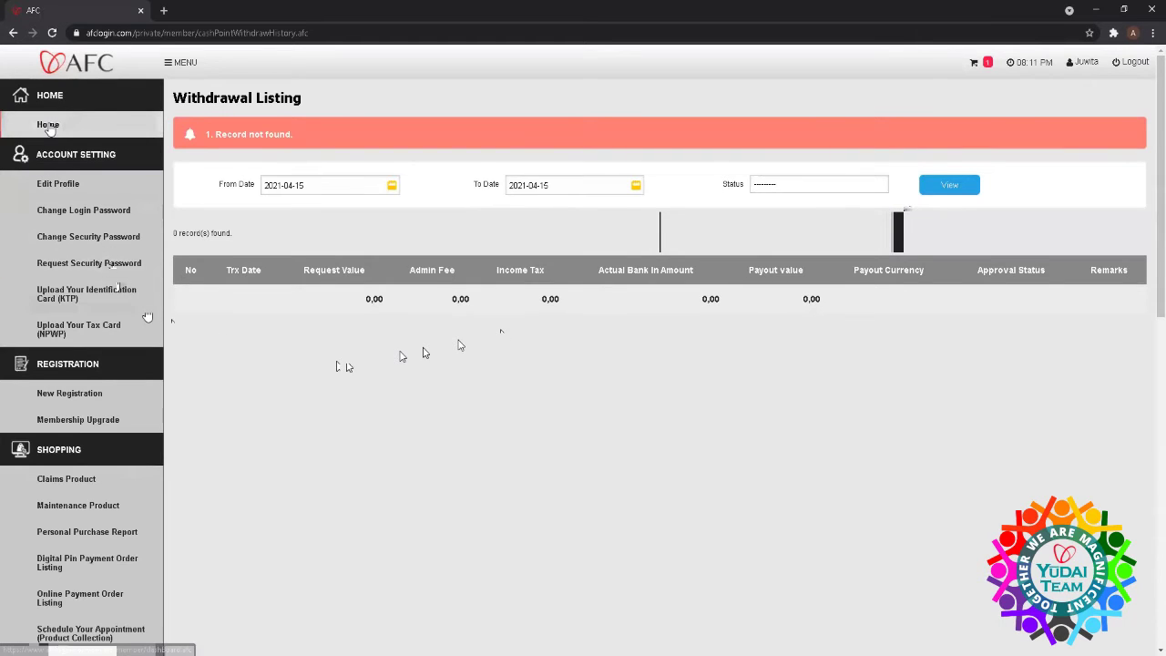
click(49, 125)
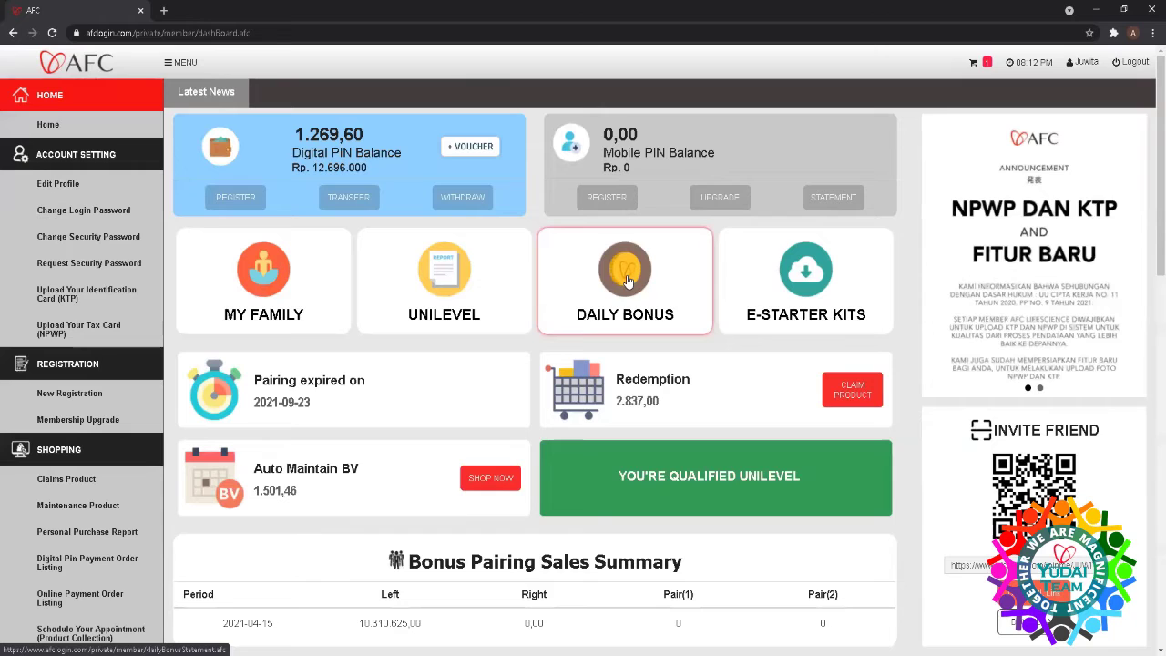
- Load the Daily Bonus Statement for 2021-04-14 and scroll through its Pairing Bonus tables
click(626, 281)
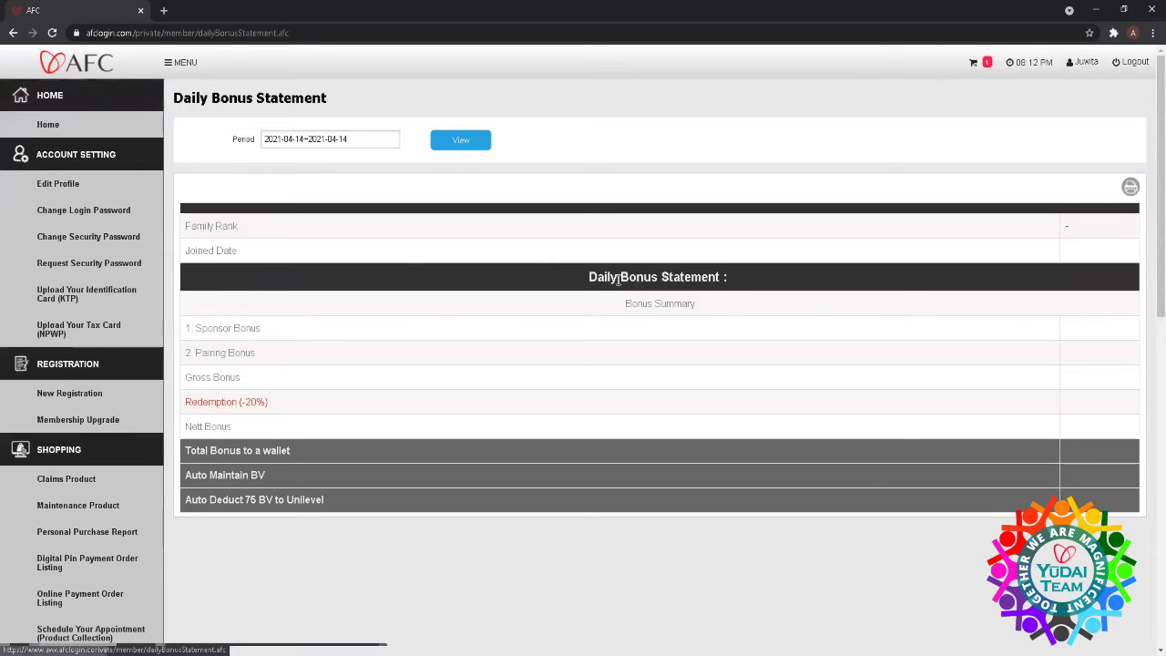
click(471, 142)
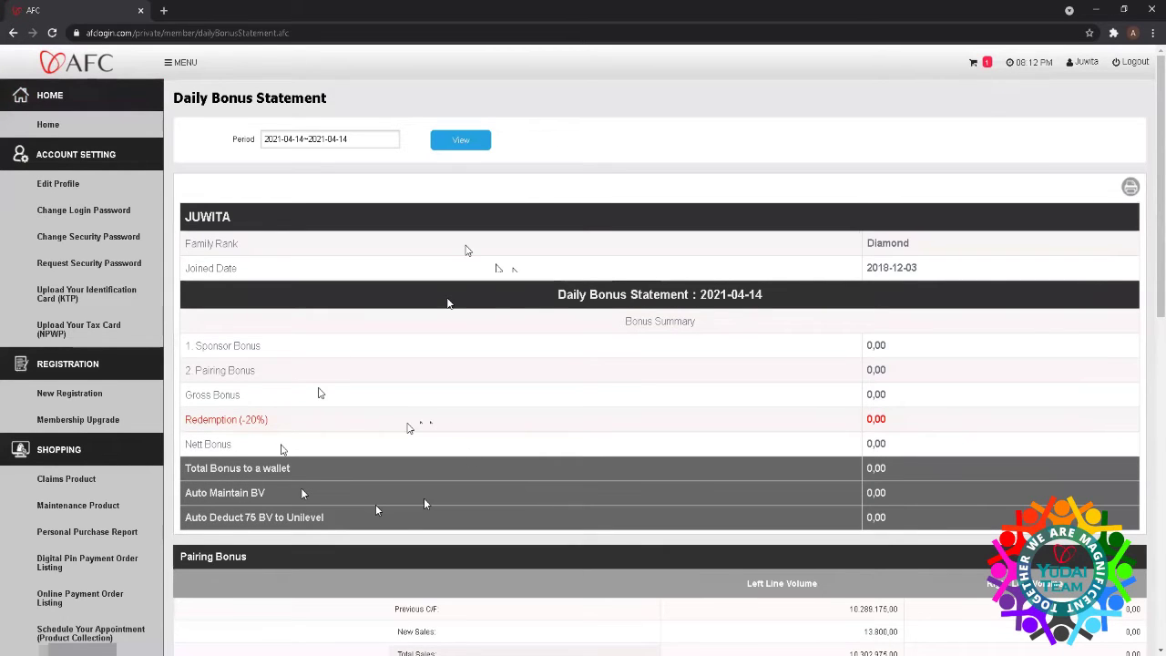
scroll(350, 412, down, 6)
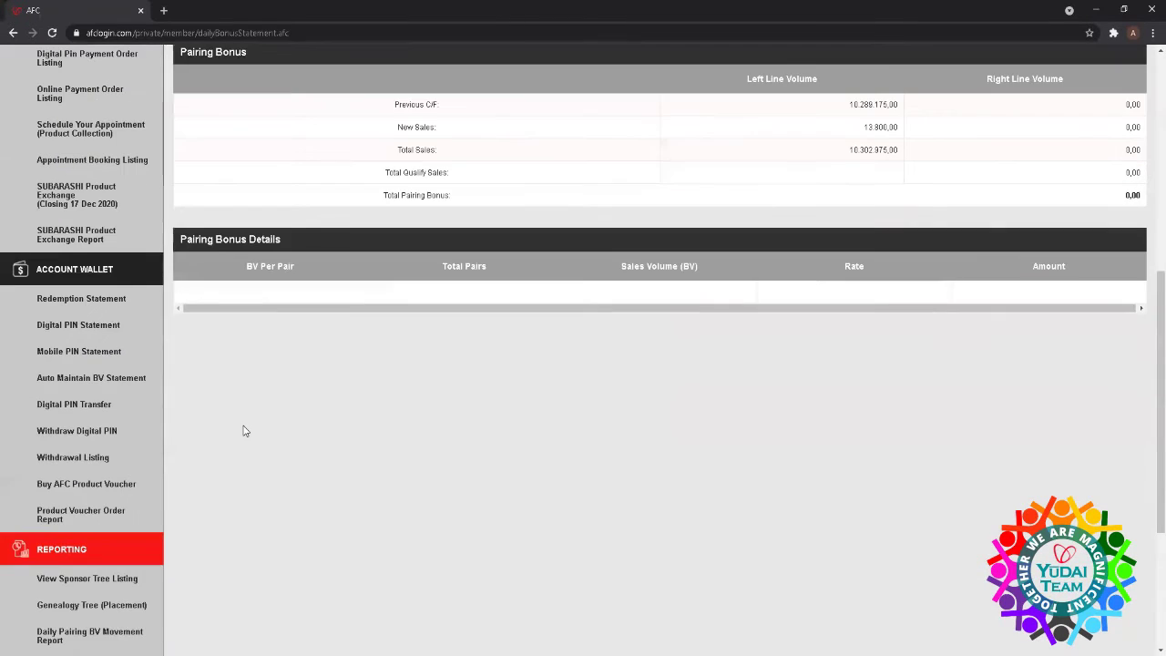
scroll(244, 431, down, 2)
scroll(206, 422, down, 2)
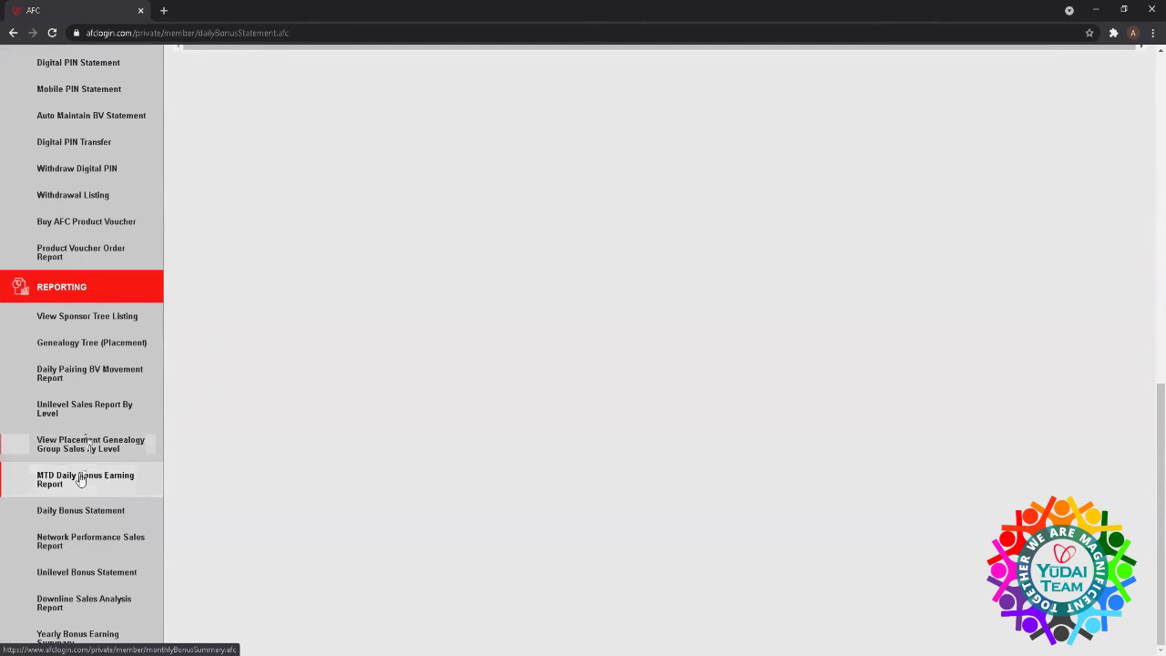
- Show the MTD Daily Bonus Earning Report for period 2021-3, listing 31 daily records
click(80, 480)
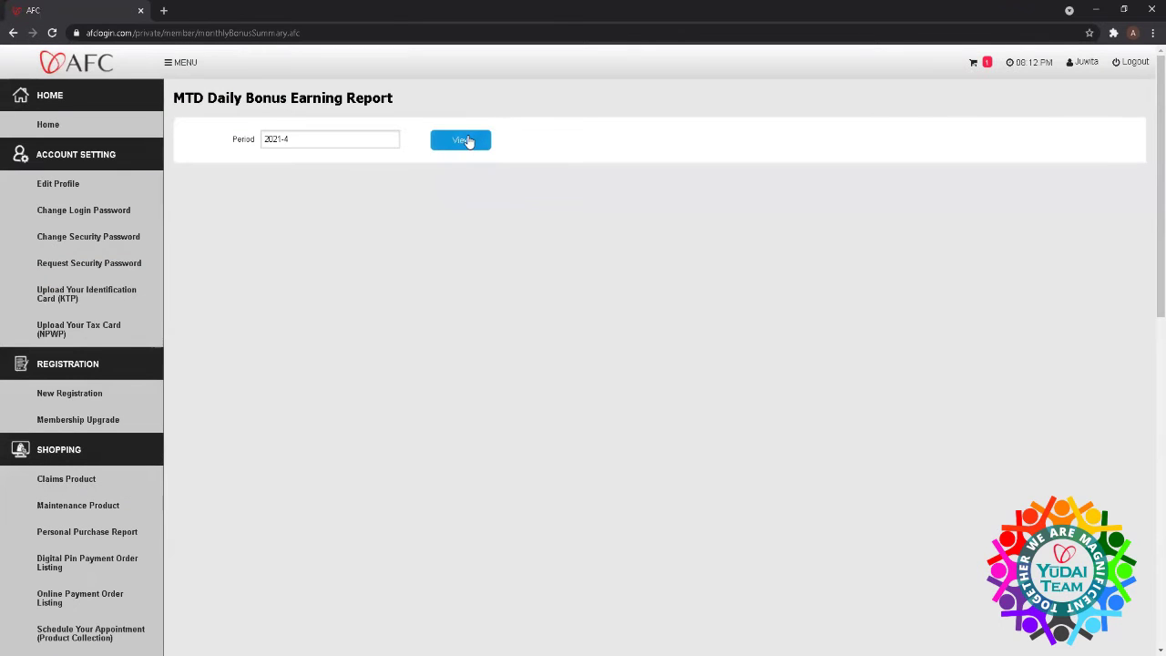
click(305, 141)
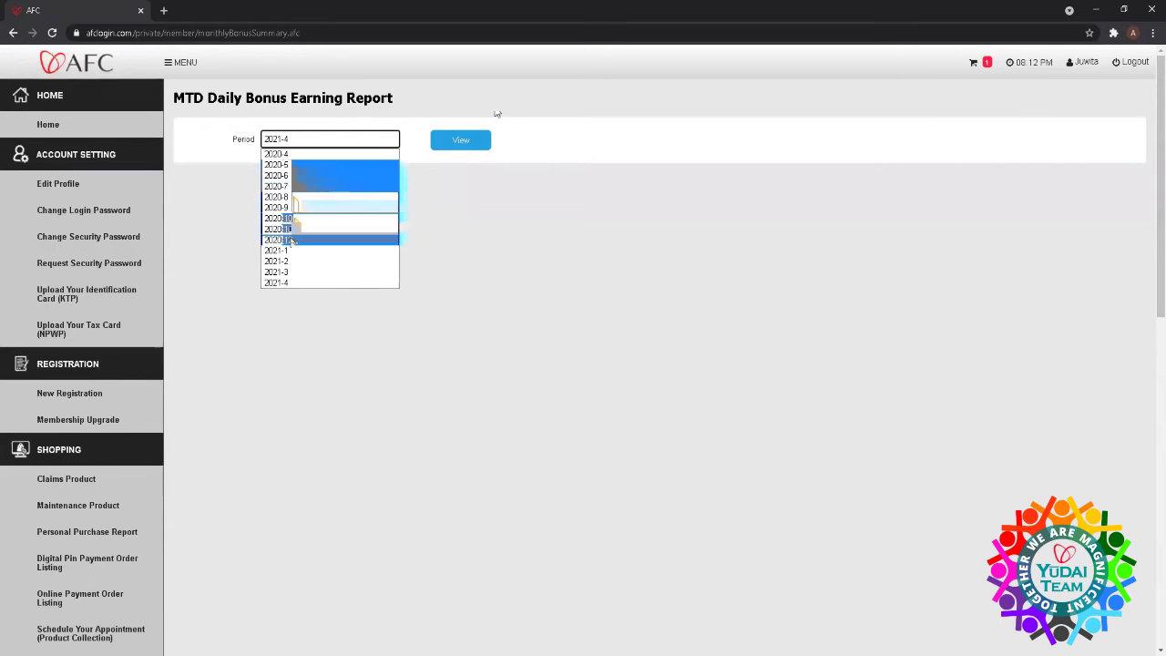
click(290, 272)
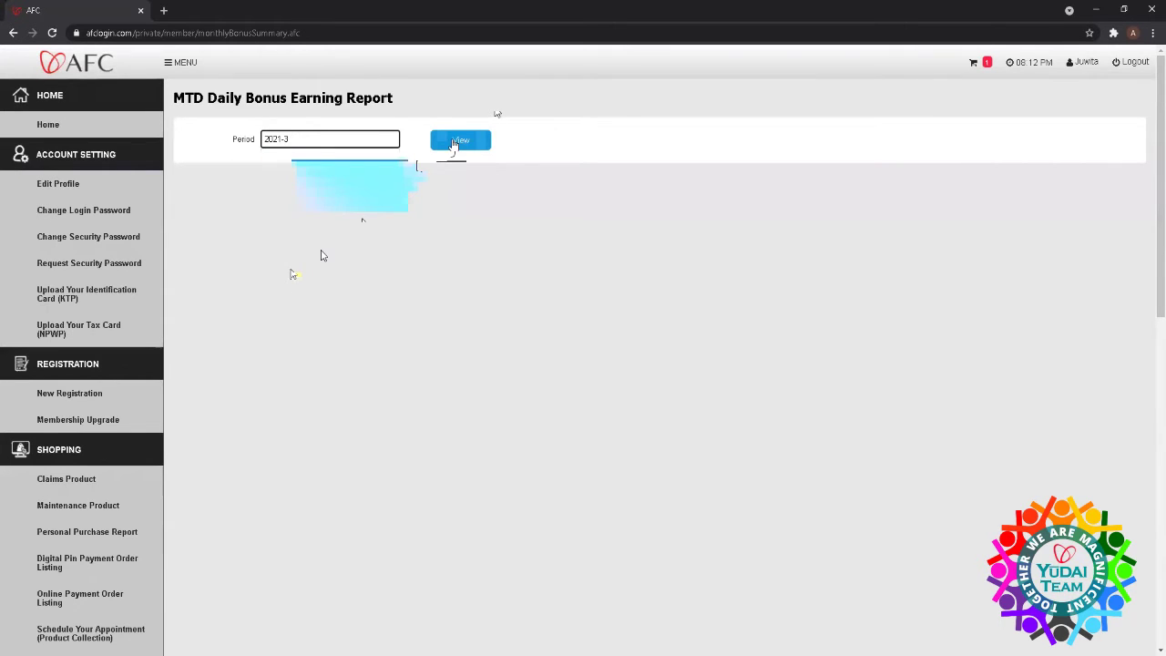
click(452, 143)
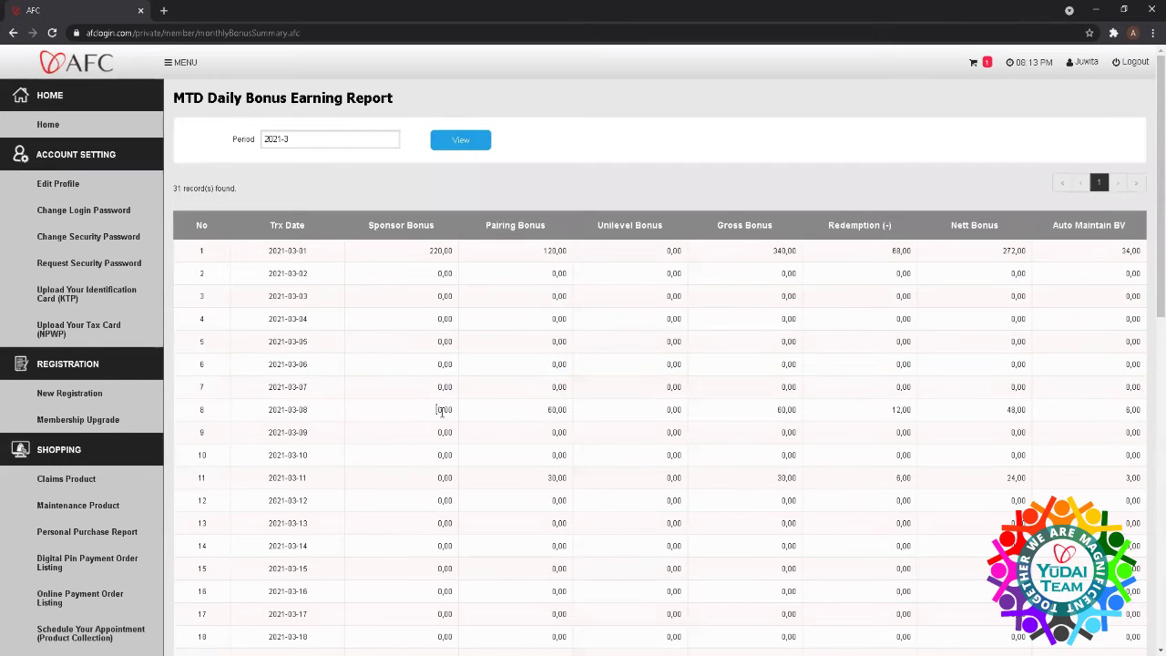
scroll(489, 376, down, 1)
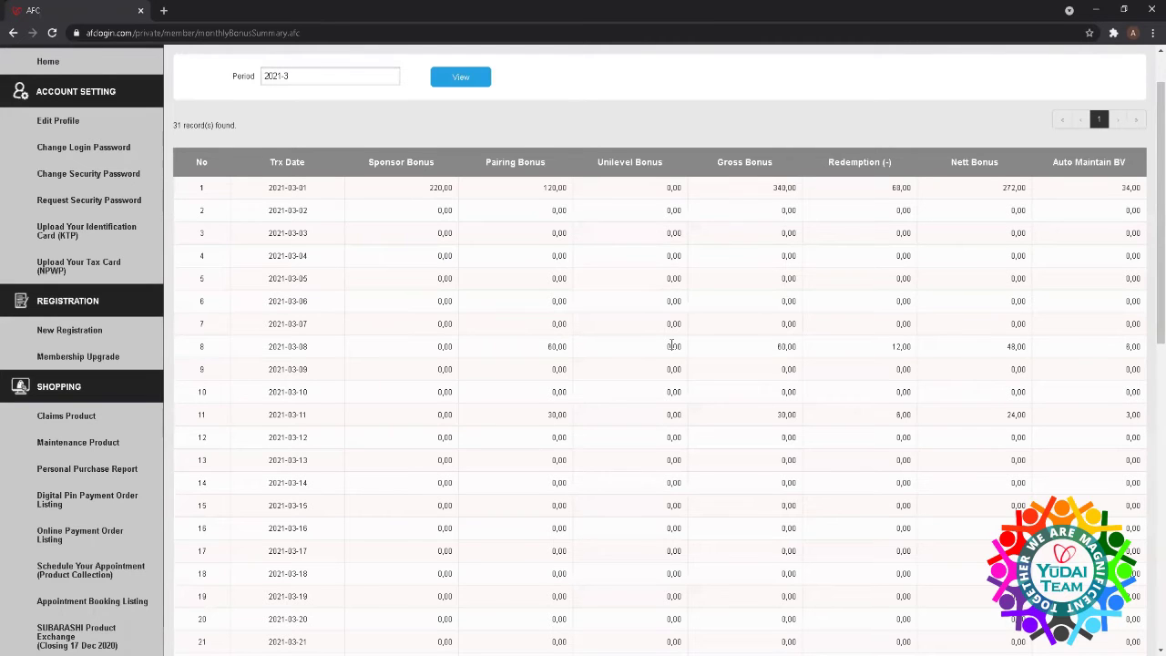
scroll(672, 345, up, 1)
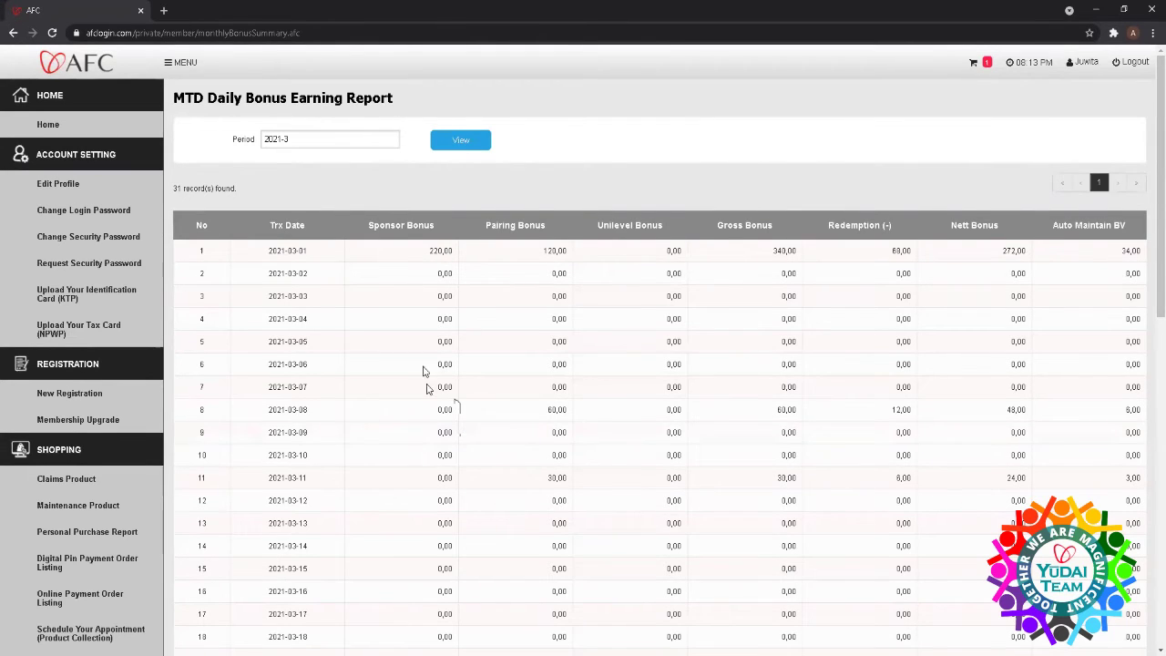
click(391, 143)
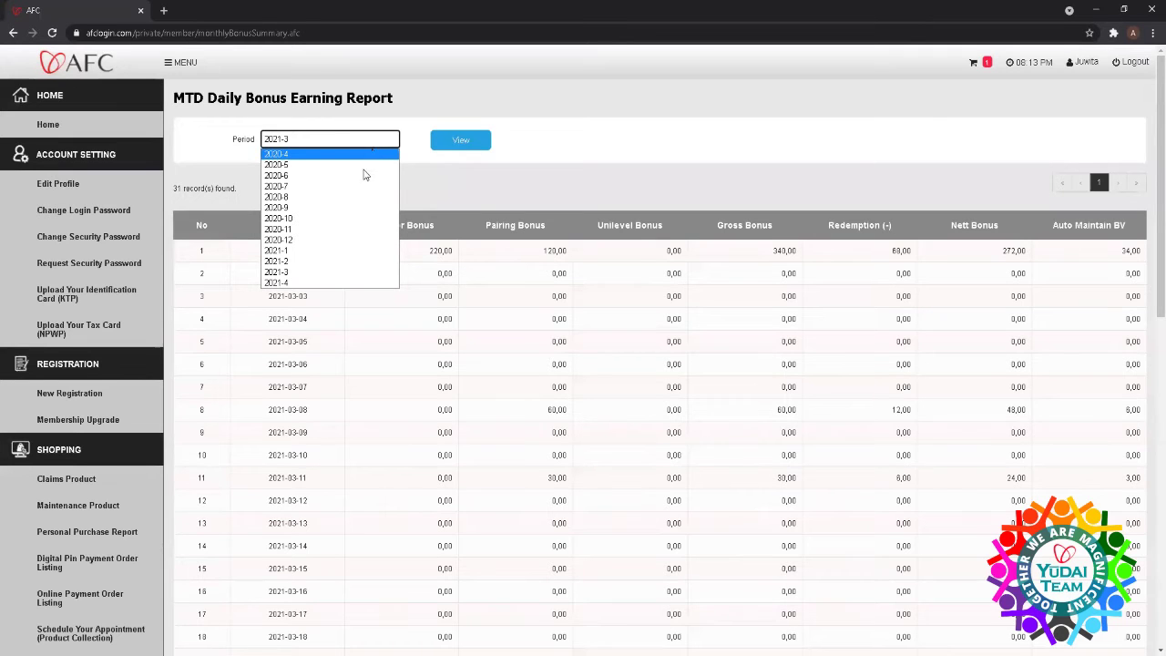
click(473, 148)
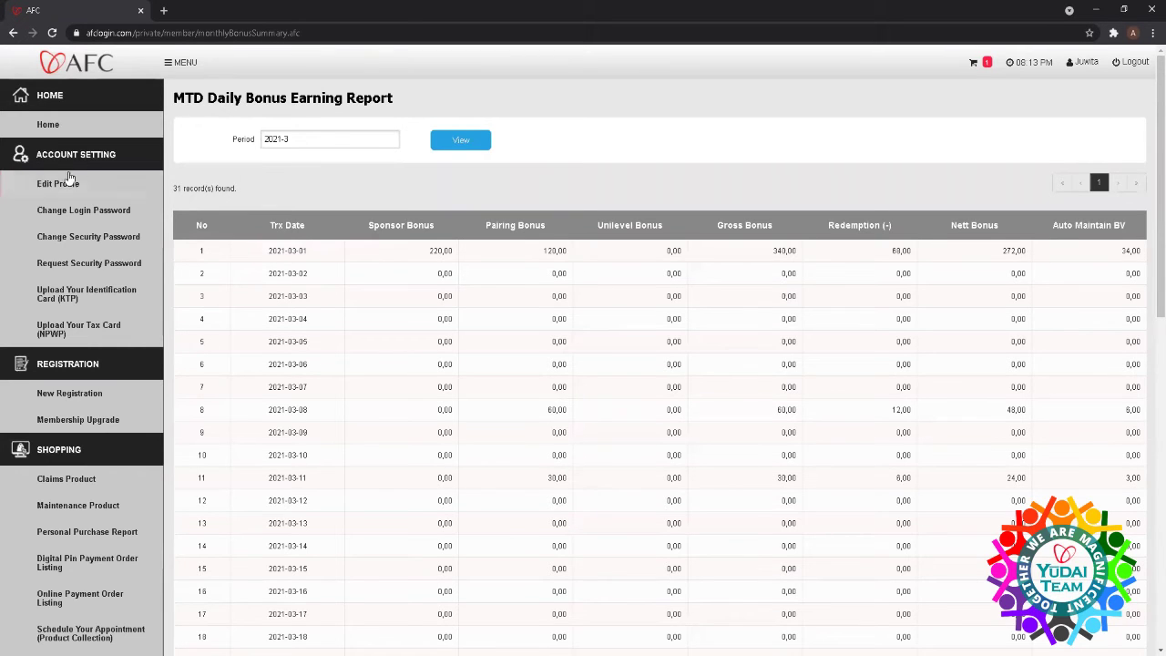
- Open the Request Security Password page under ACCOUNT SETTING
scroll(65, 183, down, 2)
scroll(65, 182, up, 2)
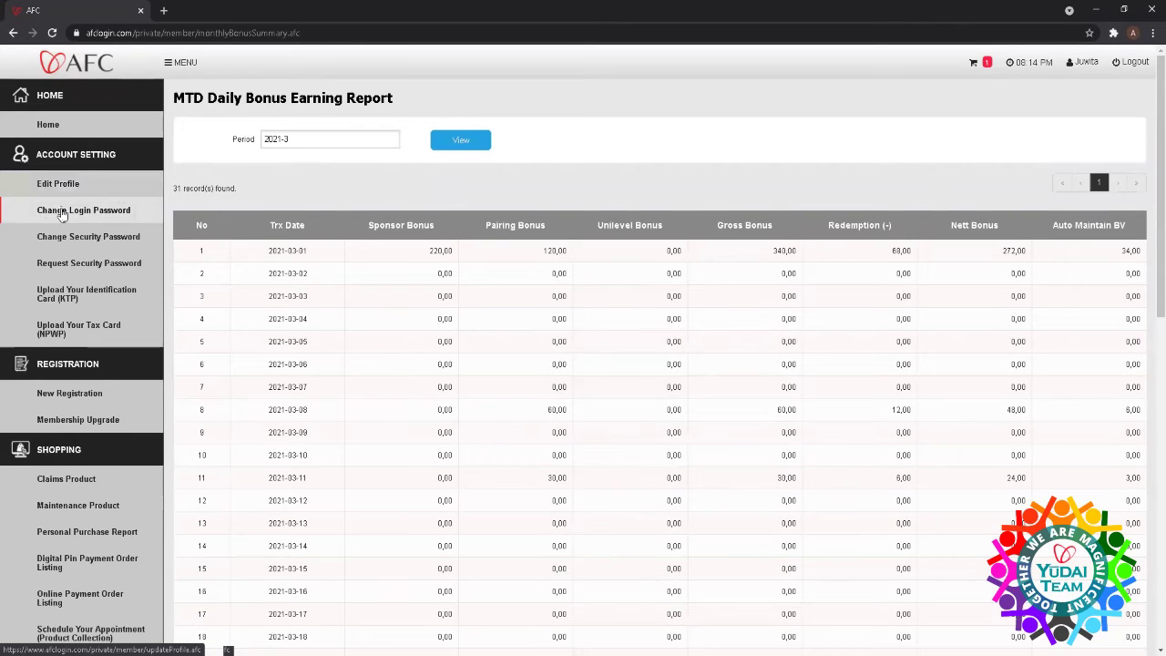
click(65, 266)
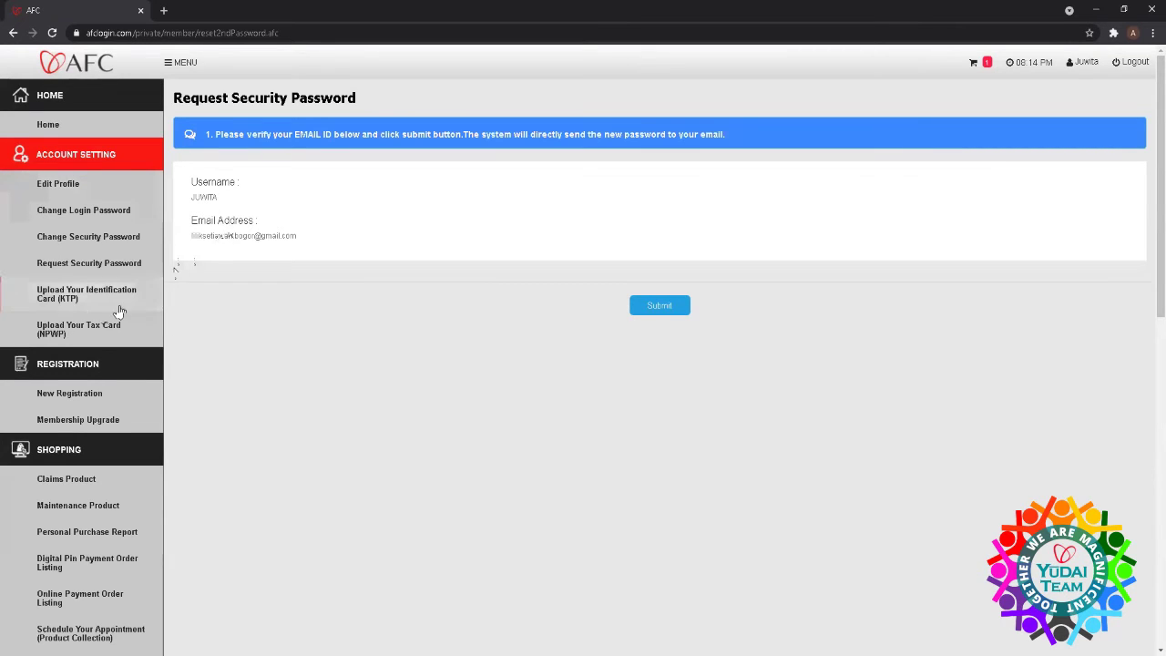
- Review the Upload Your Identification Card (KTP) form, then go back Home
click(70, 294)
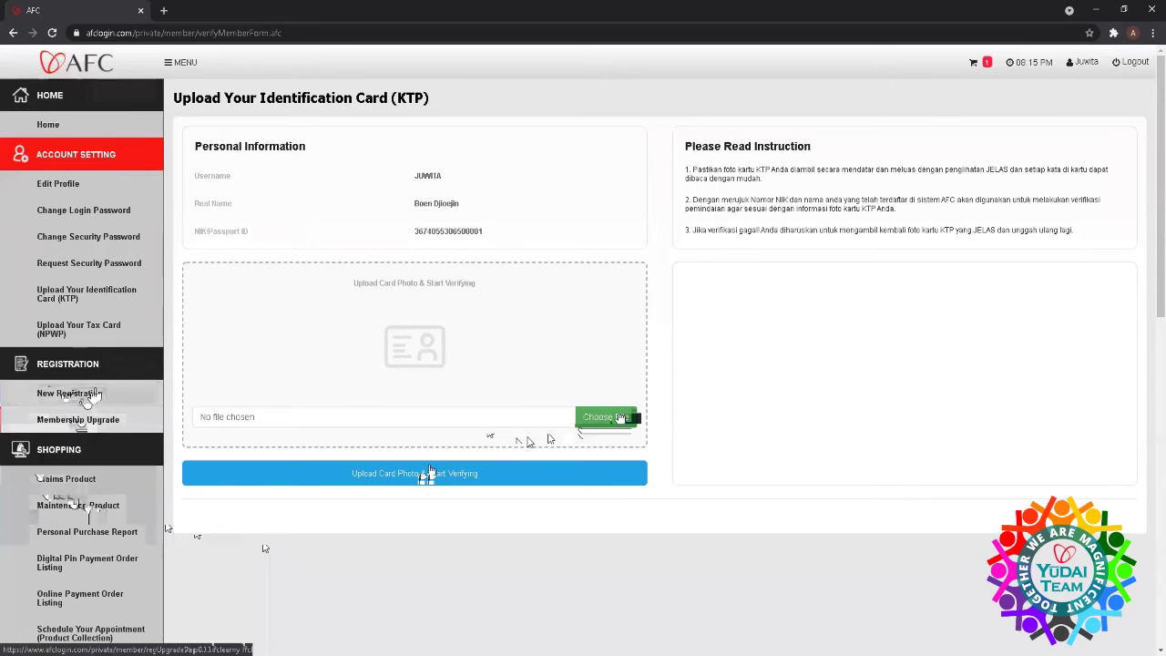
scroll(264, 547, down, 2)
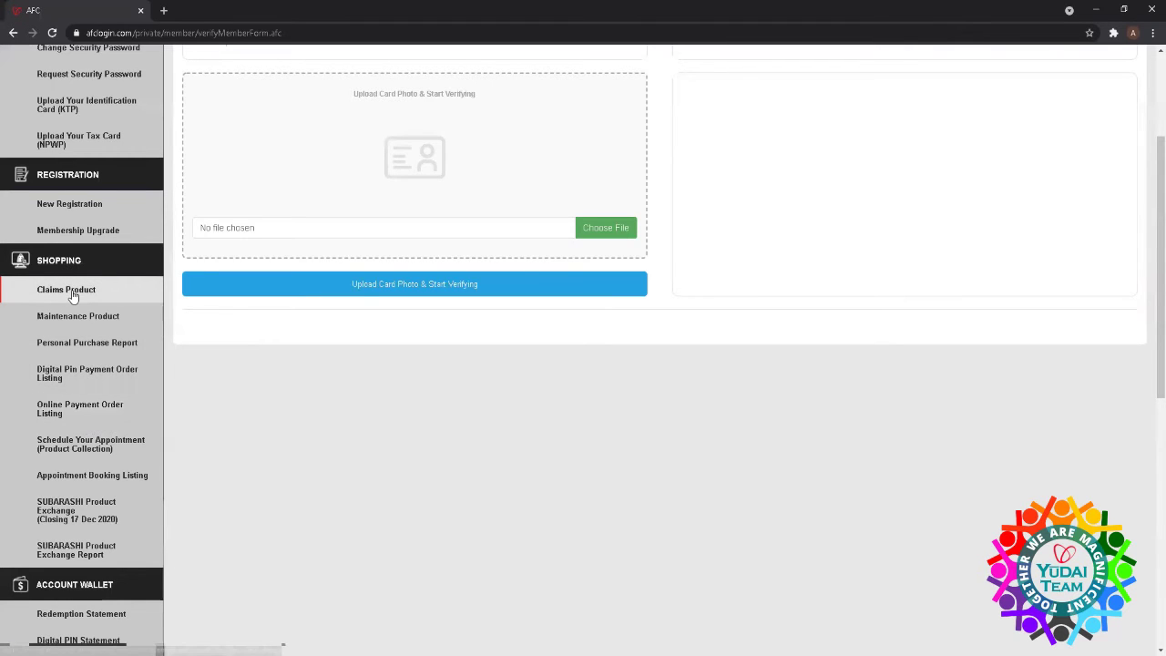
scroll(105, 173, up, 3)
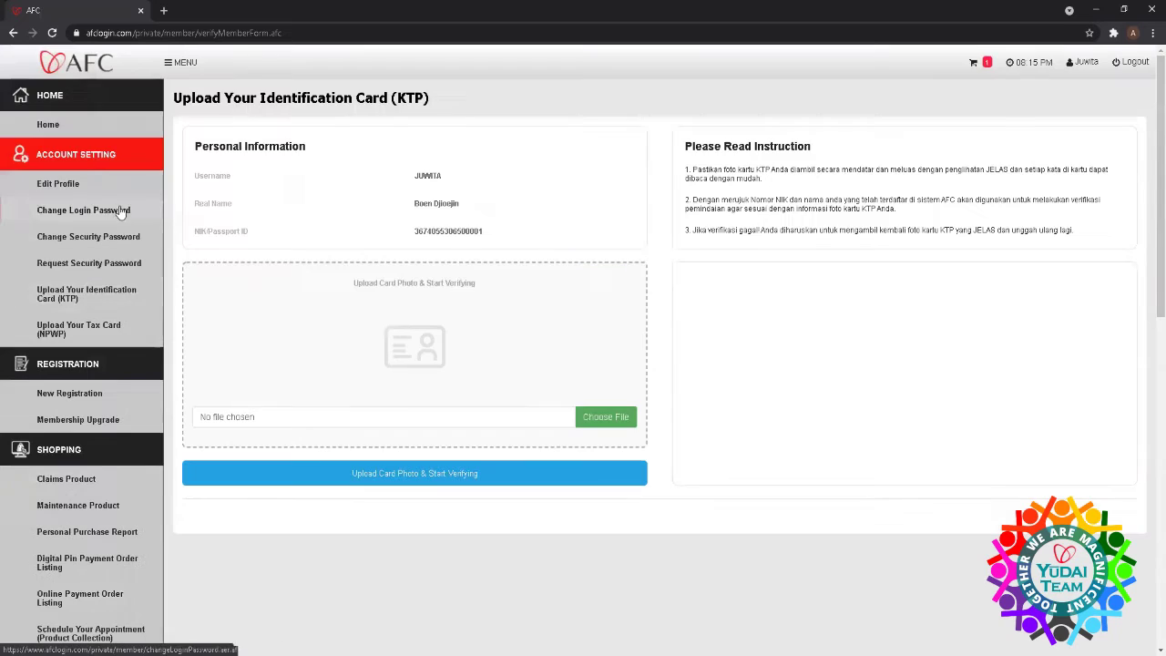
click(47, 125)
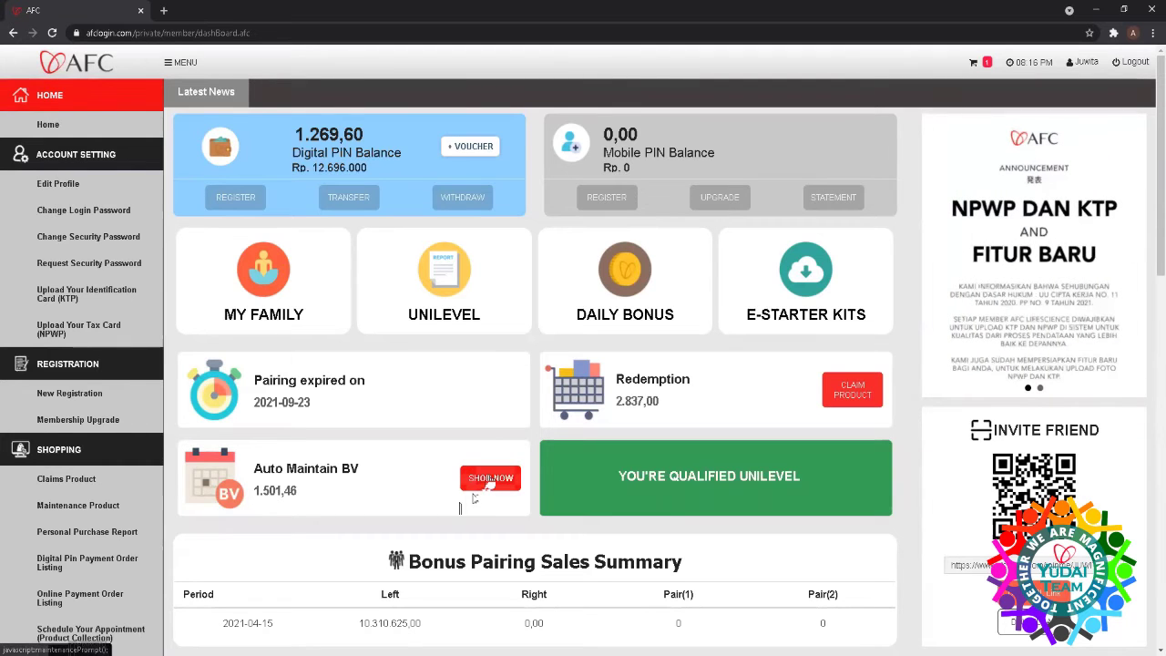
- Start a Maintenance Product order, confirm the notice, and return to the home dashboard
click(474, 482)
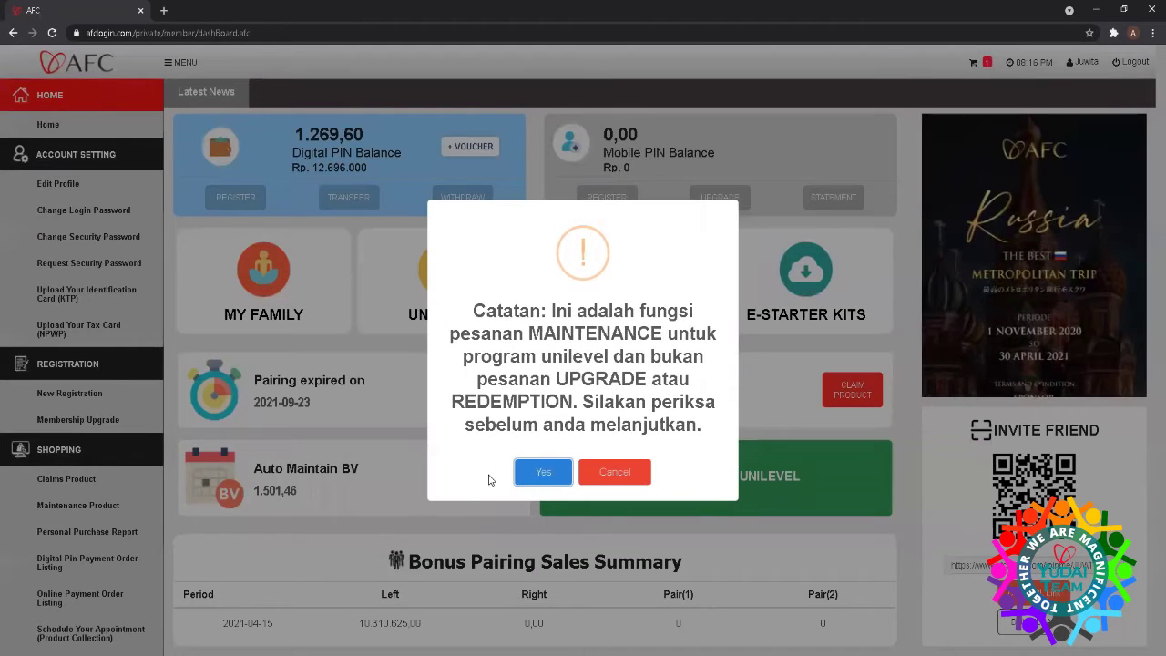
click(553, 477)
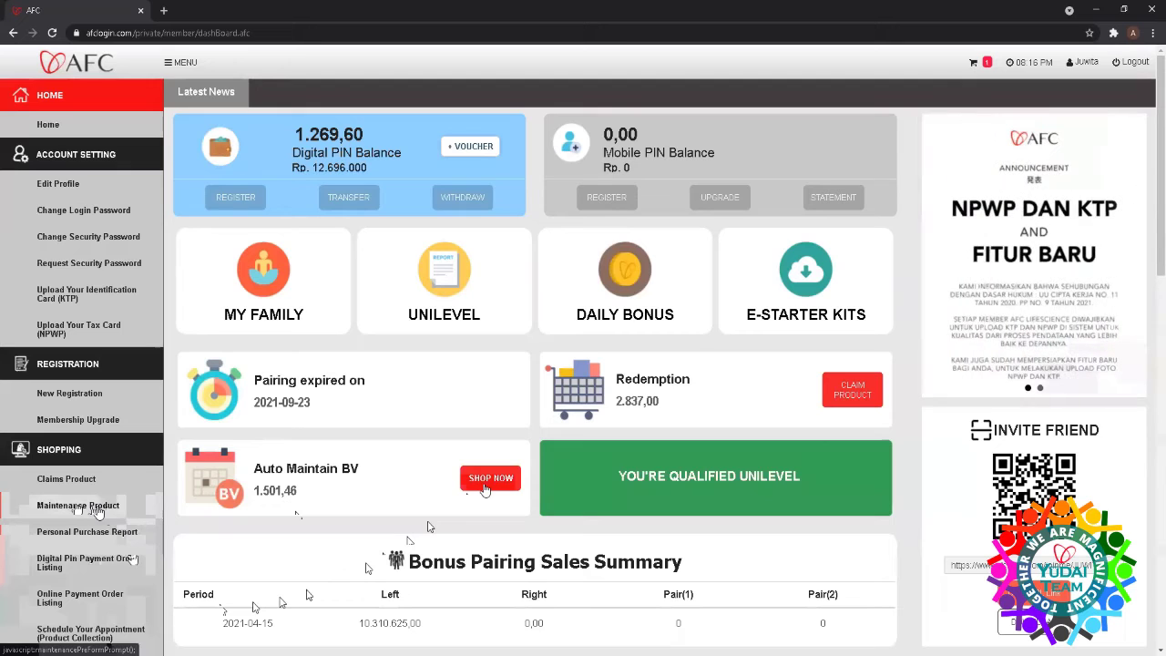
click(96, 506)
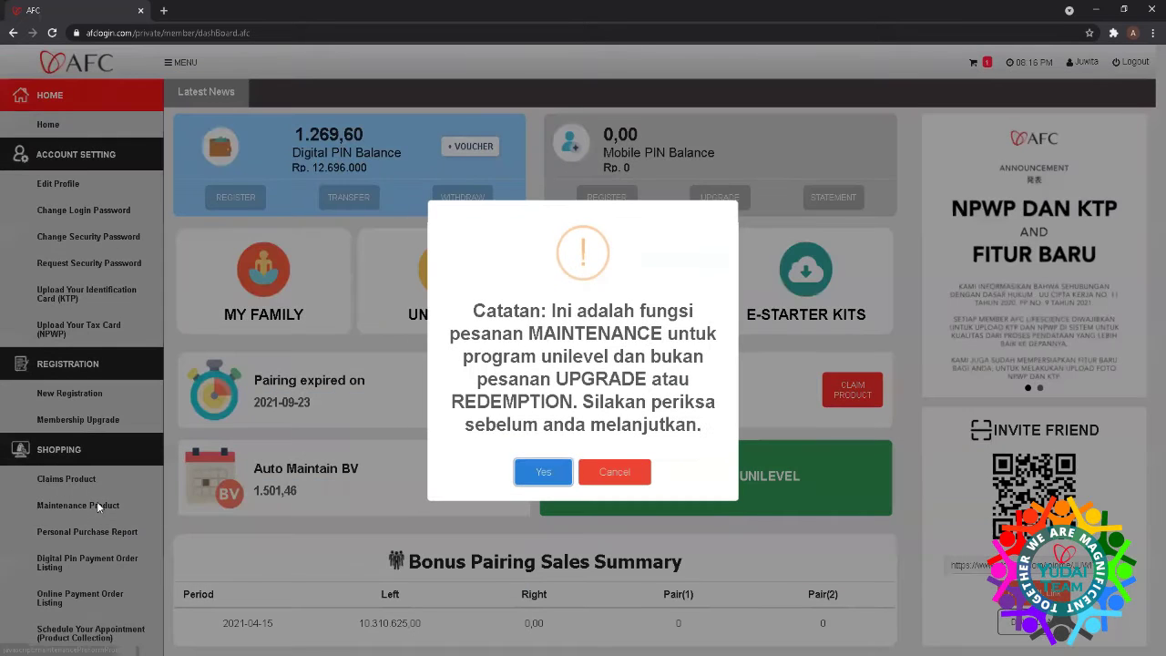
click(535, 472)
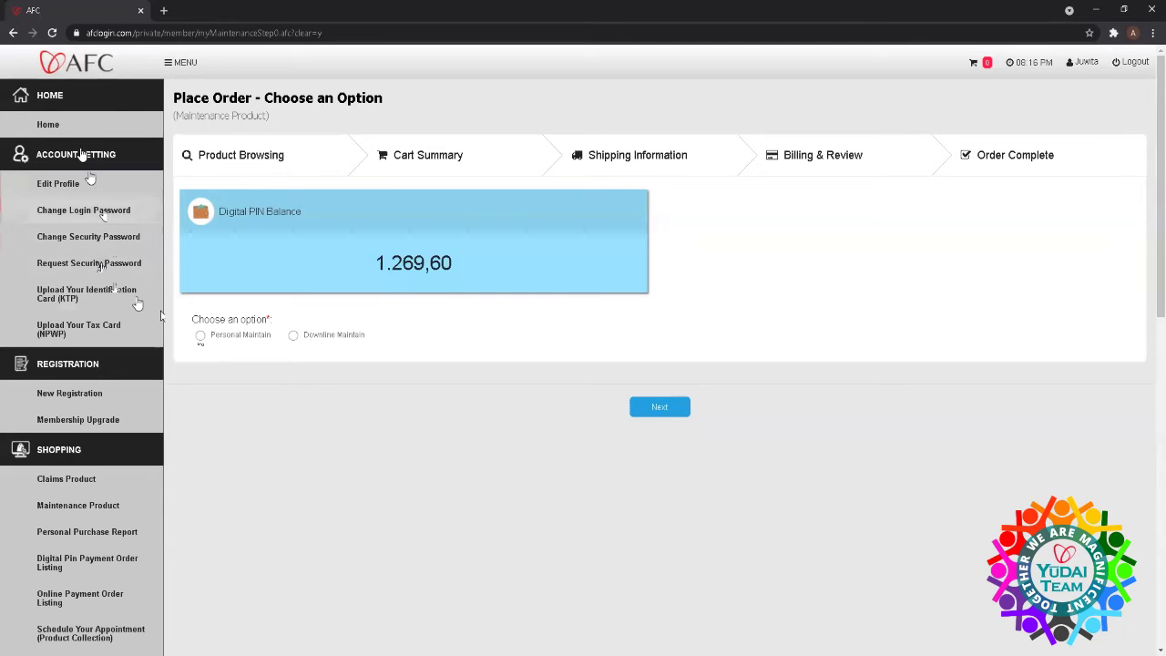
click(73, 124)
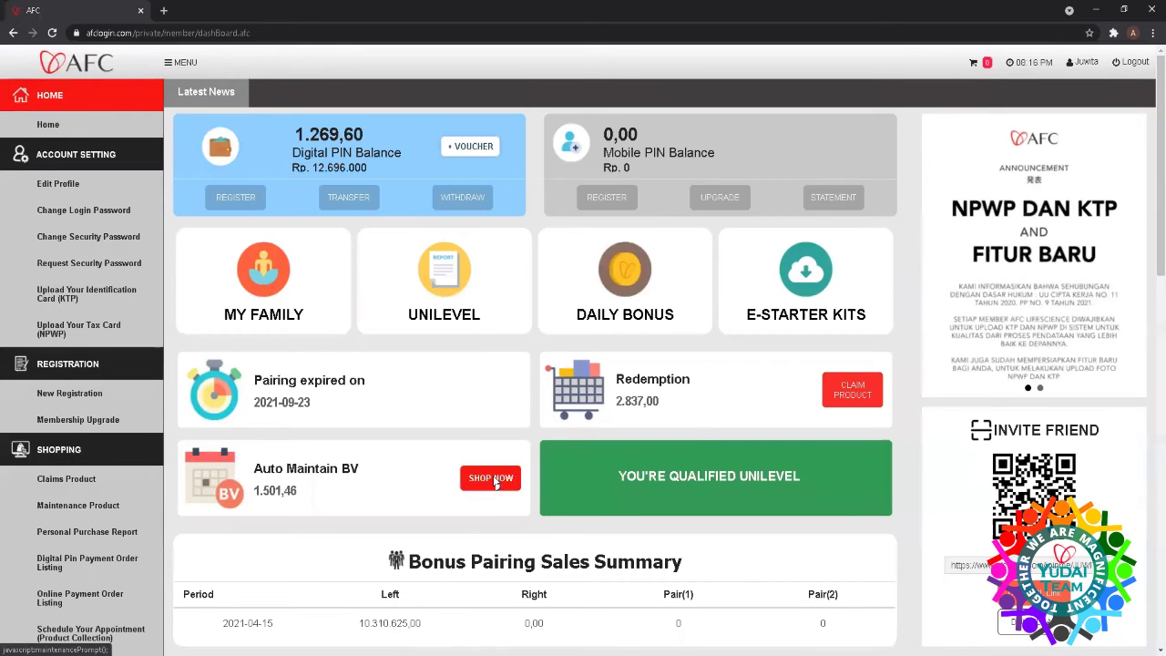
- Shop with the Auto Maintain BV balance and load more products into the catalogue
click(492, 478)
click(542, 474)
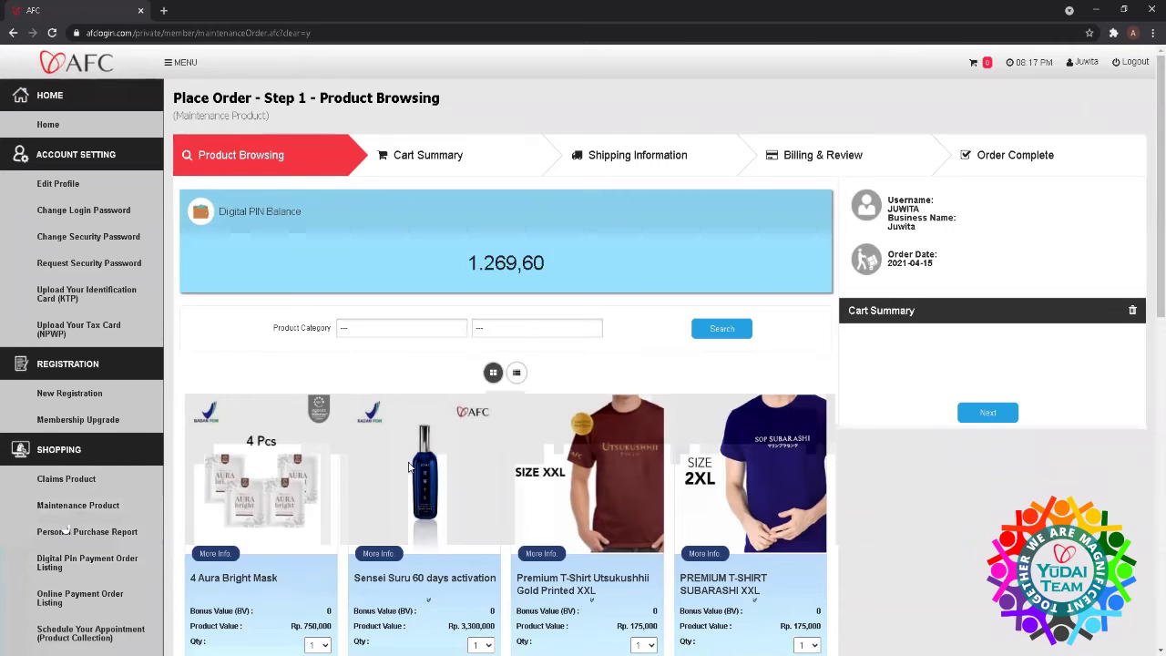
scroll(408, 466, down, 8)
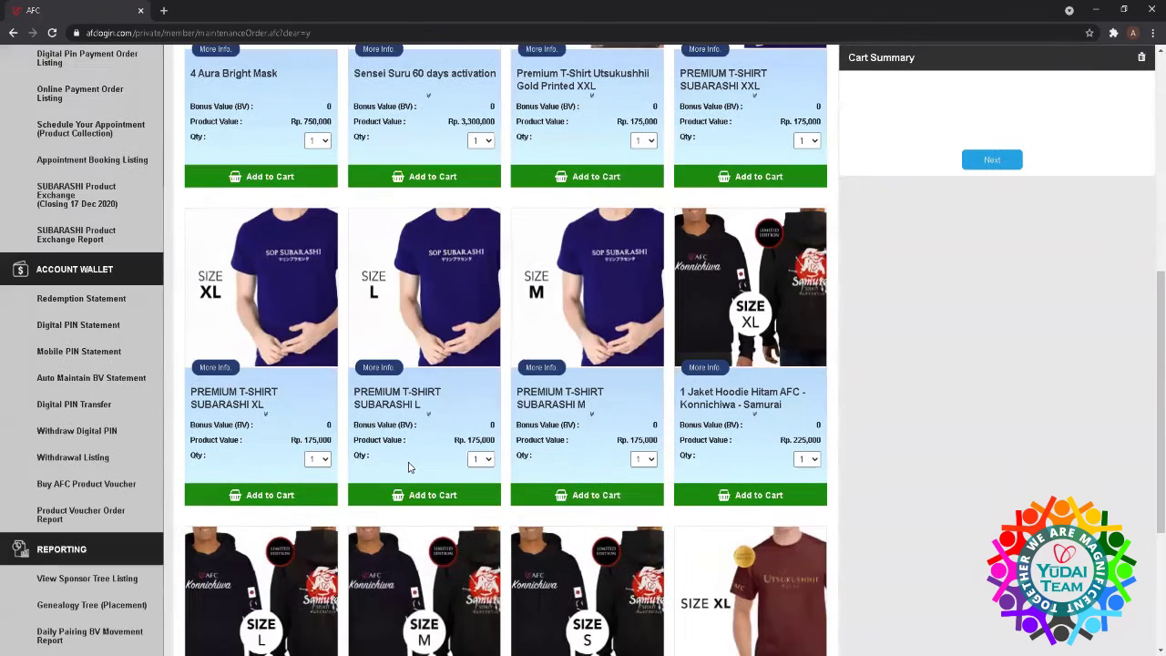
scroll(408, 466, down, 1)
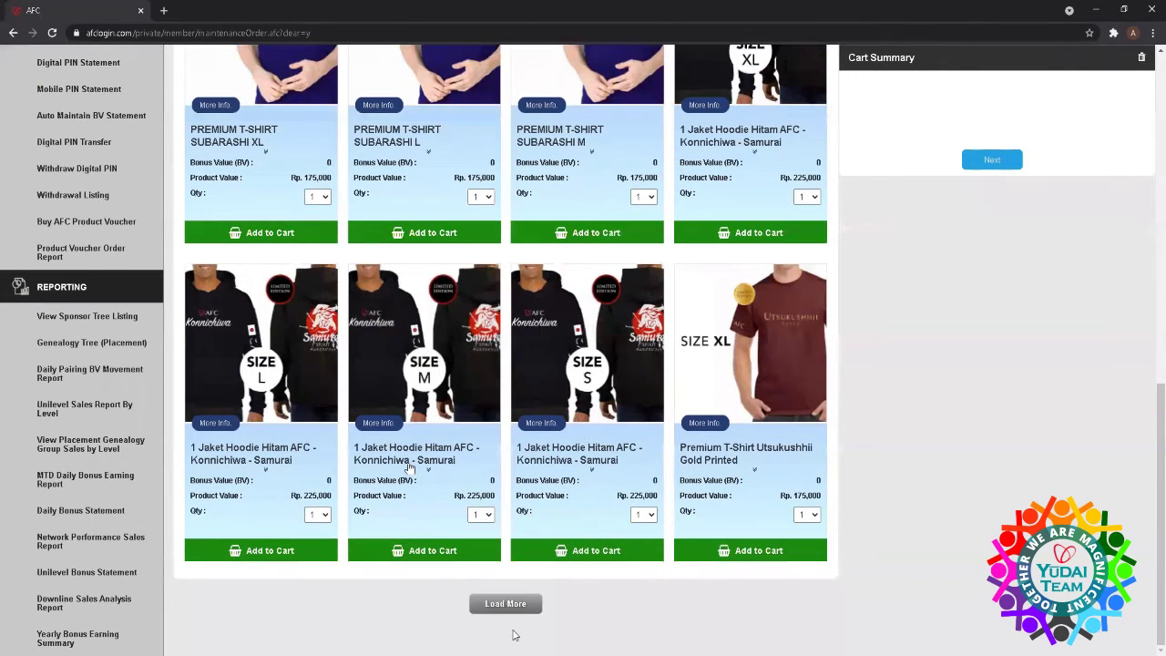
scroll(373, 610, up, 2)
scroll(373, 610, up, 4)
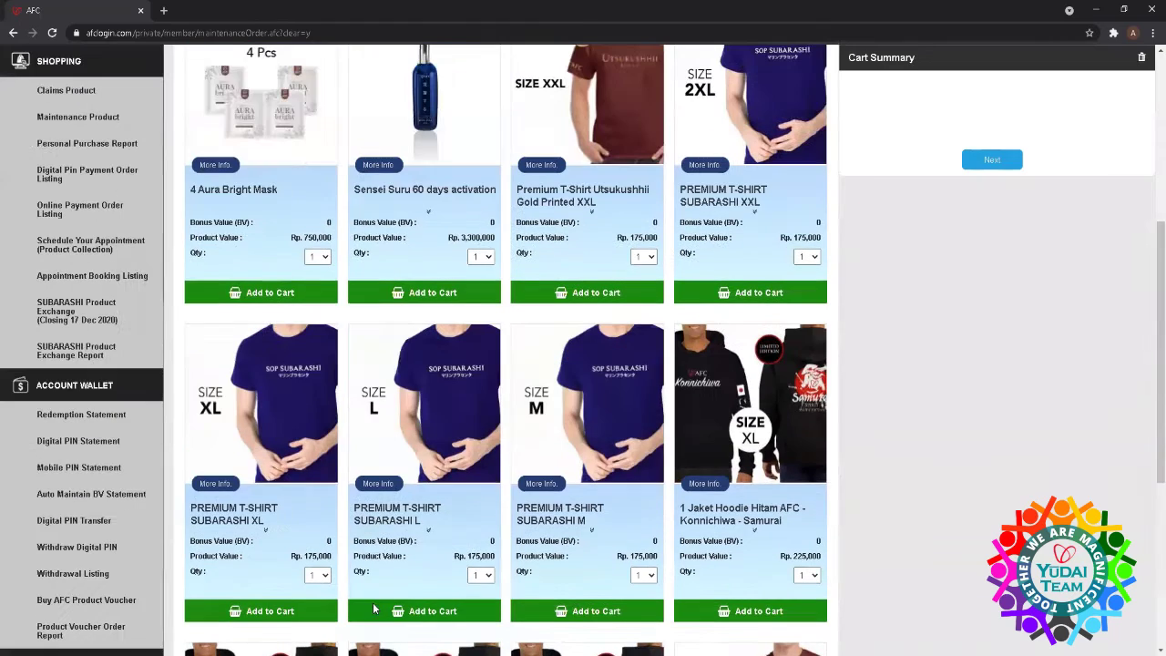
scroll(375, 608, up, 3)
scroll(375, 607, down, 8)
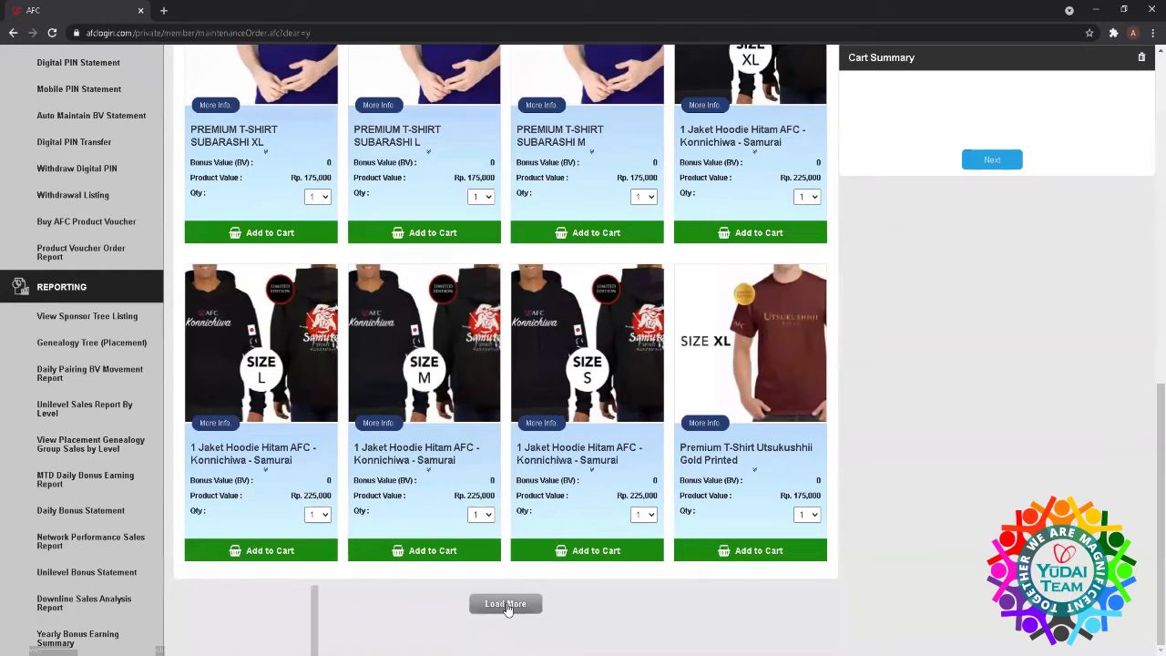
click(507, 604)
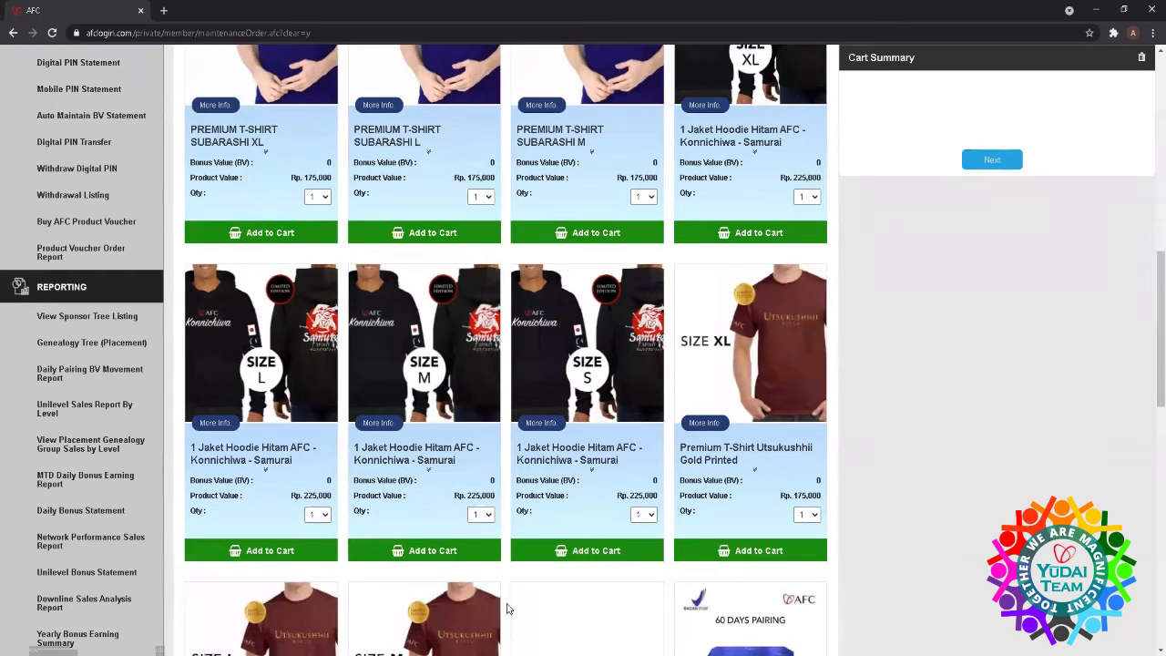
- Browse the product grid, loading another batch including Hanamai, EGF Soap and AFC Black T-shirts
scroll(508, 608, down, 5)
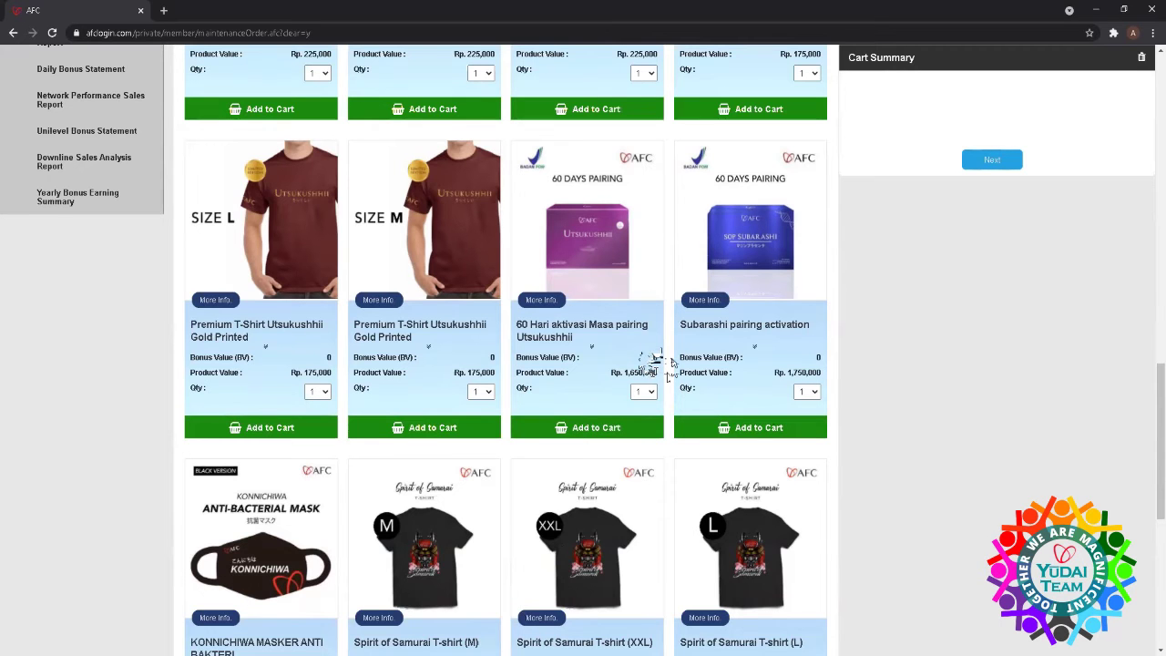
scroll(654, 362, up, 10)
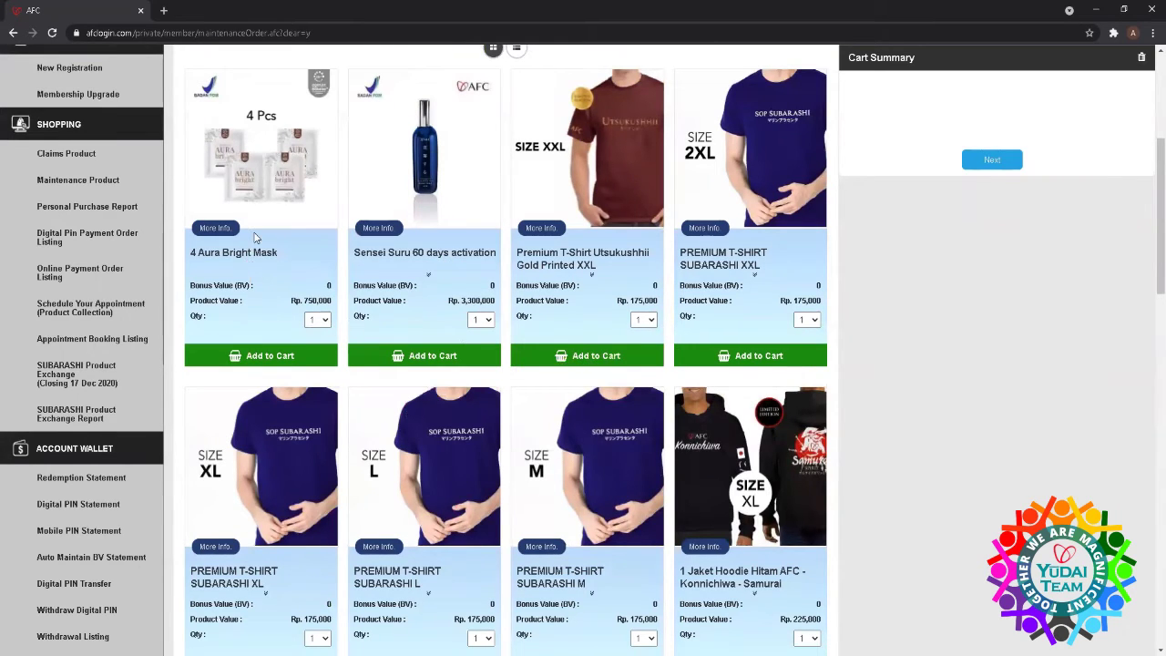
scroll(325, 318, down, 3)
scroll(325, 318, up, 3)
scroll(453, 280, down, 8)
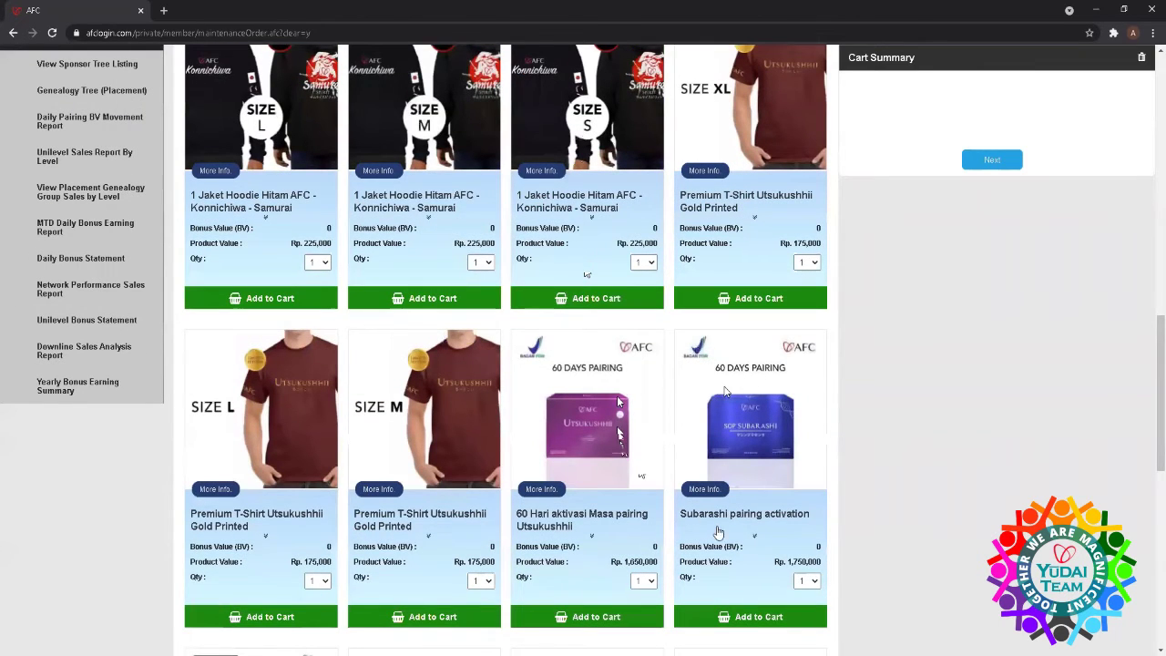
scroll(752, 548, down, 5)
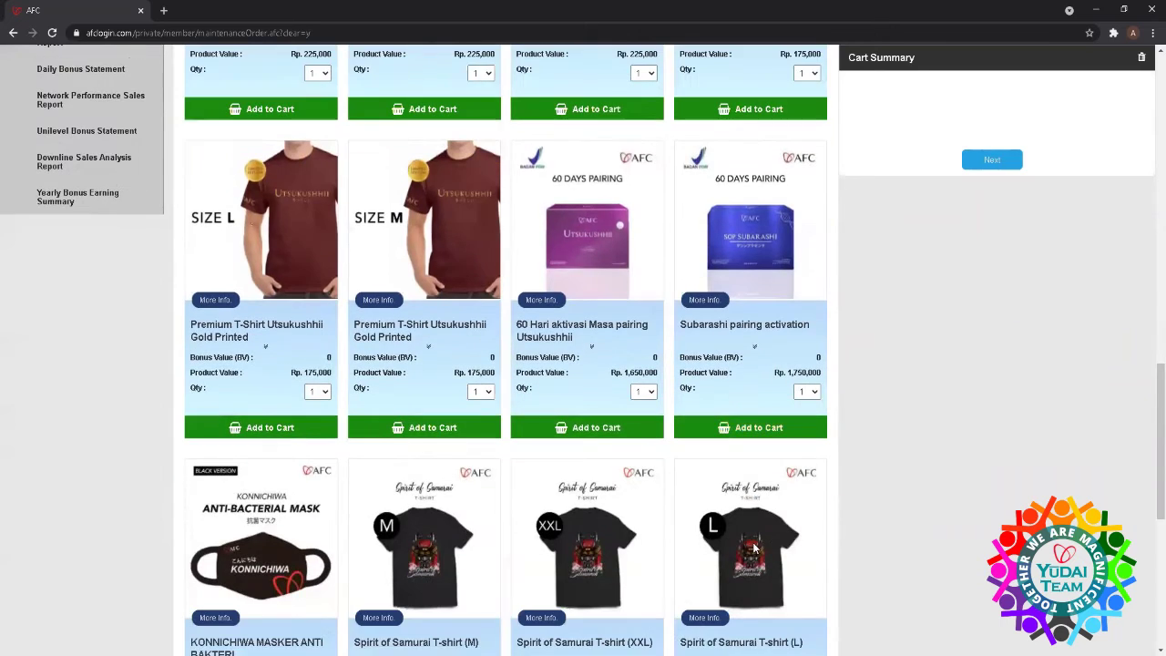
scroll(752, 542, down, 2)
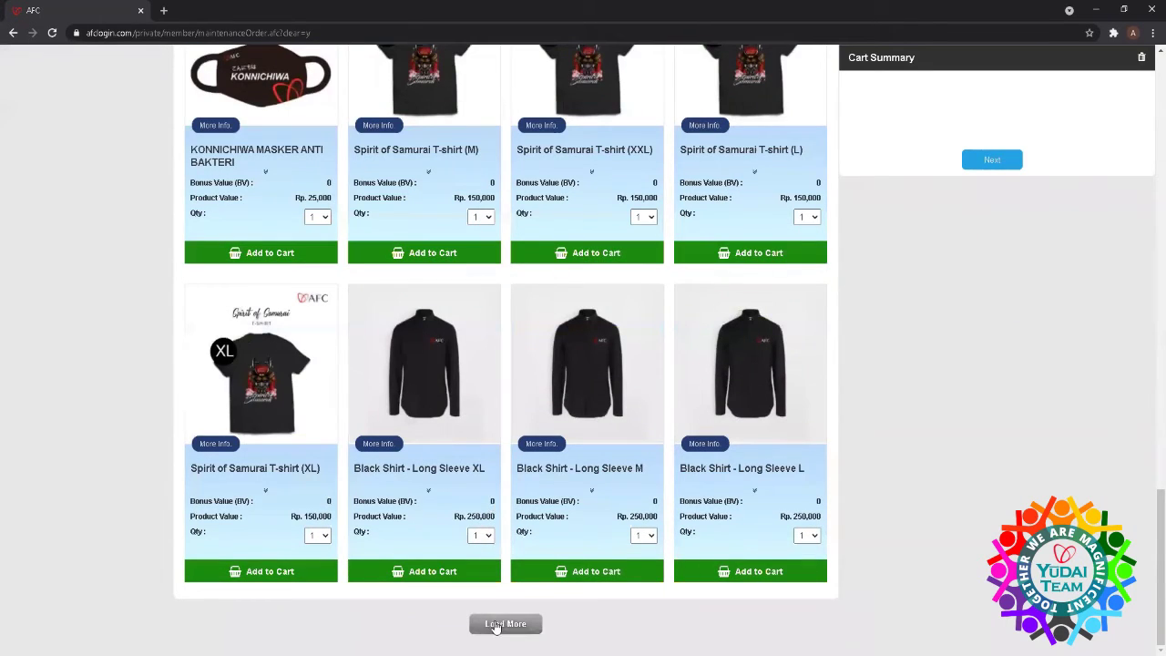
click(496, 624)
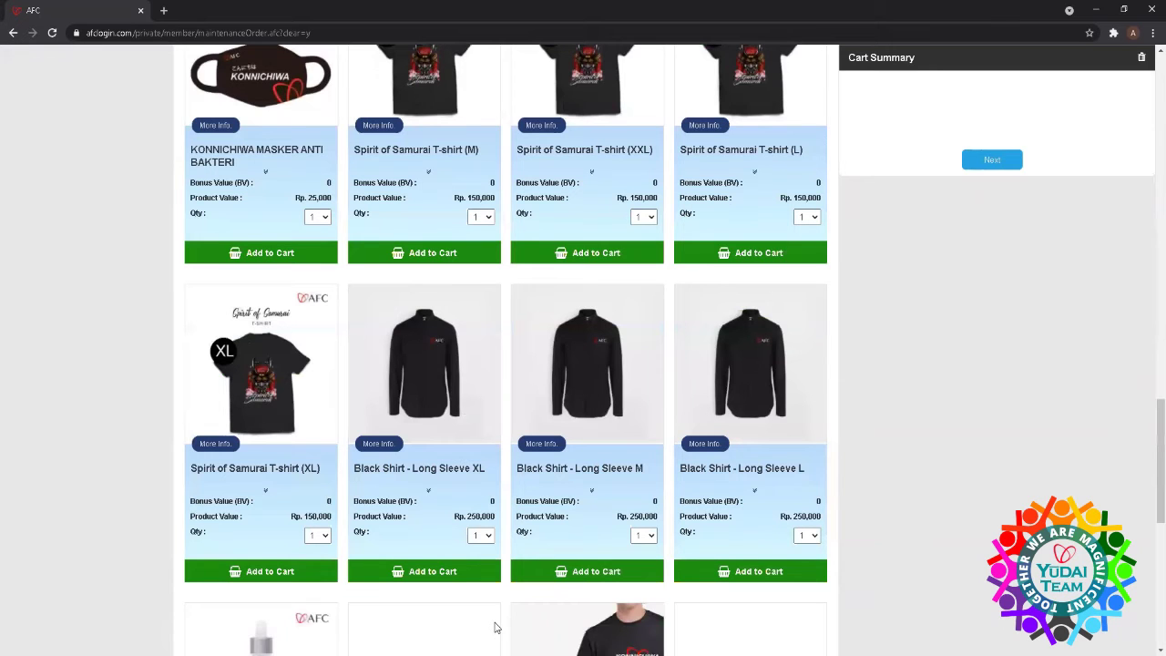
scroll(496, 627, down, 3)
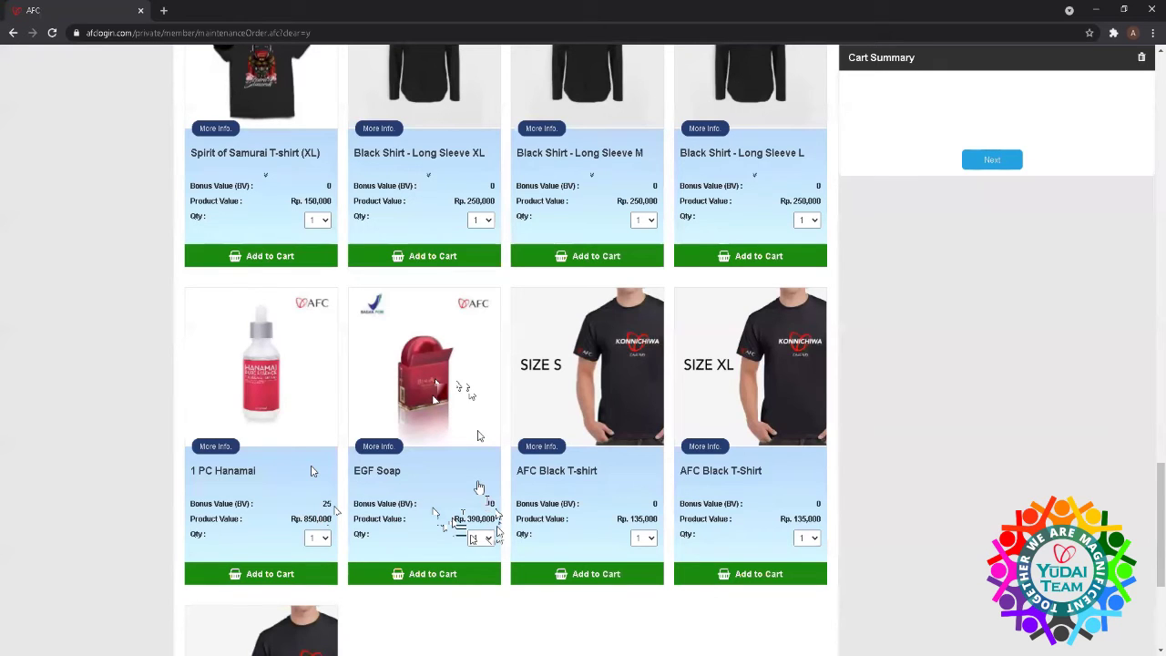
scroll(482, 496, down, 2)
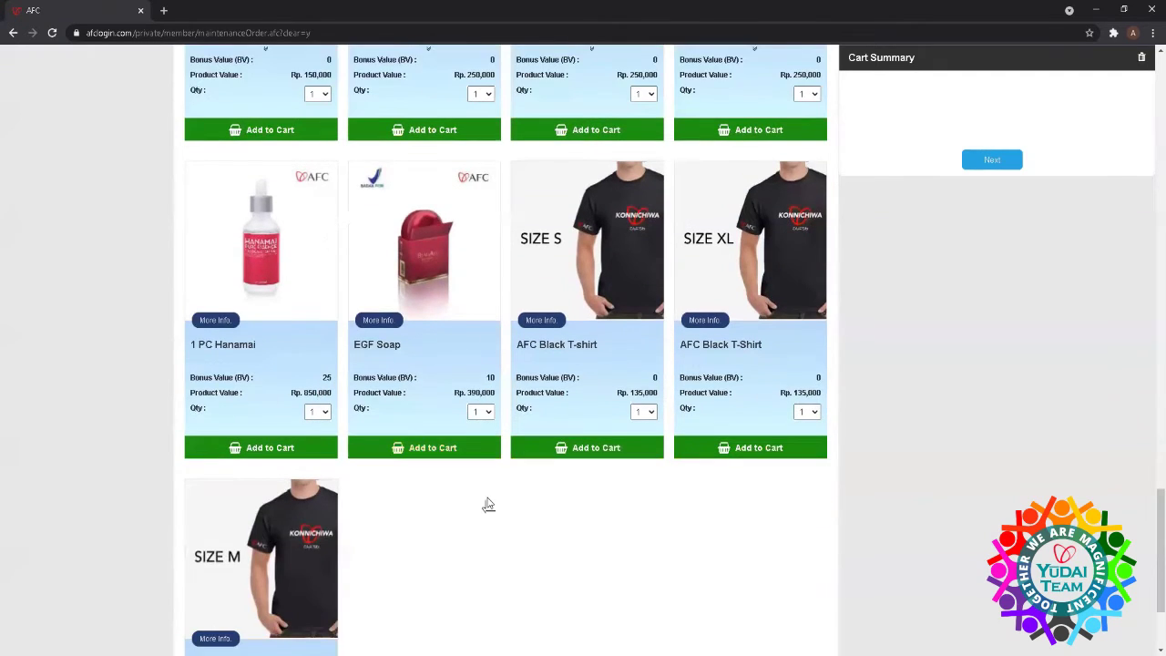
scroll(488, 505, up, 15)
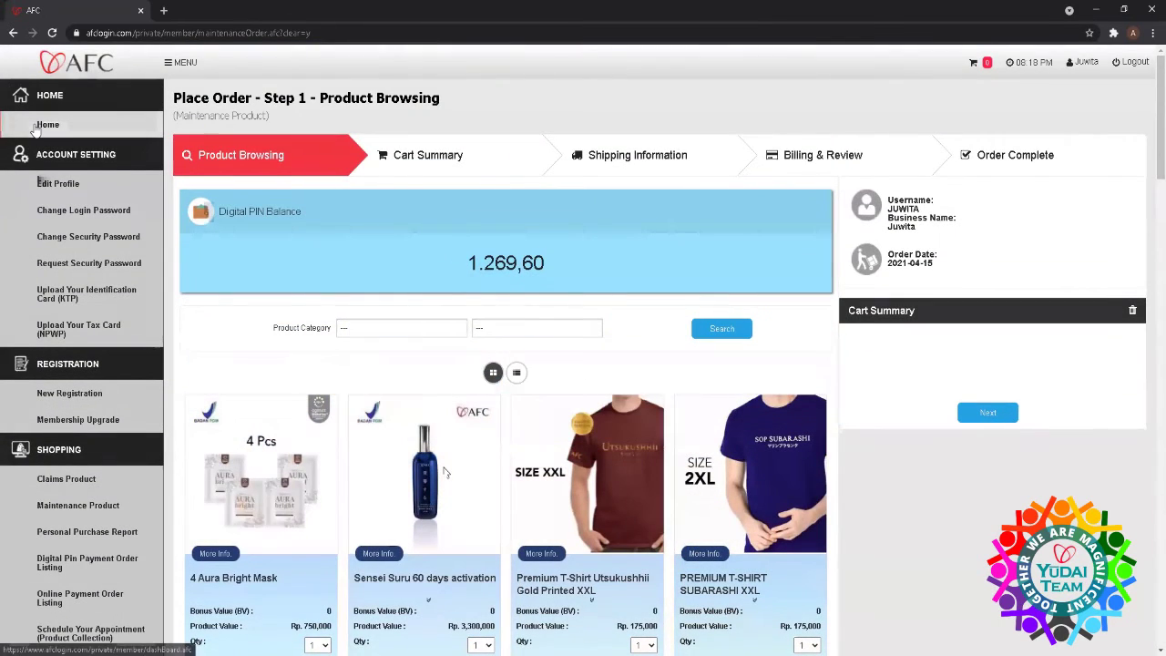
- Return to the home dashboard from the maintenance order
click(38, 128)
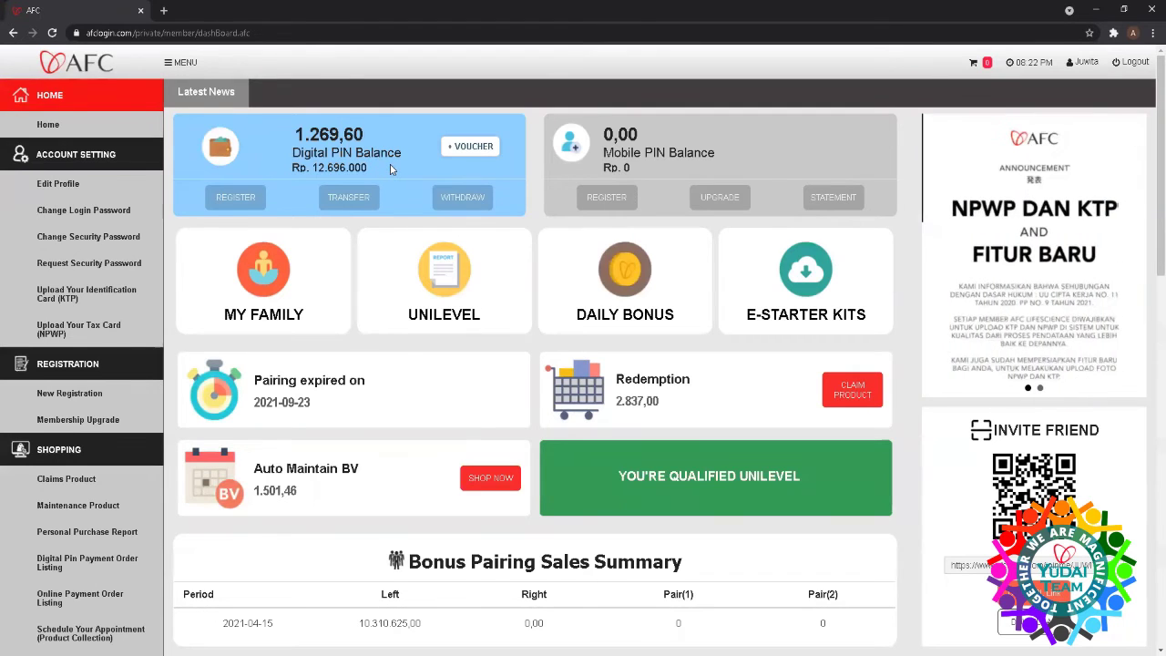
- Cart Sensei Suru 60 days activation (Rp 3,300,000) in a maintenance order and proceed to shipping
click(473, 480)
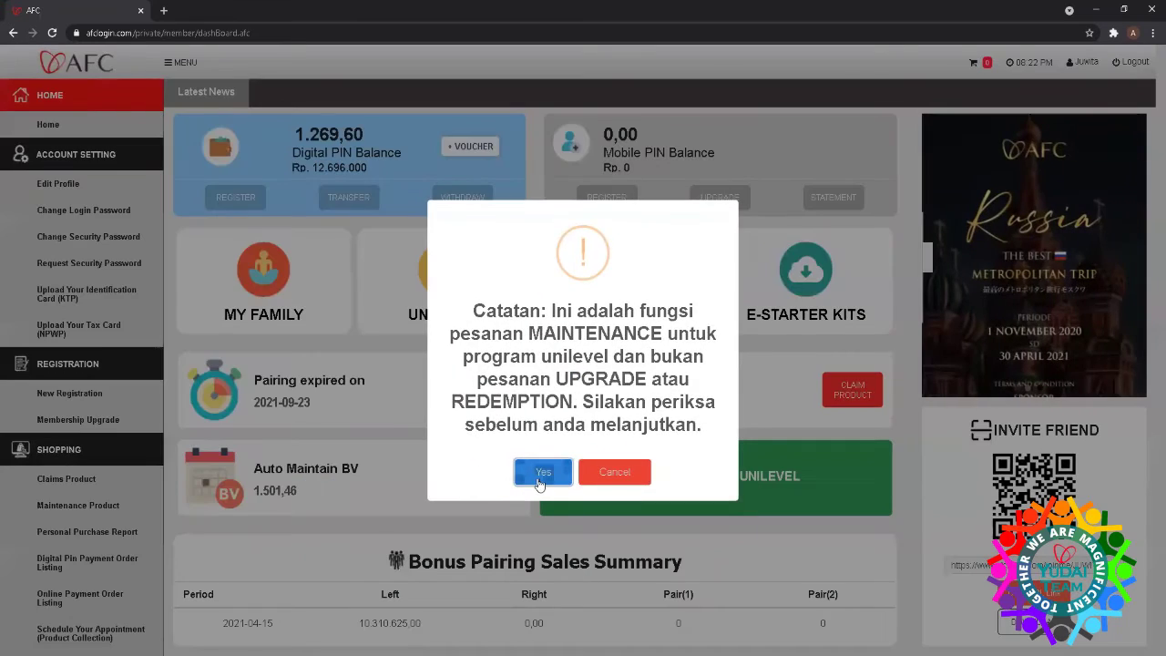
click(541, 472)
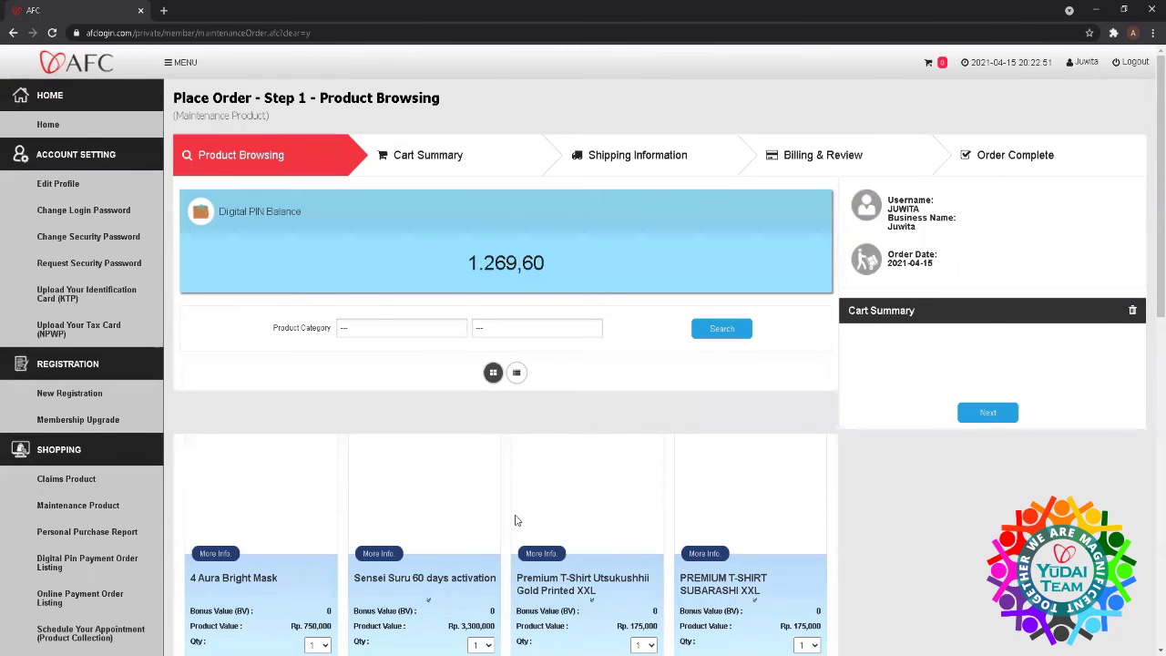
scroll(416, 538, down, 2)
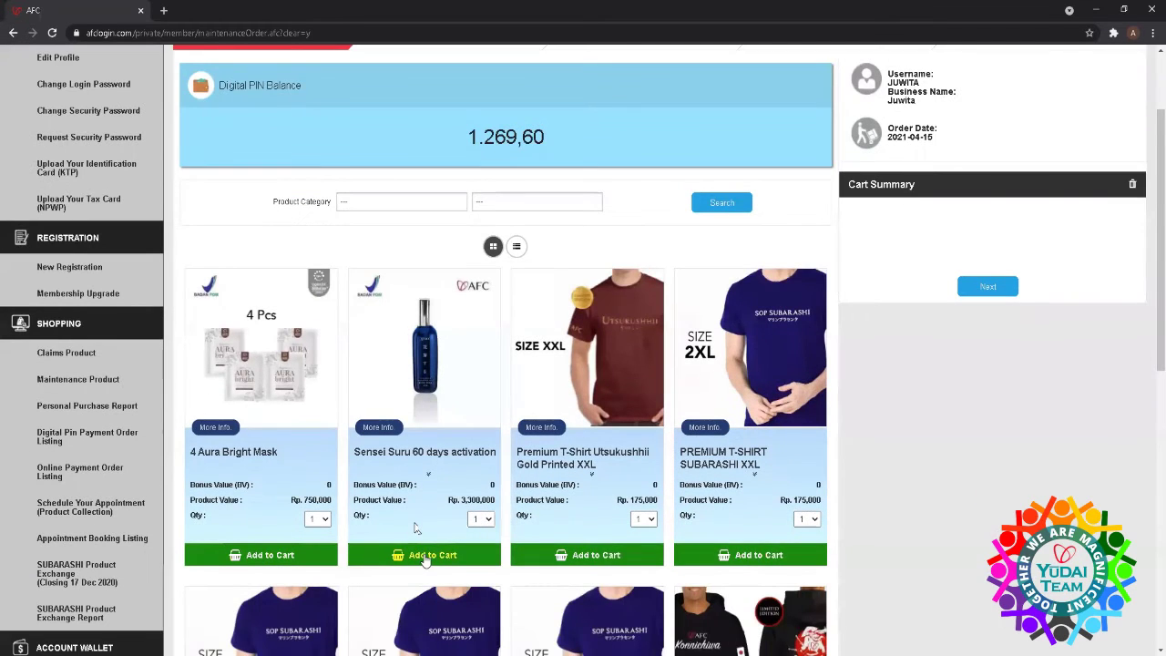
click(425, 557)
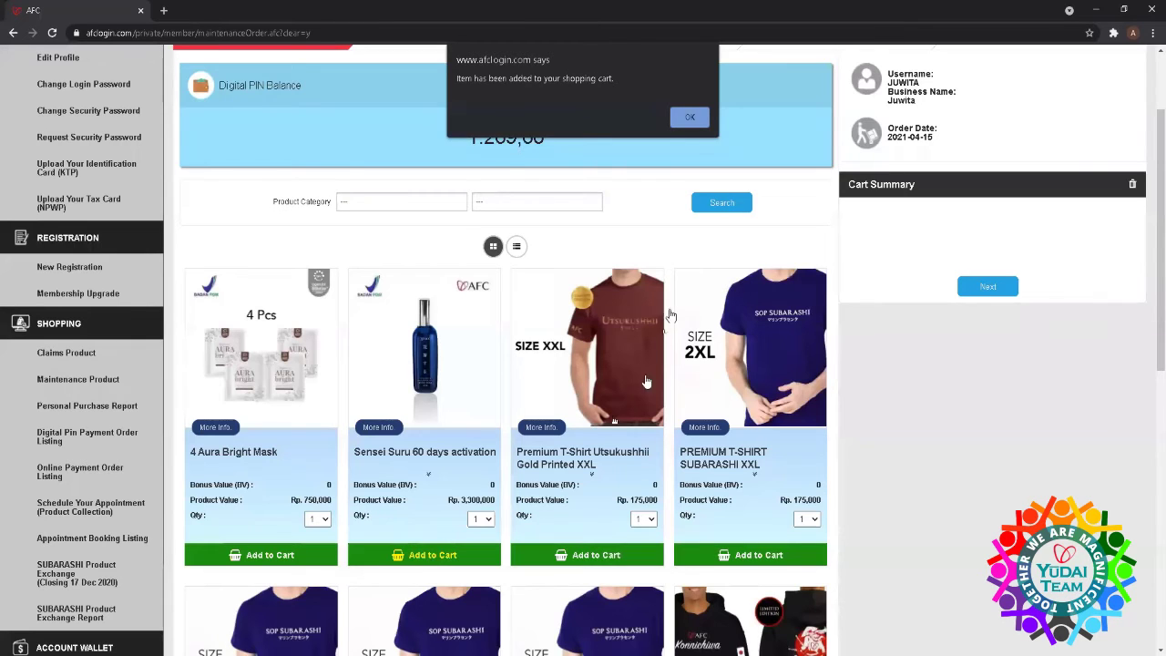
click(690, 118)
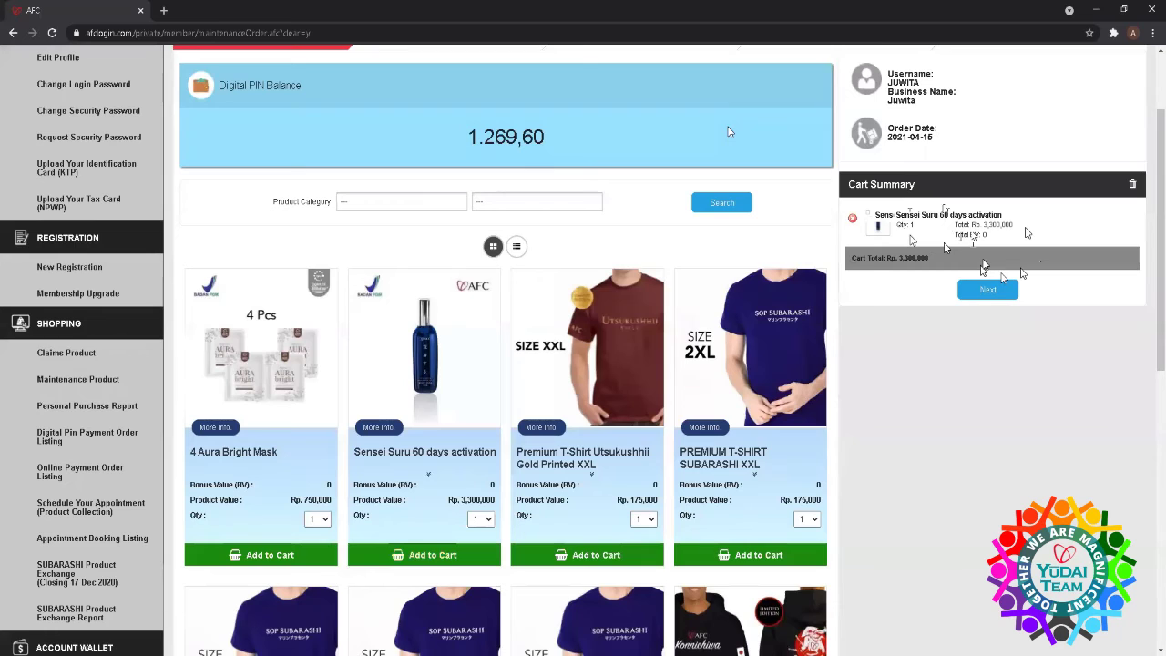
click(991, 291)
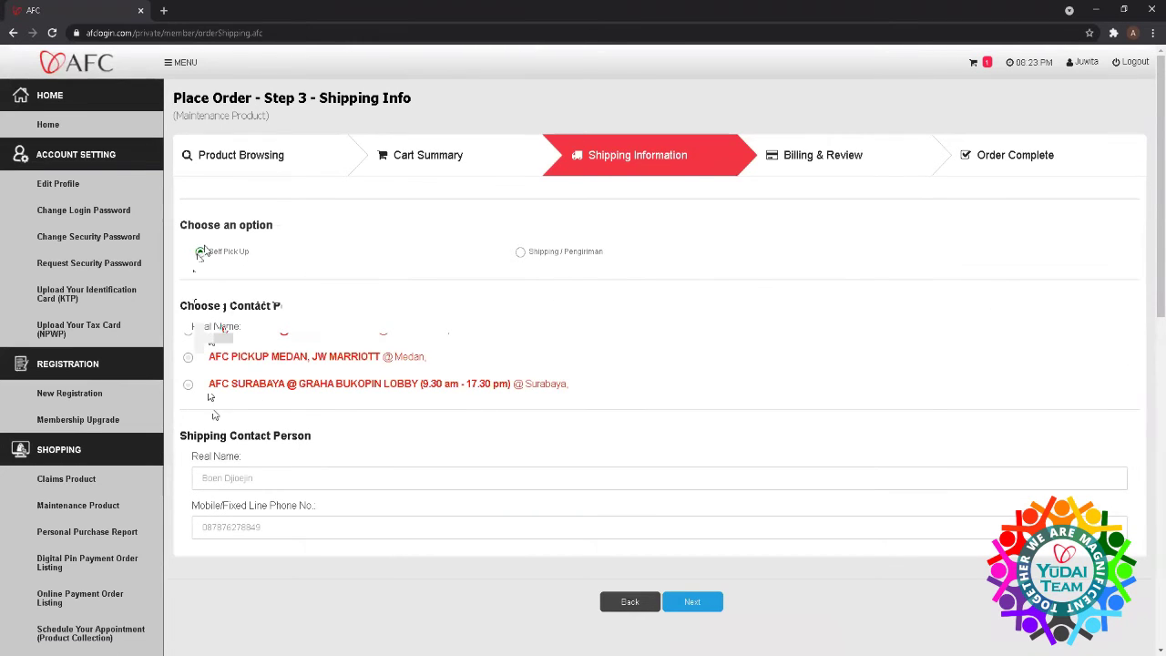
- Switch delivery from self pick-up to shipping, review the form, then go back Home
click(521, 253)
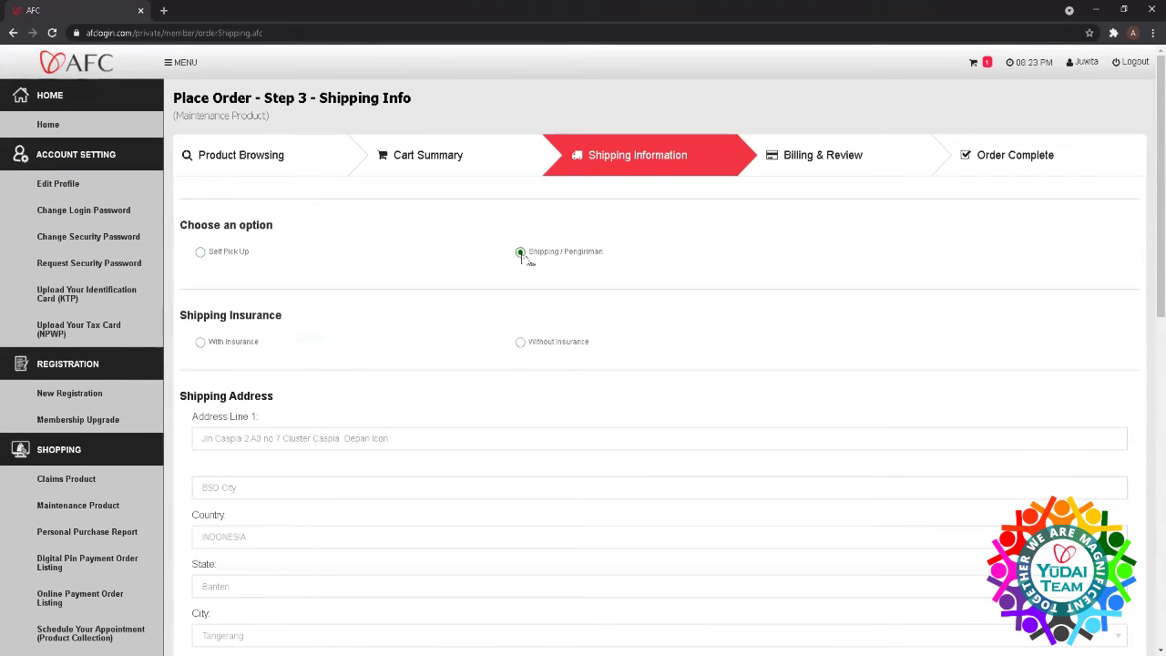
scroll(443, 185, down, 5)
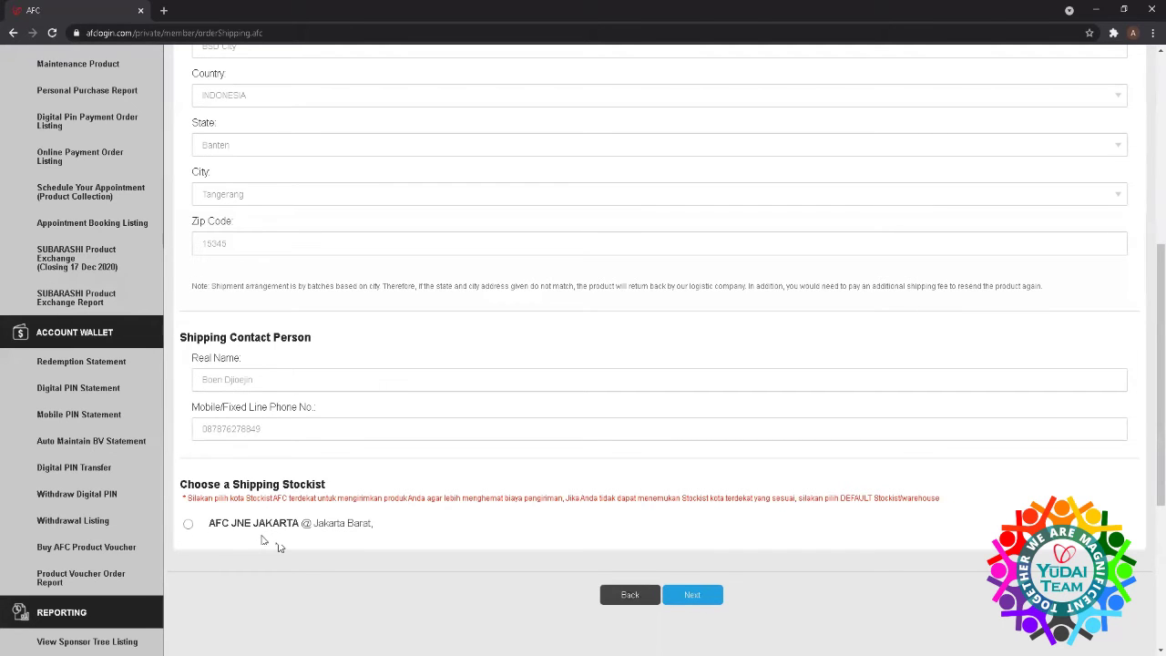
scroll(282, 541, up, 5)
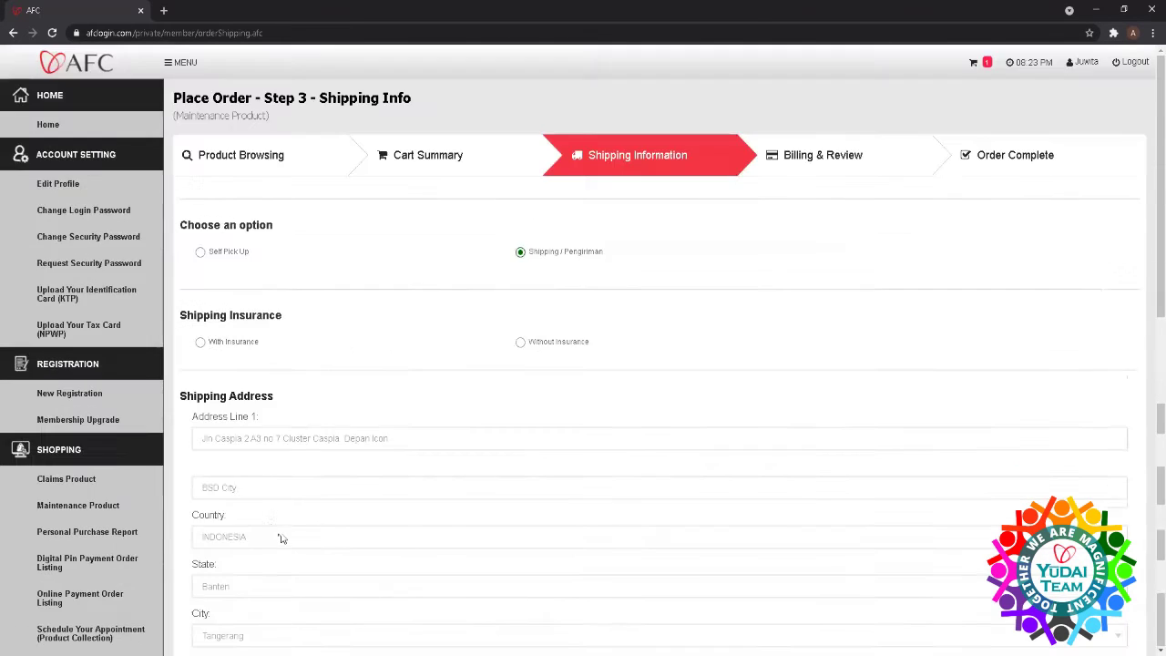
click(53, 130)
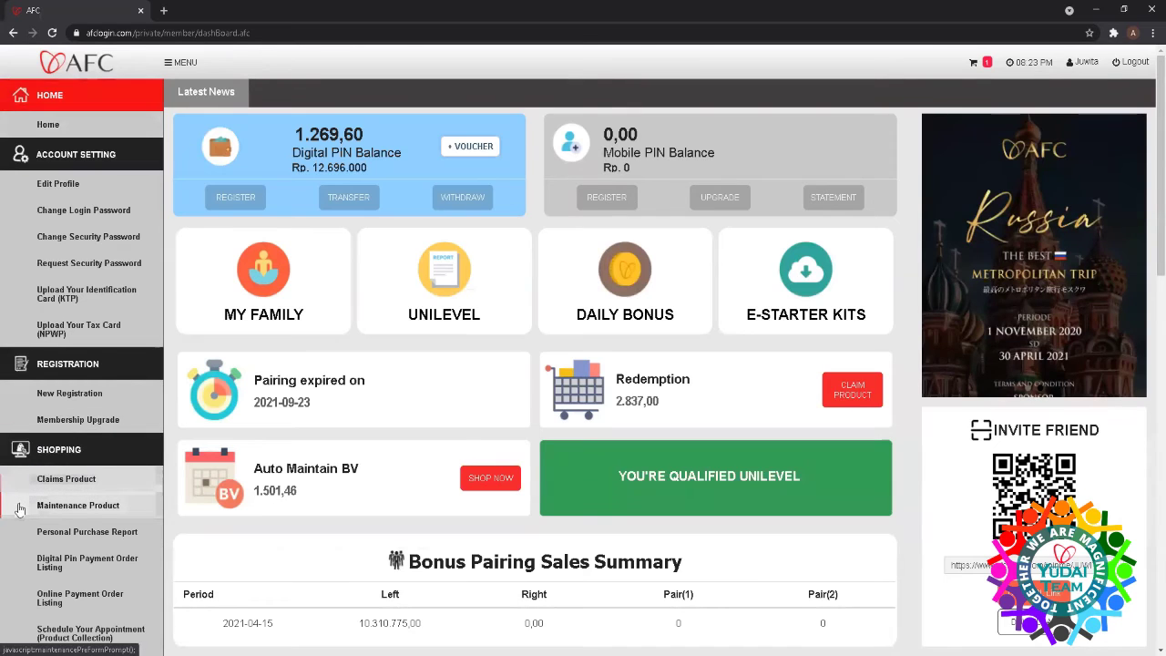
scroll(31, 517, down, 1)
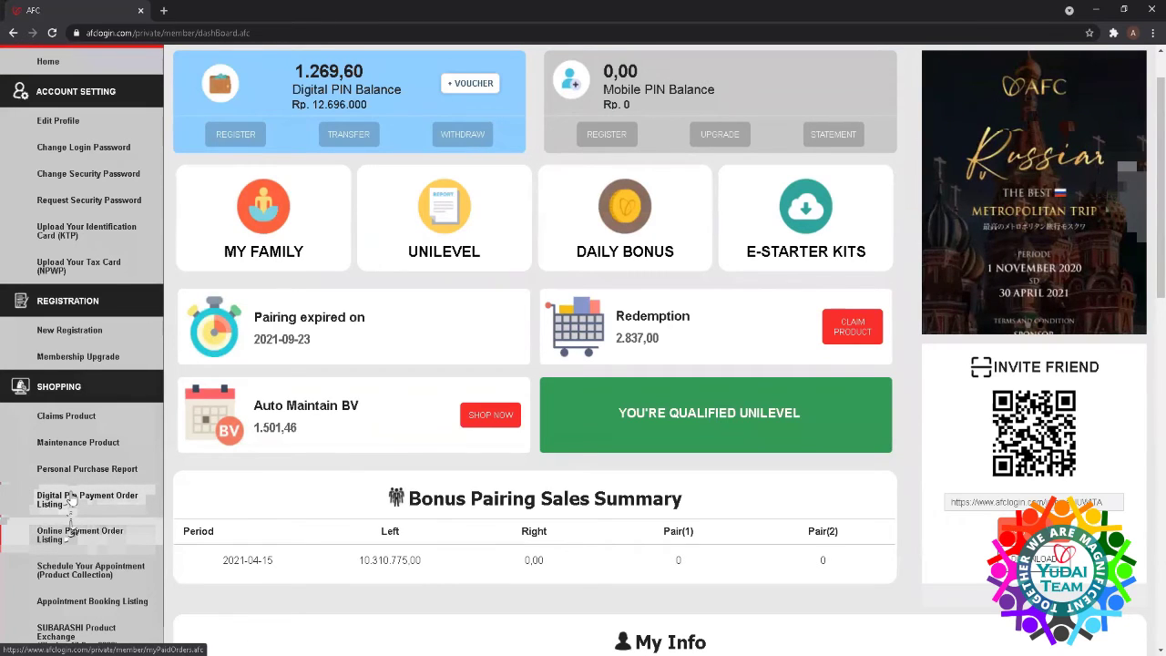
- List Digital Pin payment orders from 2021-03-15, revealing one shipped Membership Upgrade order
click(71, 499)
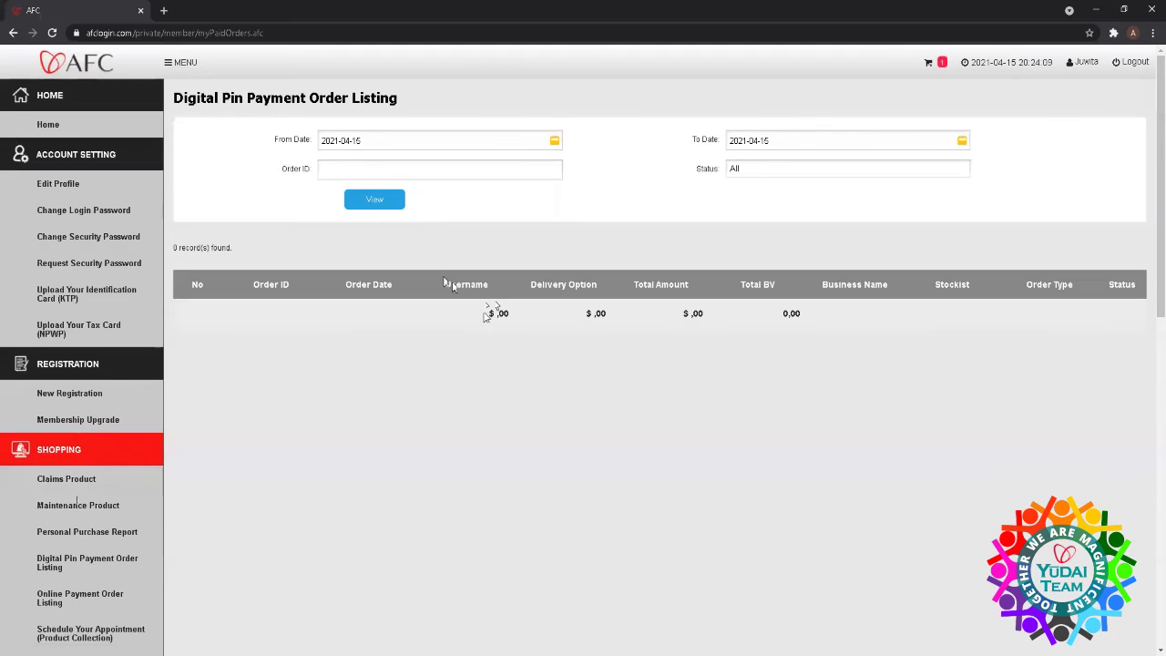
click(379, 198)
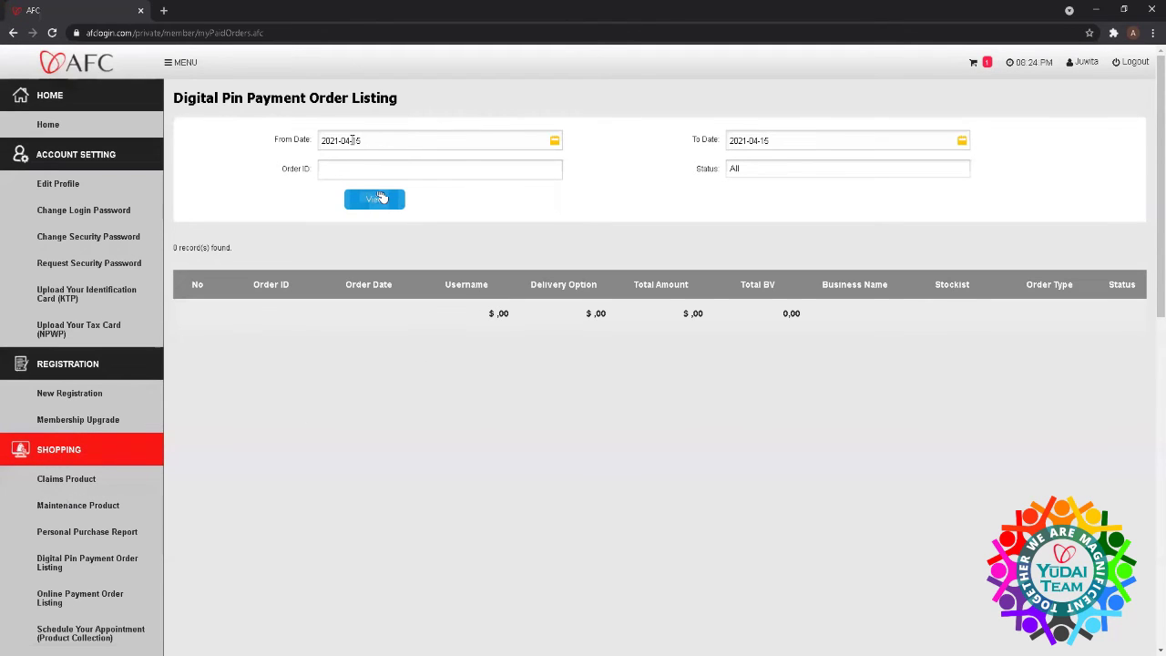
click(351, 140)
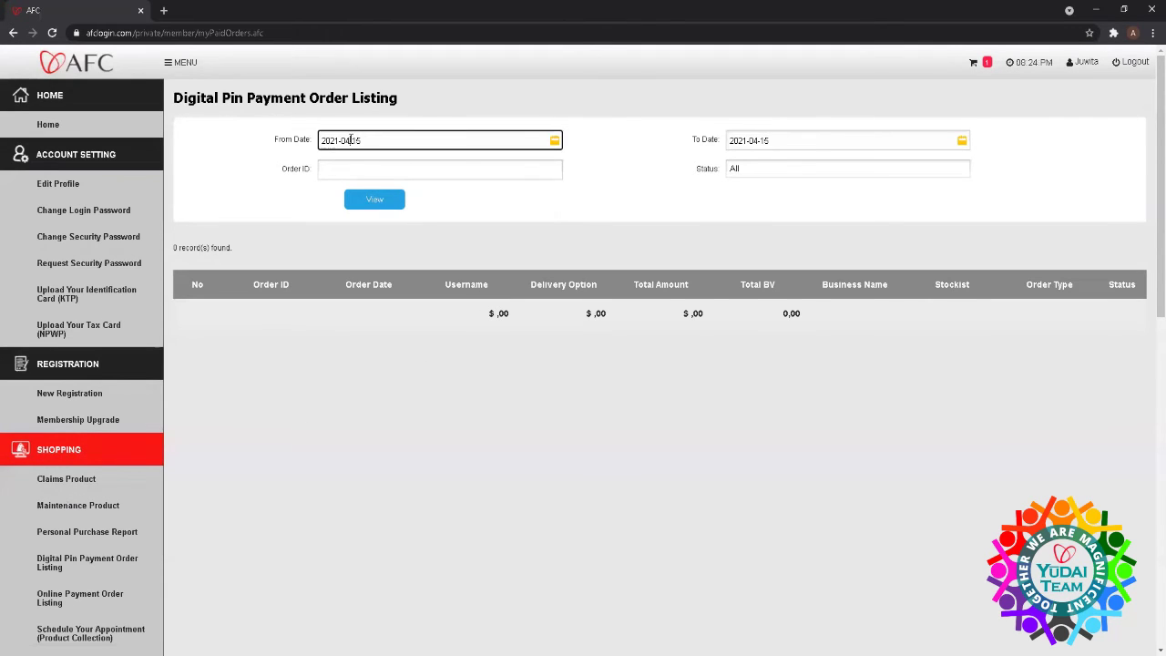
key(BackSpace)
text(3)
click(377, 200)
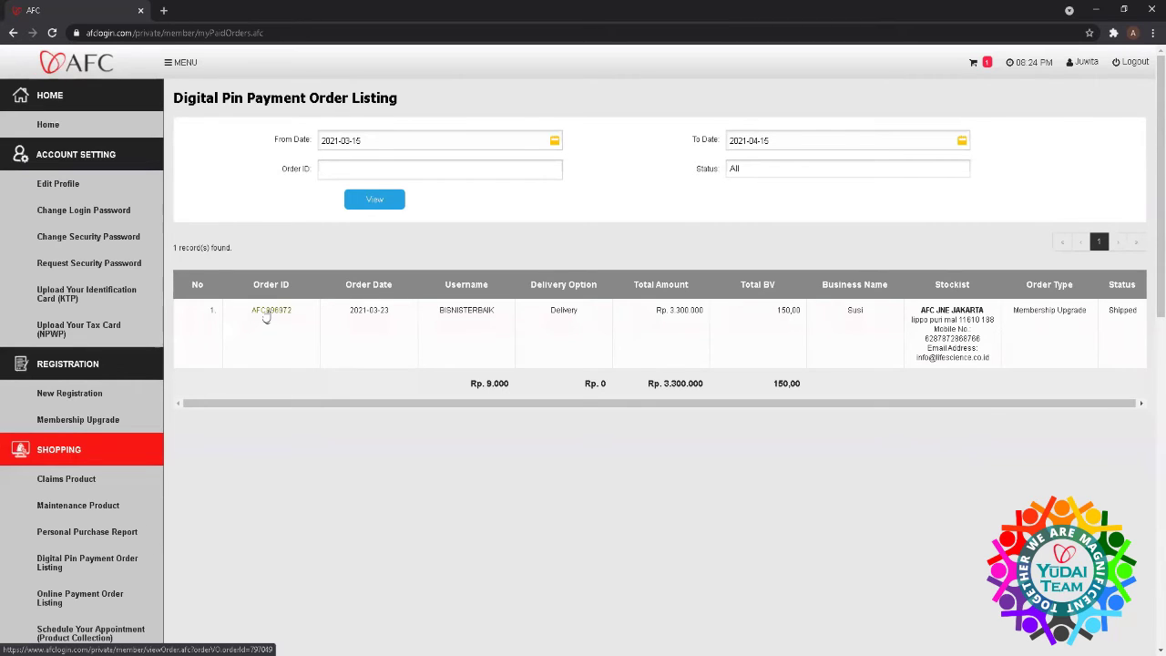
- Open the listed order's details and scroll down to its Delivery Tracking section
click(265, 310)
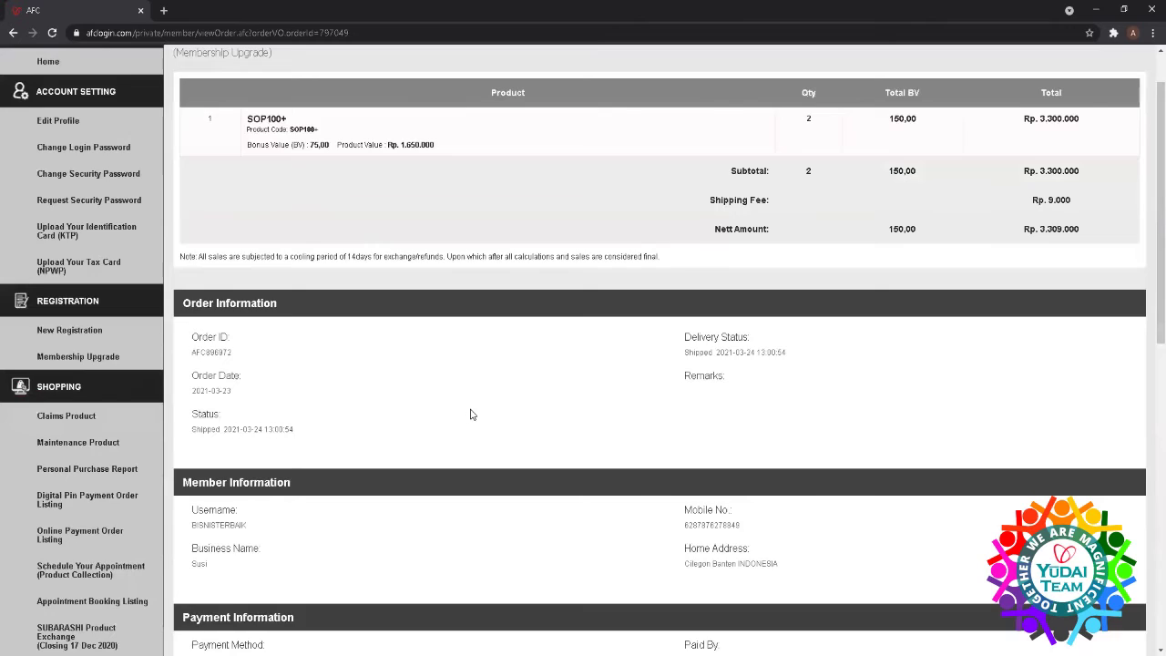
scroll(471, 414, down, 2)
scroll(471, 415, down, 1)
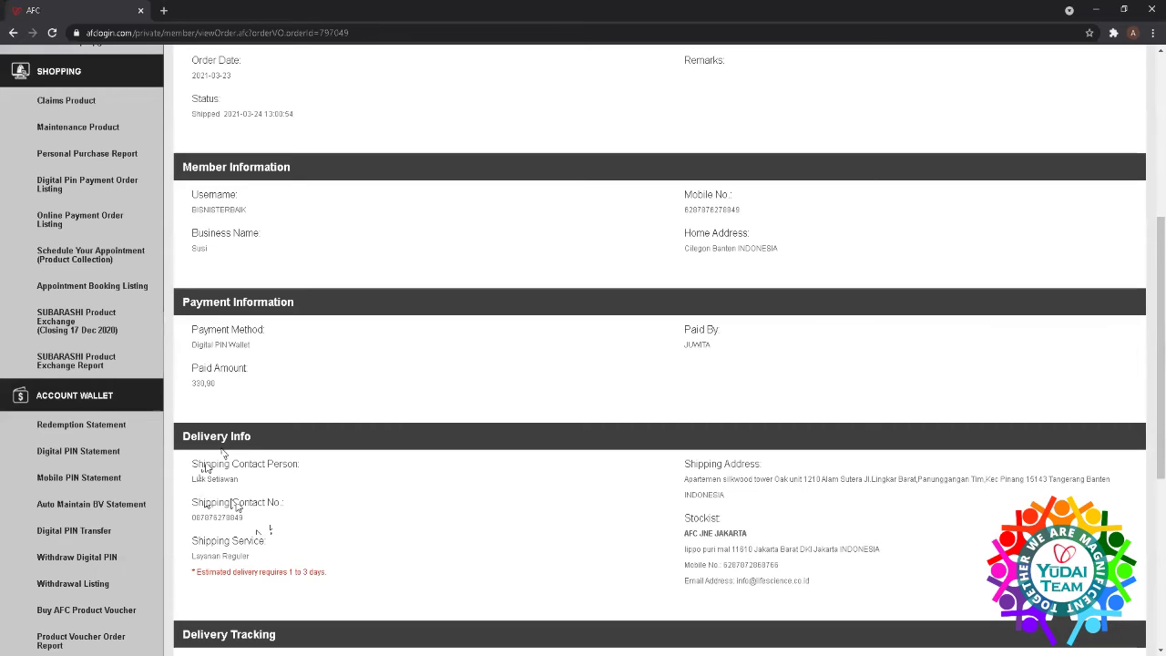
scroll(228, 492, down, 2)
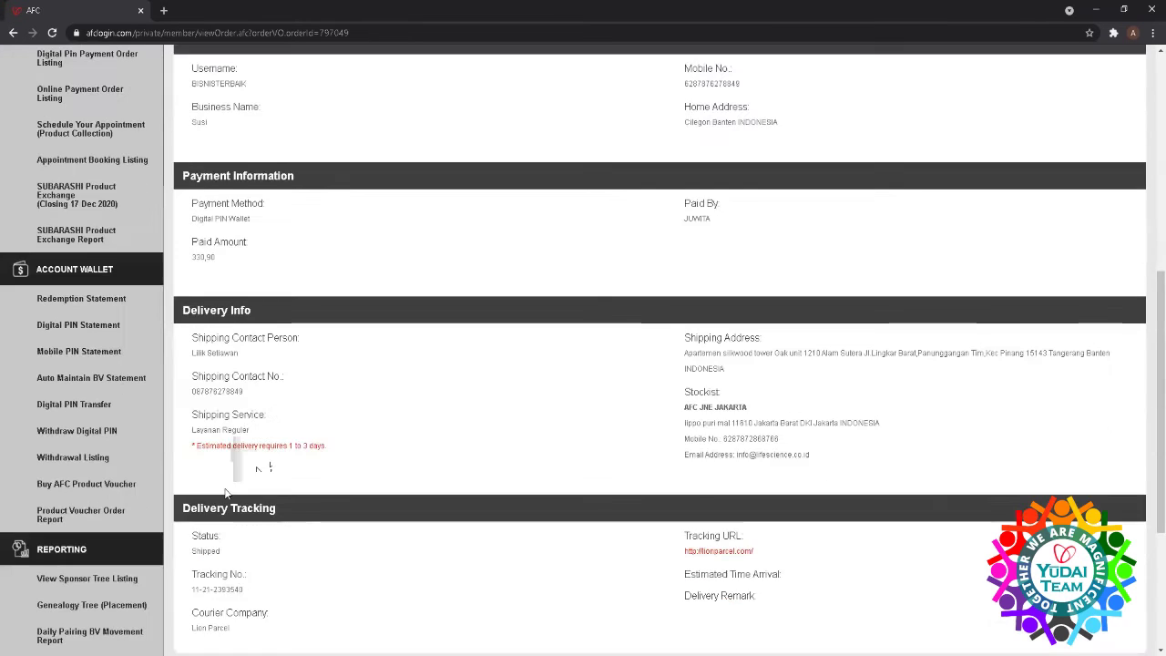
scroll(227, 492, down, 1)
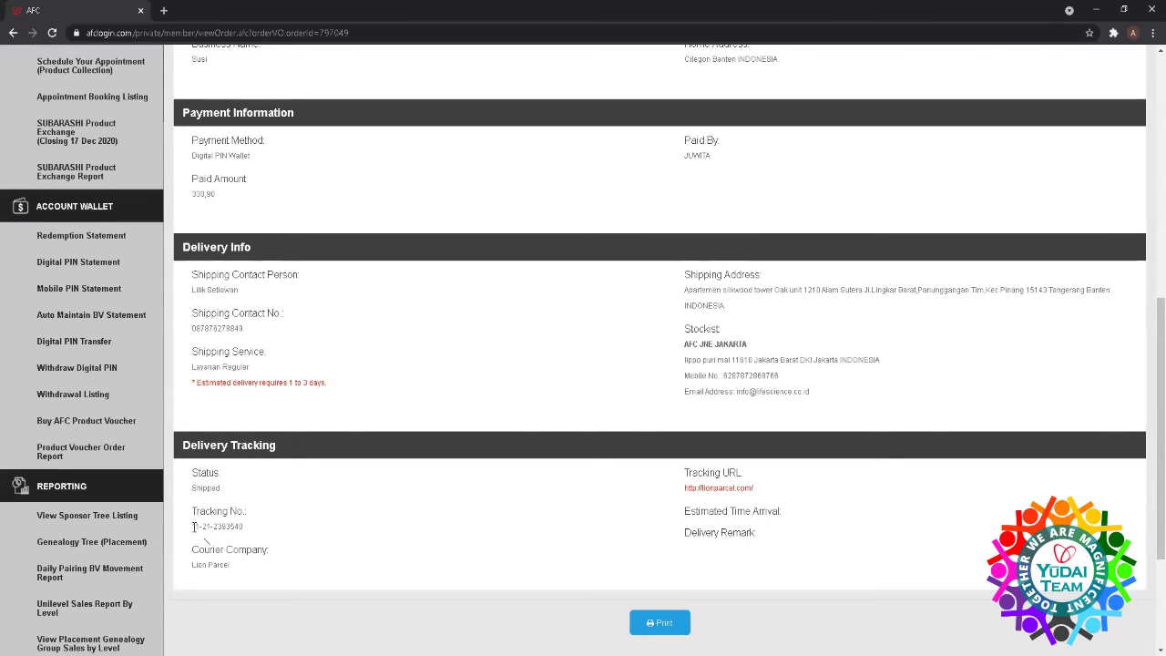
- Copy the order's Lion Parcel tracking number
drag(193, 525, 266, 532)
right_click(266, 533)
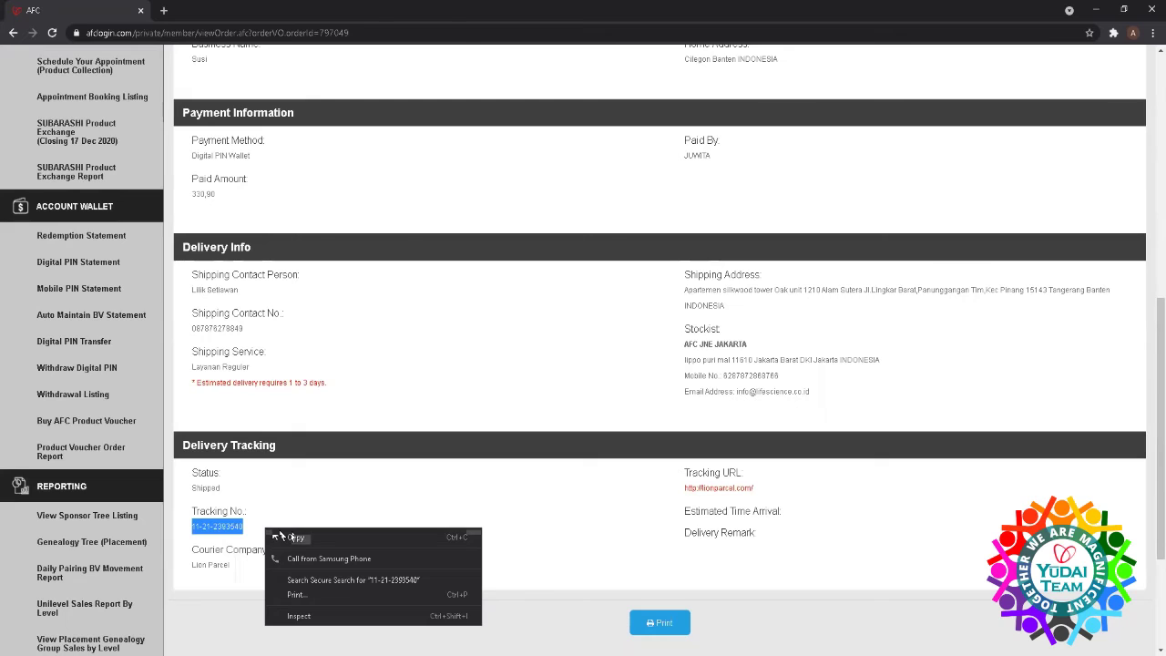
click(291, 535)
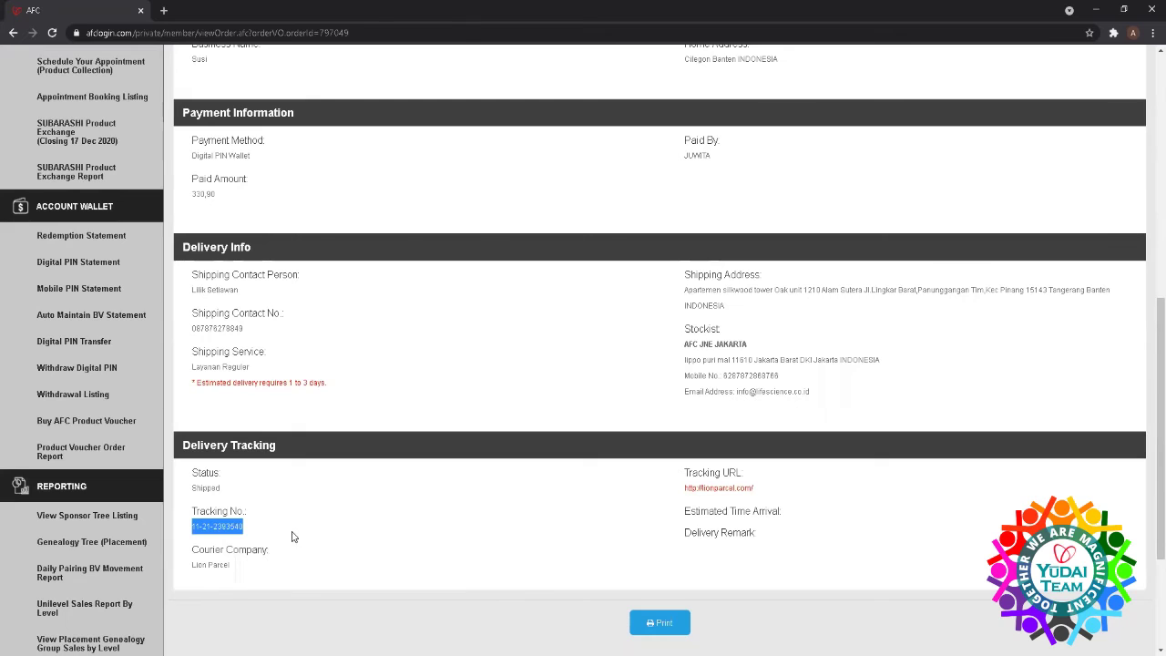
- On the Lion Parcel tracking site, paste the copied number into Lacak Pengiriman and look it up
click(727, 489)
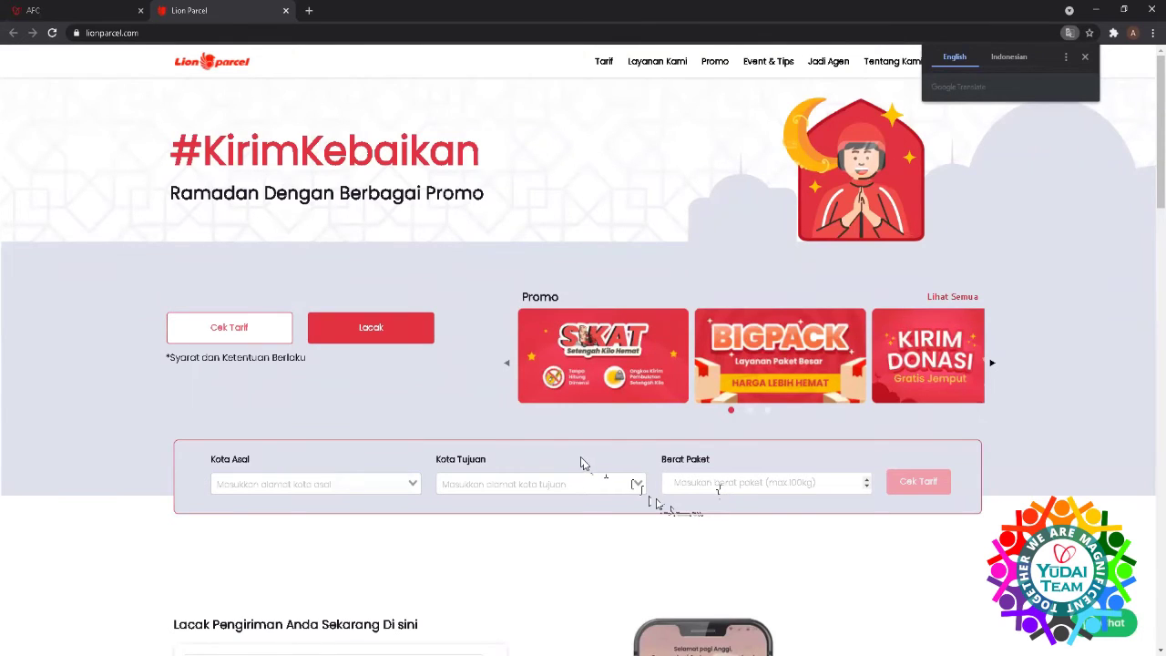
click(364, 330)
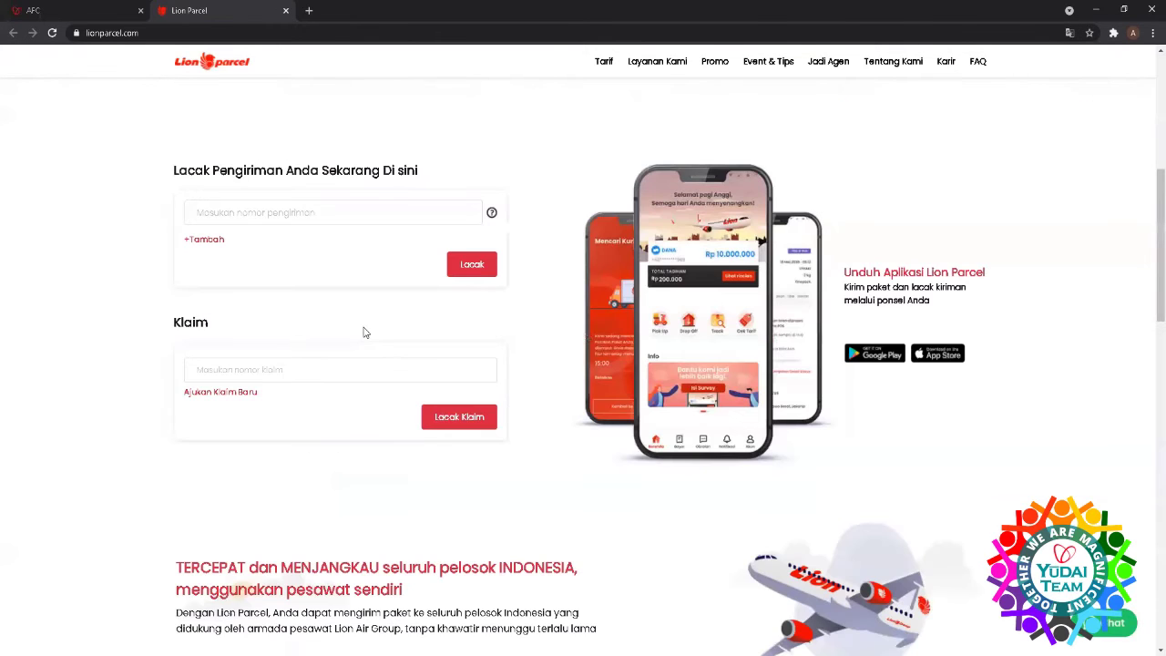
right_click(211, 212)
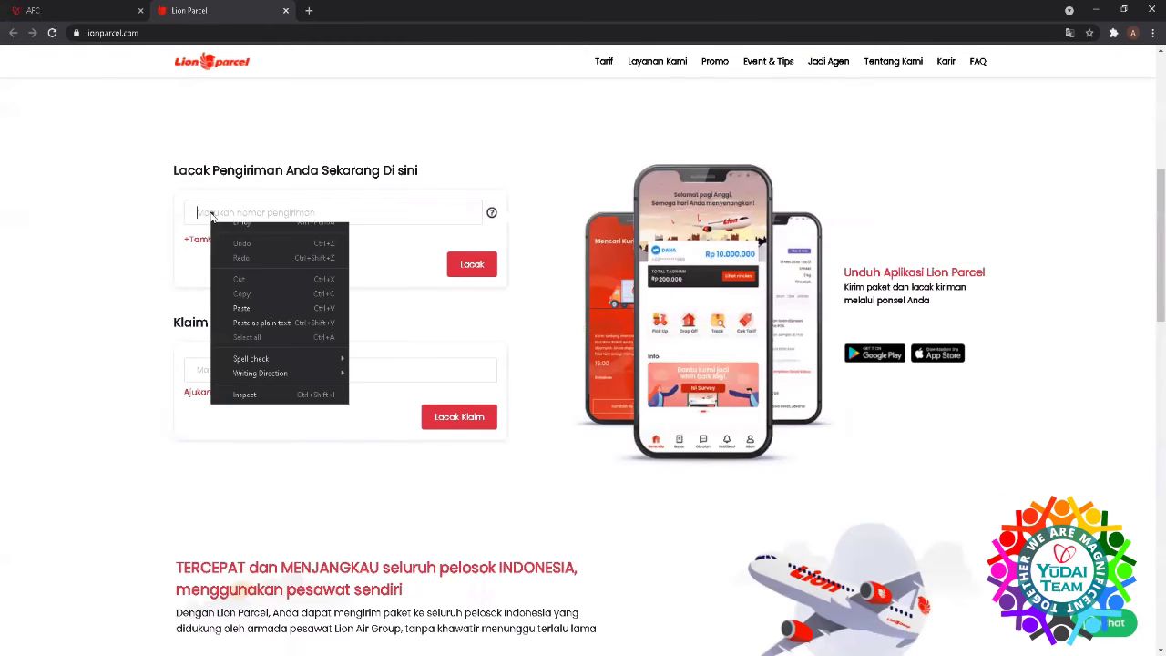
click(242, 307)
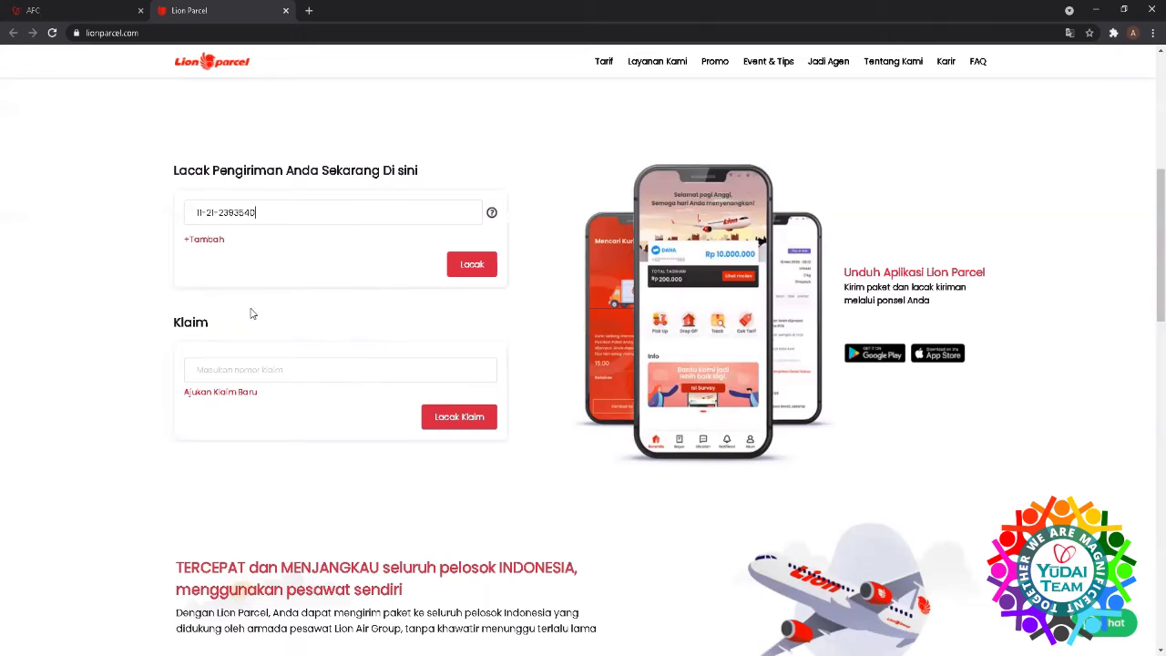
click(463, 273)
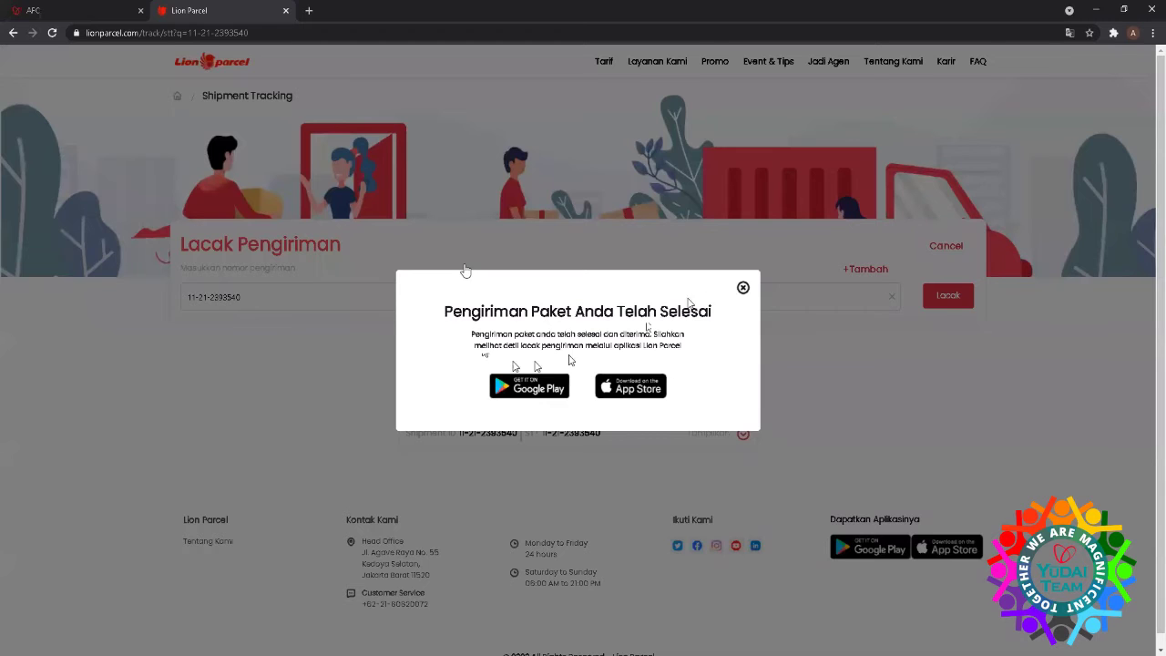
- View the tracking history showing delivery completed on 25/03/2021, then return to the AFC tab
click(744, 288)
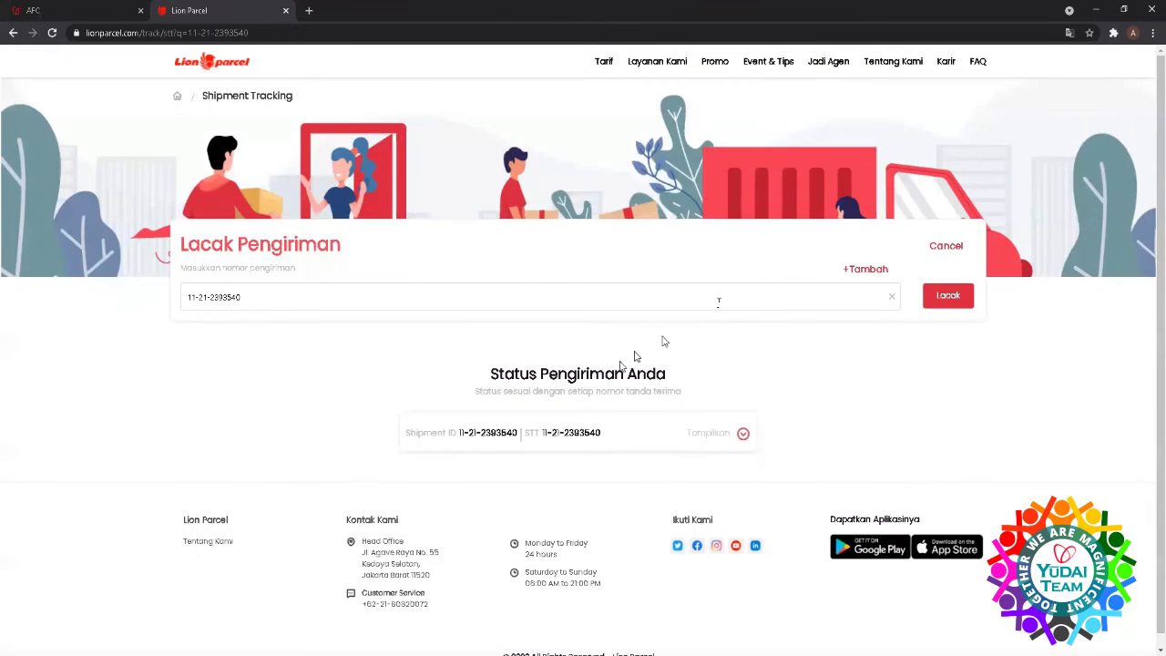
click(743, 435)
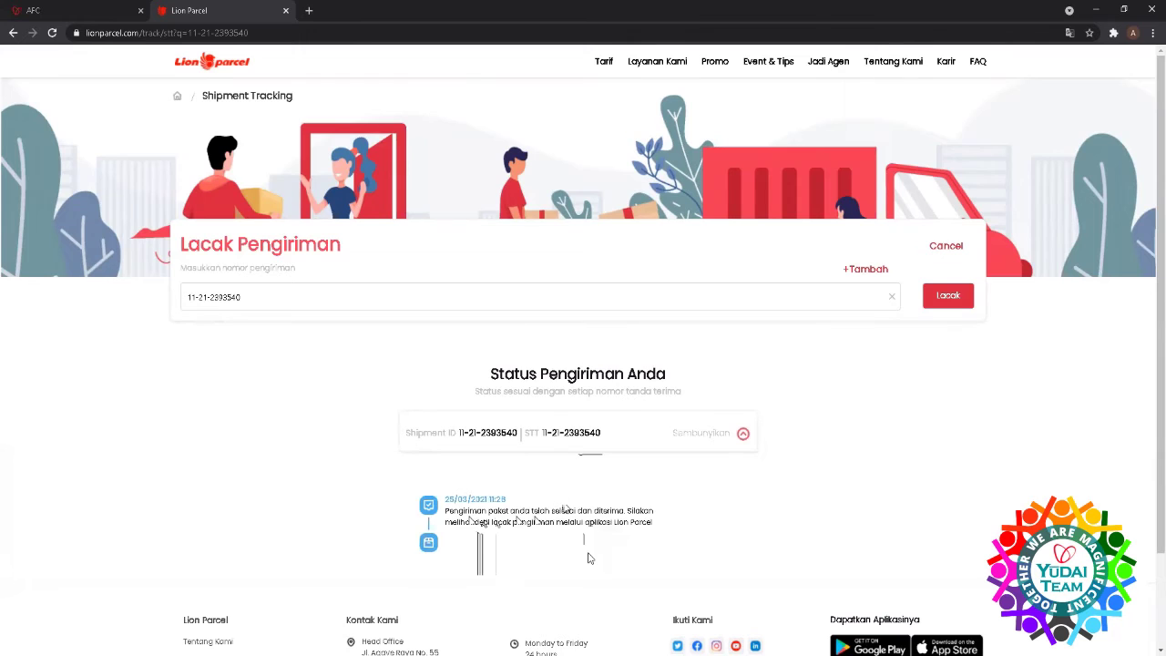
scroll(588, 556, down, 3)
scroll(588, 556, up, 3)
click(54, 11)
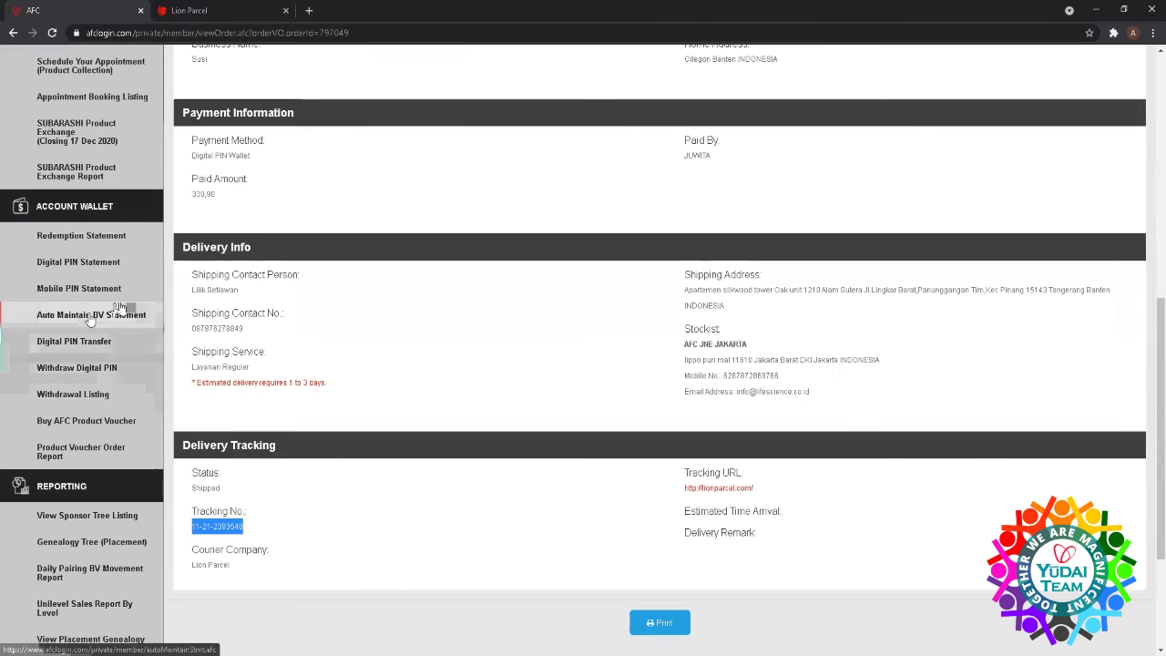
scroll(90, 321, up, 3)
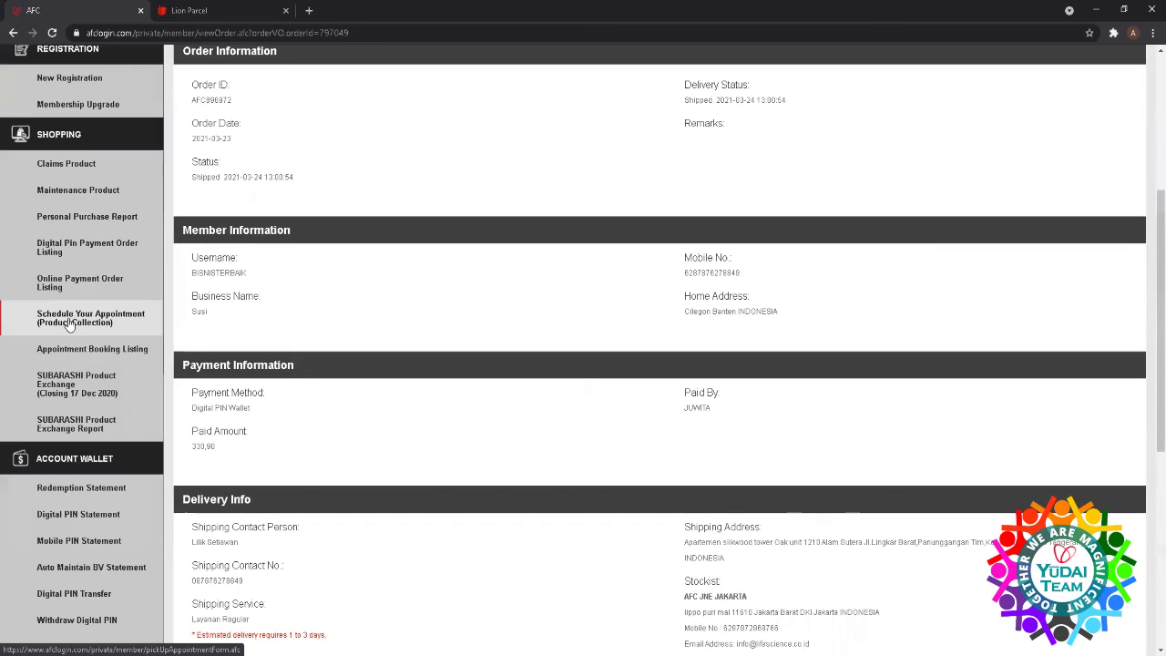
- Start a Product Collection appointment at stockist AFC JAKARTA @ LIPPO PURI MALL
click(70, 325)
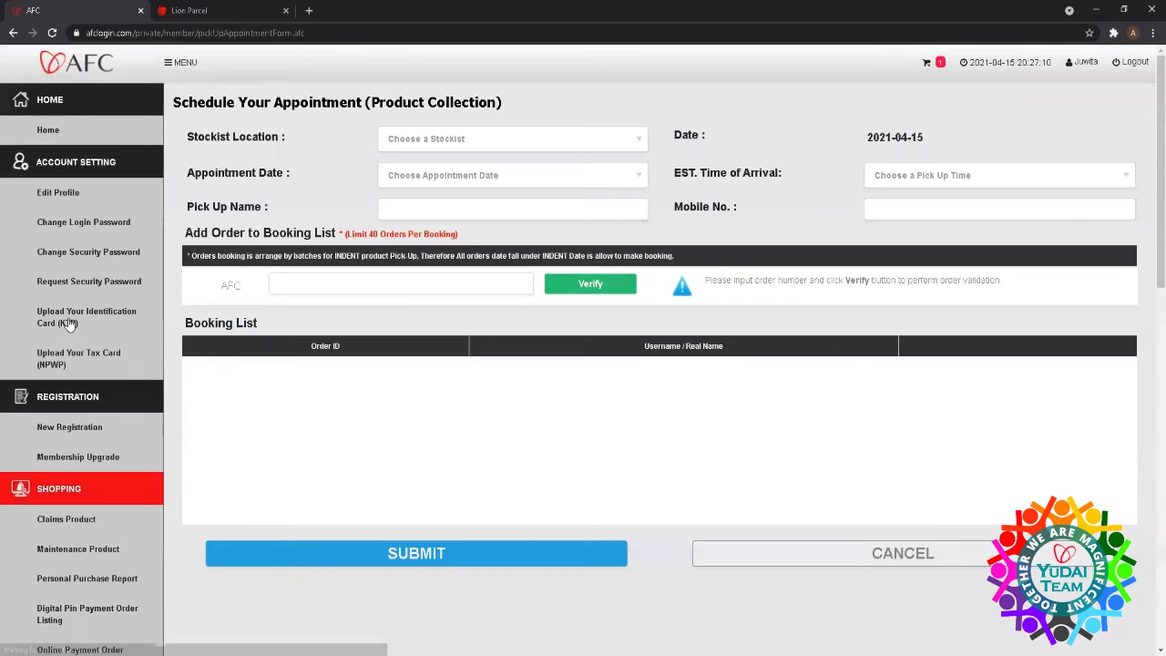
click(616, 144)
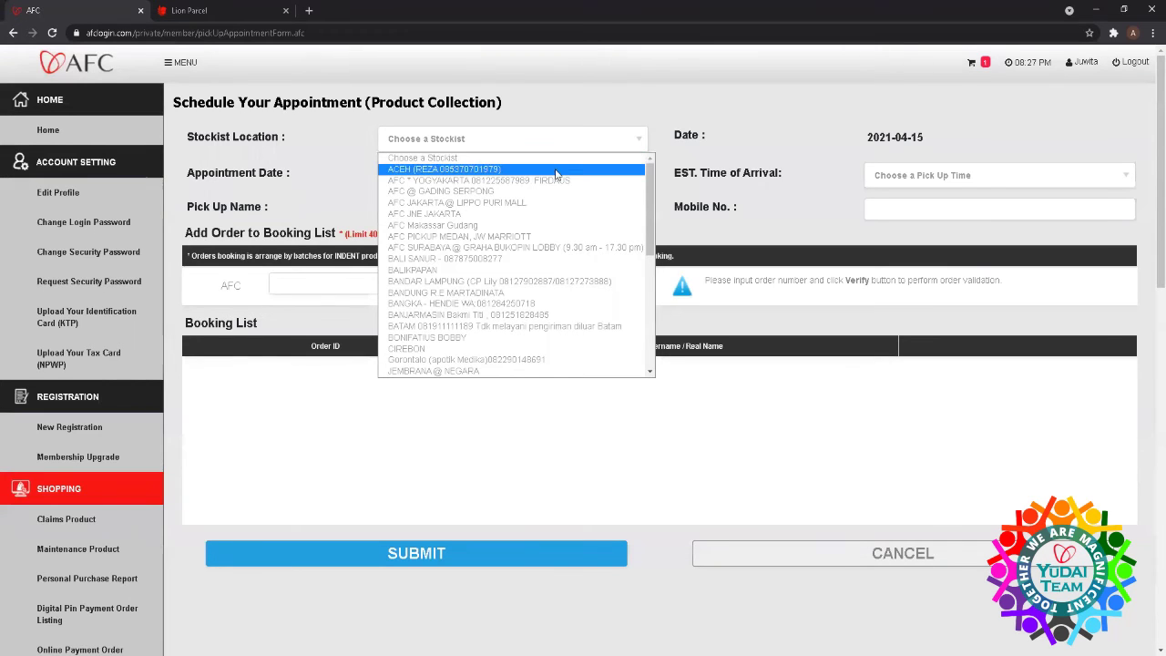
click(553, 202)
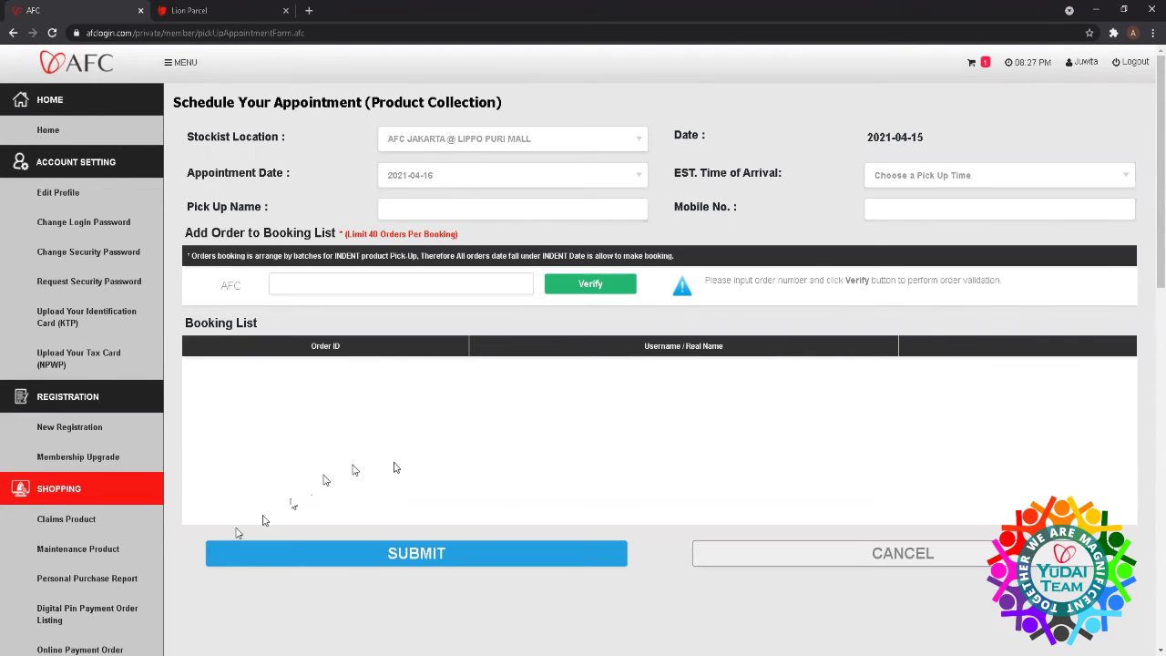
- View the Redemption Statement from 2021-03-15 to 2021-04-15: 3 bonus payouts totalling 306,50
scroll(98, 516, down, 3)
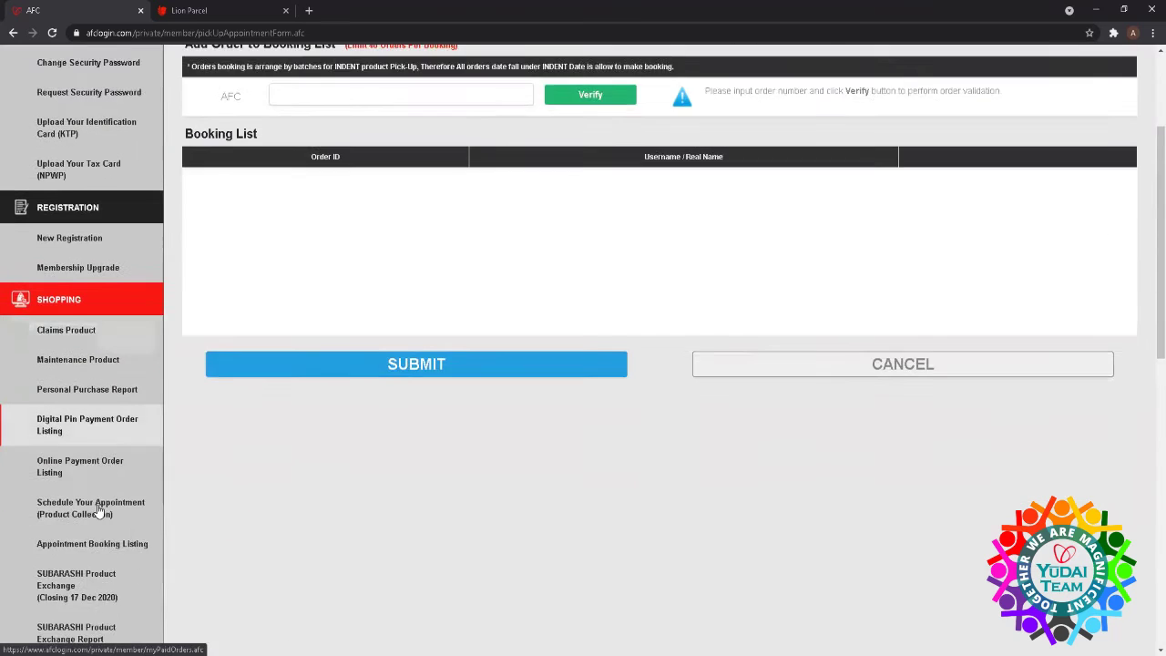
scroll(98, 510, down, 2)
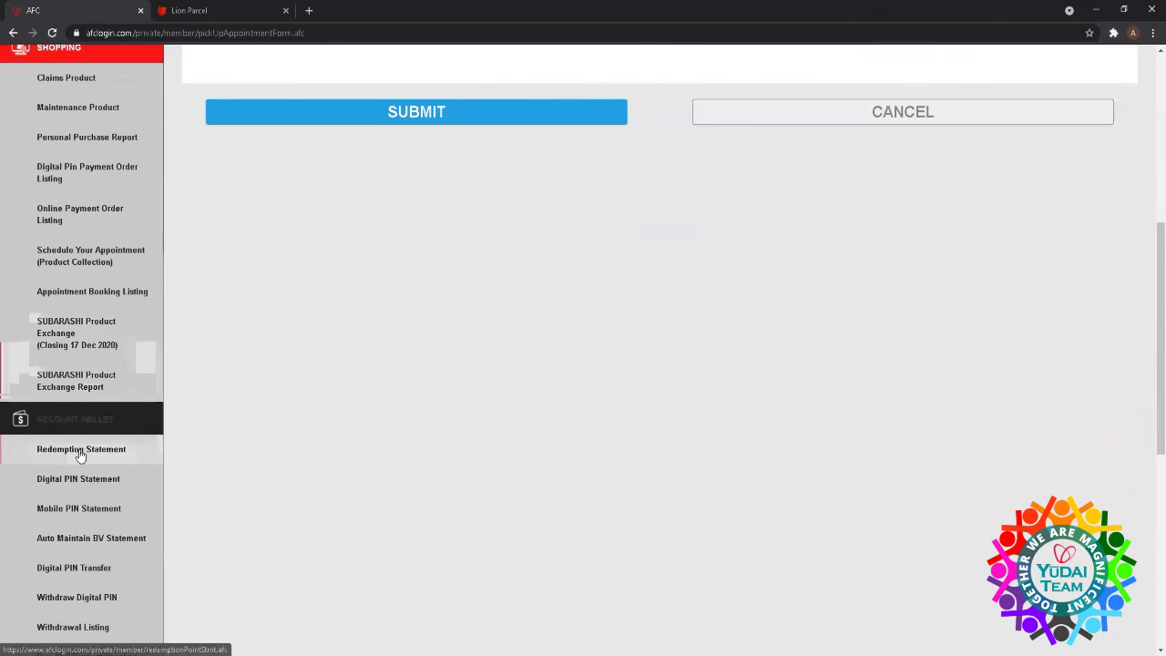
scroll(78, 450, down, 2)
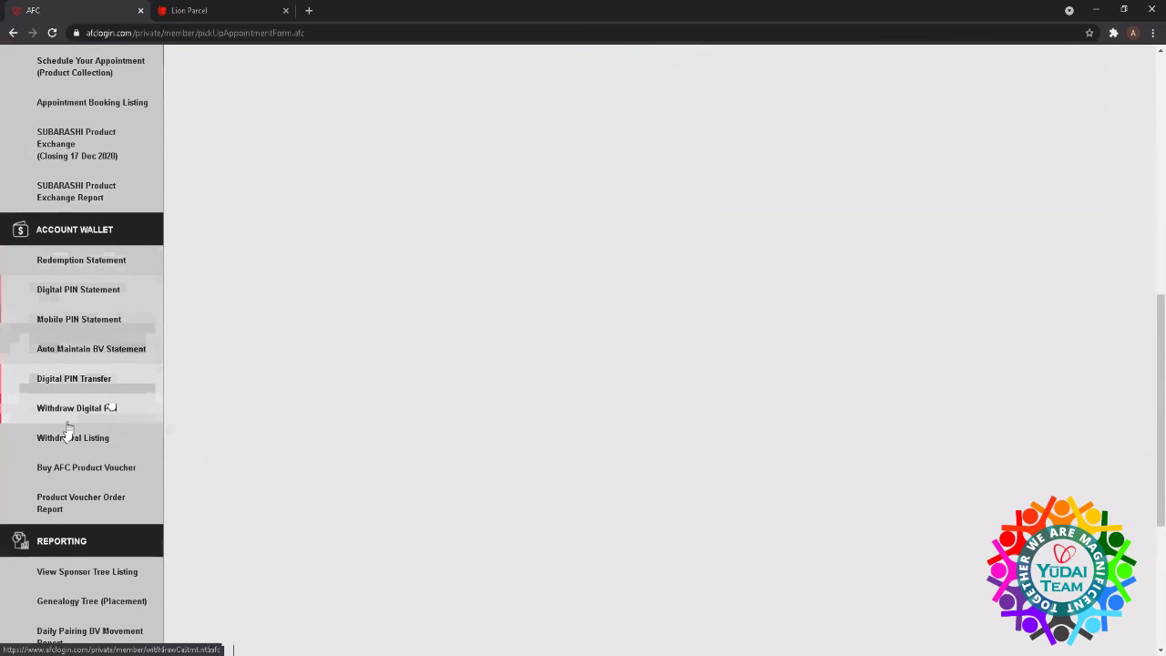
click(101, 262)
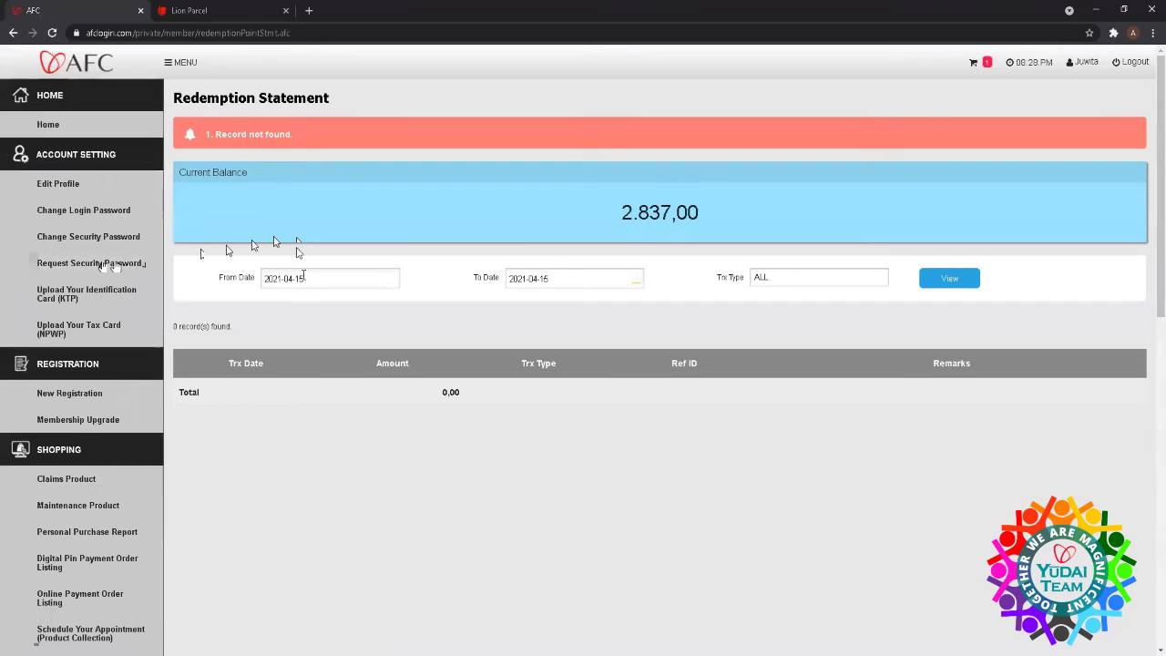
click(303, 276)
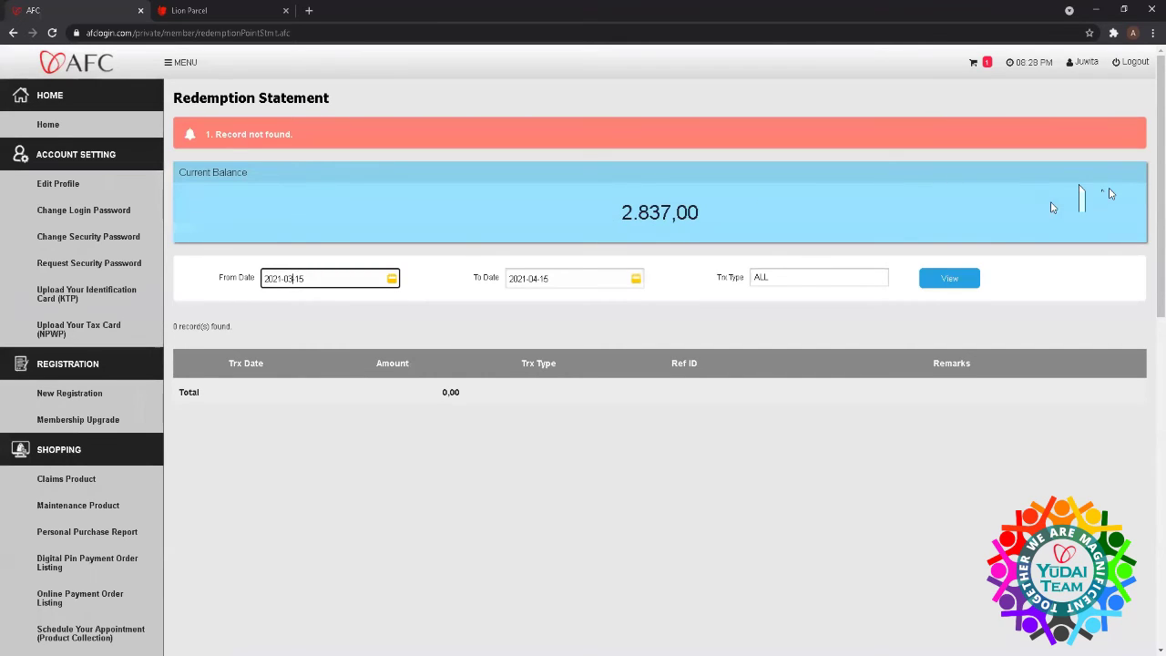
click(948, 285)
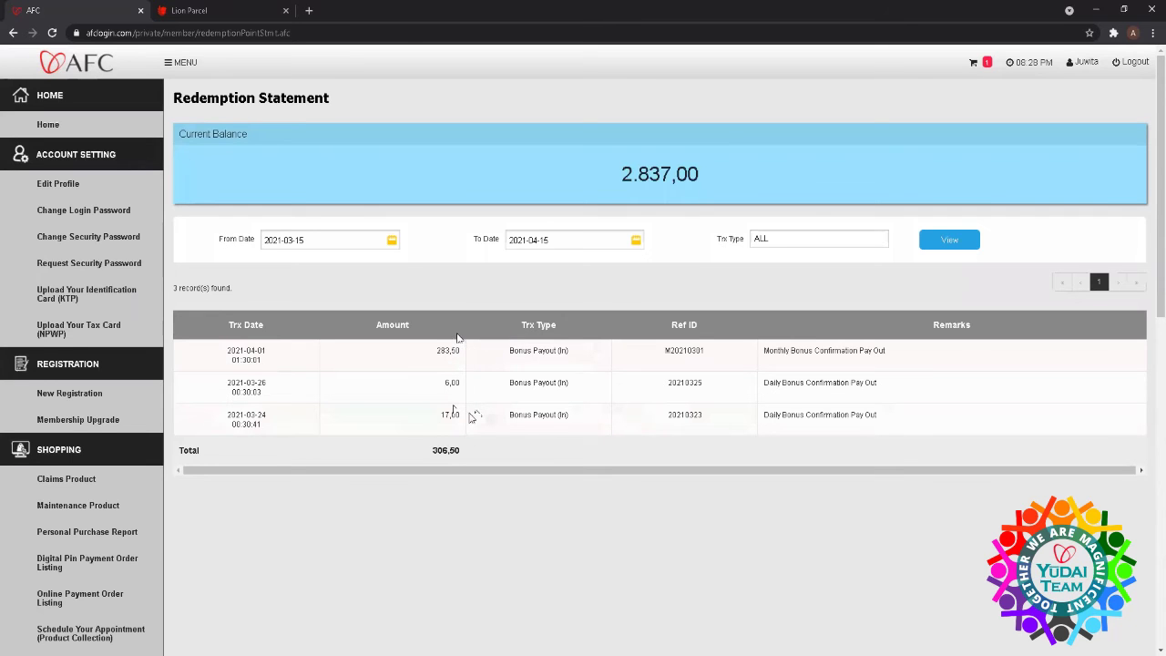
scroll(196, 430, down, 3)
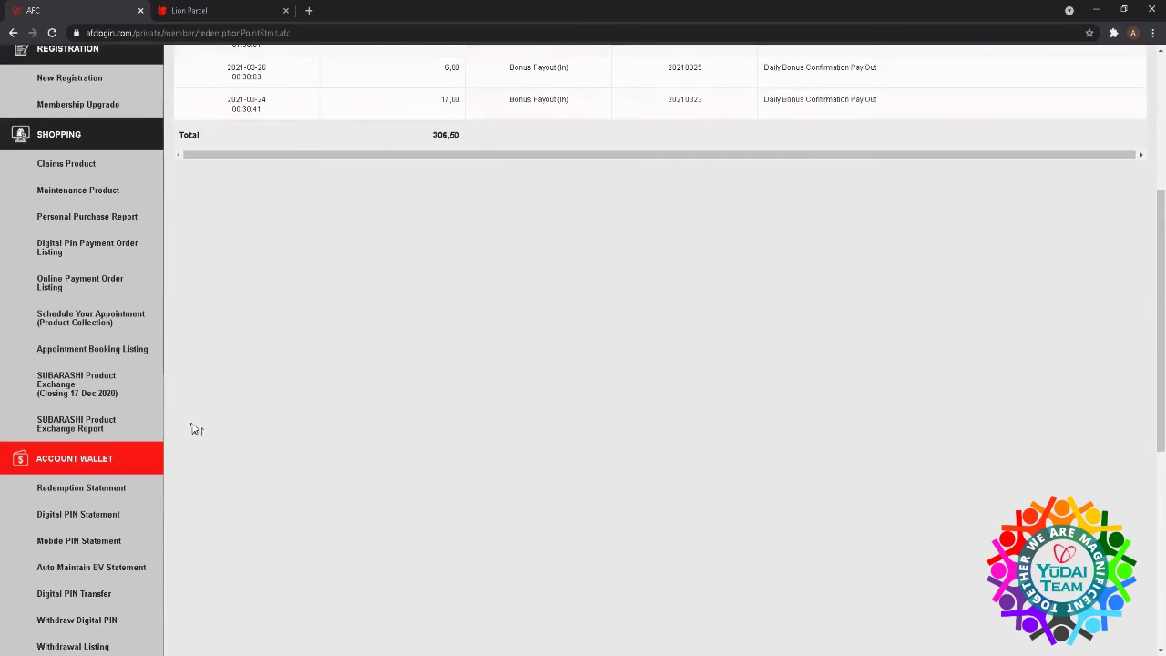
scroll(196, 430, down, 2)
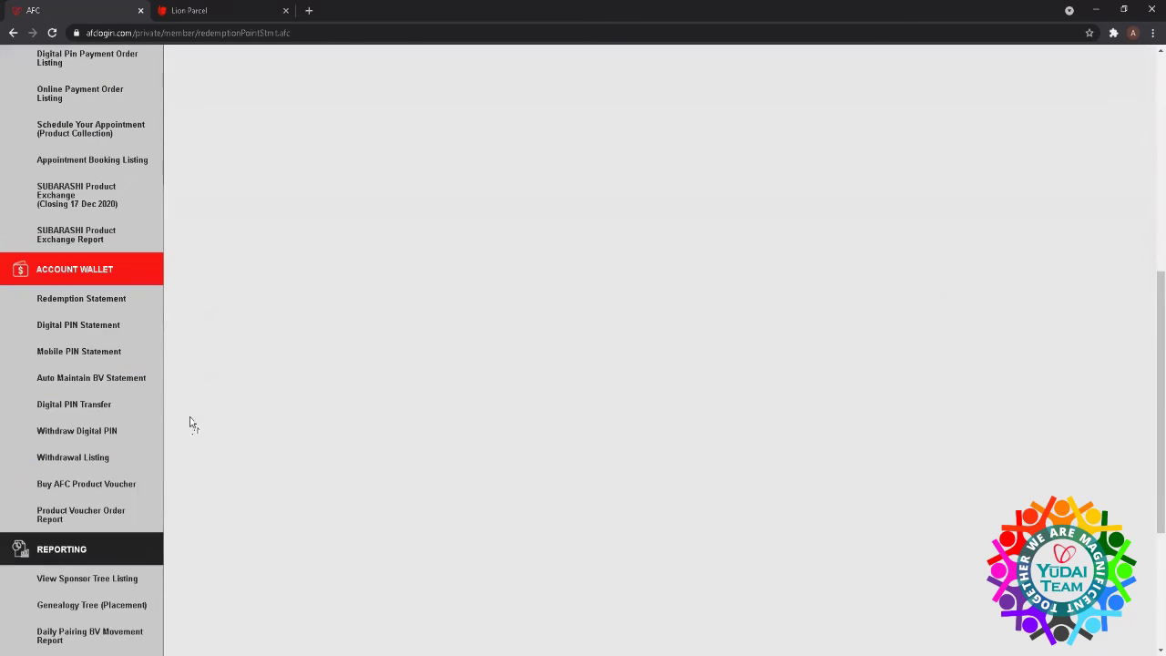
- View the Digital PIN Statement from 2021-03-15 to 2021-04-15, totalling 1.195,10
click(58, 326)
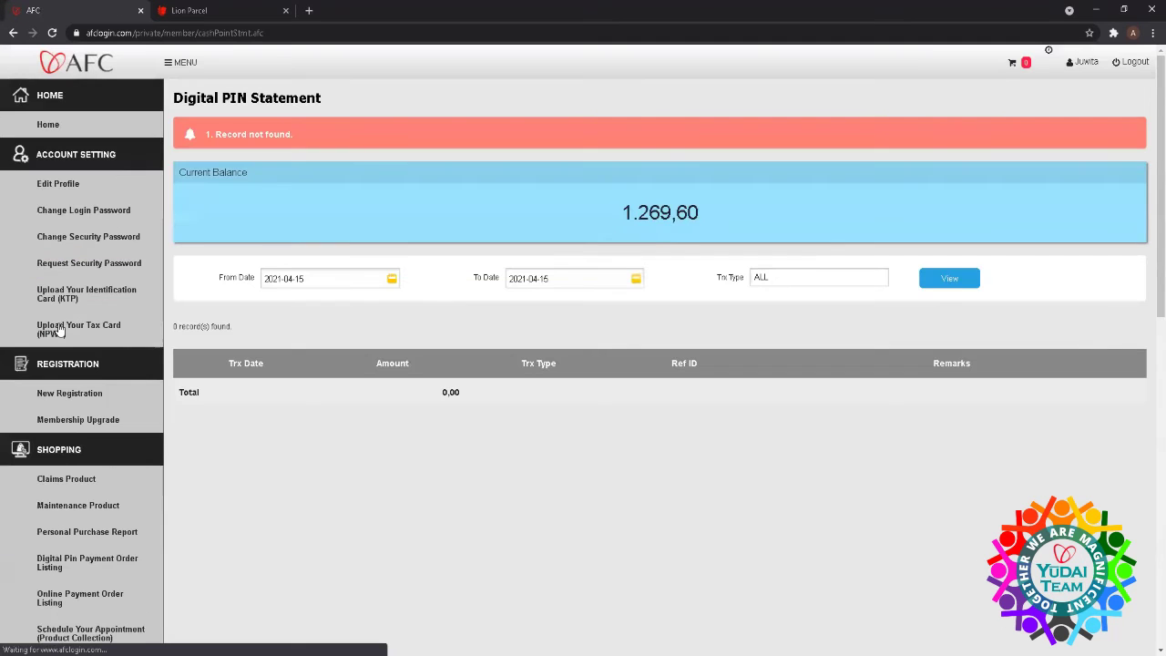
click(294, 279)
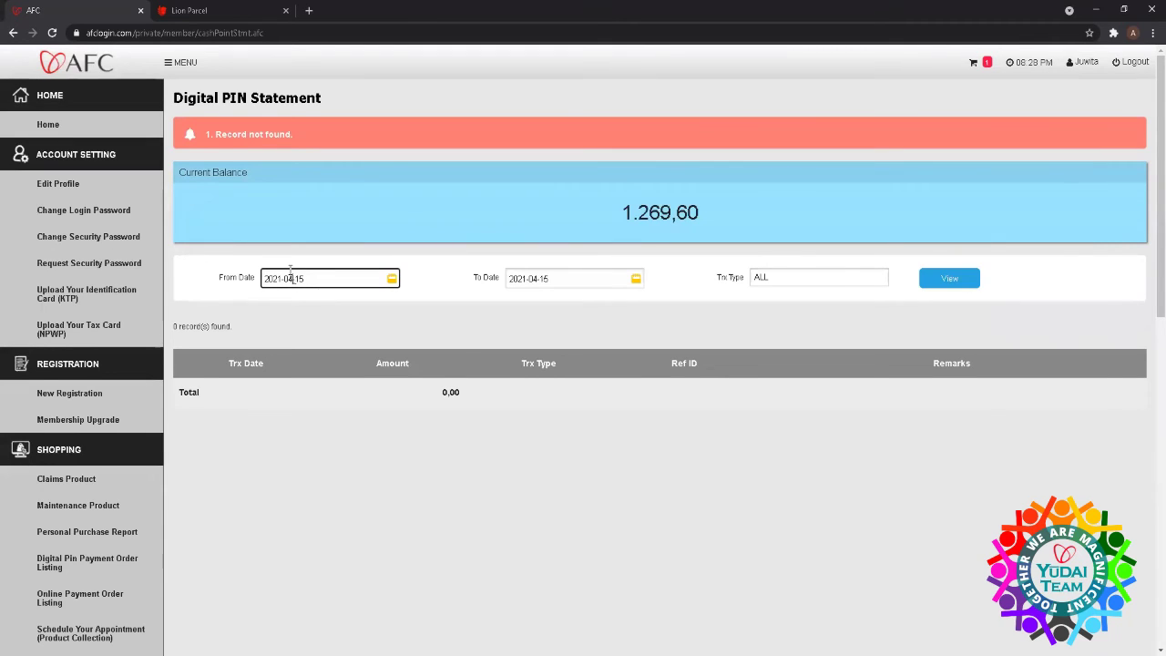
key(BackSpace)
click(948, 278)
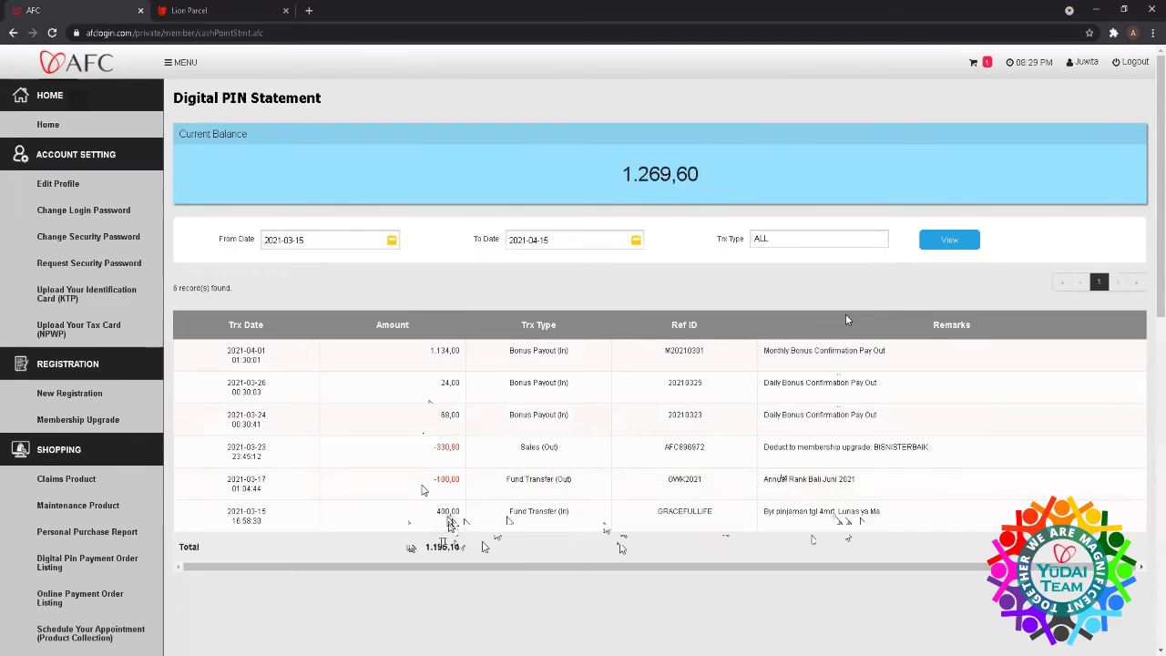
scroll(103, 458, down, 4)
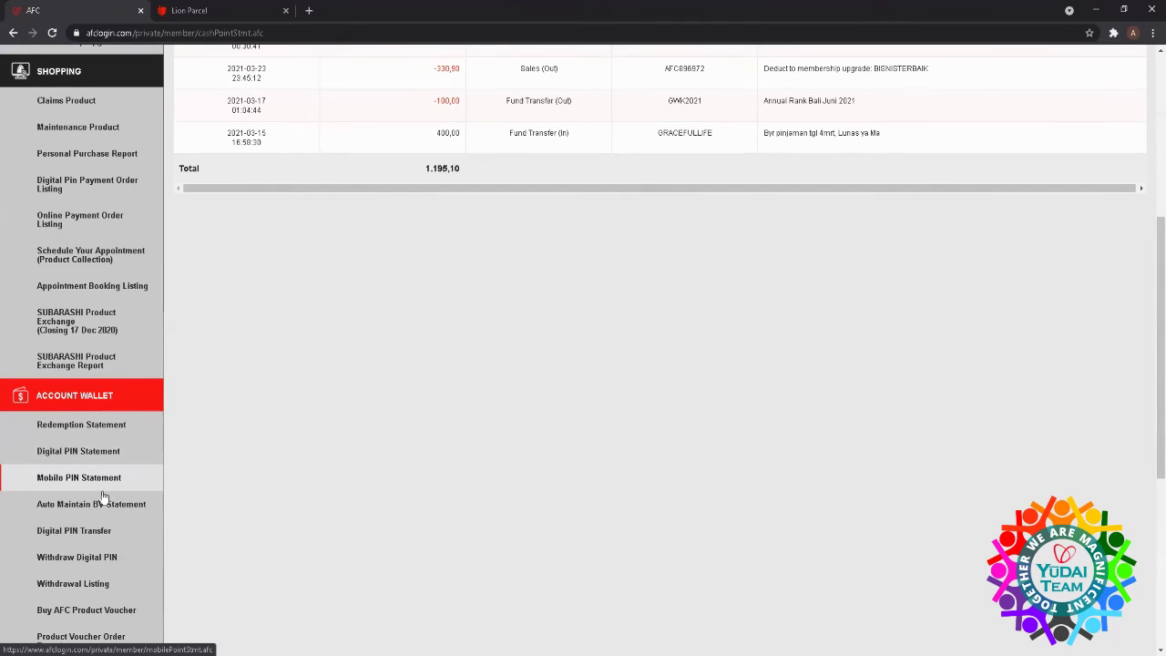
scroll(107, 492, down, 1)
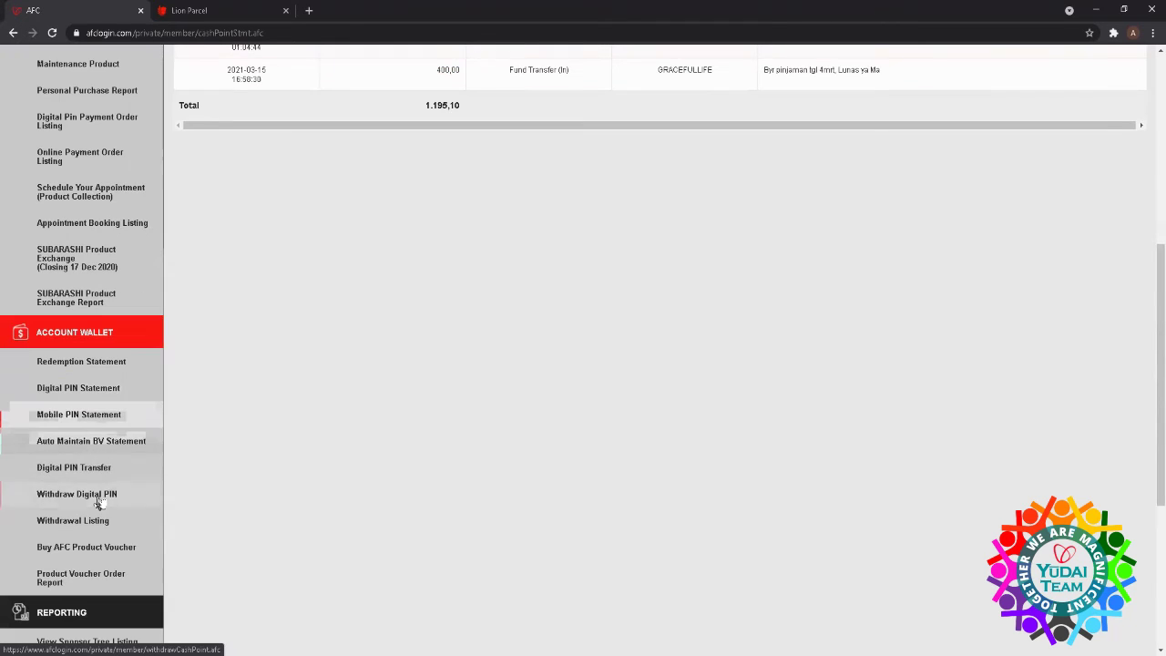
- Open the Auto Maintain BV Statement and list records from 2021-03-15
click(107, 446)
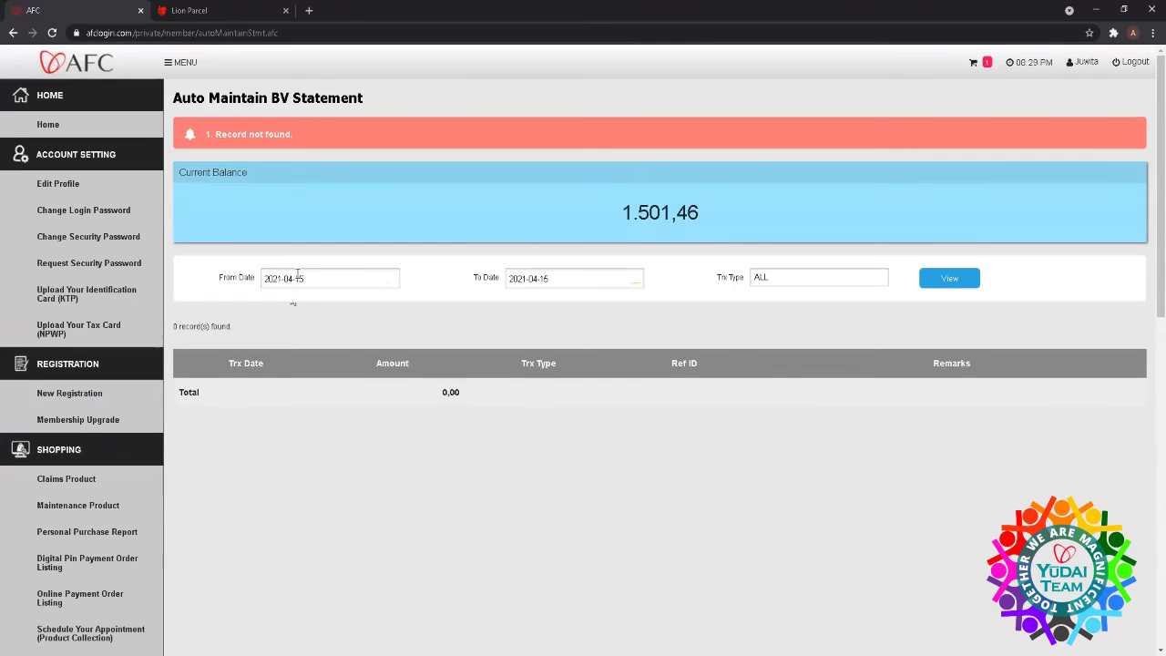
click(293, 279)
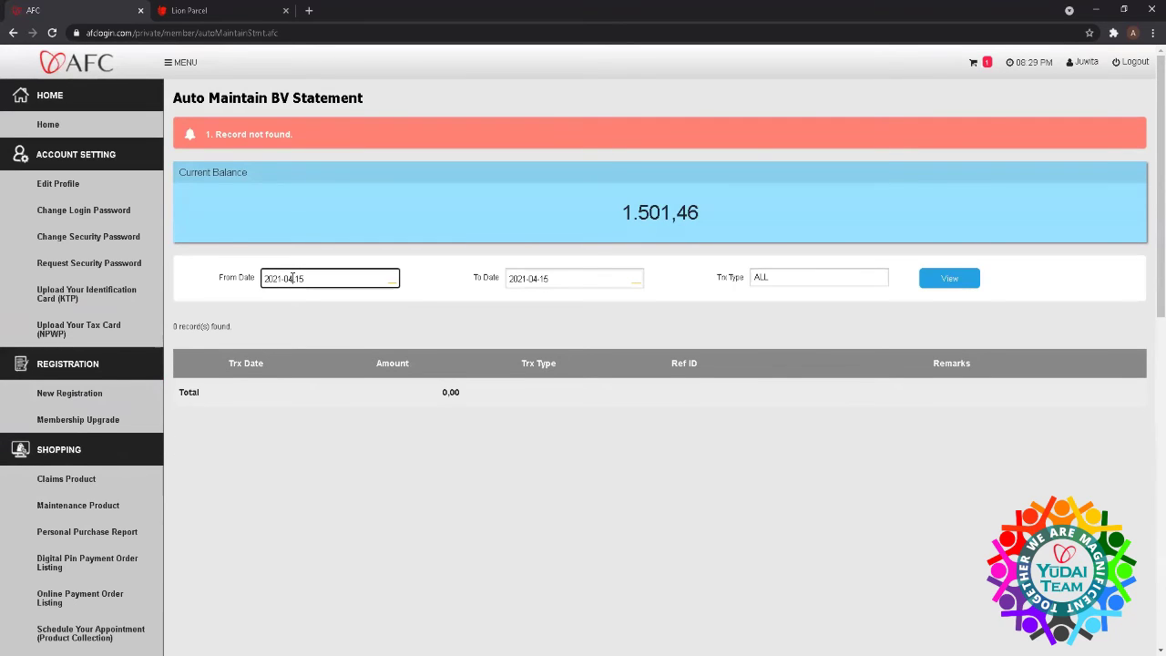
key(BackSpace)
text(3)
click(949, 281)
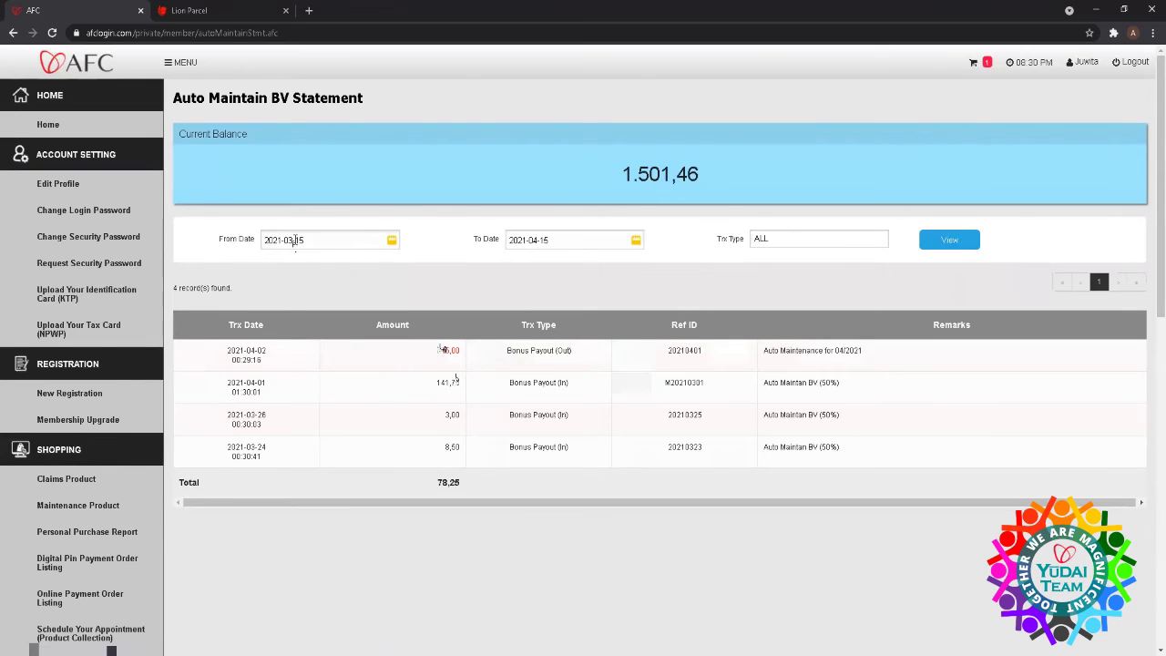
- Move the start date back to 2021-02-15 and list the 10 records totalling 201,75
click(292, 239)
key(BackSpace)
text(2)
click(949, 238)
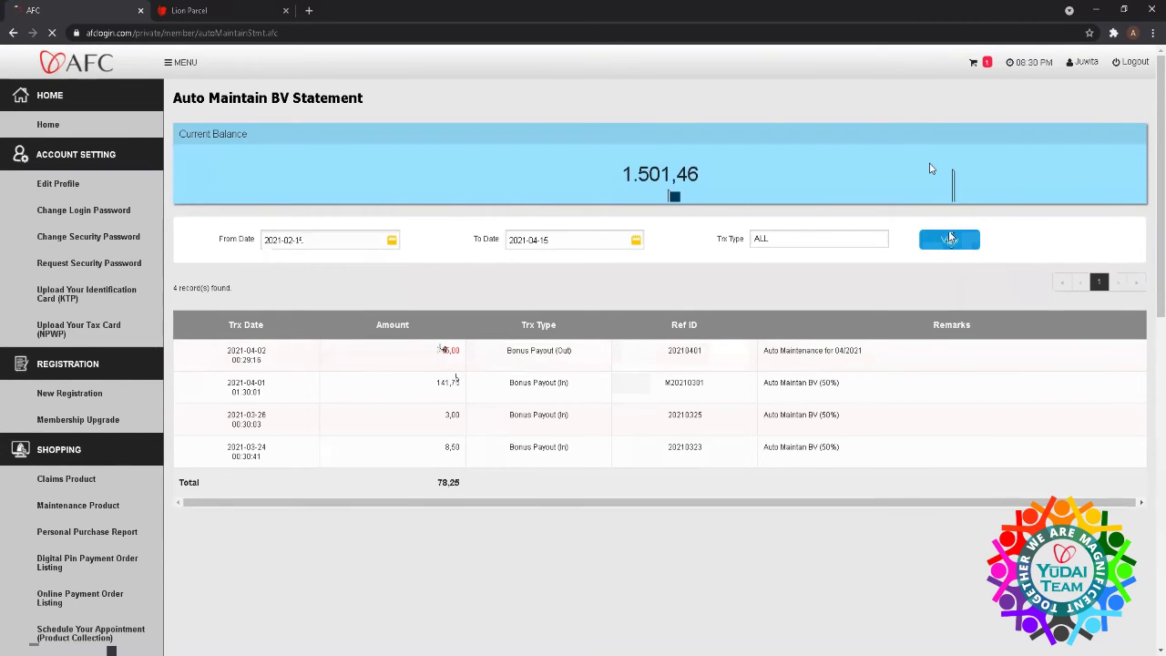
scroll(820, 291, down, 2)
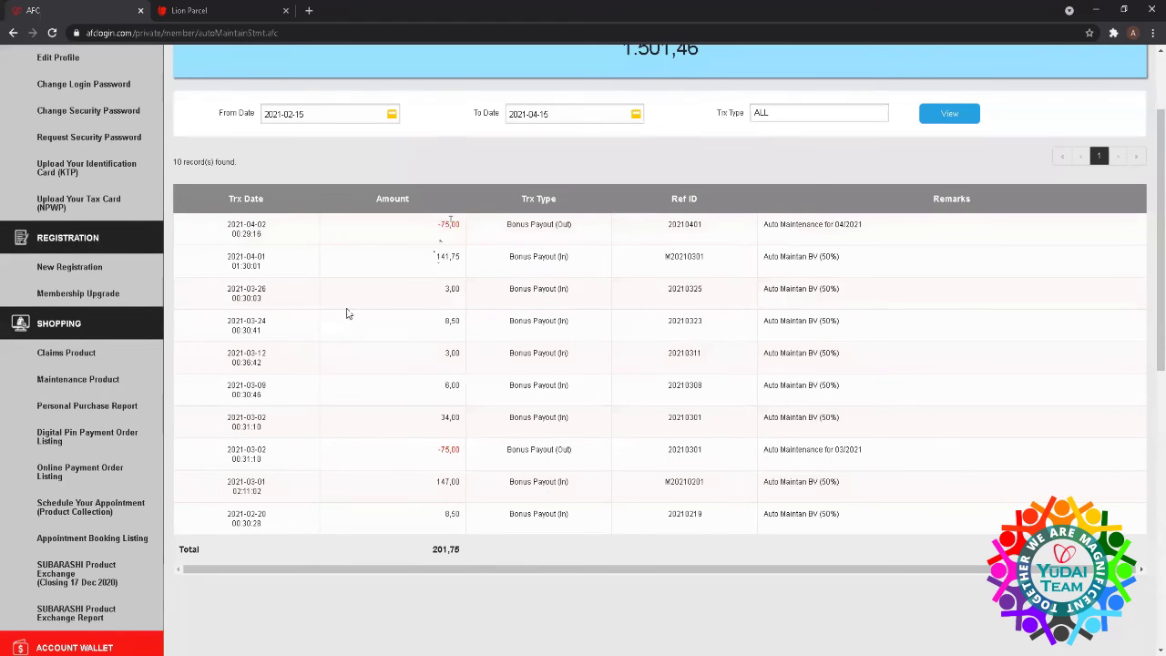
scroll(139, 510, down, 4)
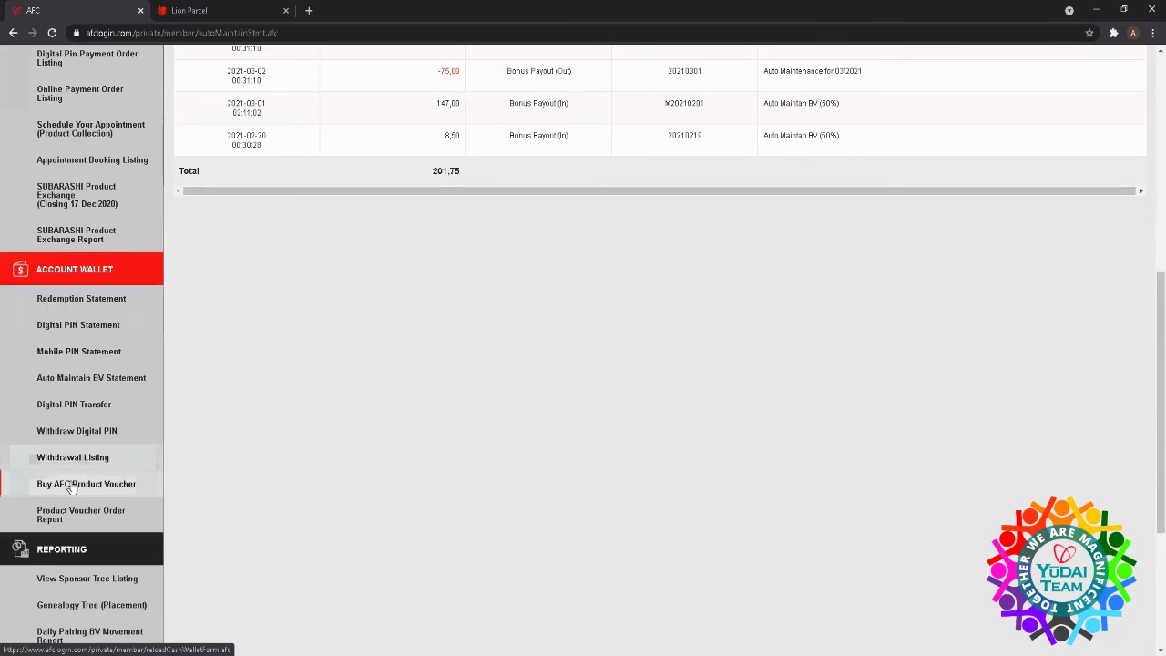
- Start a product voucher purchase from the Digital PIN balance and enter an amount of 40
click(71, 486)
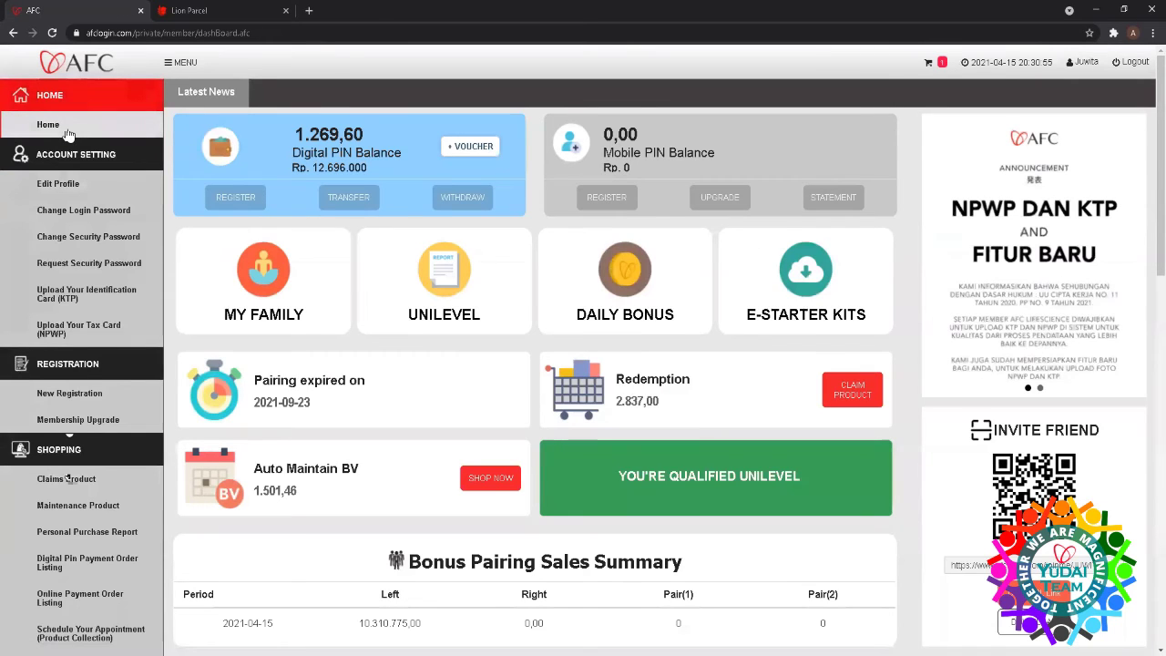
click(470, 149)
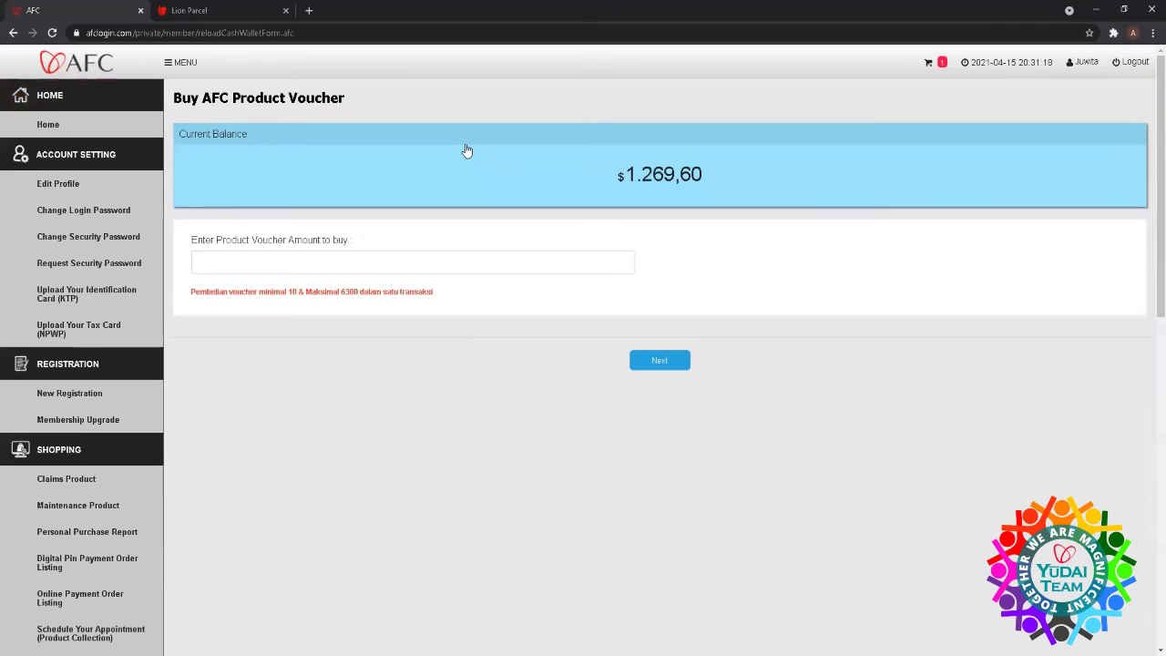
click(387, 260)
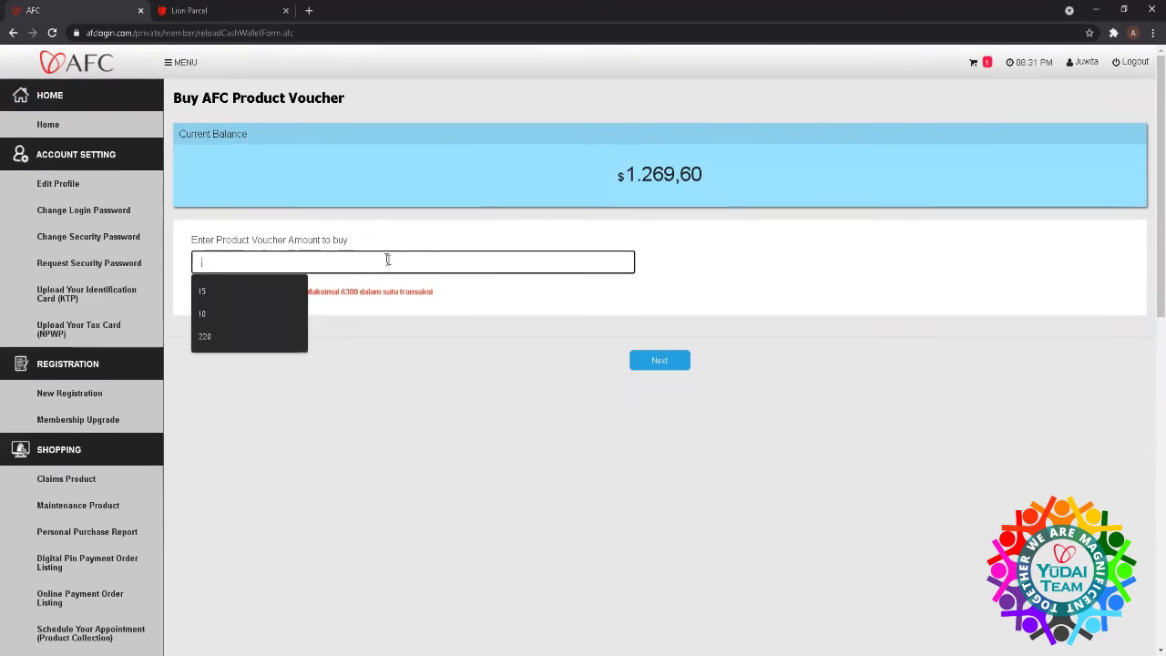
text(4)
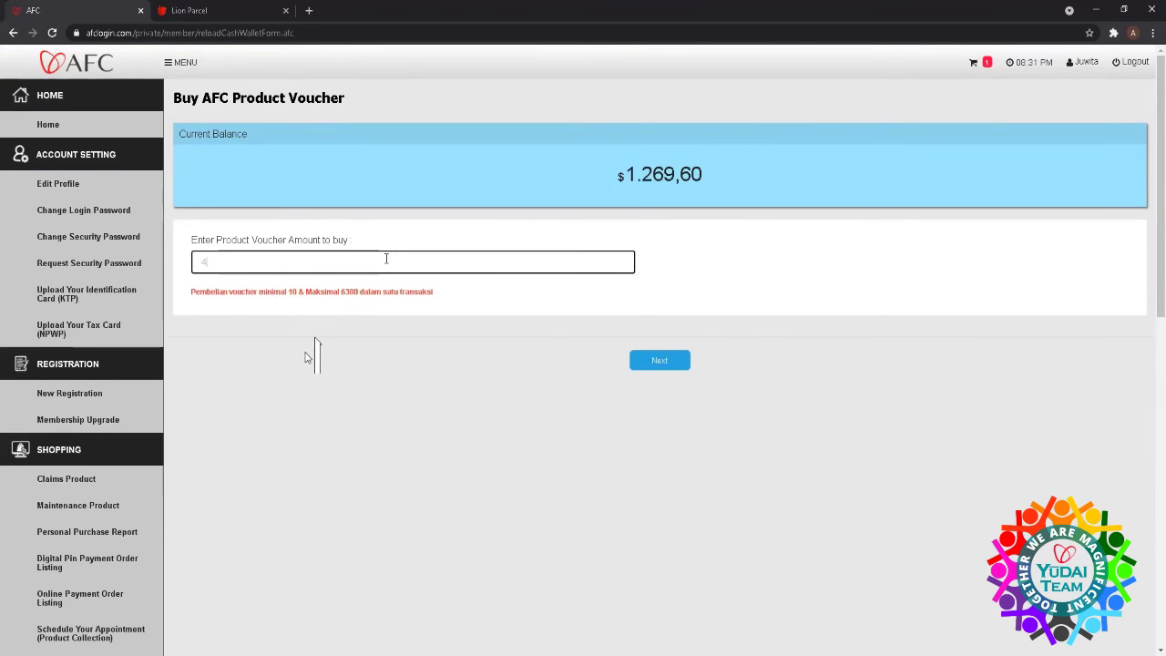
text(0)
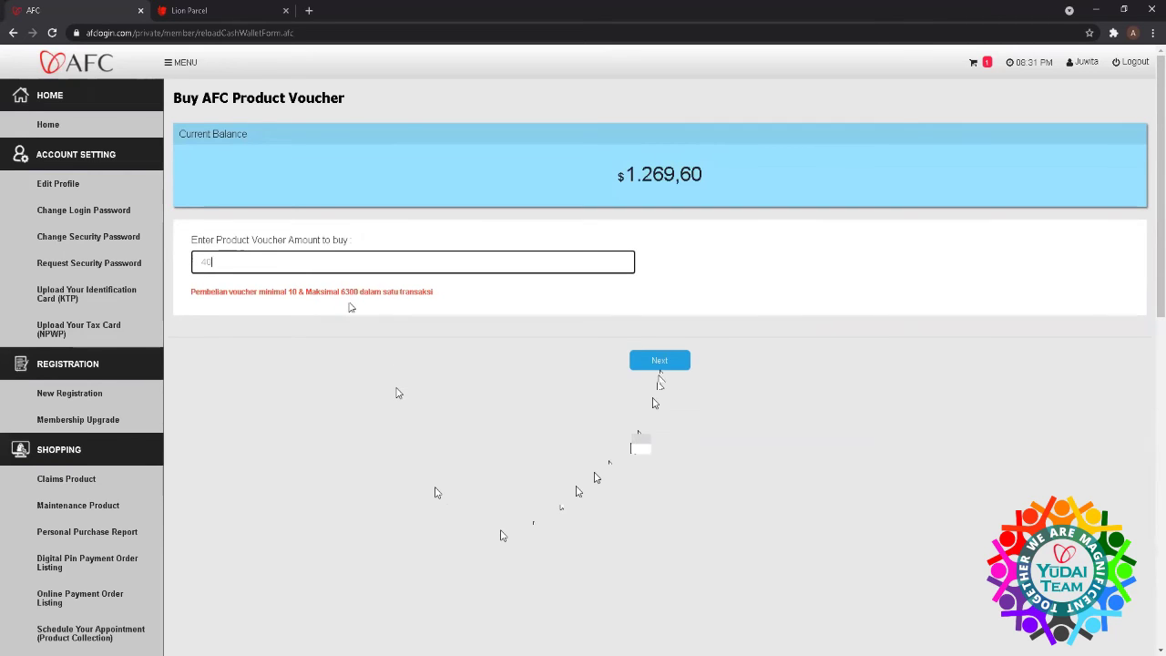
- Proceed to Billing & Review for the $40 voucher with BCA Virtual as payment method
click(660, 362)
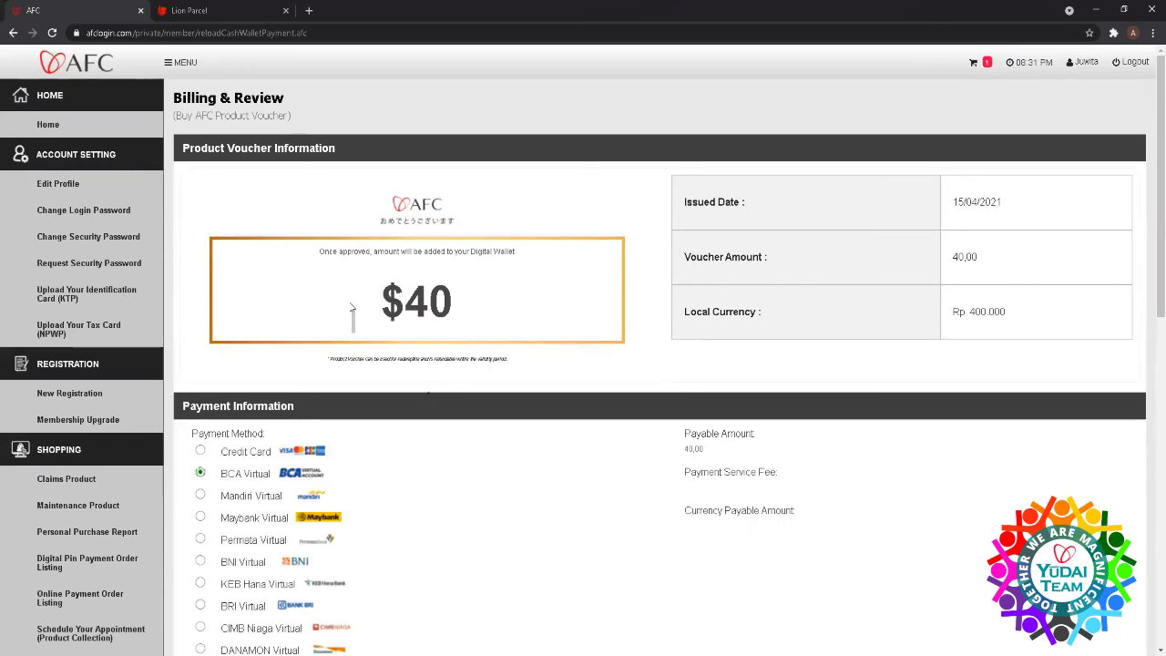
scroll(351, 307, down, 1)
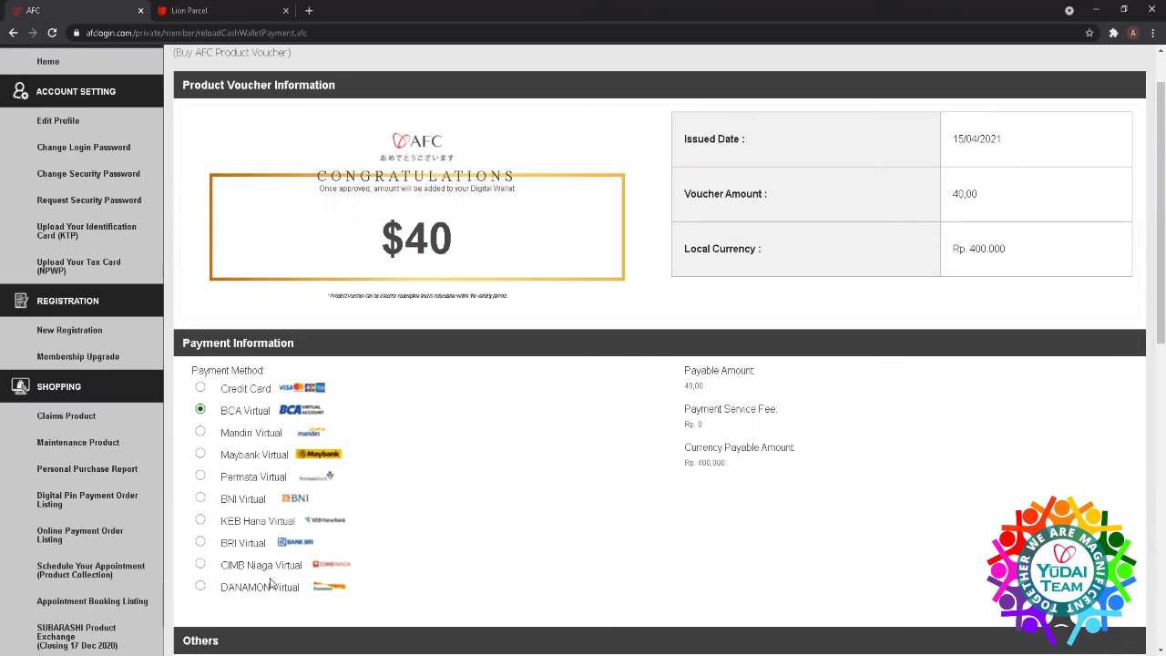
scroll(266, 578, down, 2)
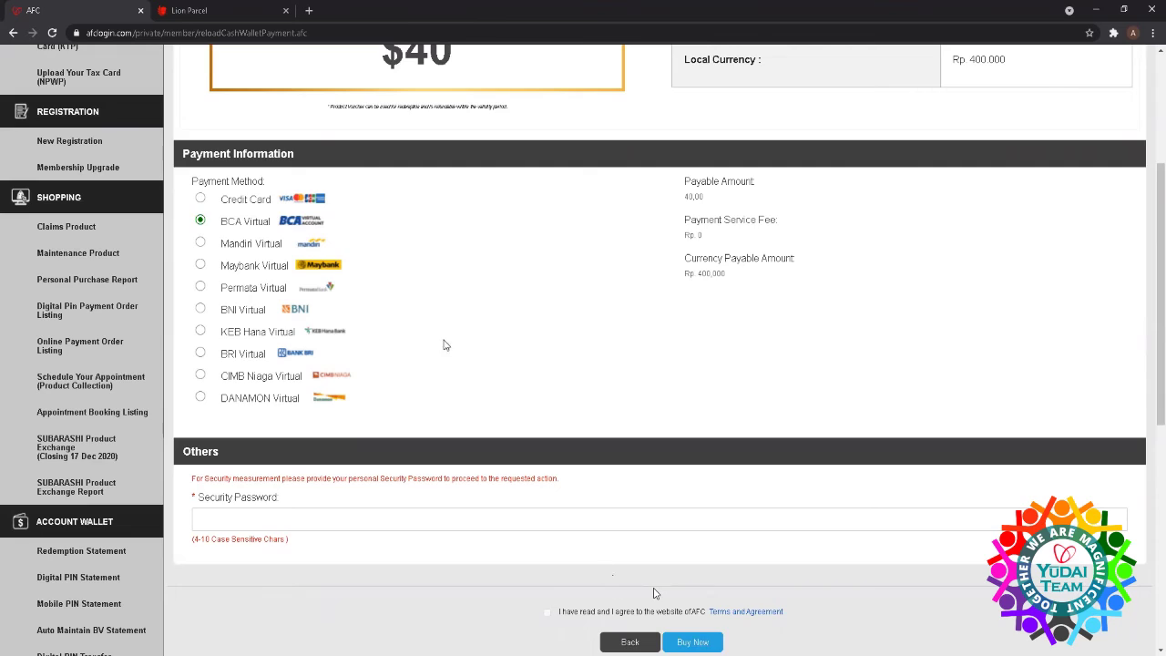
scroll(442, 341, up, 3)
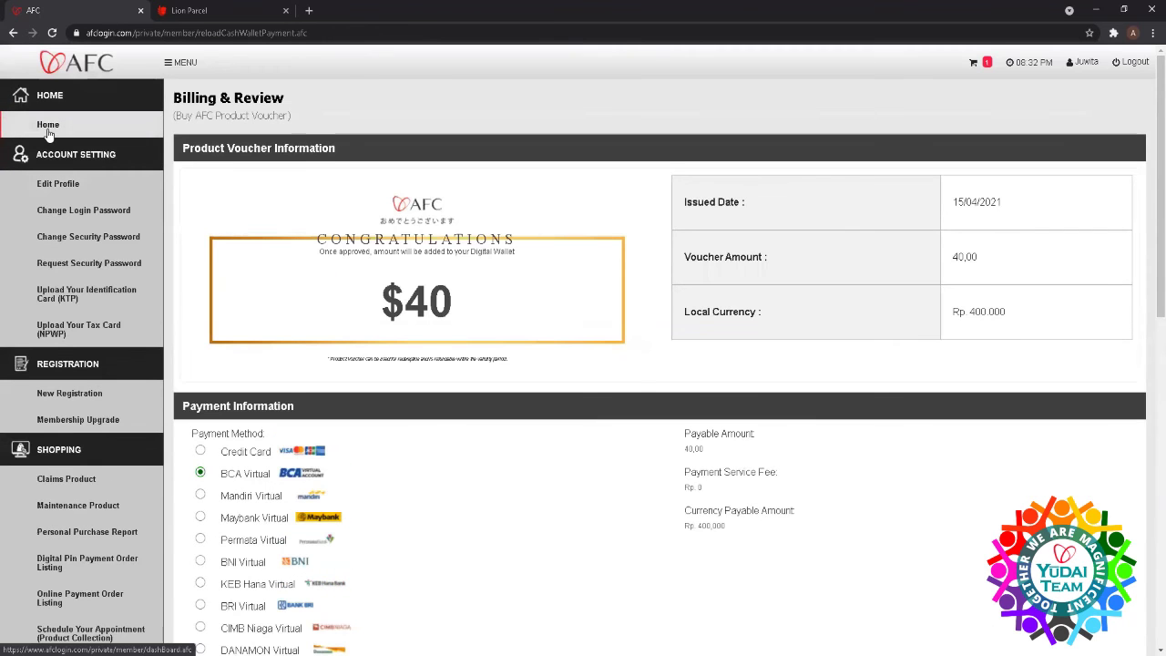
- Go to Home and scroll to the Russia Trip Promotion and Annual Leadership Rank panels
click(48, 133)
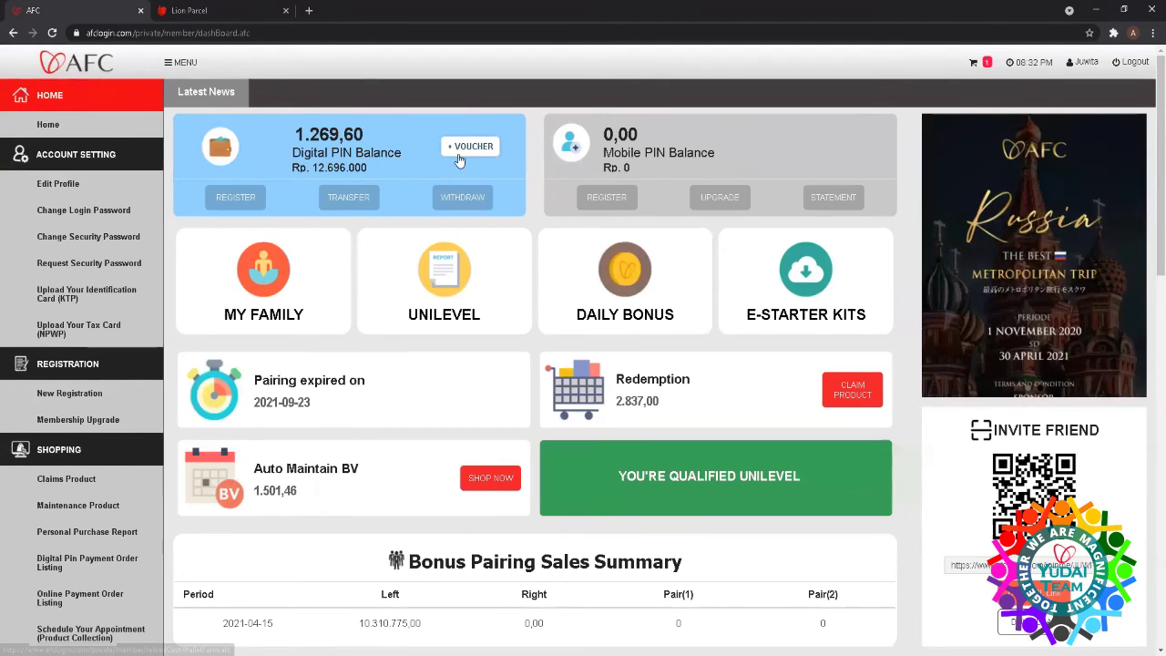
scroll(64, 246, down, 5)
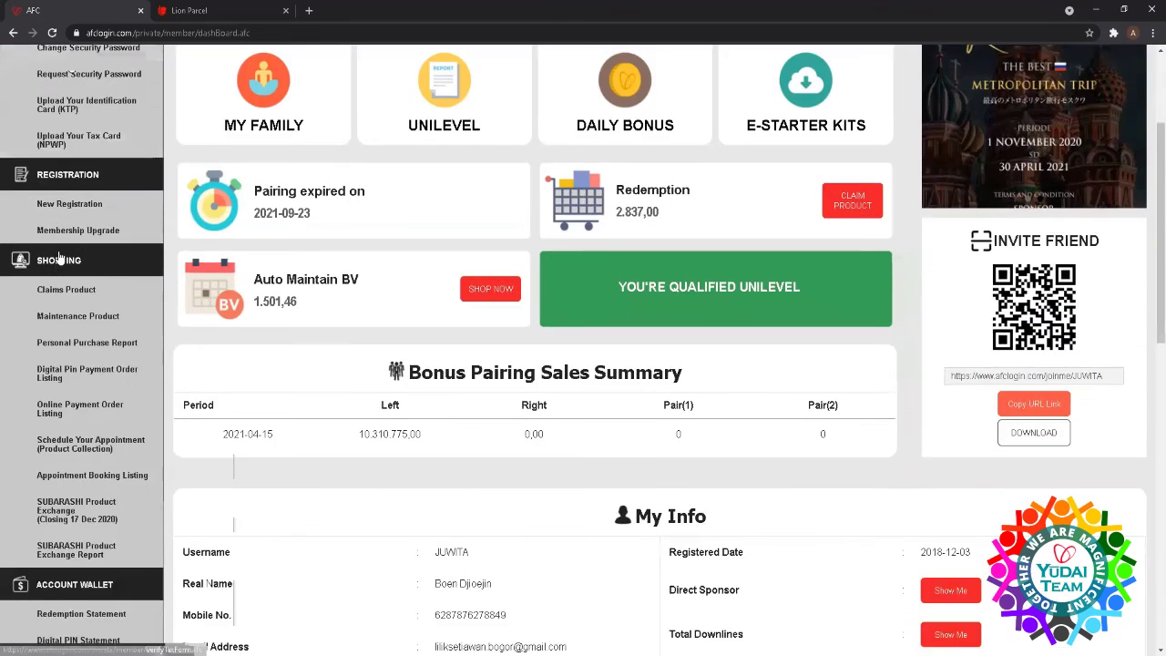
scroll(60, 257, down, 5)
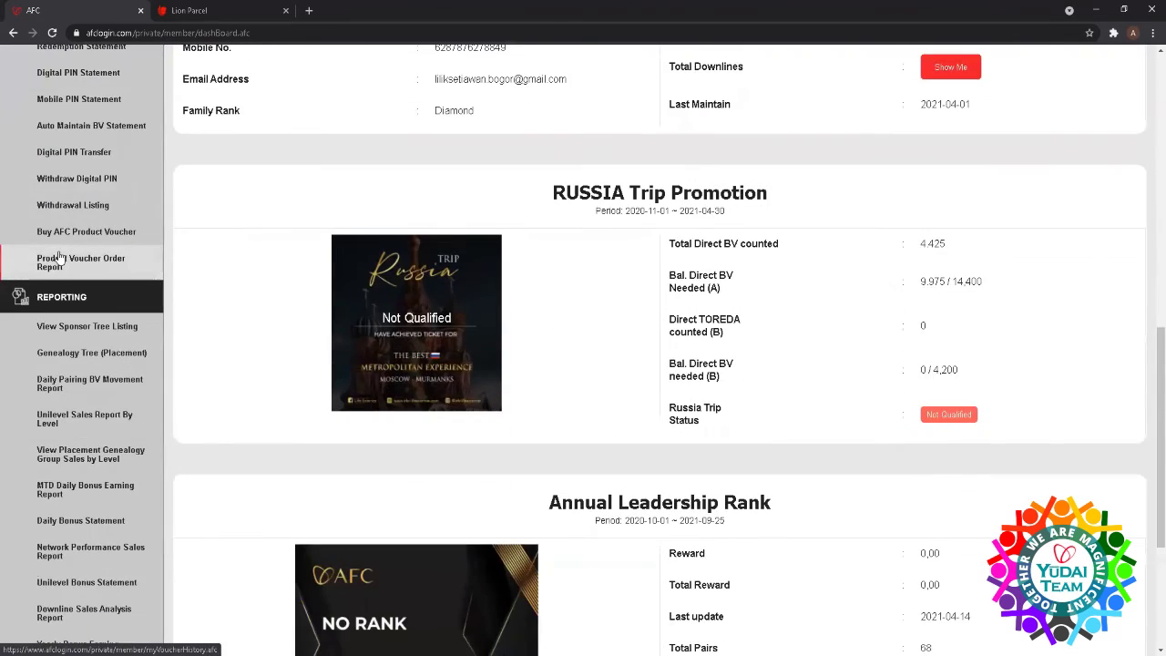
scroll(59, 258, up, 3)
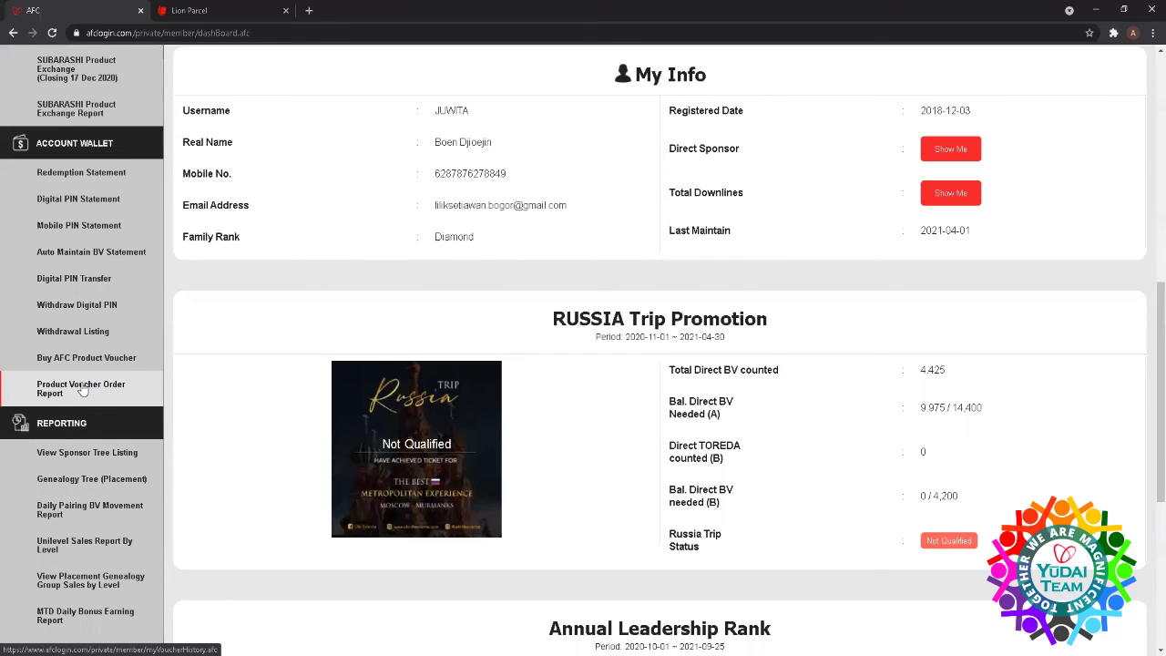
scroll(80, 463, down, 3)
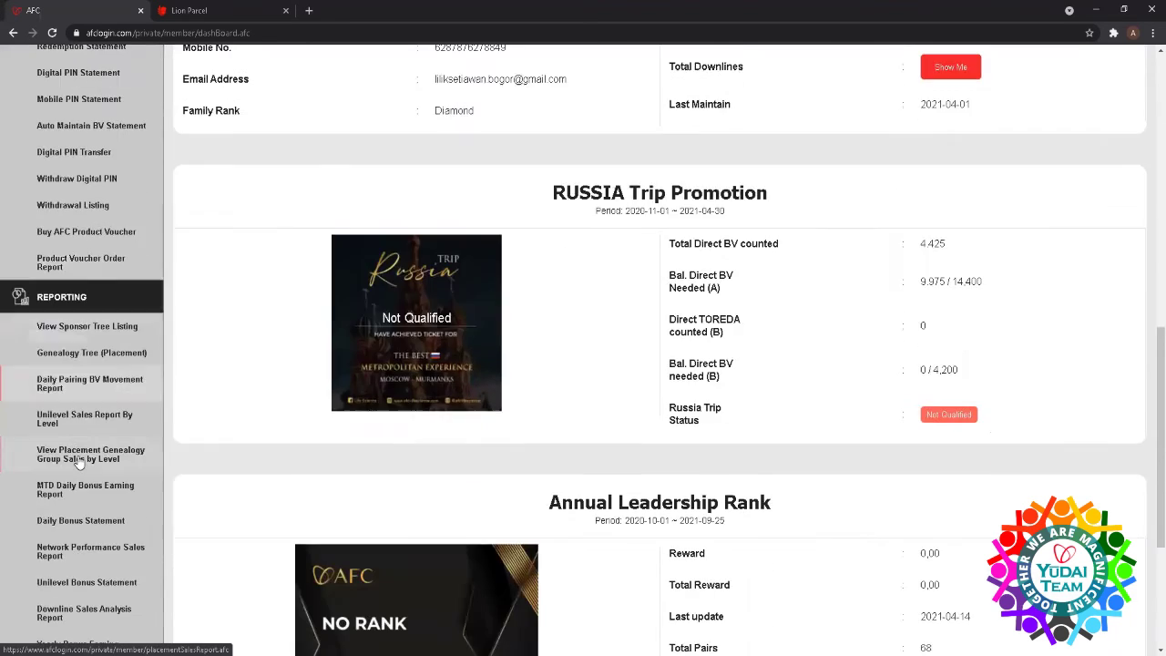
scroll(80, 463, down, 1)
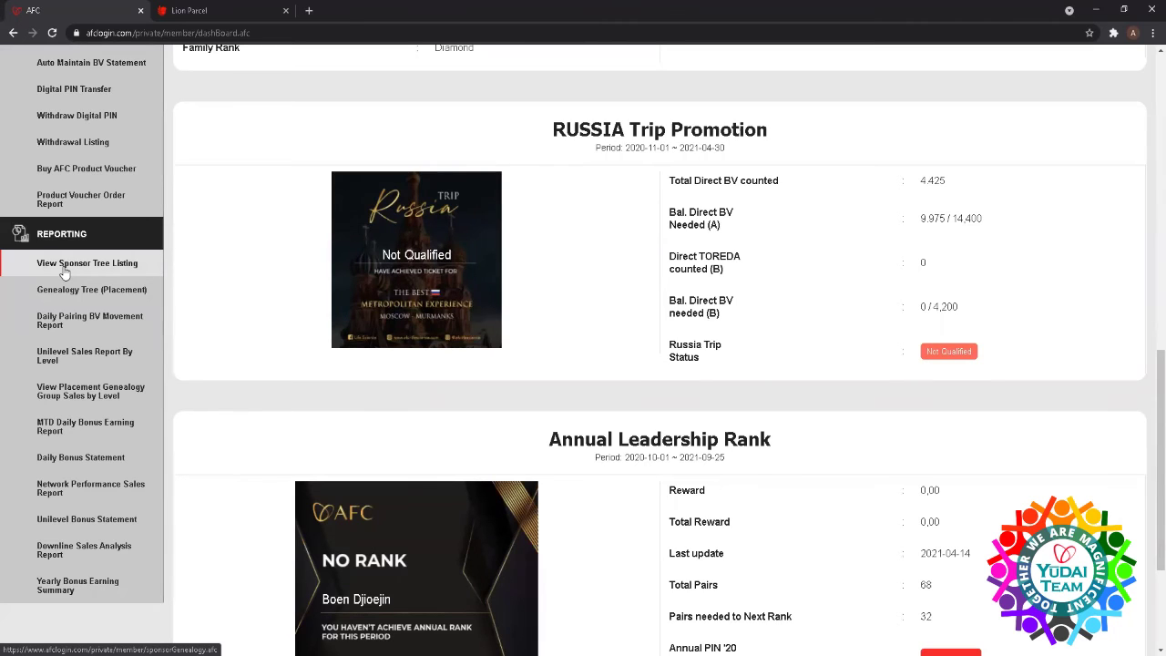
- Open View Sponsor Tree Listing from the Reporting section of the sidebar
click(64, 266)
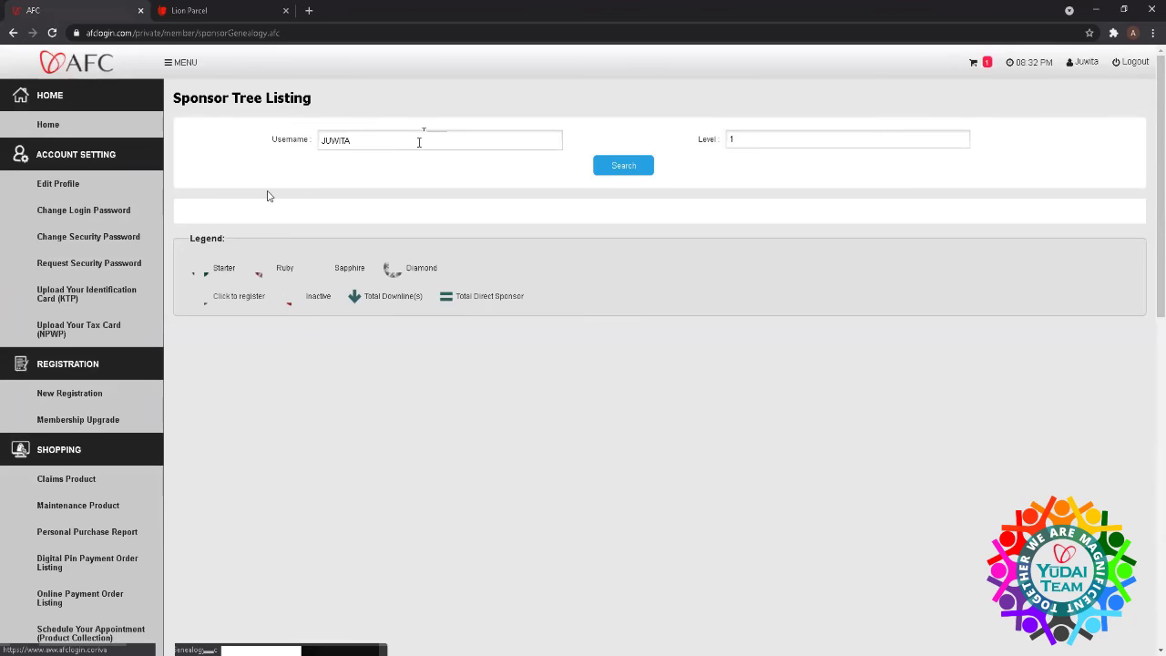
- Replace the prefilled username with a member's username and set the tree Level to 3
key(BackSpace)
key(BackSpace)
key(BackSpace)
key(BackSpace)
key(BackSpace)
key(BackSpace)
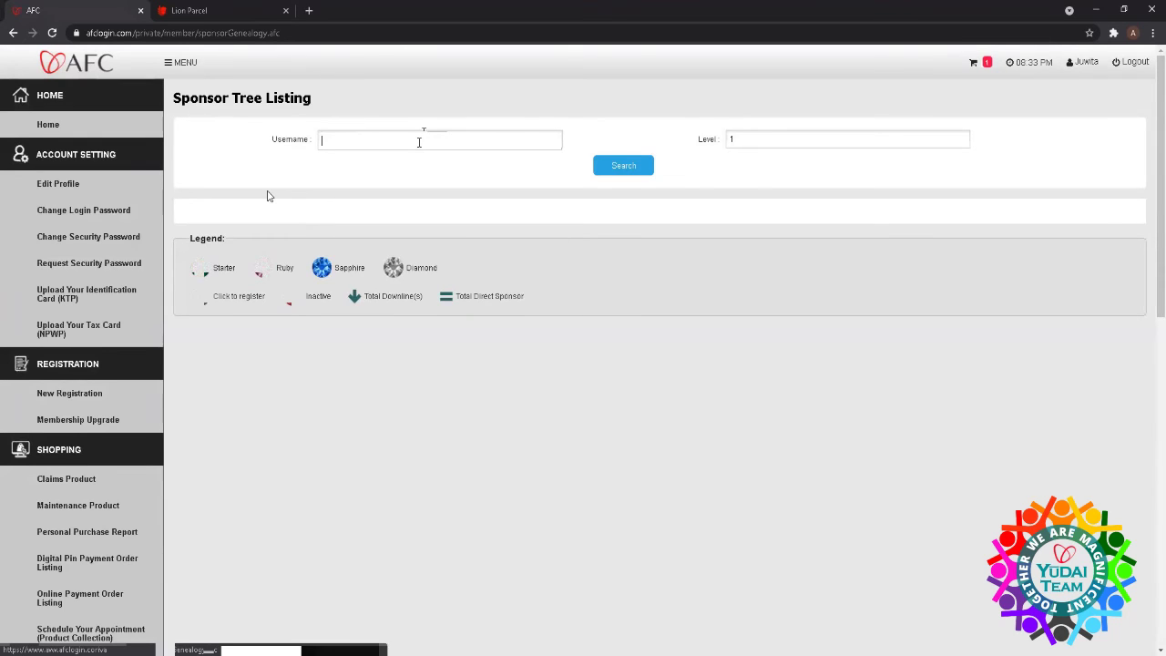
text(k)
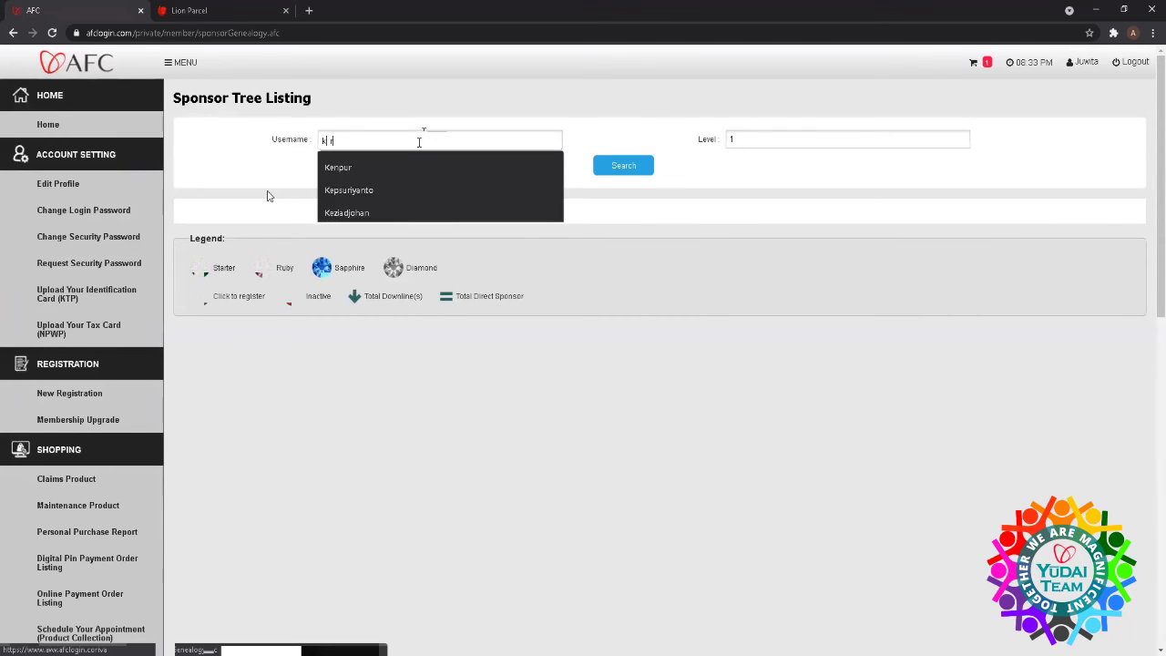
text(artik)
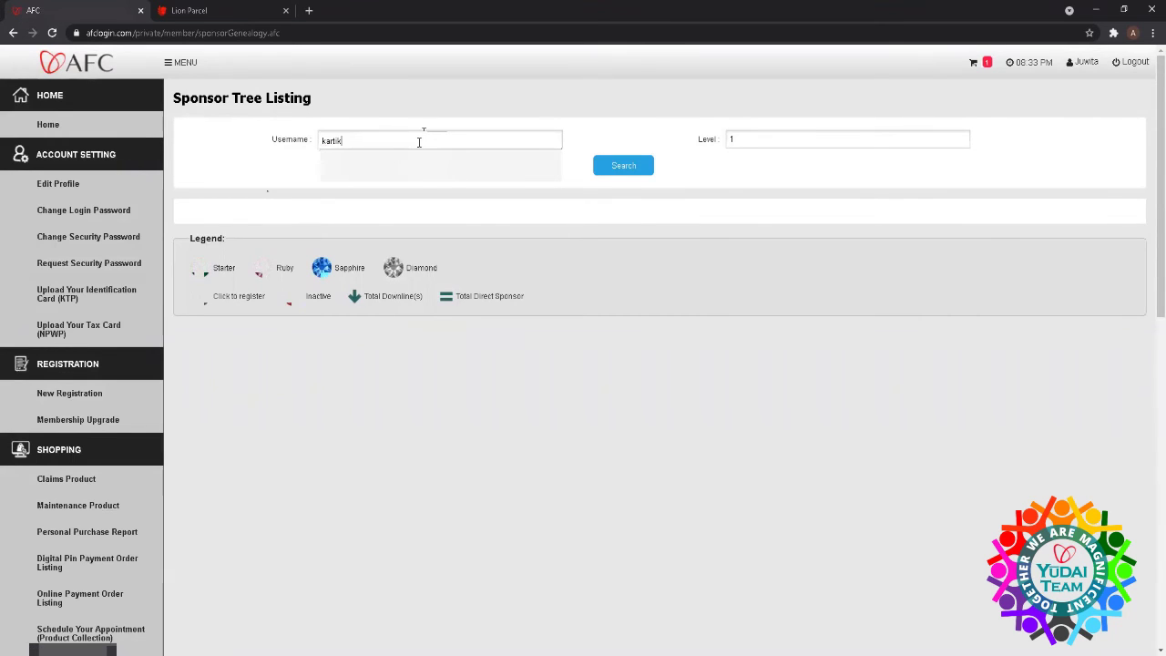
text(a)
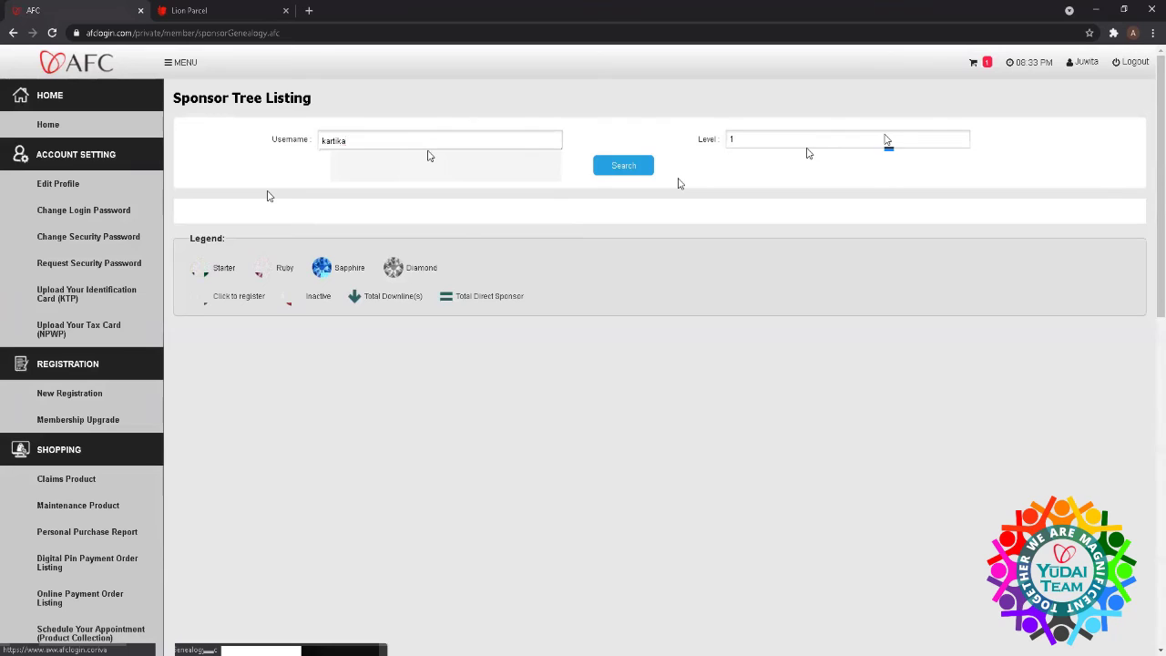
click(881, 140)
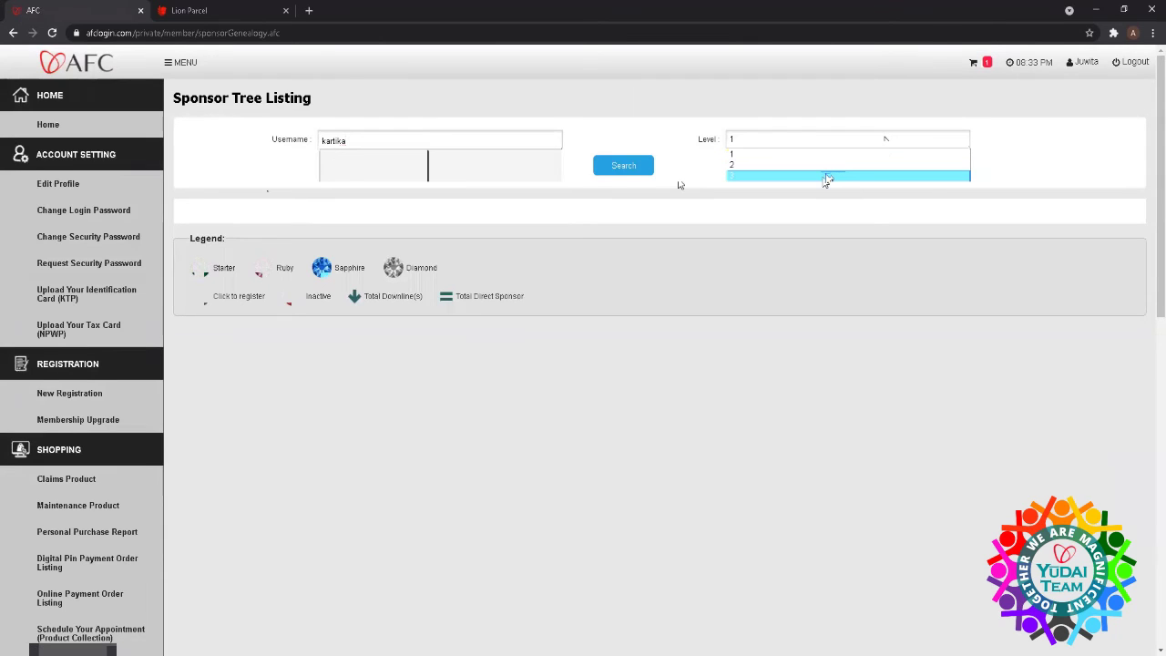
click(826, 175)
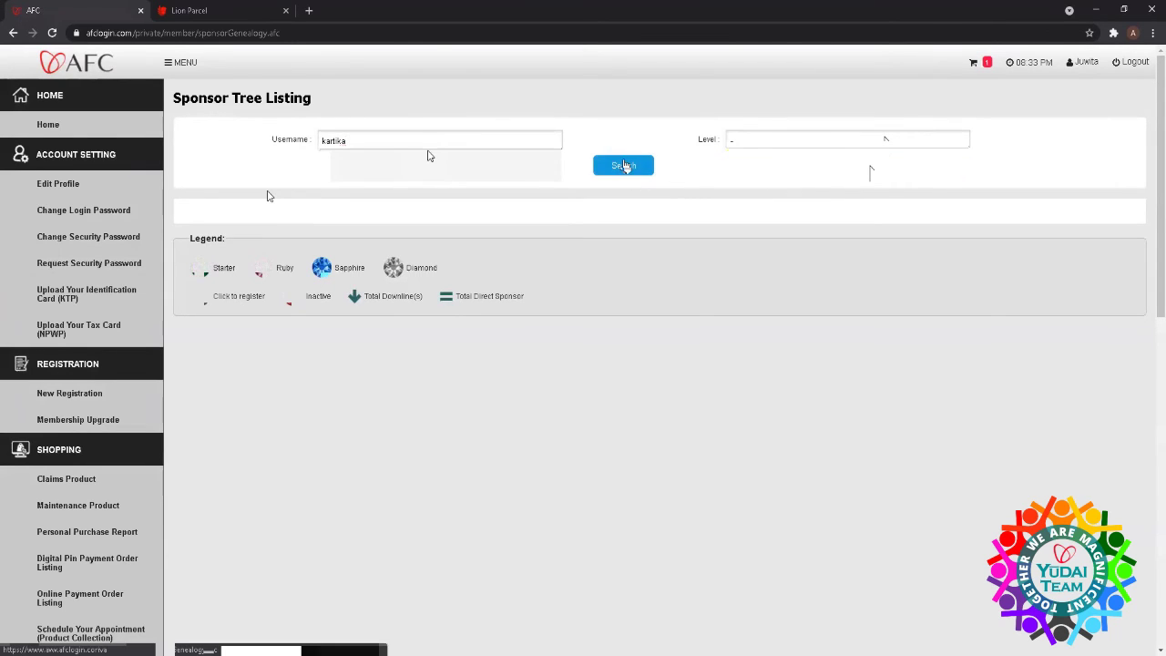
- Correct the member's username and run the three-level sponsor tree search
click(389, 137)
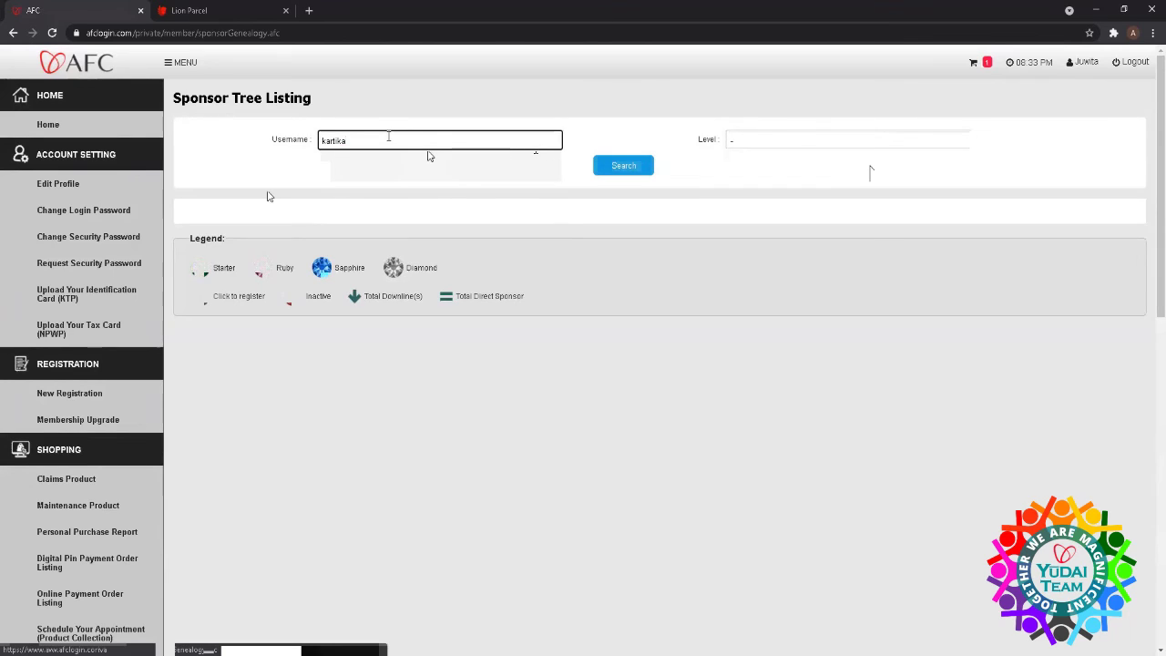
key(BackSpace)
key(BackSpace)
key(BackSpace)
key(BackSpace)
key(BackSpace)
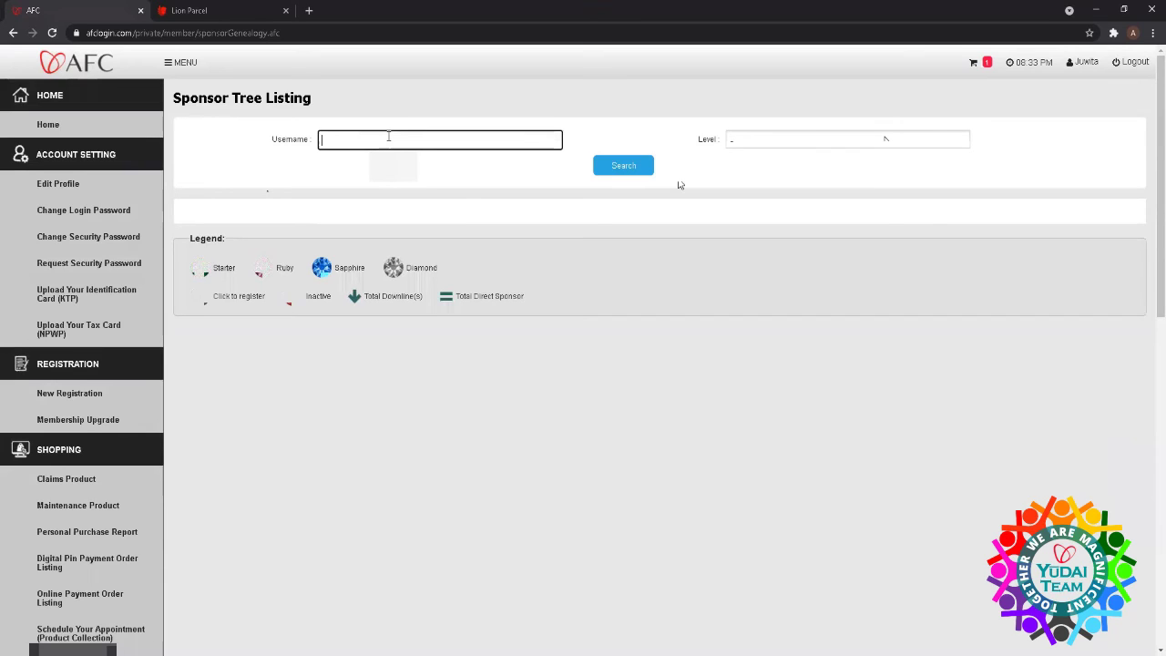
text(ca)
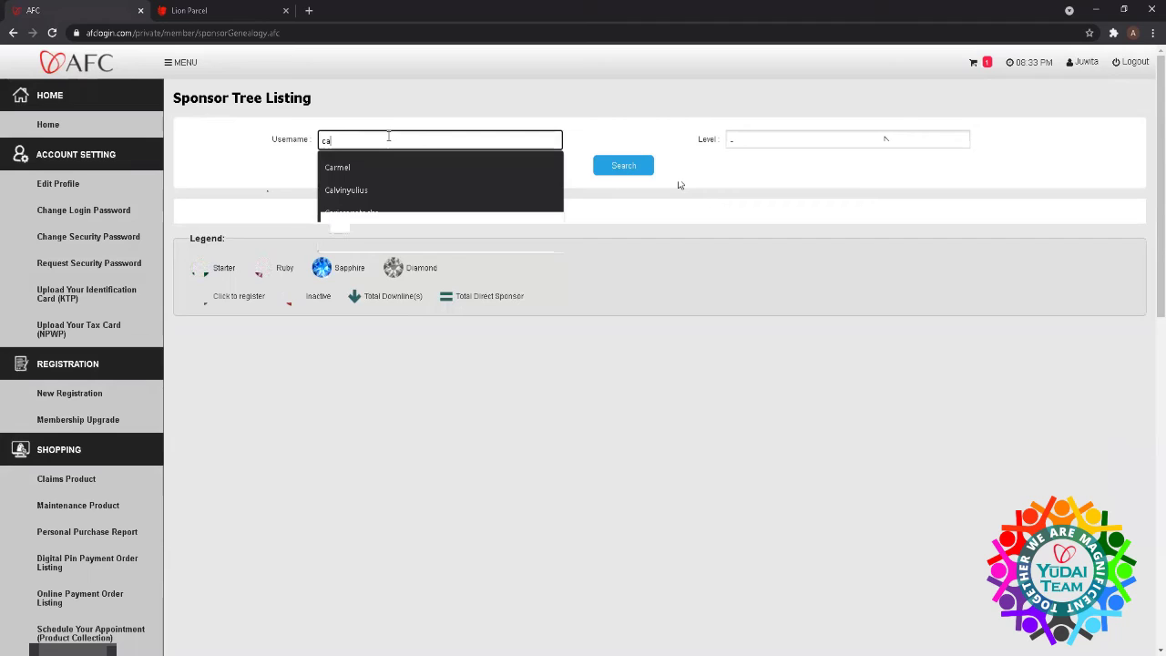
key(BackSpace)
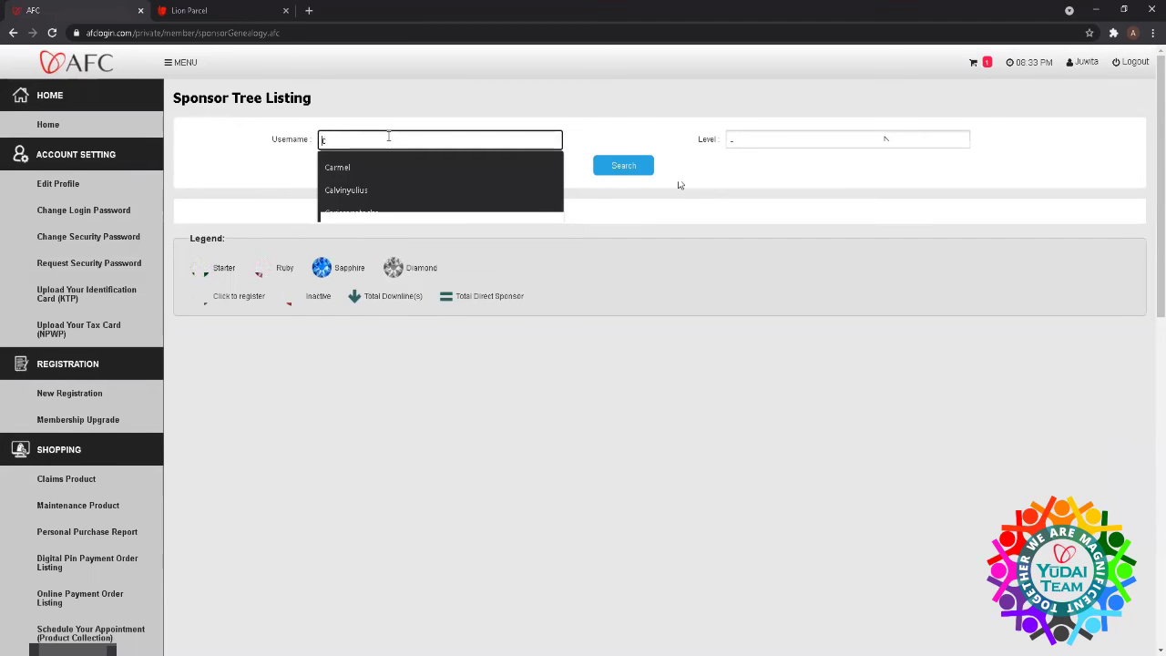
text(r)
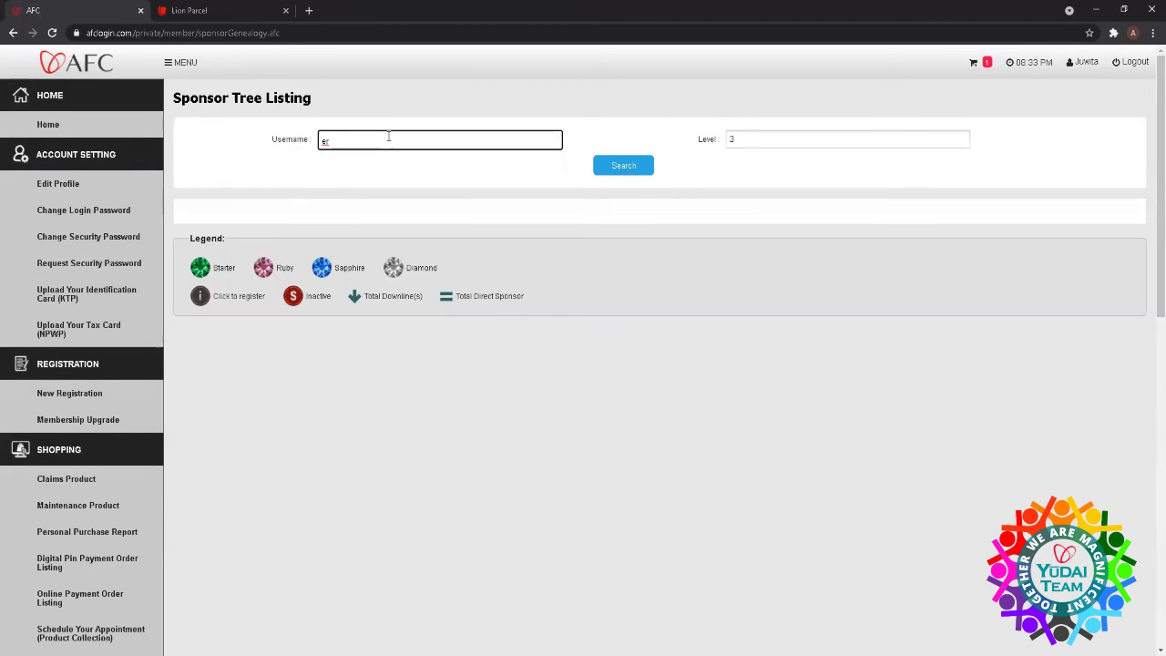
key(BackSpace)
key(BackSpace)
text(ju)
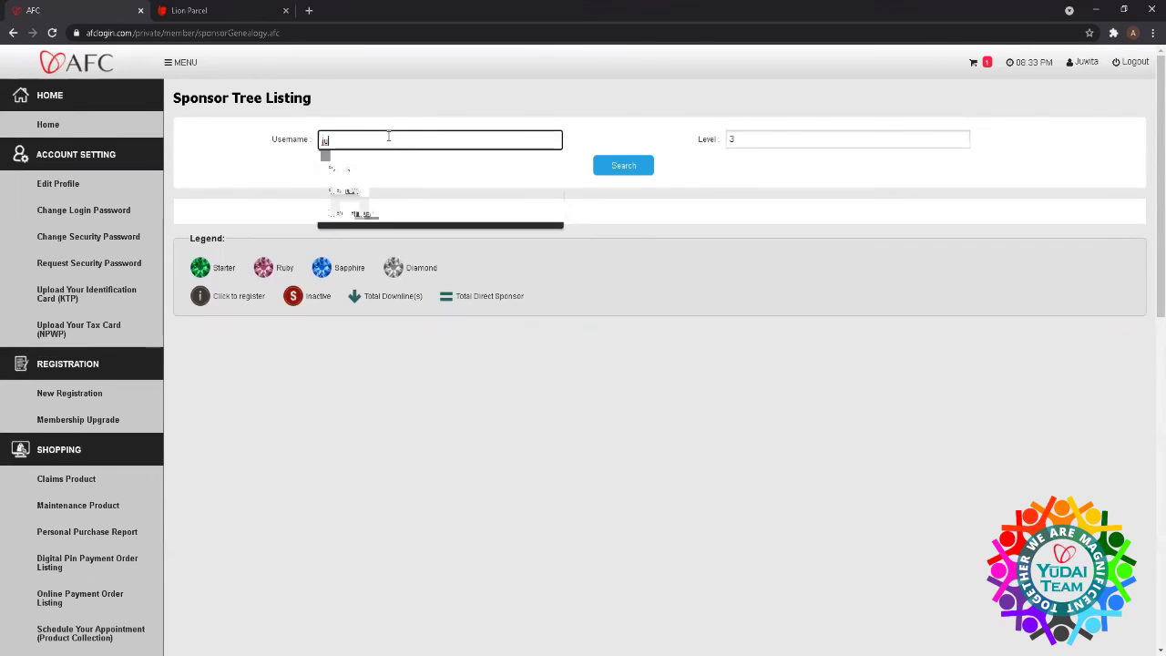
text(wita)
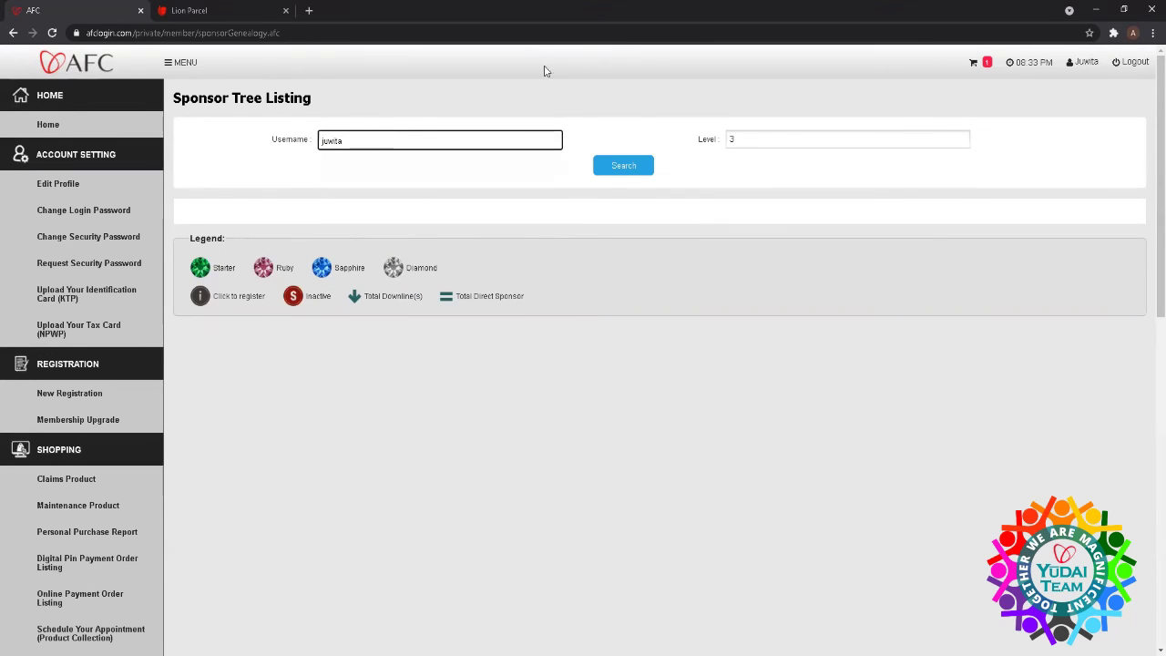
click(610, 169)
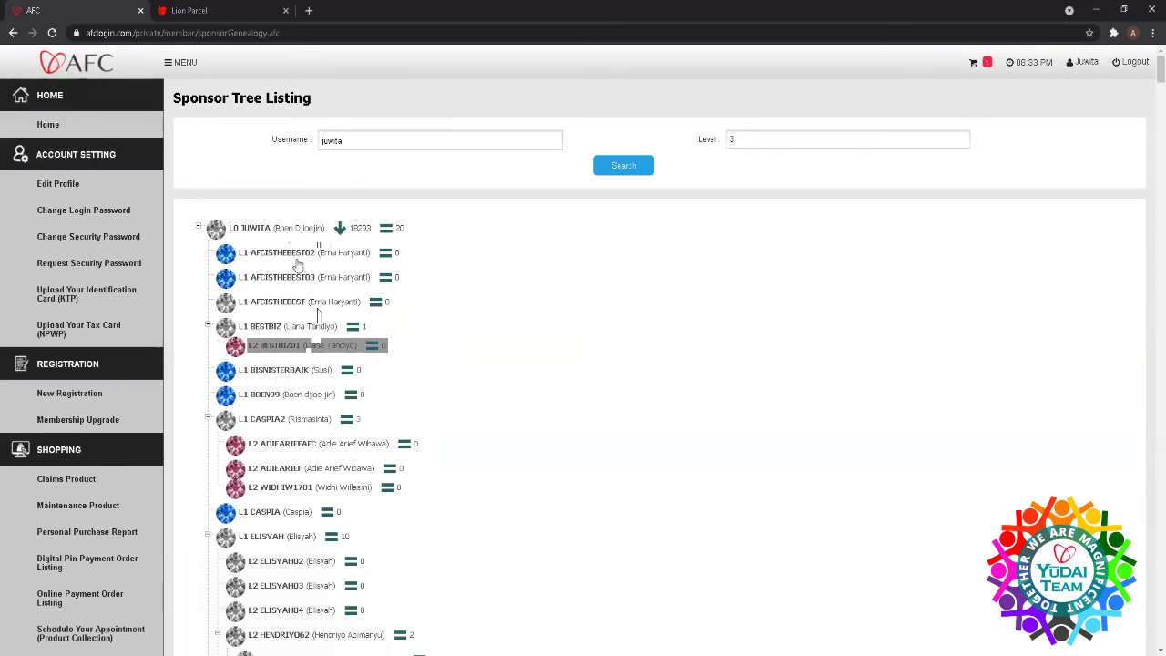
click(294, 252)
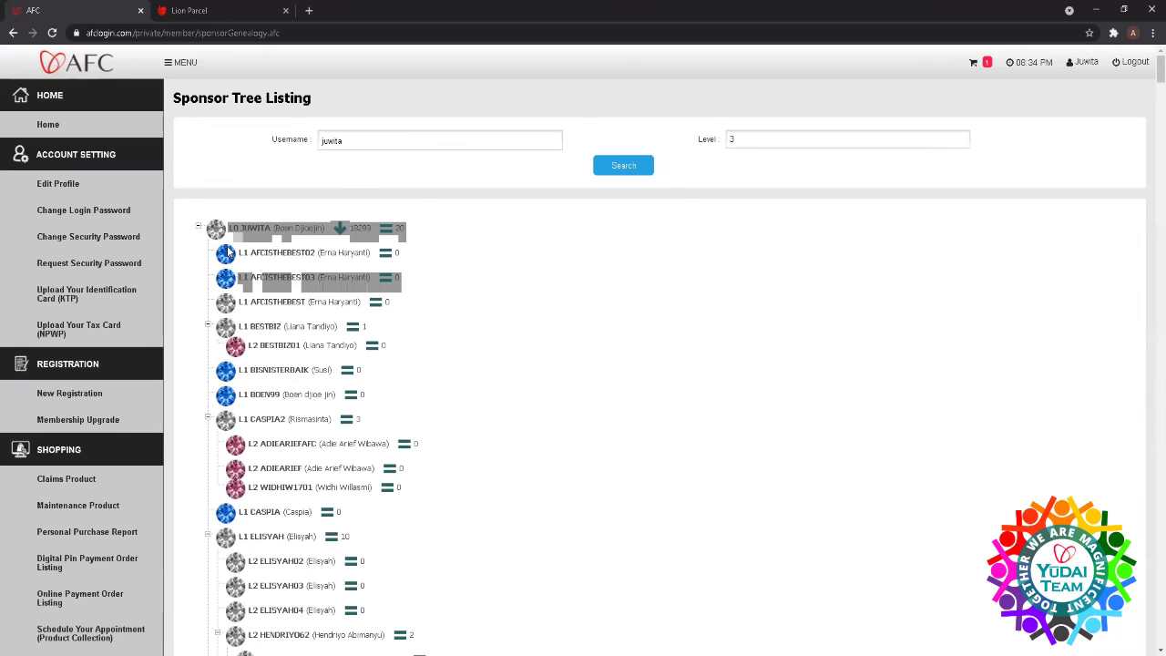
click(251, 350)
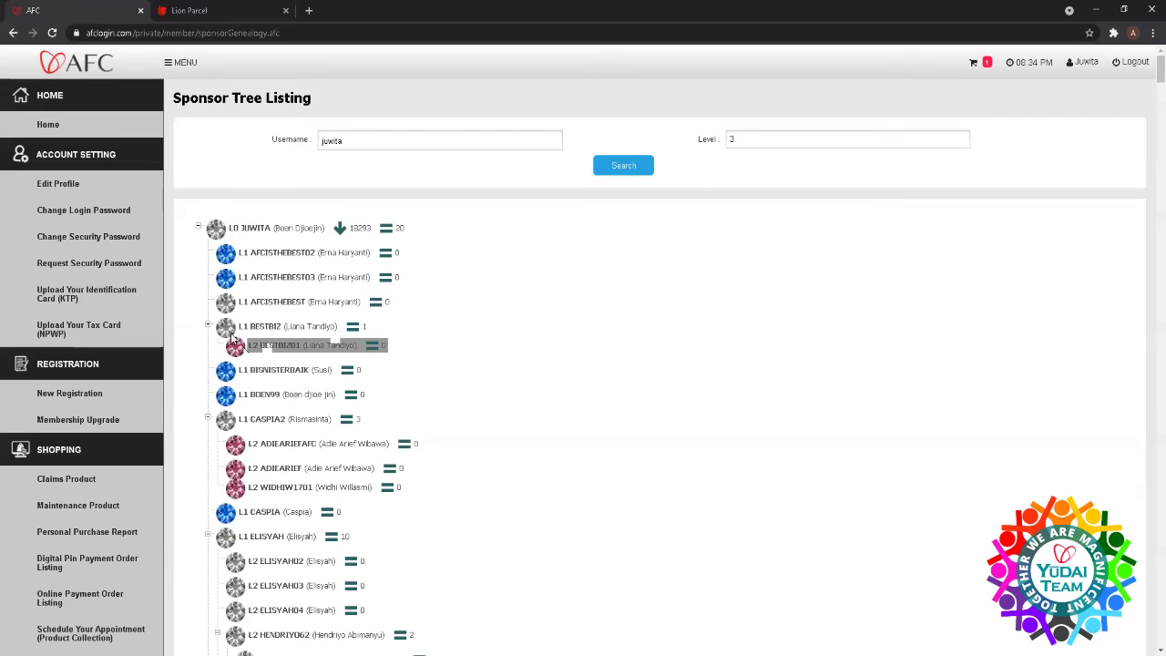
click(238, 350)
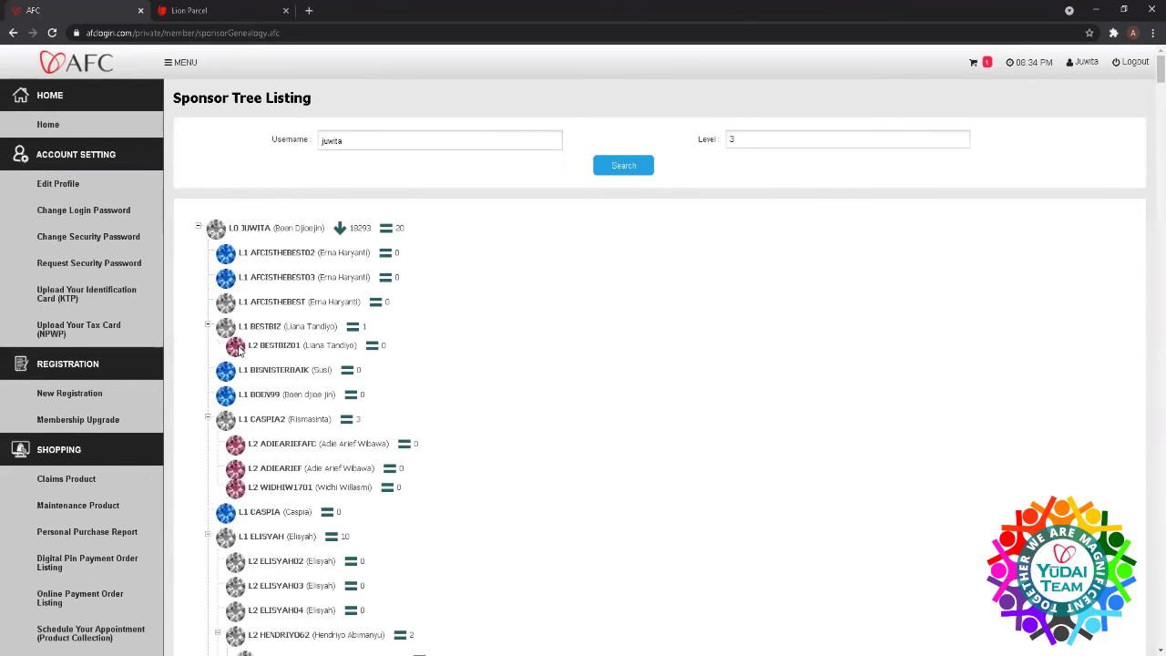
scroll(239, 351, down, 2)
scroll(239, 349, down, 1)
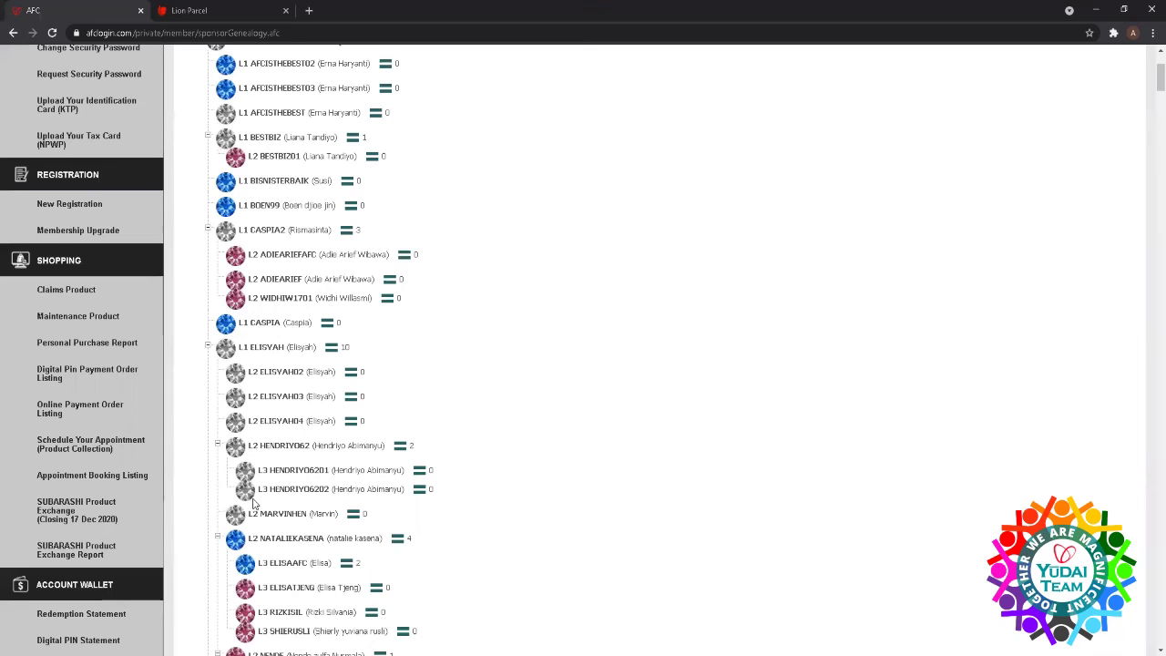
scroll(253, 504, down, 3)
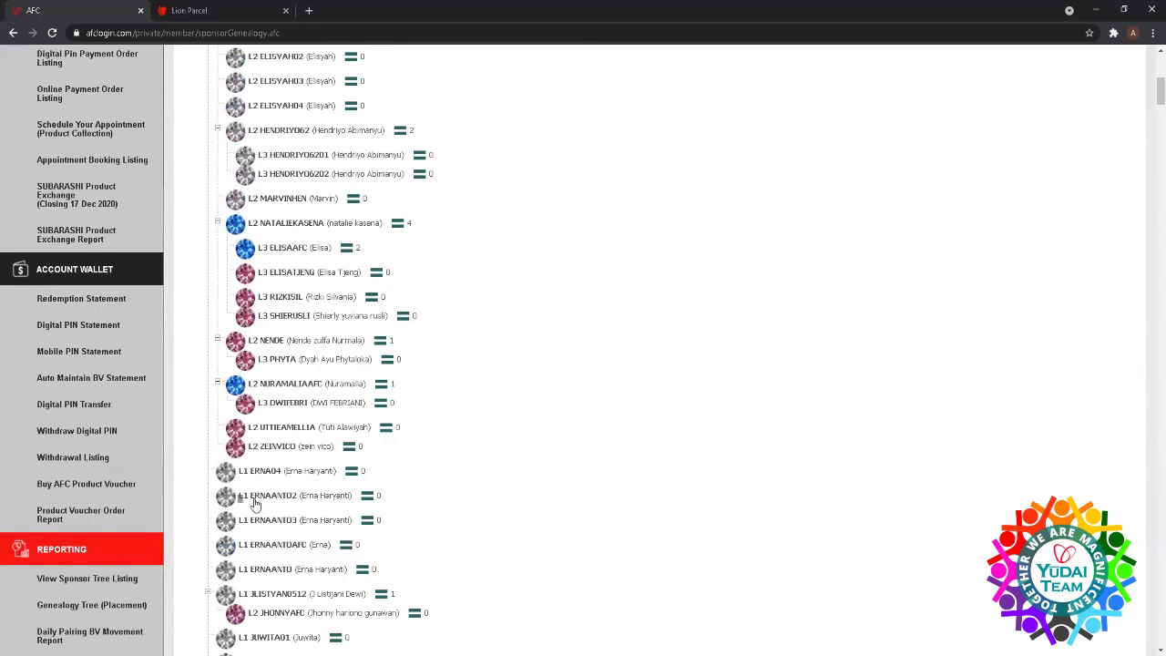
scroll(255, 504, down, 4)
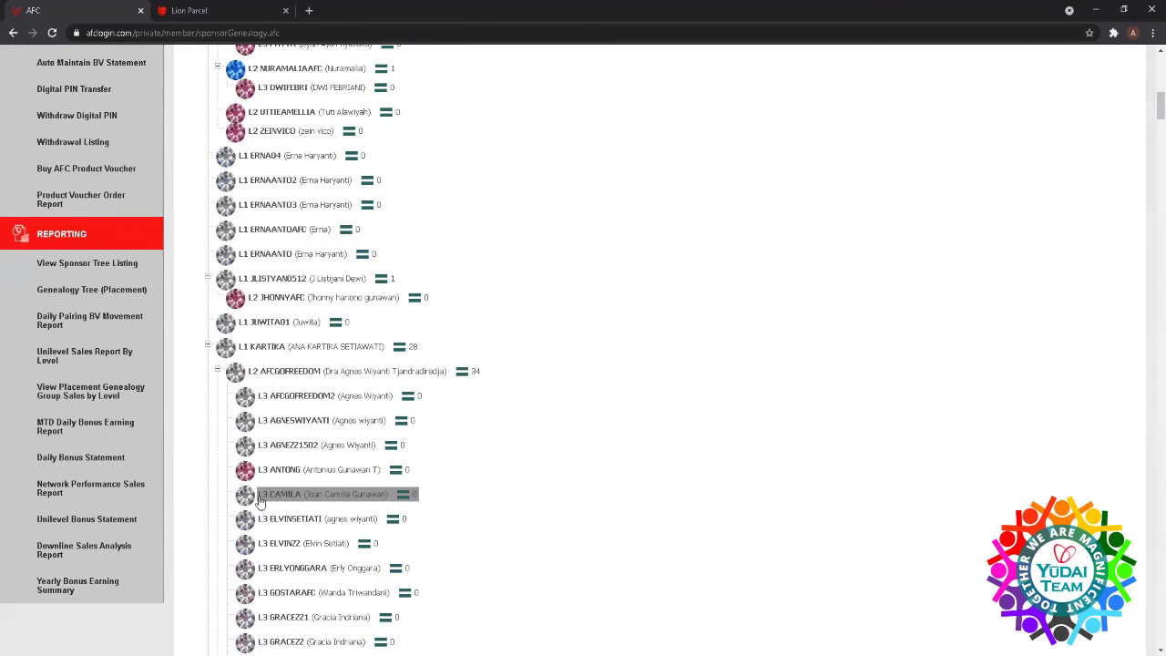
scroll(261, 496, up, 8)
scroll(261, 492, up, 2)
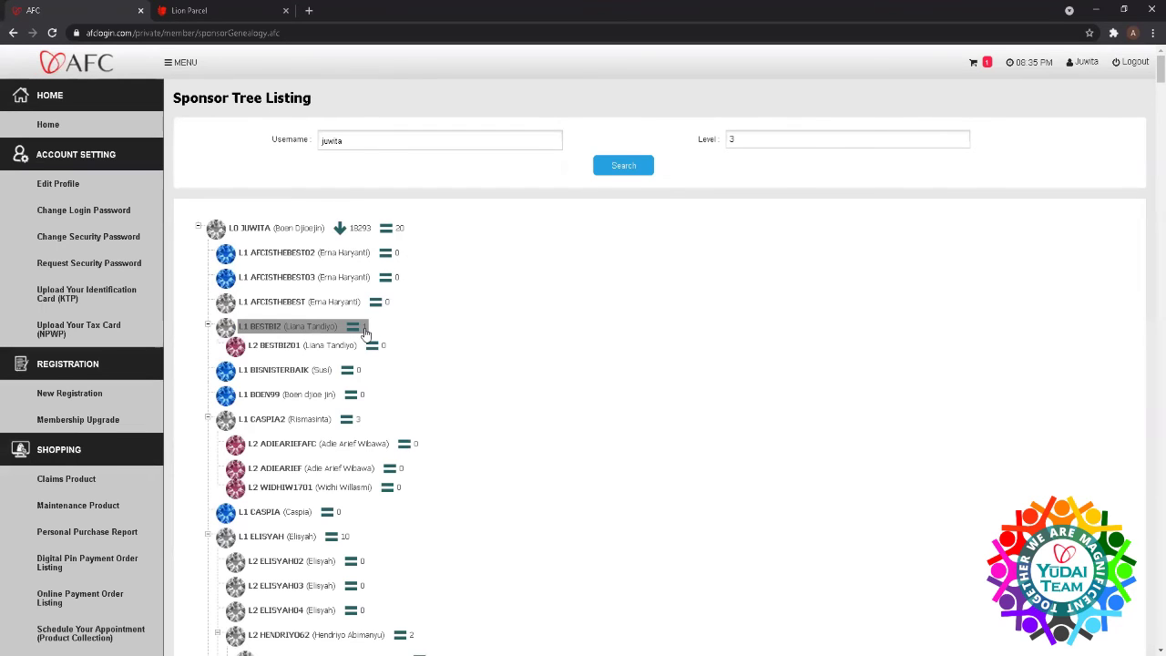
scroll(366, 334, down, 4)
scroll(365, 335, up, 4)
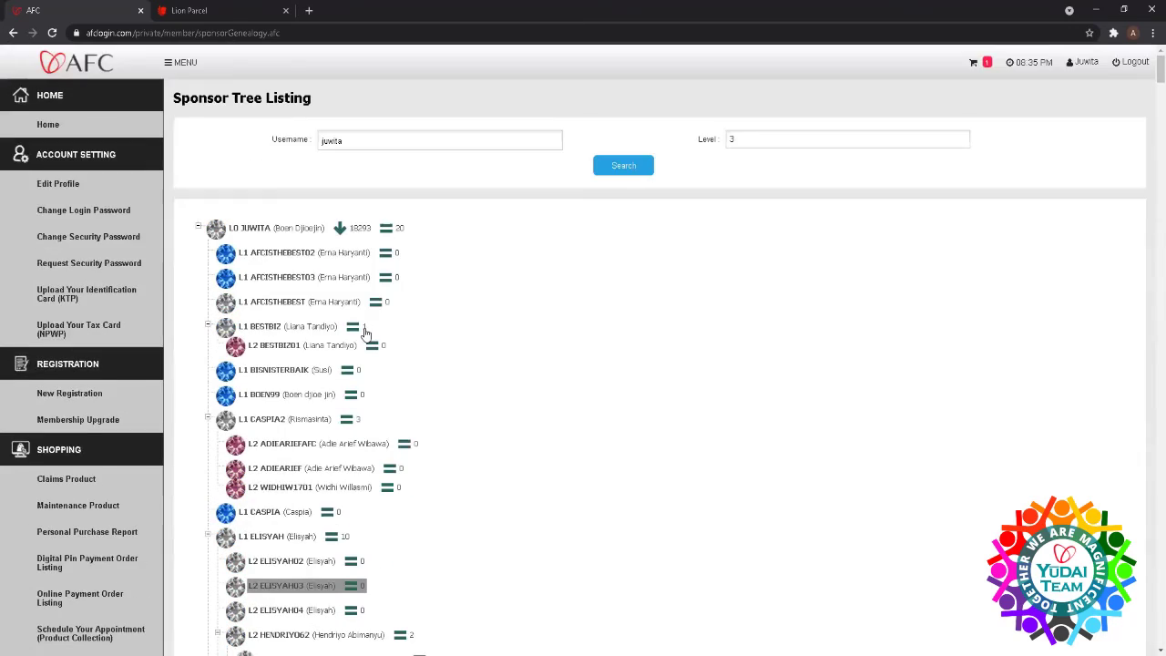
scroll(365, 334, down, 2)
scroll(365, 334, down, 12)
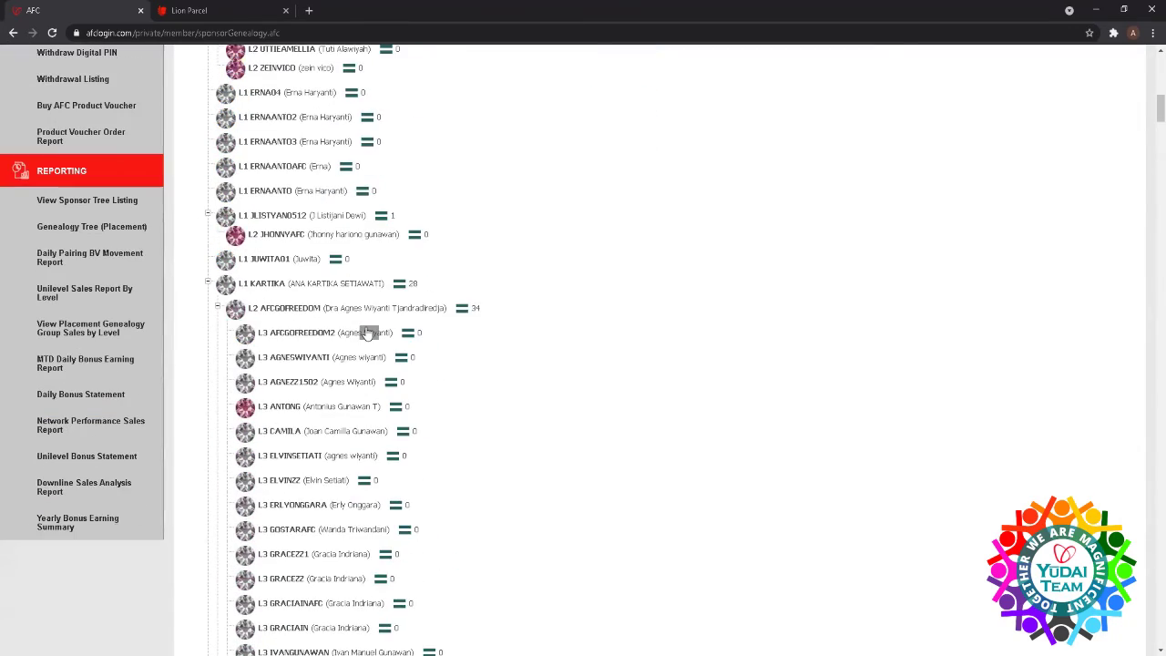
scroll(365, 334, down, 10)
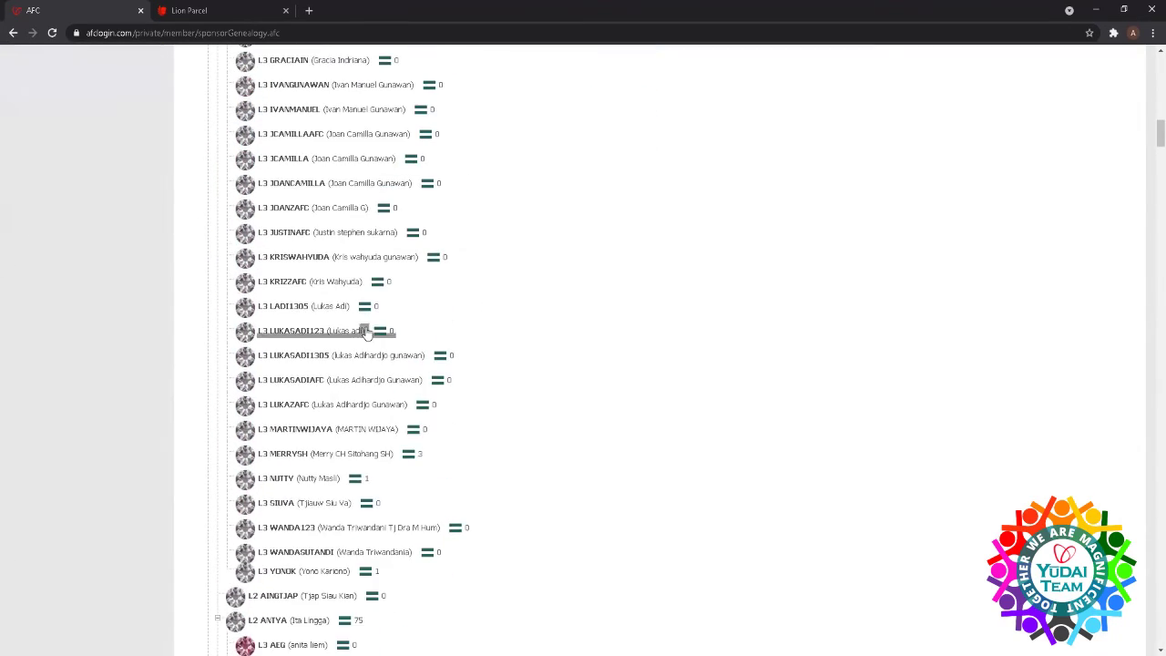
scroll(366, 334, down, 2)
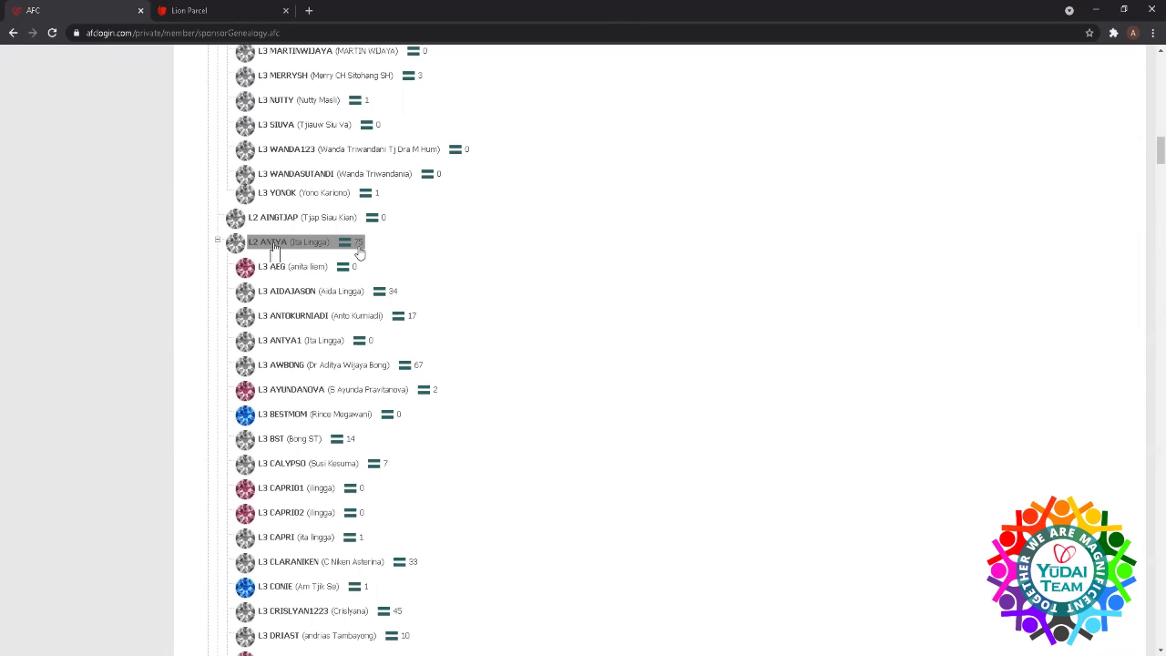
scroll(359, 248, down, 12)
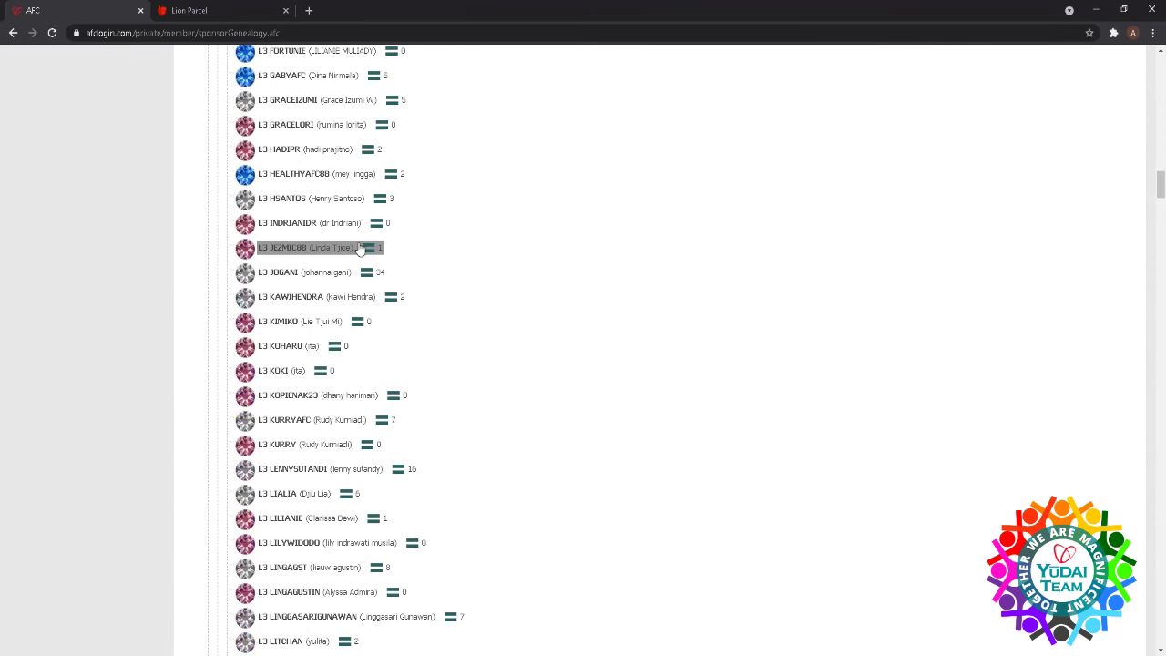
scroll(359, 248, down, 12)
scroll(361, 240, down, 15)
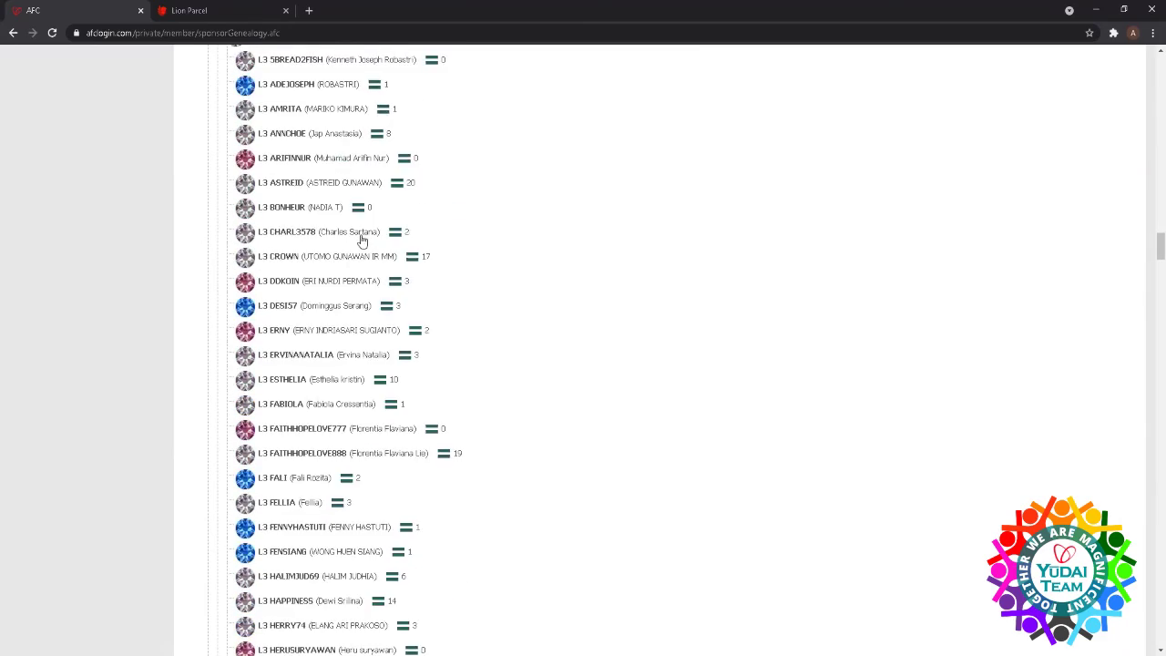
scroll(361, 240, up, 15)
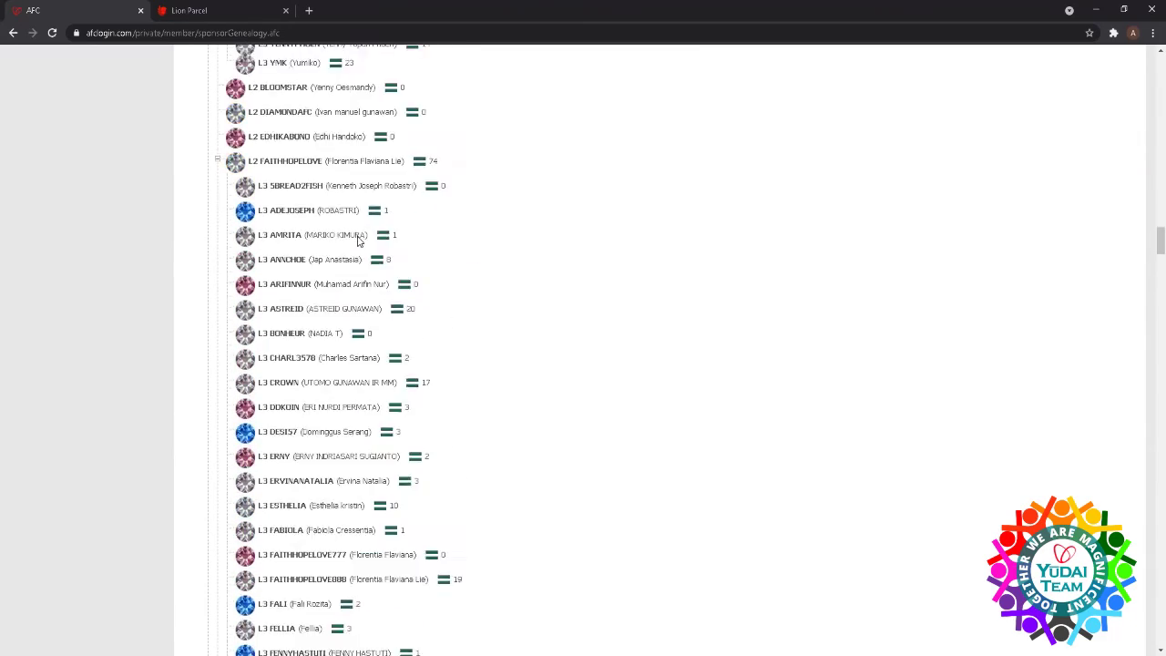
scroll(357, 242, up, 15)
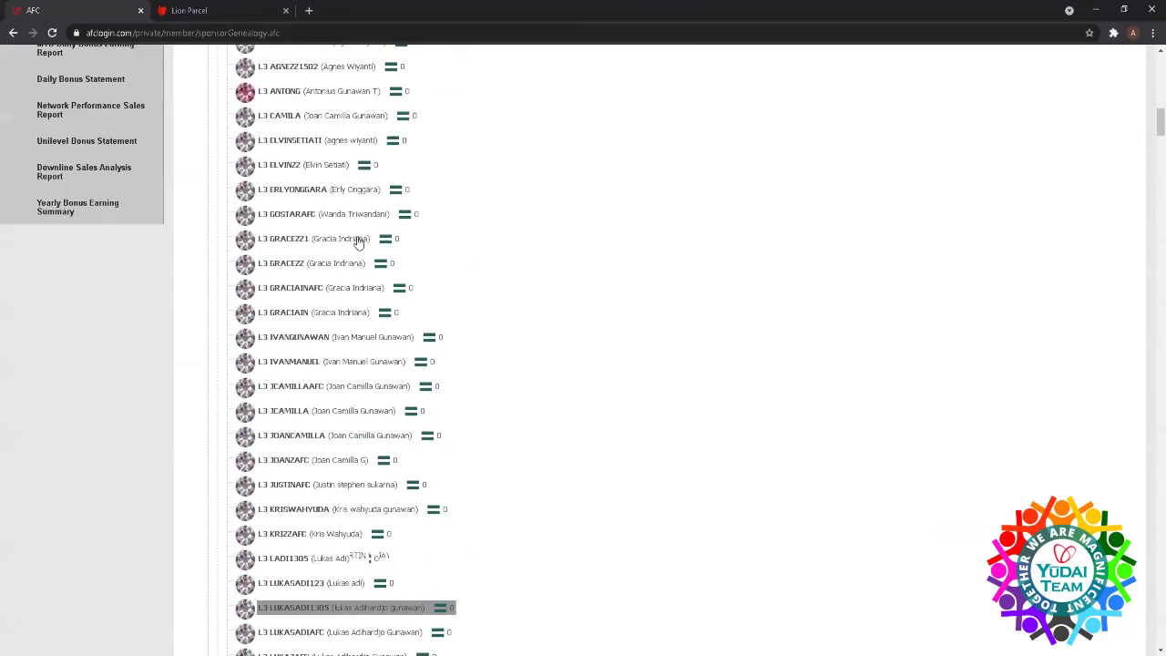
scroll(350, 253, up, 1)
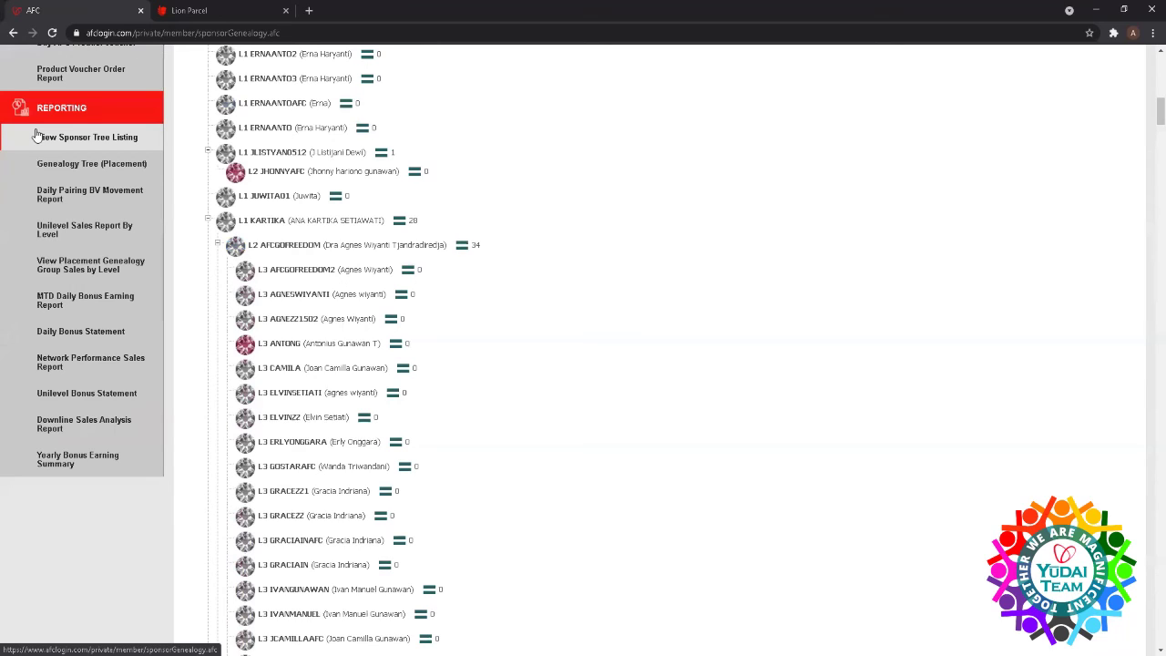
- Show the Genealogy Tree (Placement) from REPORTING and scroll the sidebar down
click(66, 173)
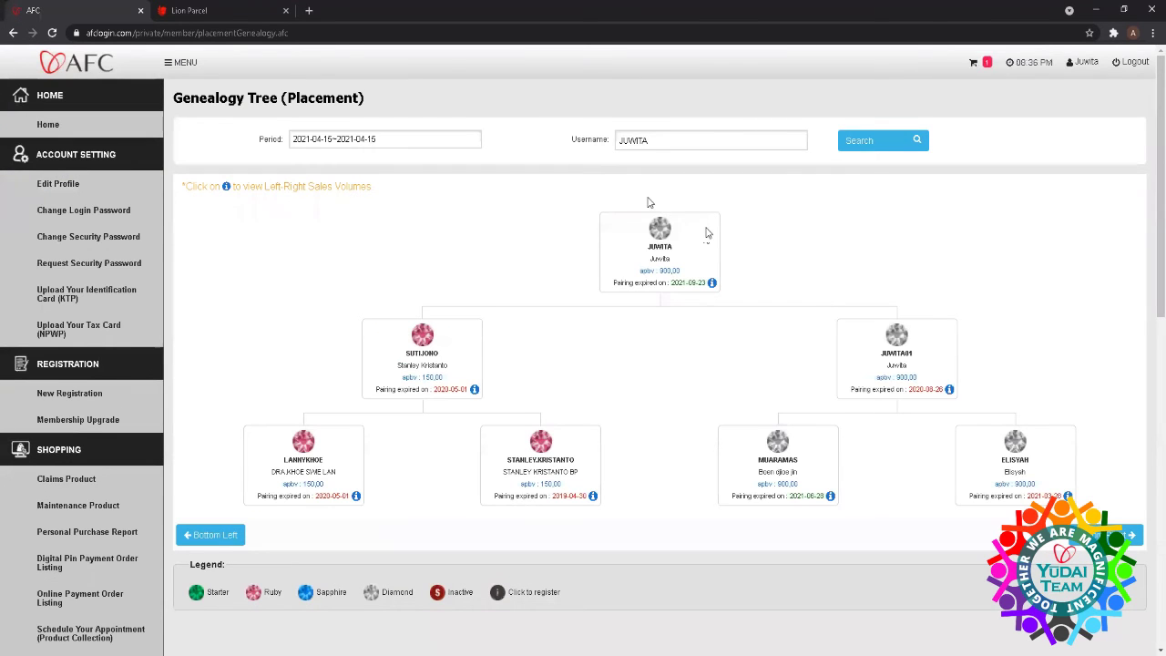
scroll(116, 255, down, 6)
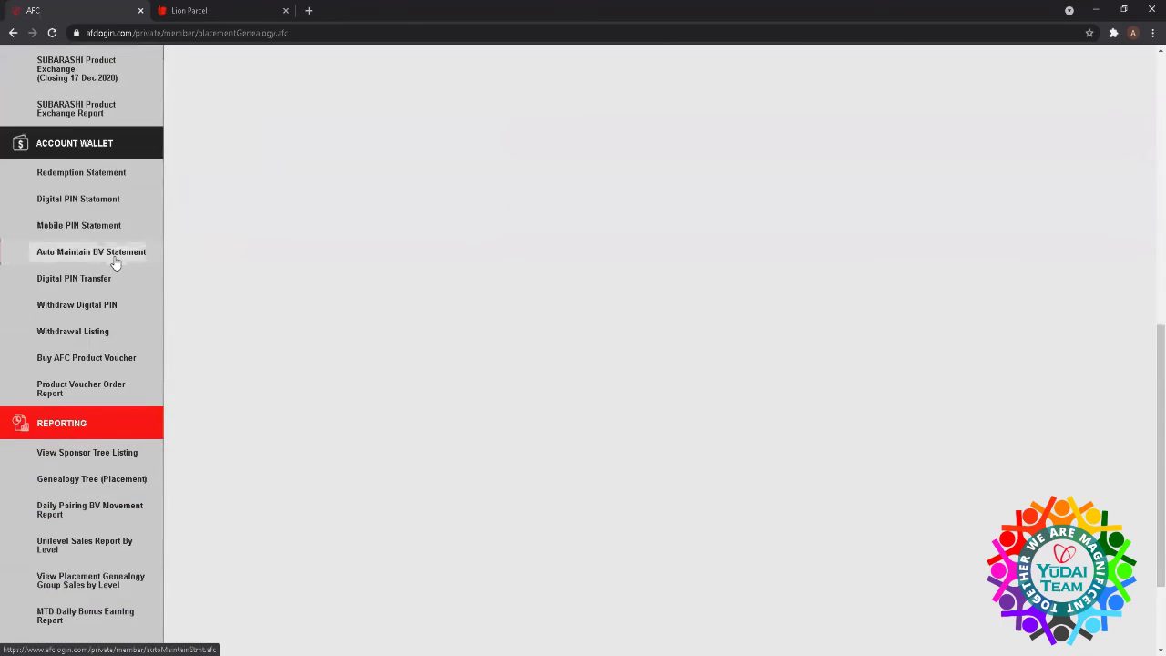
scroll(117, 263, down, 2)
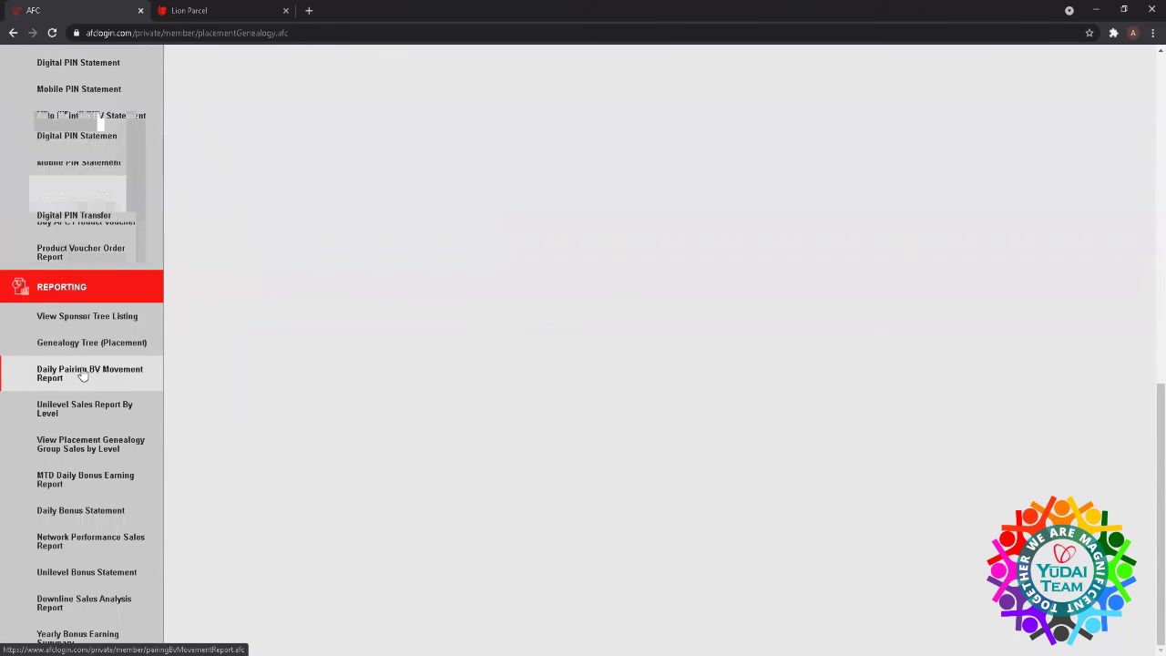
- View the Daily Pairing BV Movement Report for 2021-04-15 and browse its 45 records
click(83, 376)
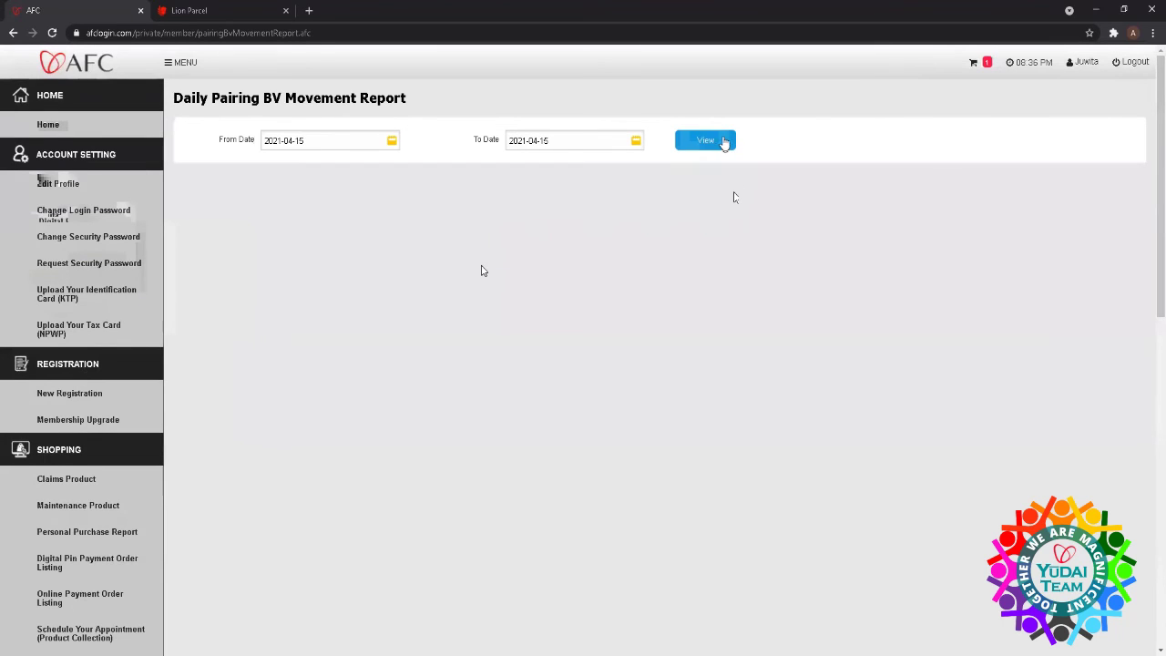
click(724, 139)
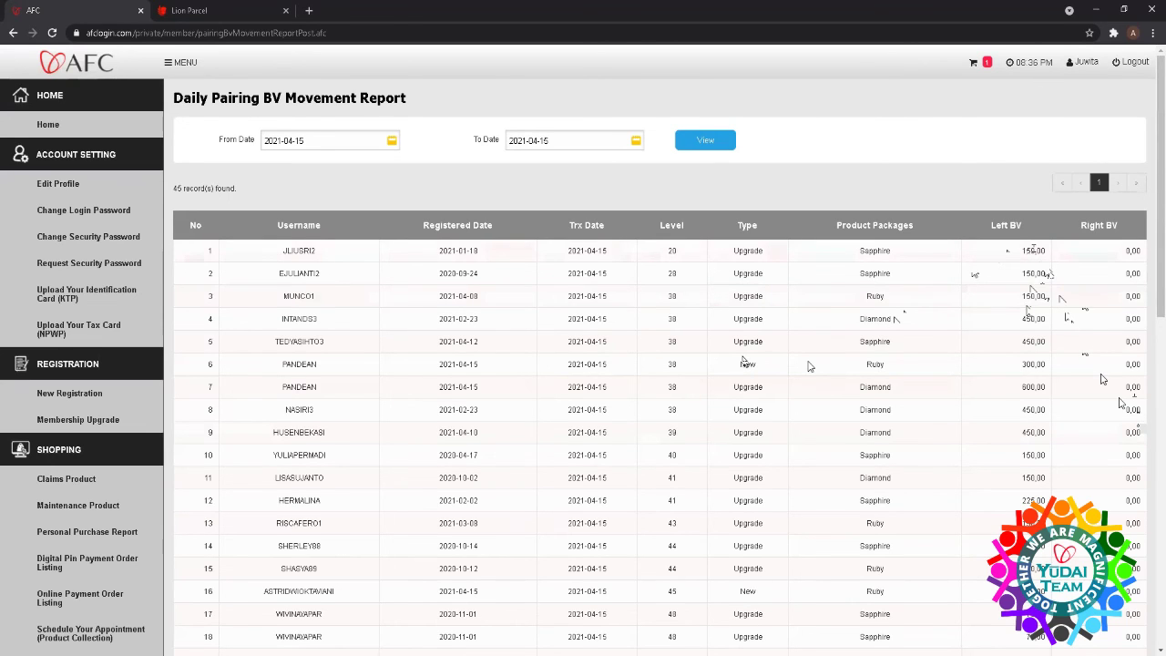
scroll(1027, 314, down, 3)
scroll(1027, 317, down, 4)
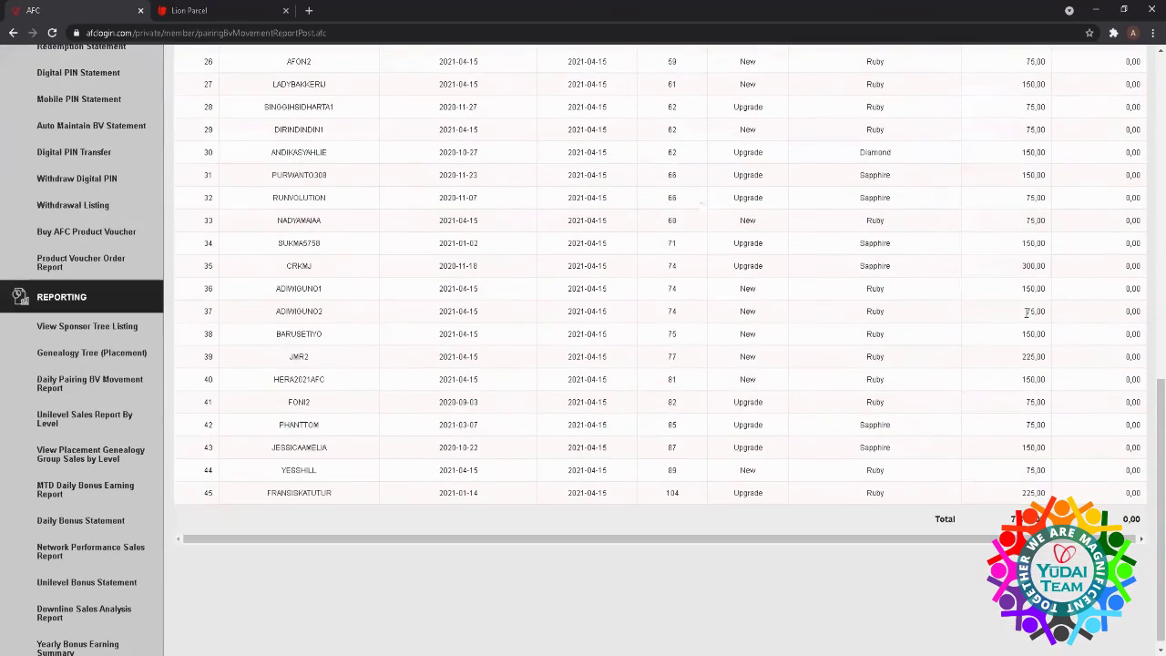
scroll(1025, 318, up, 4)
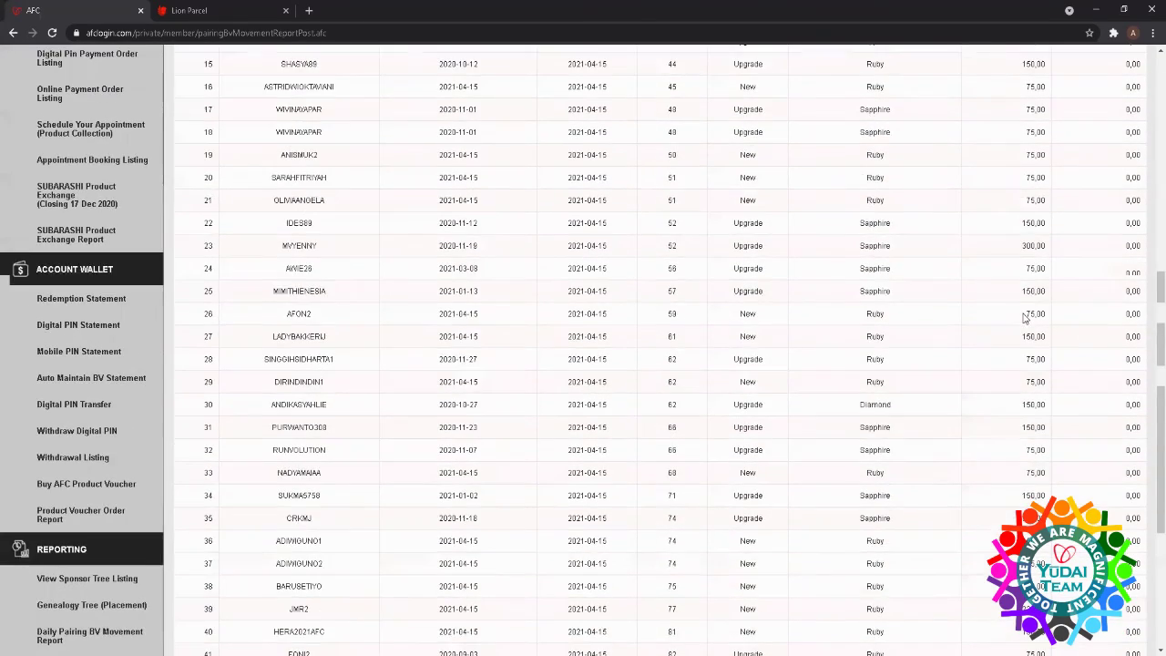
scroll(1025, 318, down, 5)
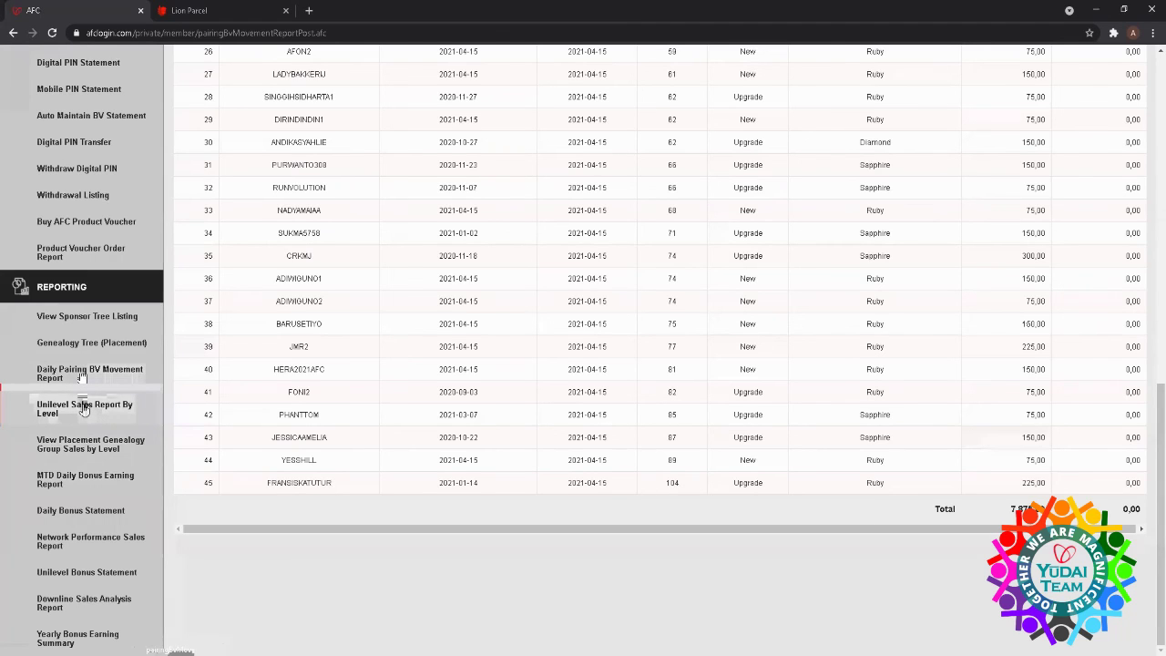
click(83, 409)
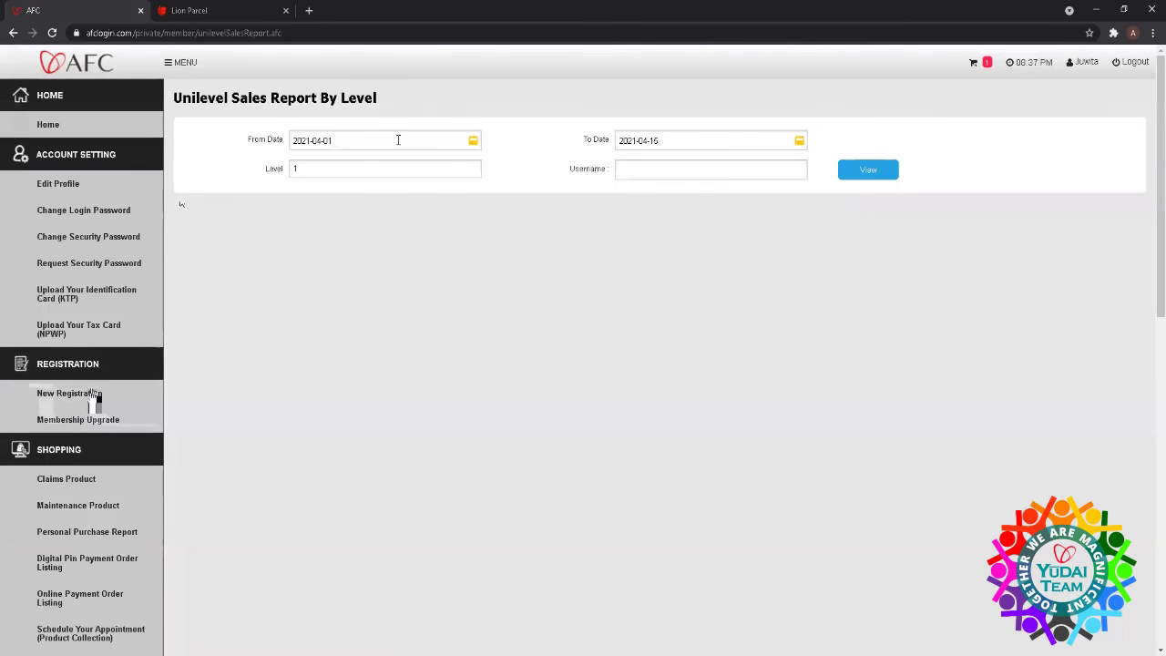
- Run the Unilevel Sales Report By Level with From Date 2021-03-01
click(336, 142)
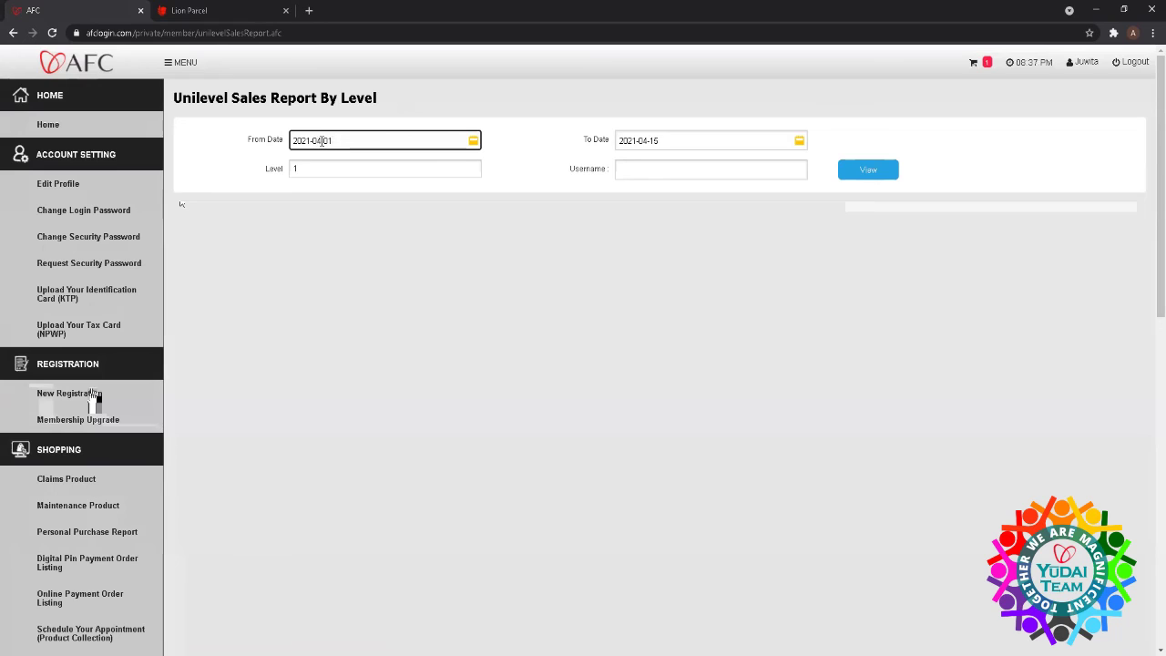
double_click(318, 141)
text(03)
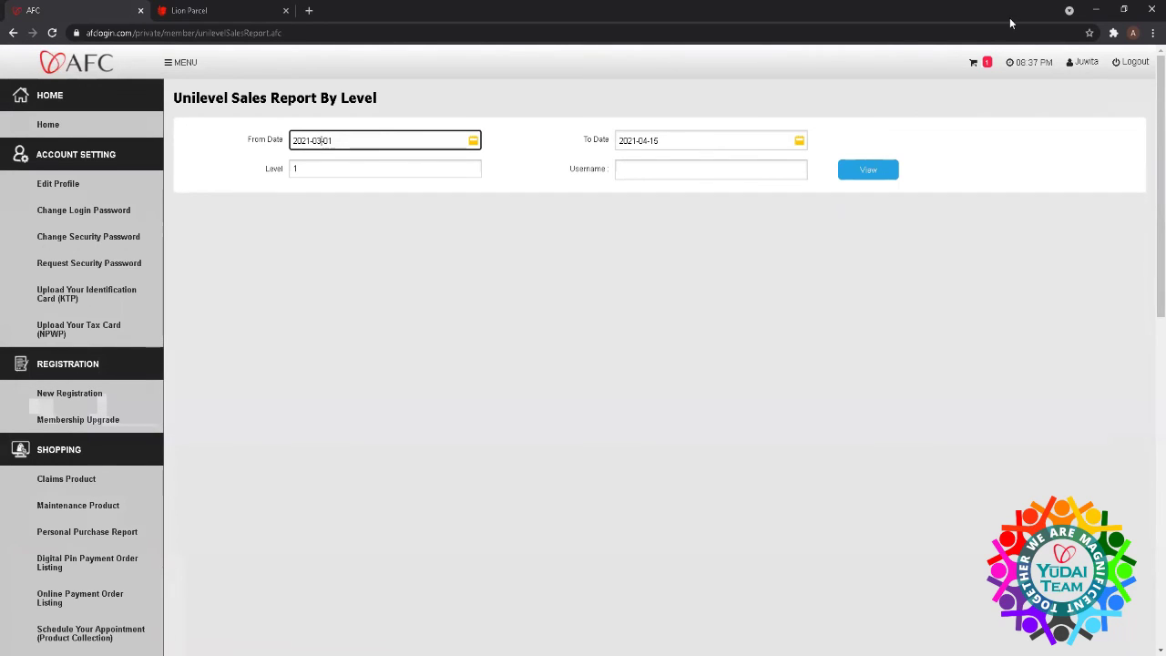
click(869, 179)
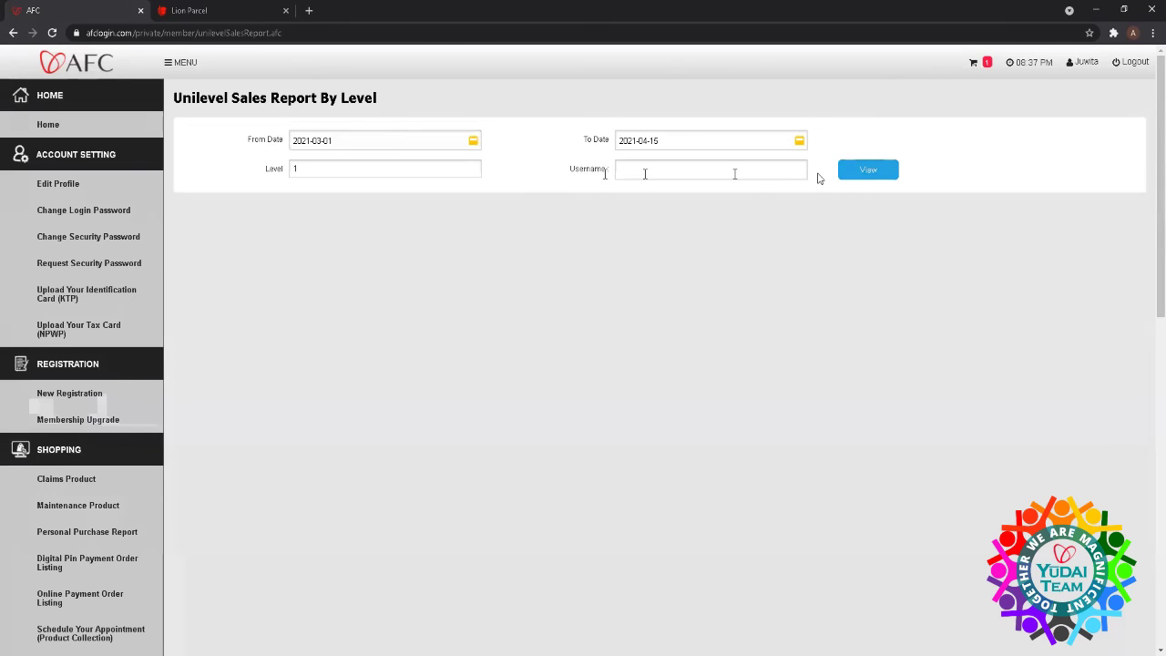
- Rerun the unilevel sales report at level 3 with the username filter applied
click(424, 172)
key(BackSpace)
text(3)
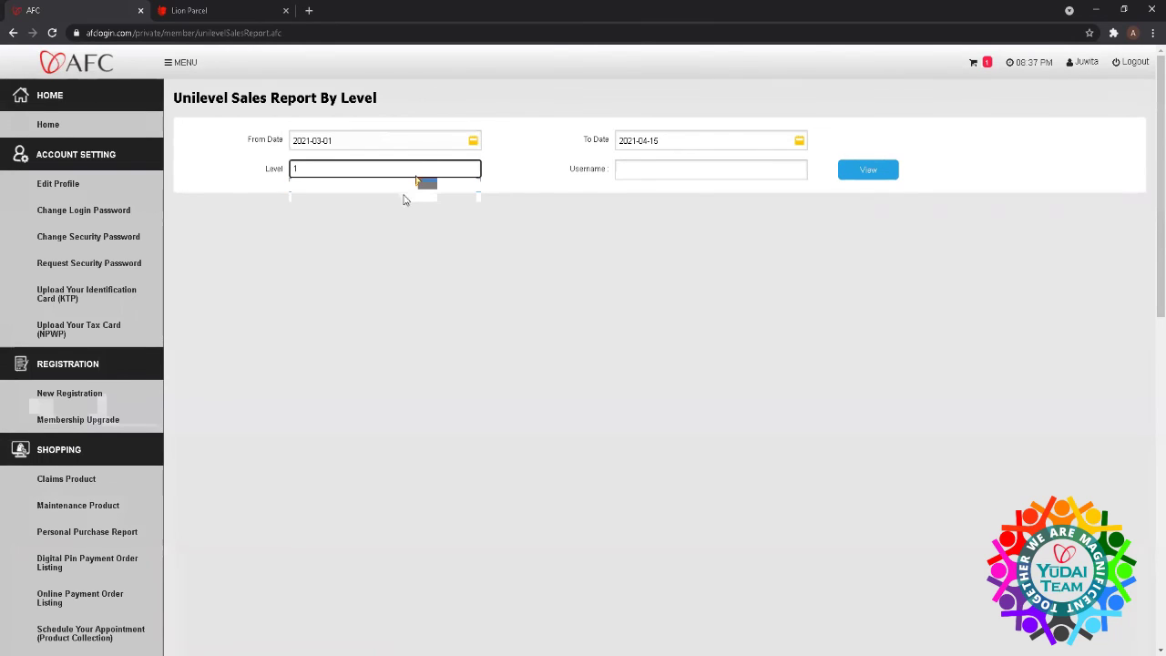
click(880, 171)
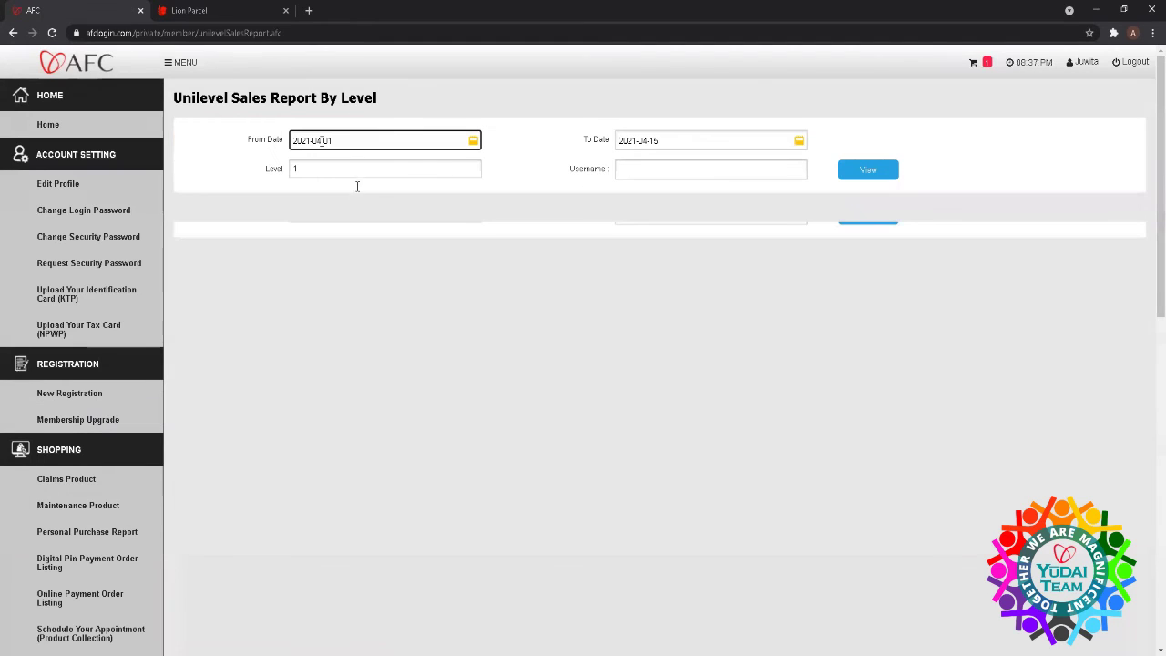
click(663, 185)
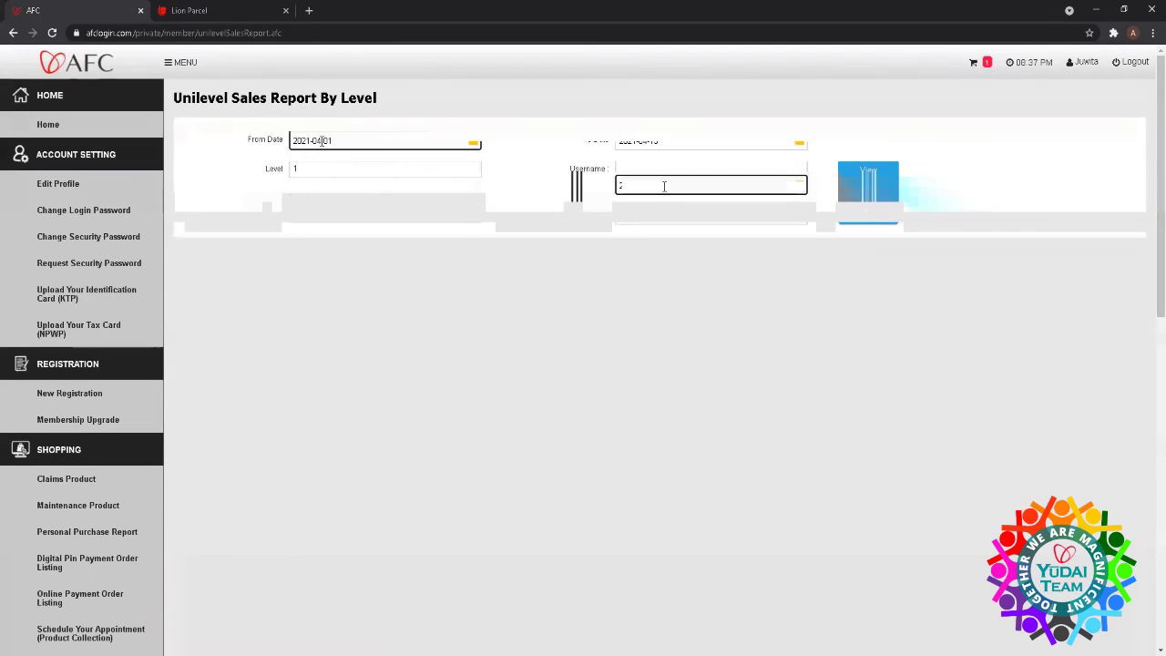
click(870, 219)
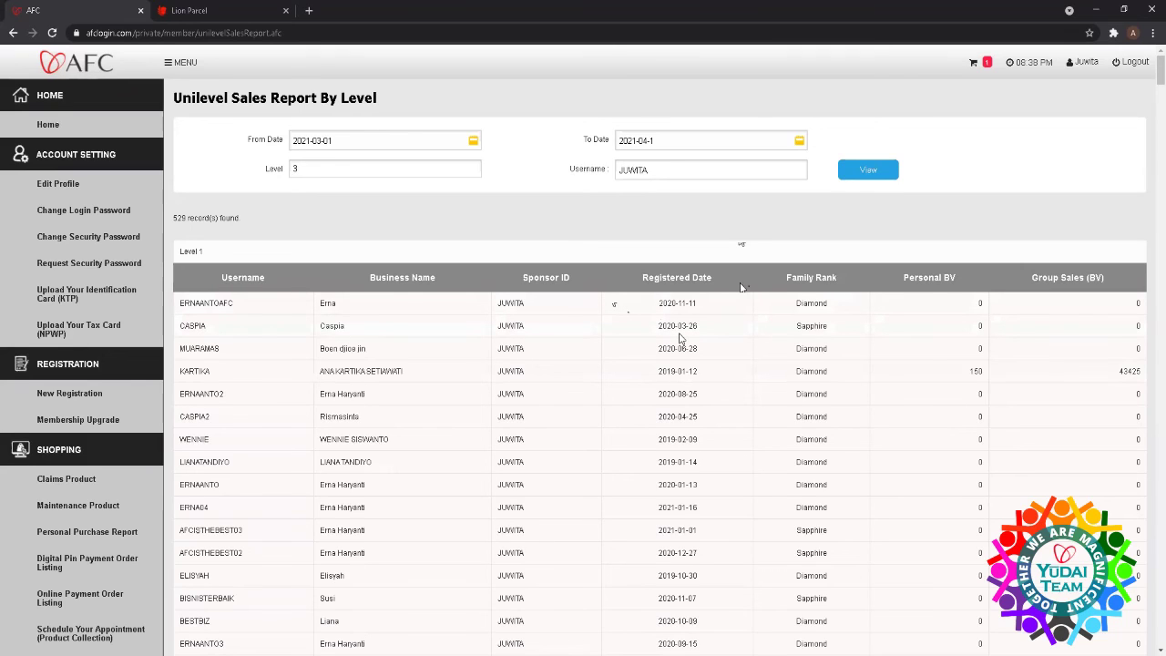
- Scroll through the Level 1 and Level 2 downline tables of the unilevel sales report
scroll(678, 340, down, 2)
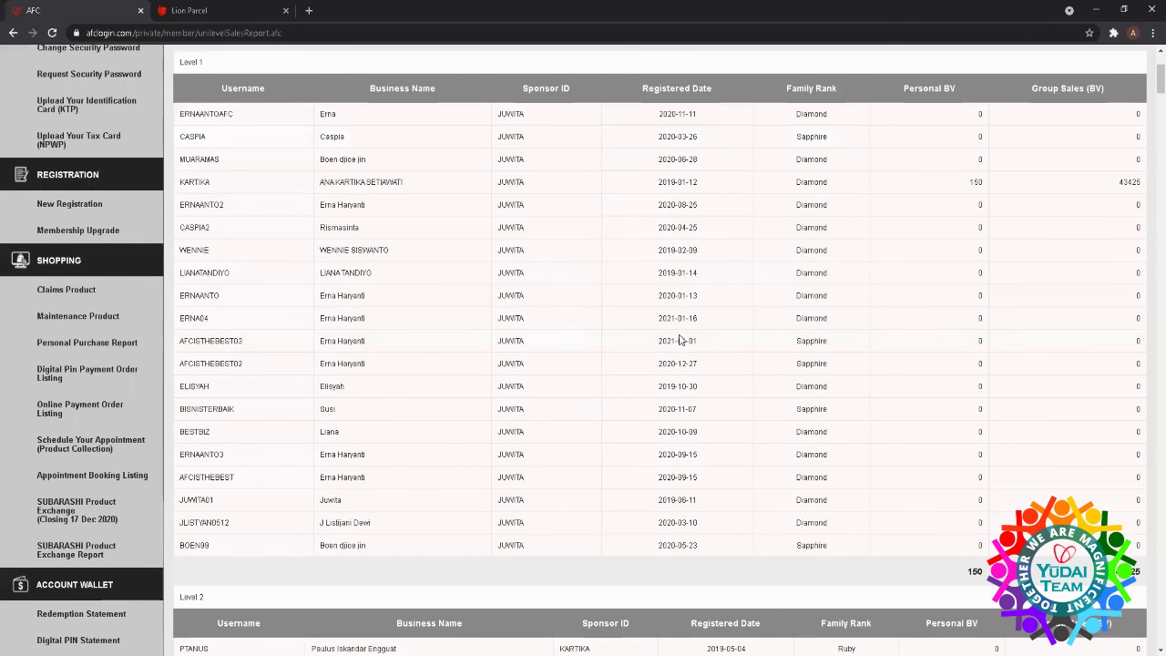
scroll(679, 340, up, 2)
scroll(678, 340, down, 2)
scroll(423, 363, down, 10)
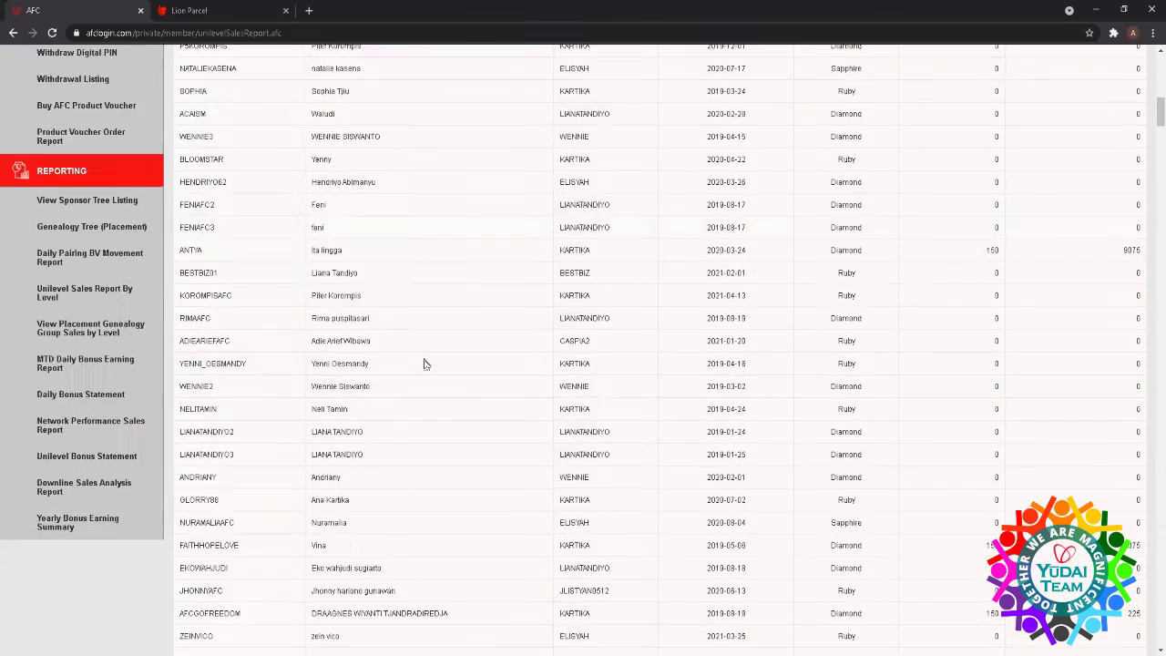
scroll(424, 363, down, 1)
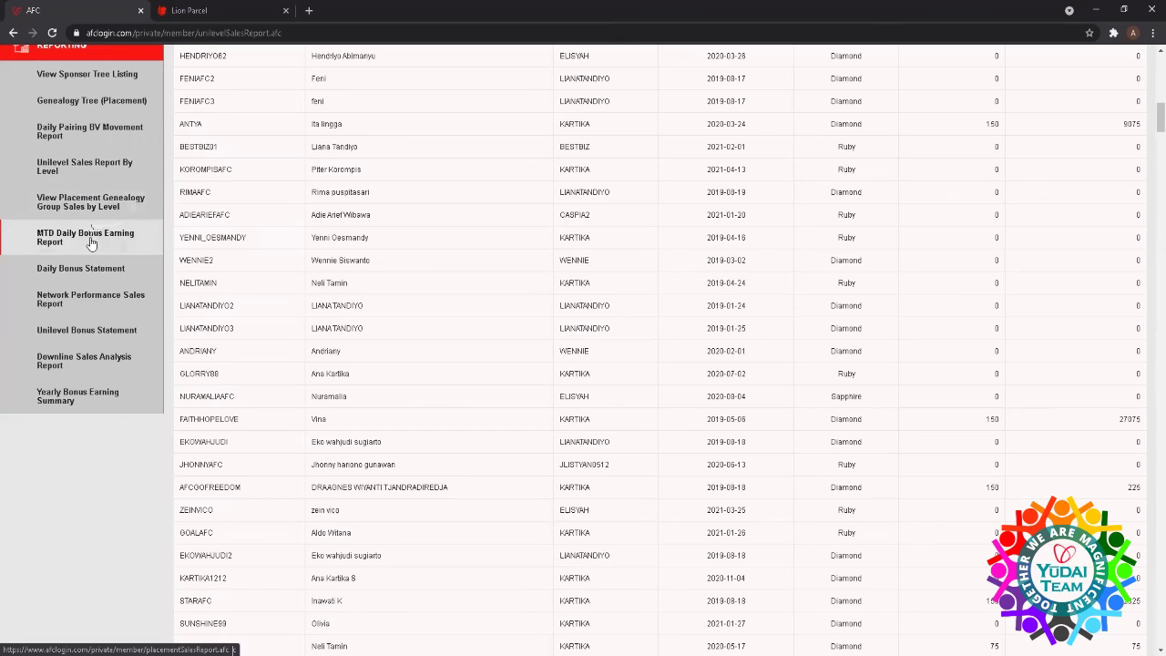
click(65, 334)
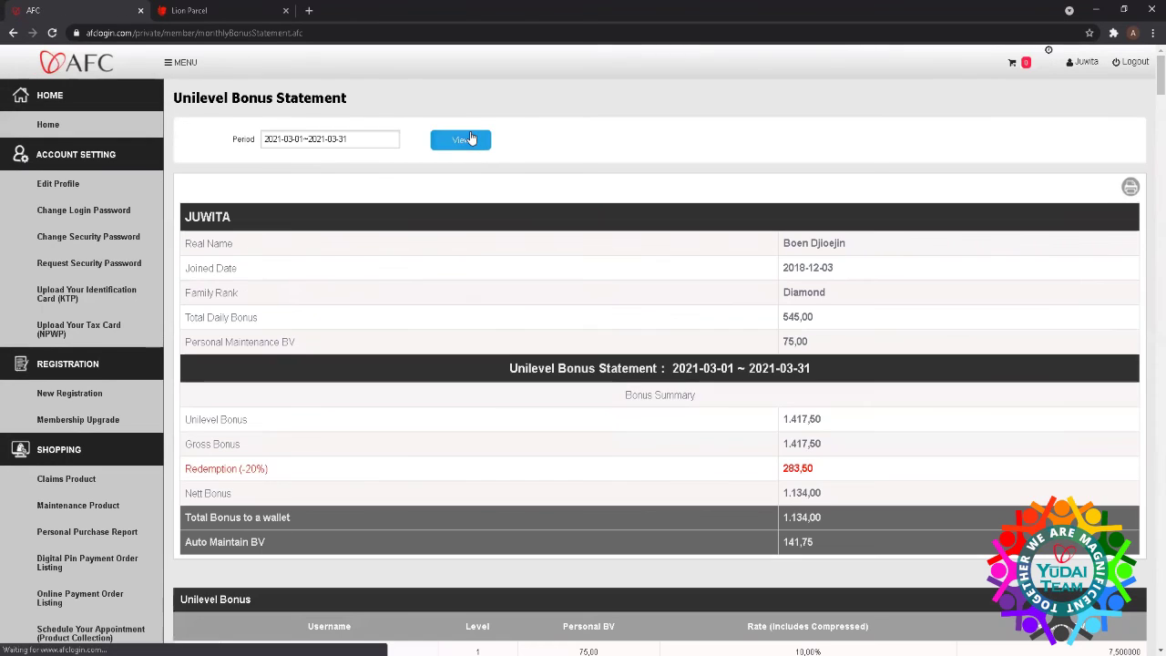
- Scroll through the March 2021 bonus summary and the per-level Unilevel Bonus table
scroll(490, 159, down, 1)
scroll(490, 166, down, 2)
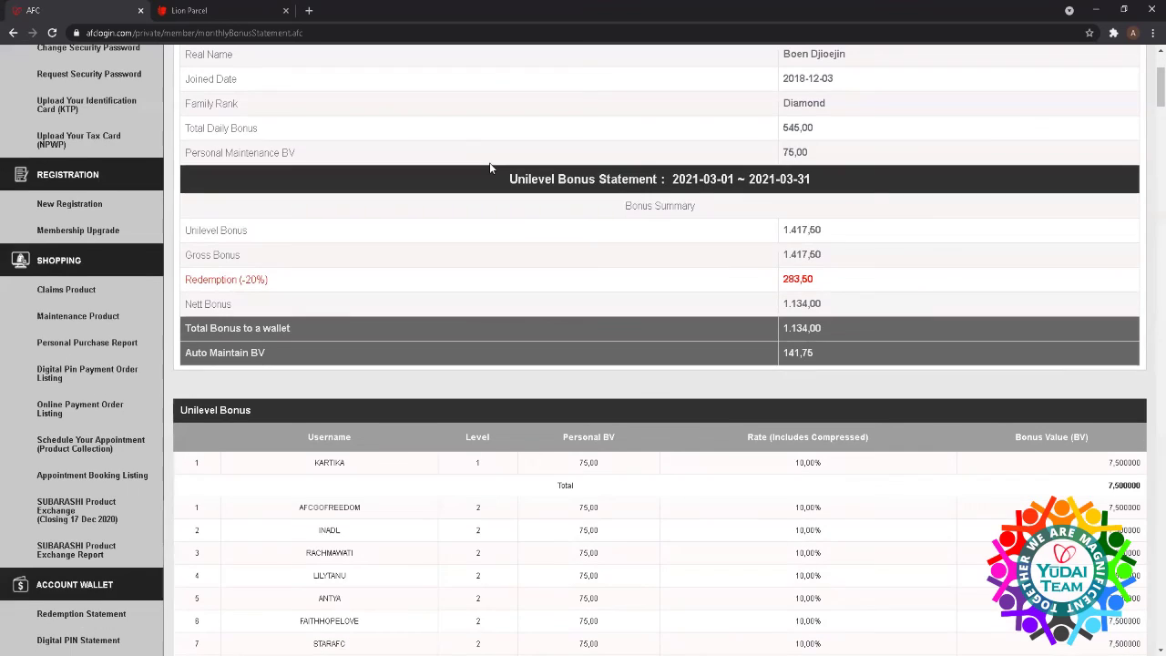
scroll(658, 278, up, 2)
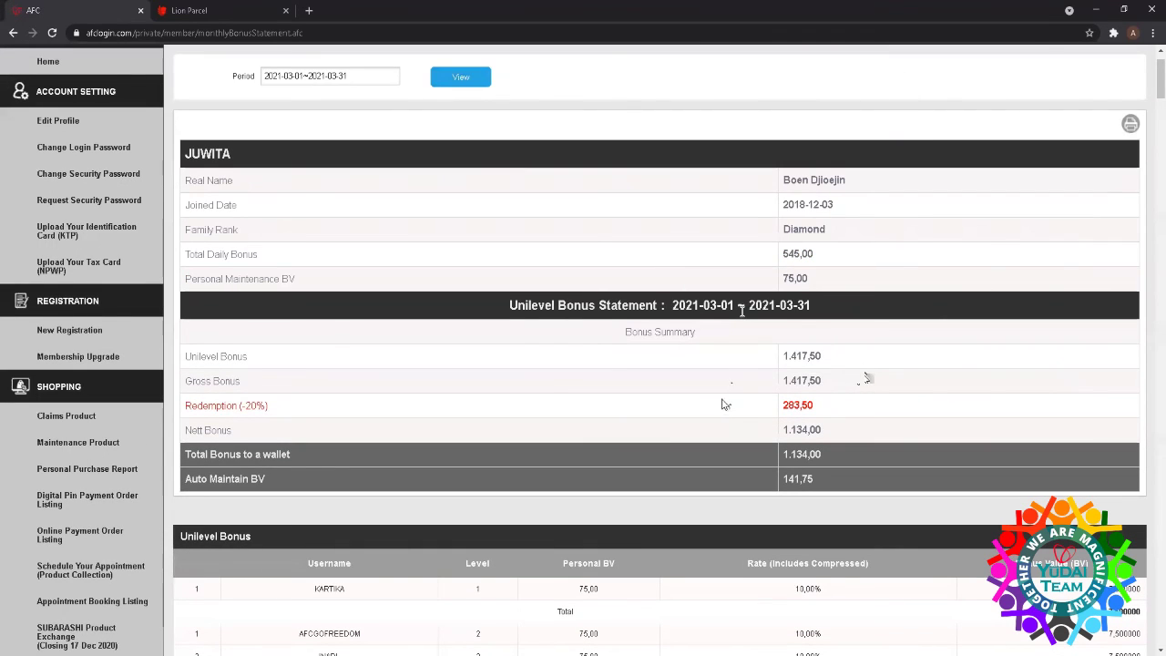
scroll(722, 403, down, 4)
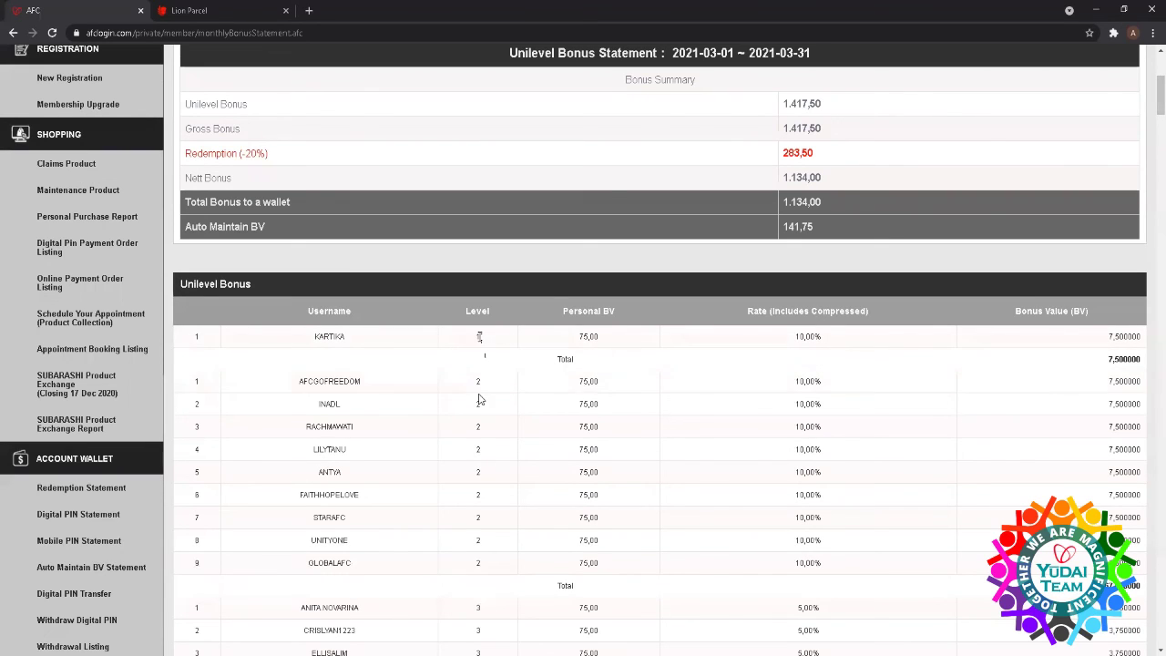
scroll(478, 397, down, 3)
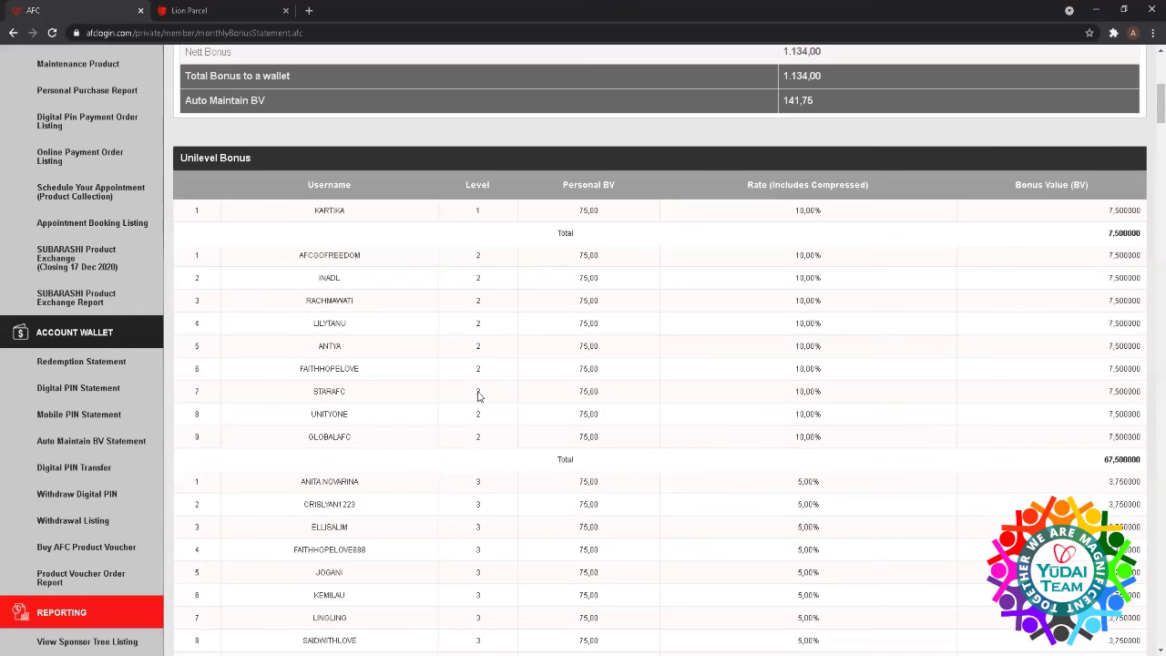
scroll(478, 392, down, 2)
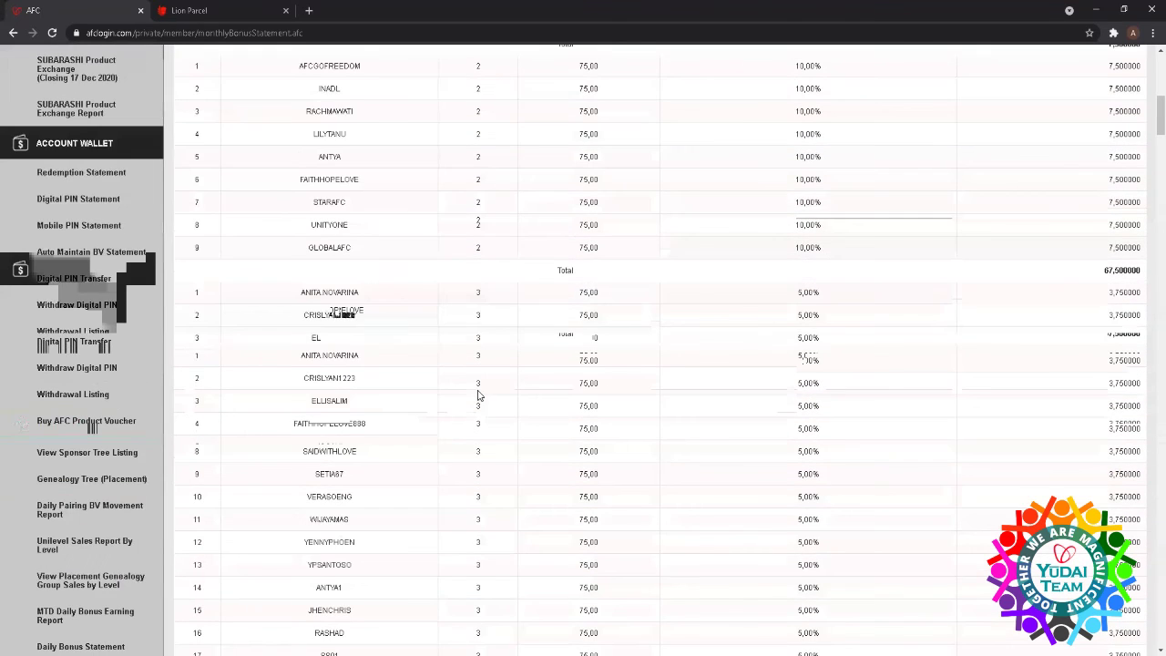
scroll(478, 388, down, 3)
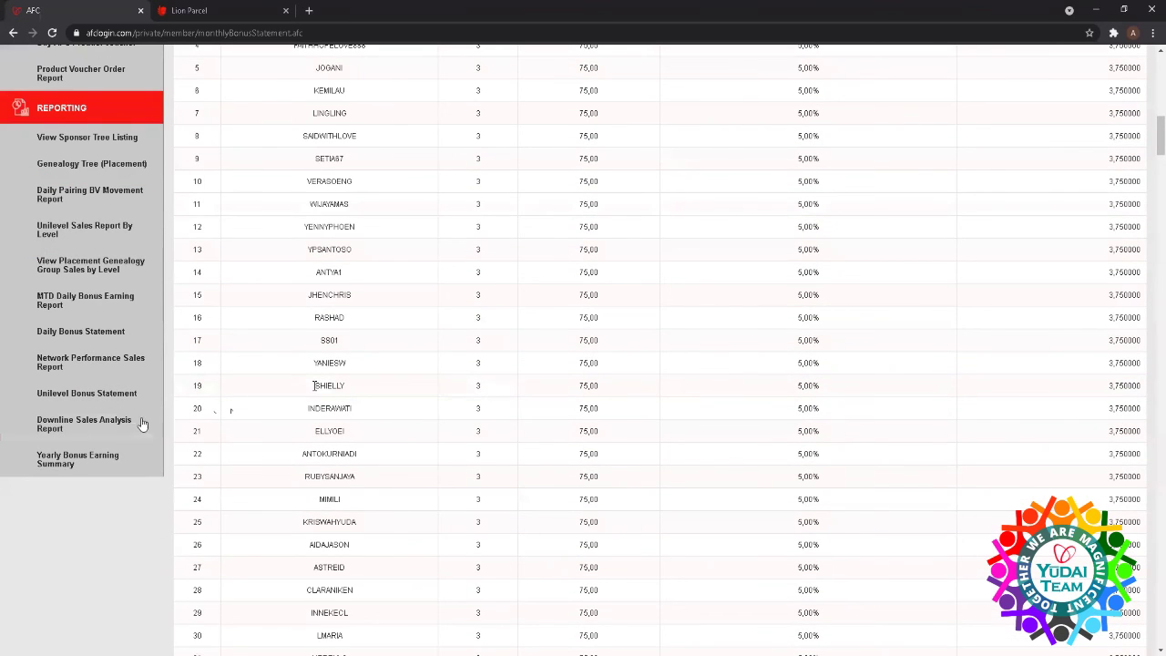
- Run the Downline Sales Analysis Report from 2021-01-01 to 2021-04-15
click(66, 428)
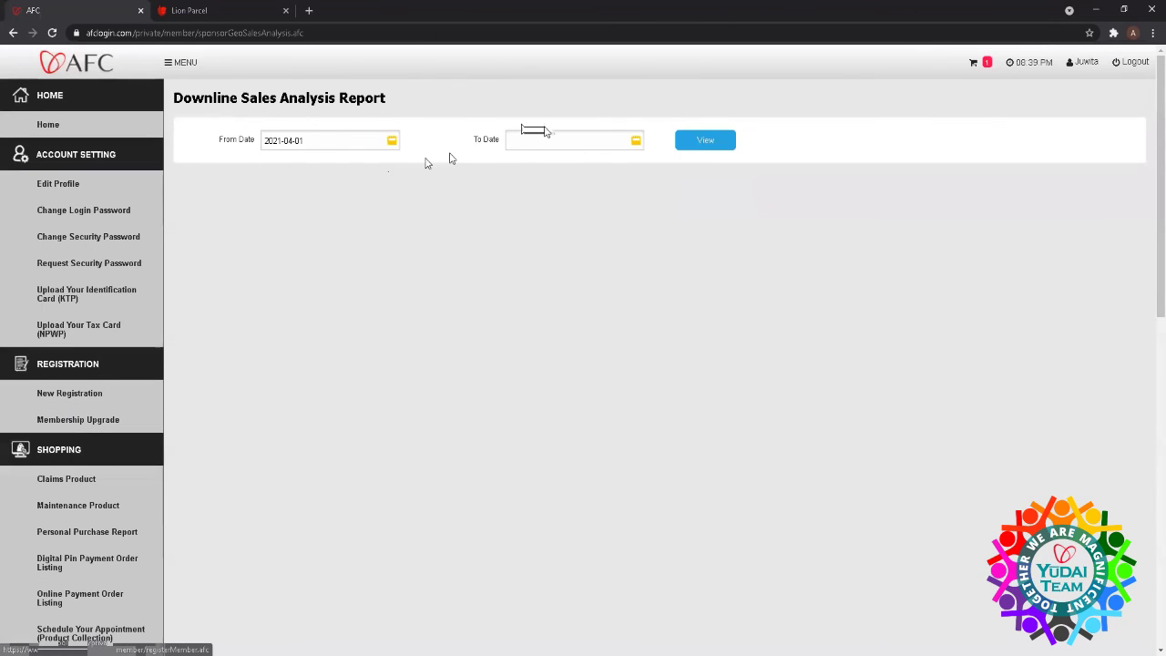
click(314, 140)
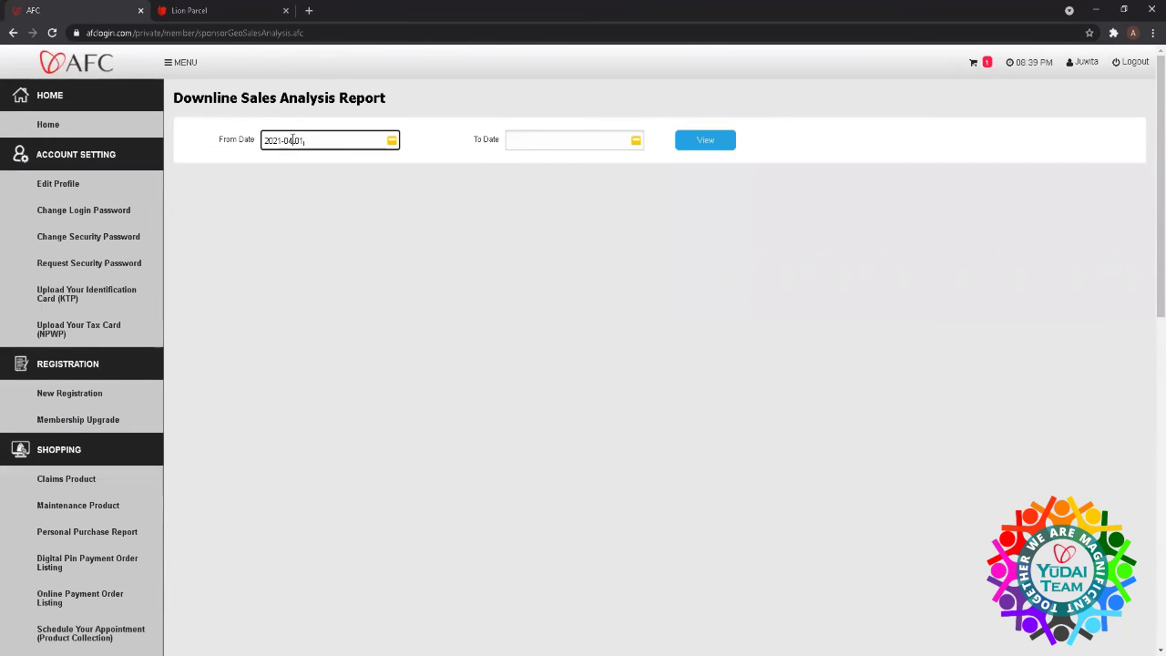
click(292, 139)
key(BackSpace)
click(635, 142)
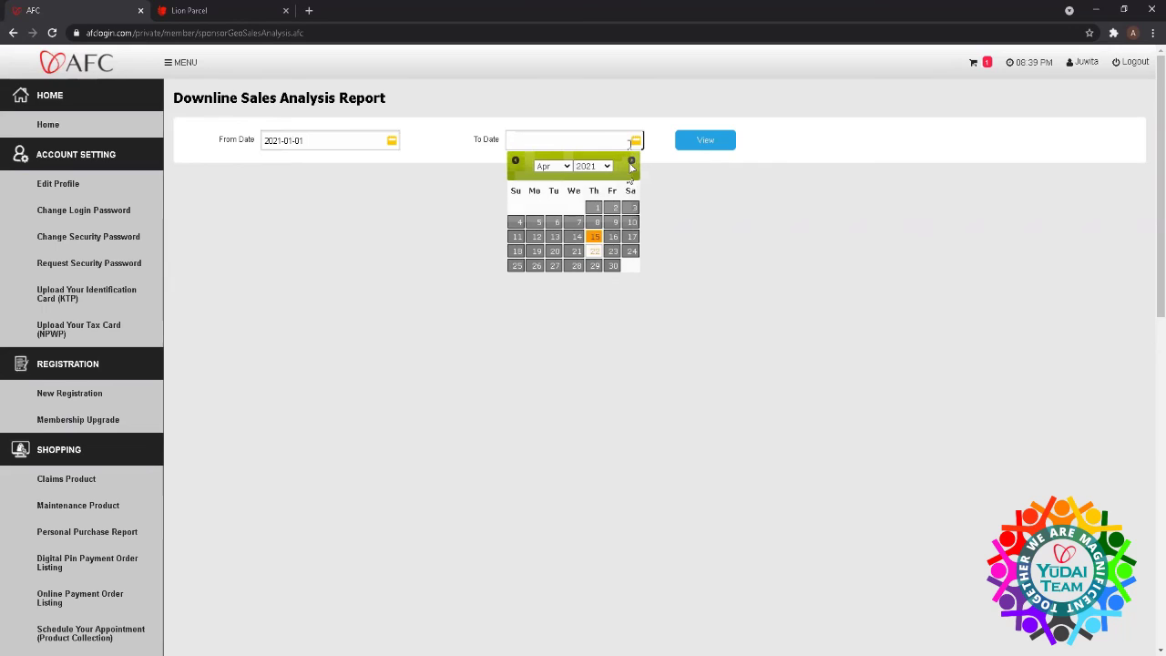
click(594, 235)
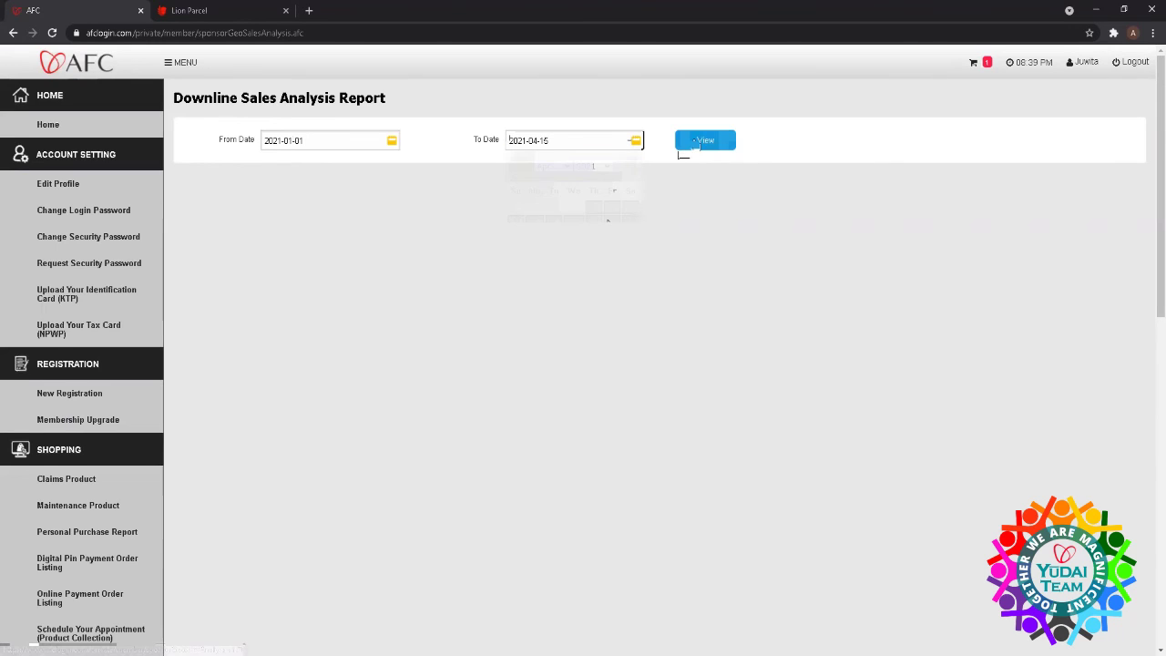
click(701, 140)
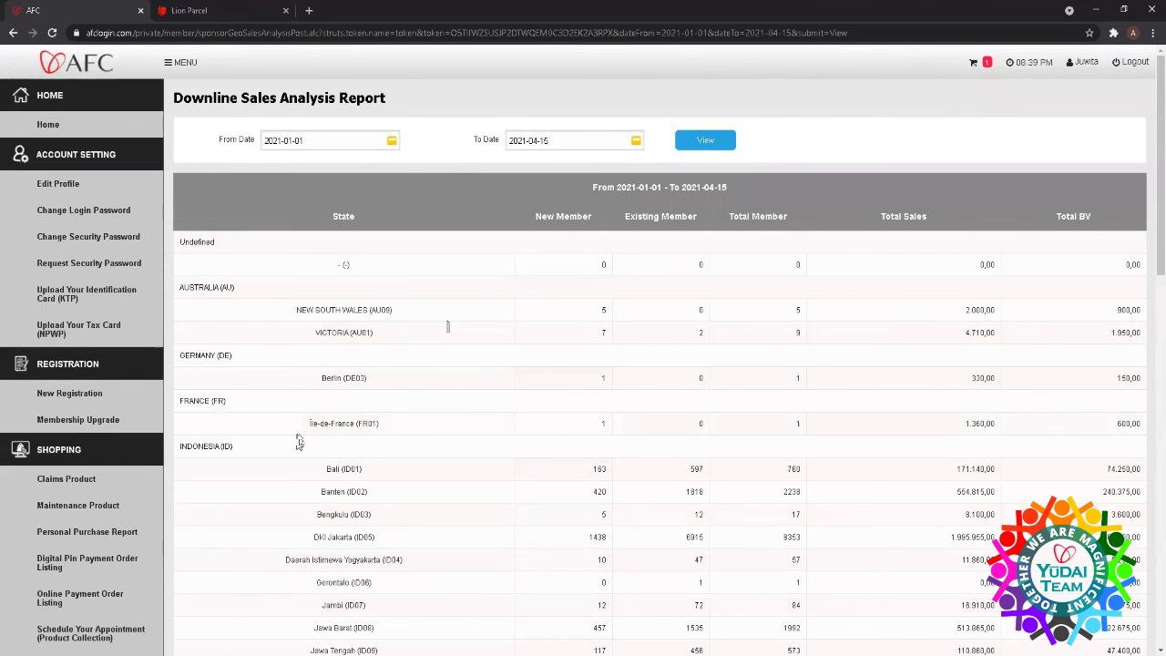
- Scroll through the members, sales and BV results by country and state
scroll(301, 475, down, 2)
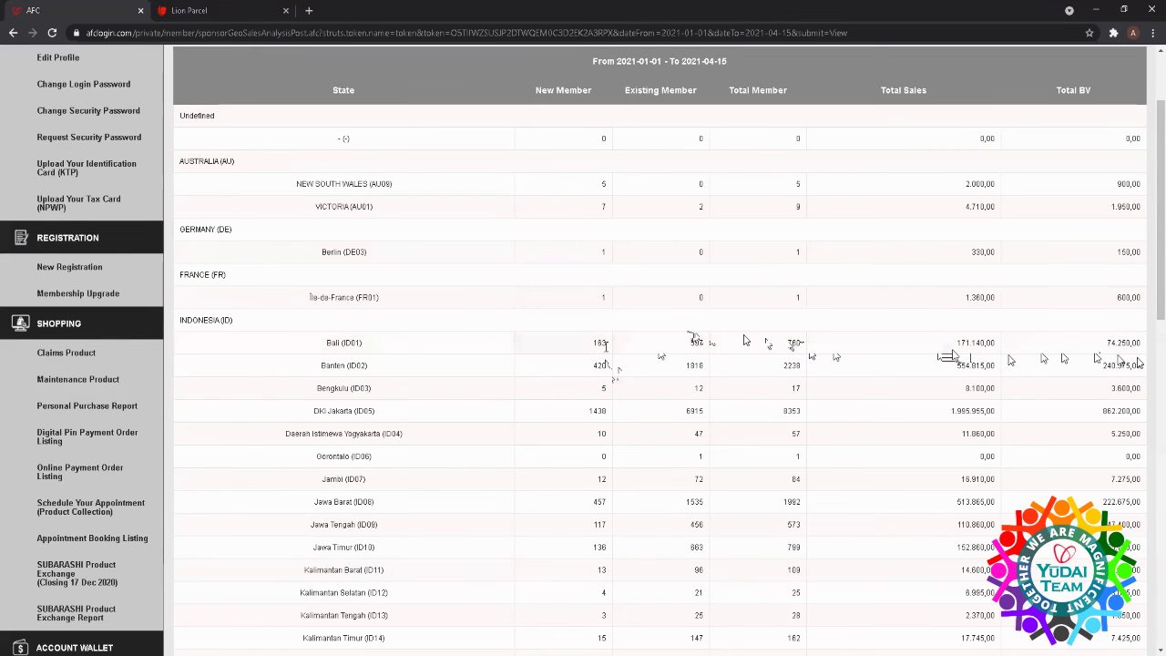
scroll(294, 519, down, 3)
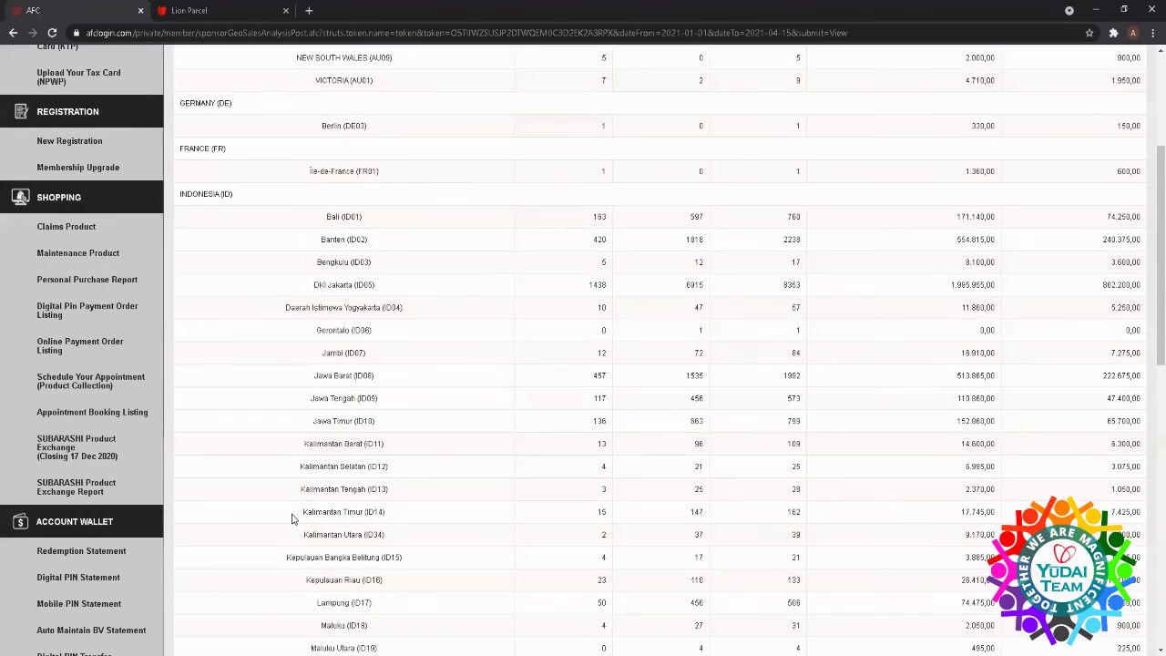
scroll(292, 520, down, 8)
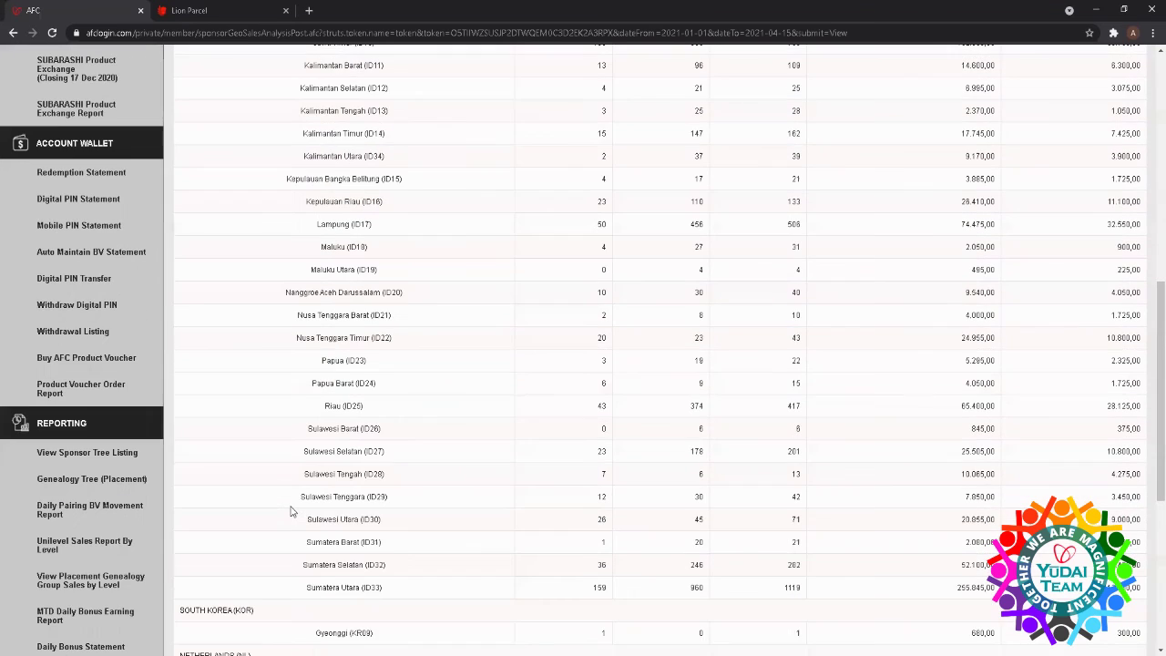
scroll(291, 508, down, 4)
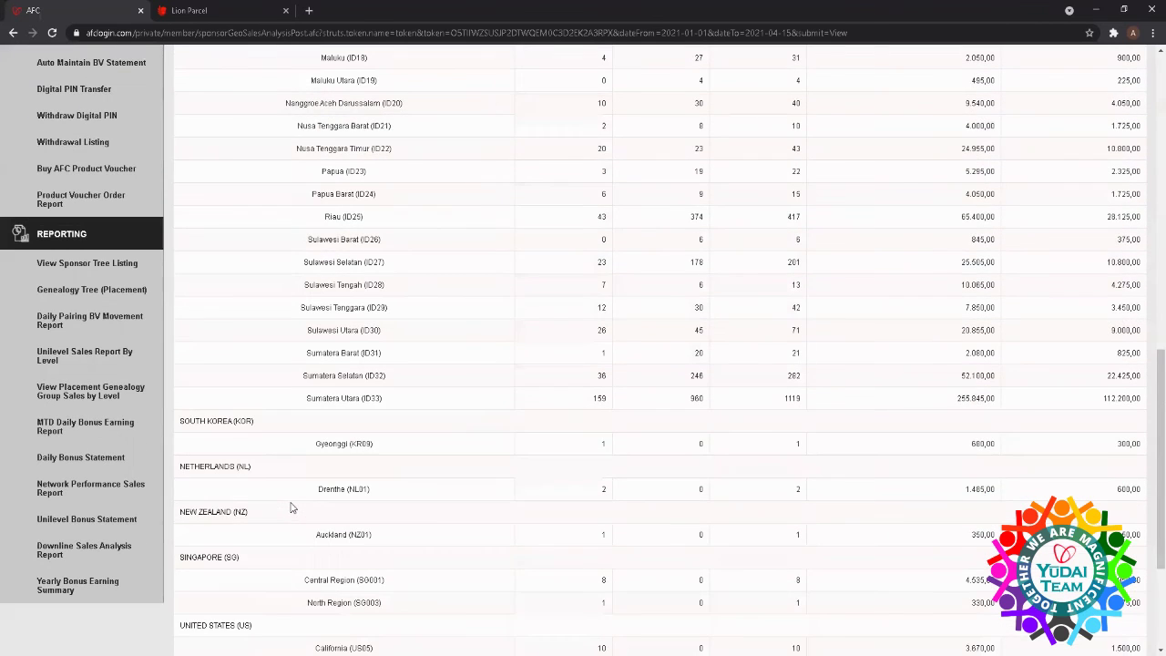
- View the Yearly Bonus Earning Summary for 2021, then for 2020, and return Home
click(77, 584)
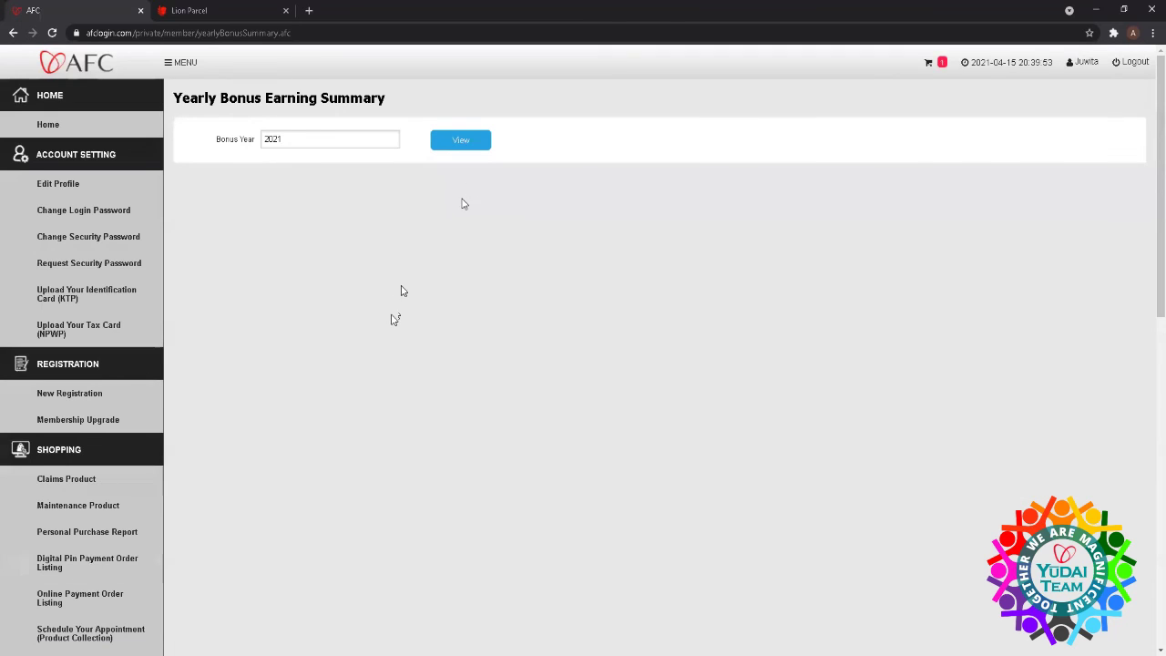
click(454, 141)
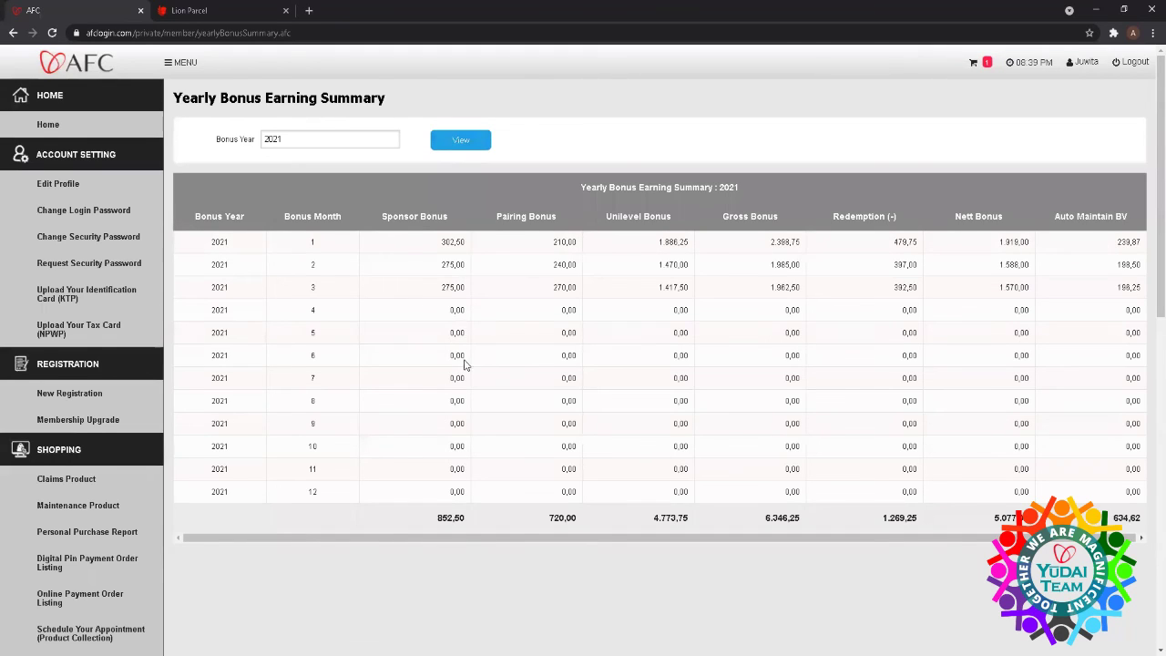
click(359, 138)
click(331, 160)
click(449, 143)
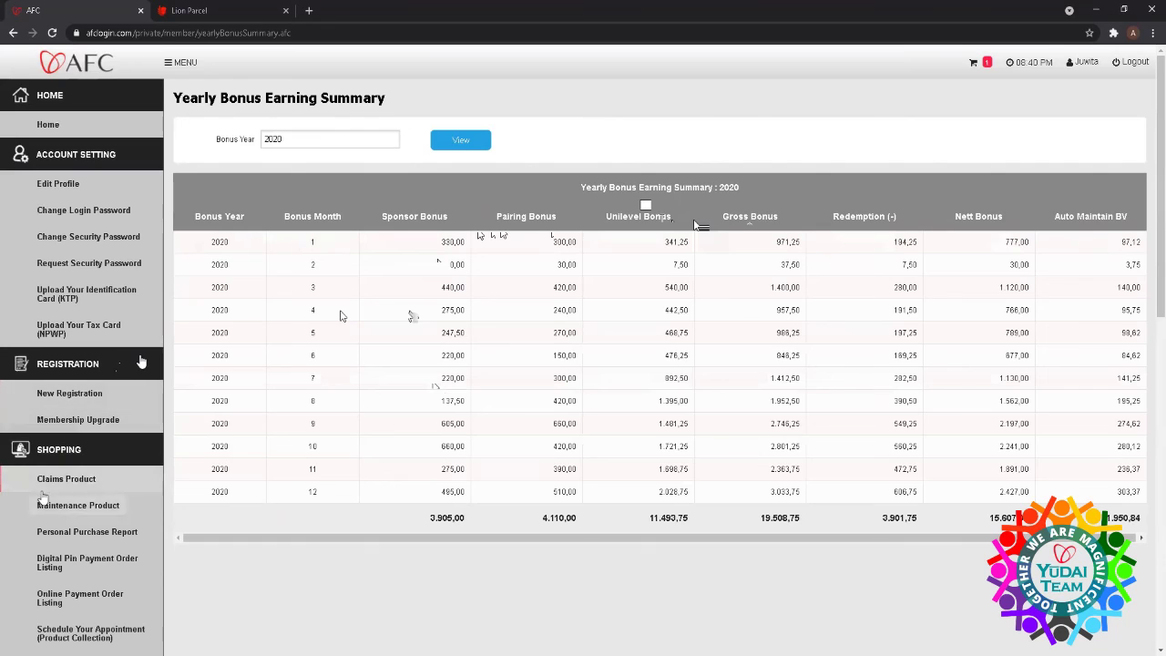
click(58, 133)
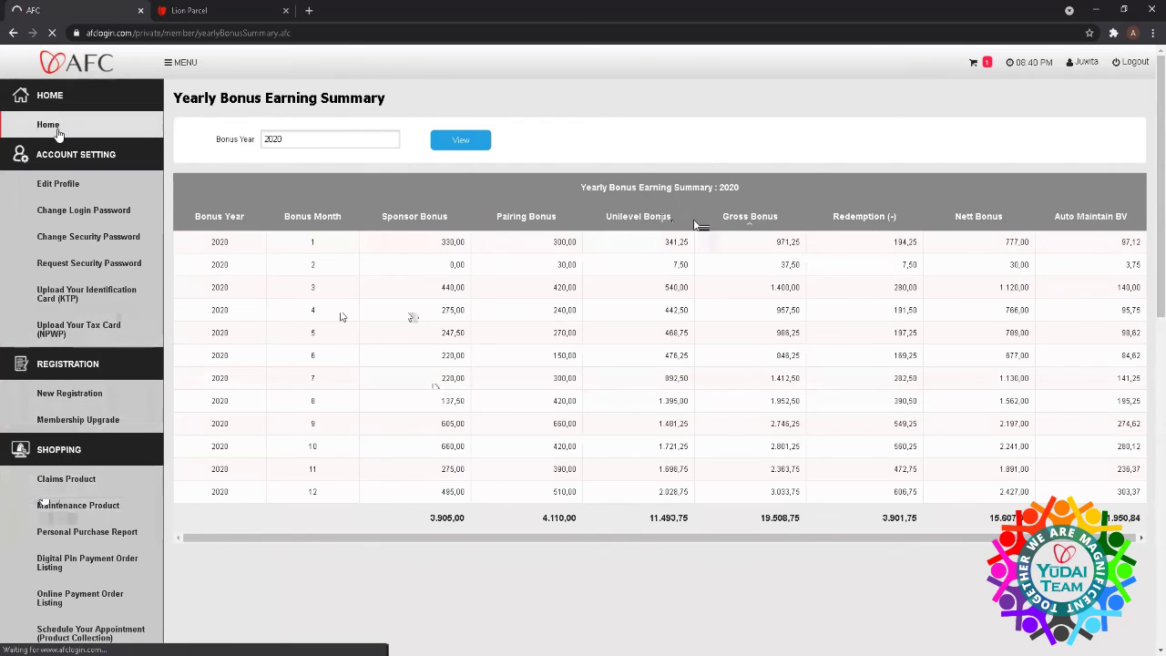